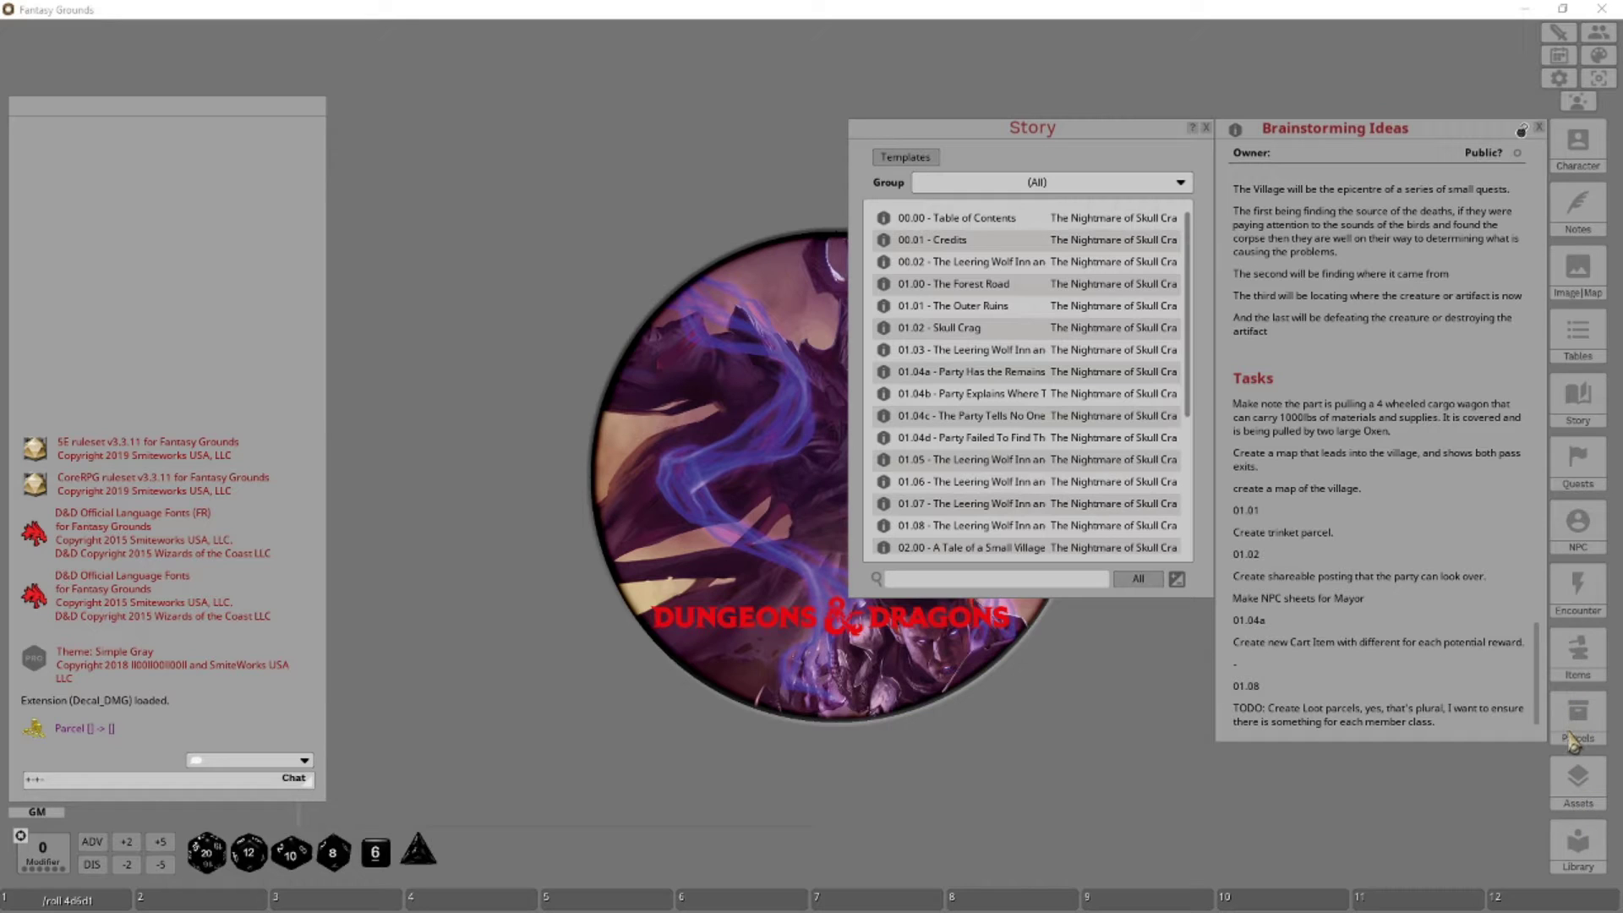
Open the parcel list with its groups showing and copy the Story group name "The Nightmare of Skull Crag"
click(1591, 730)
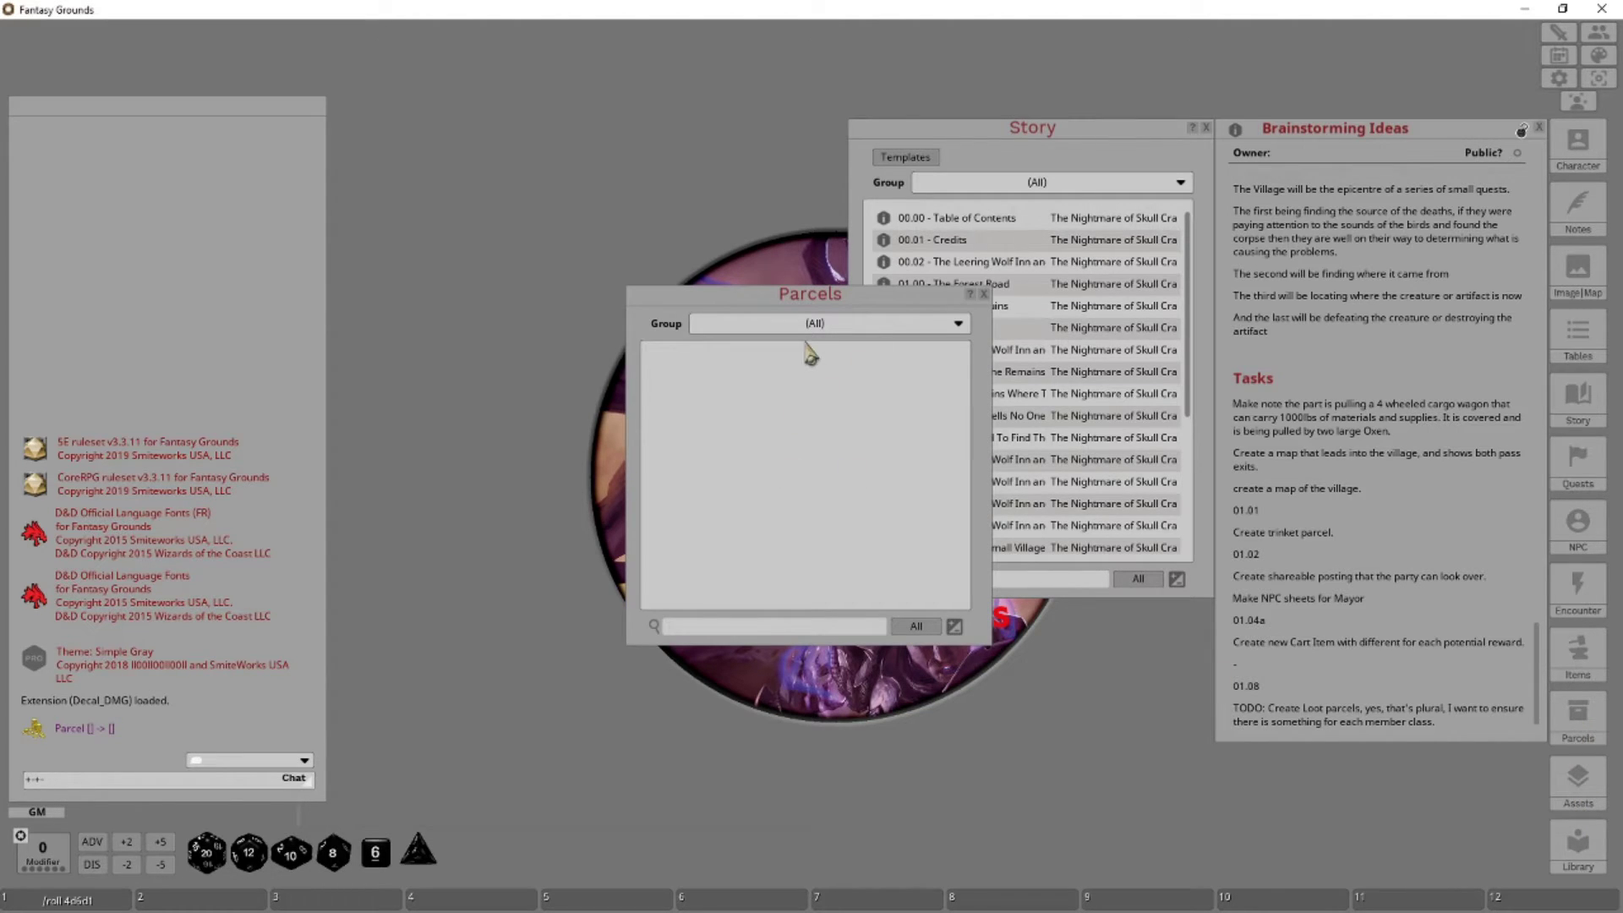
click(919, 323)
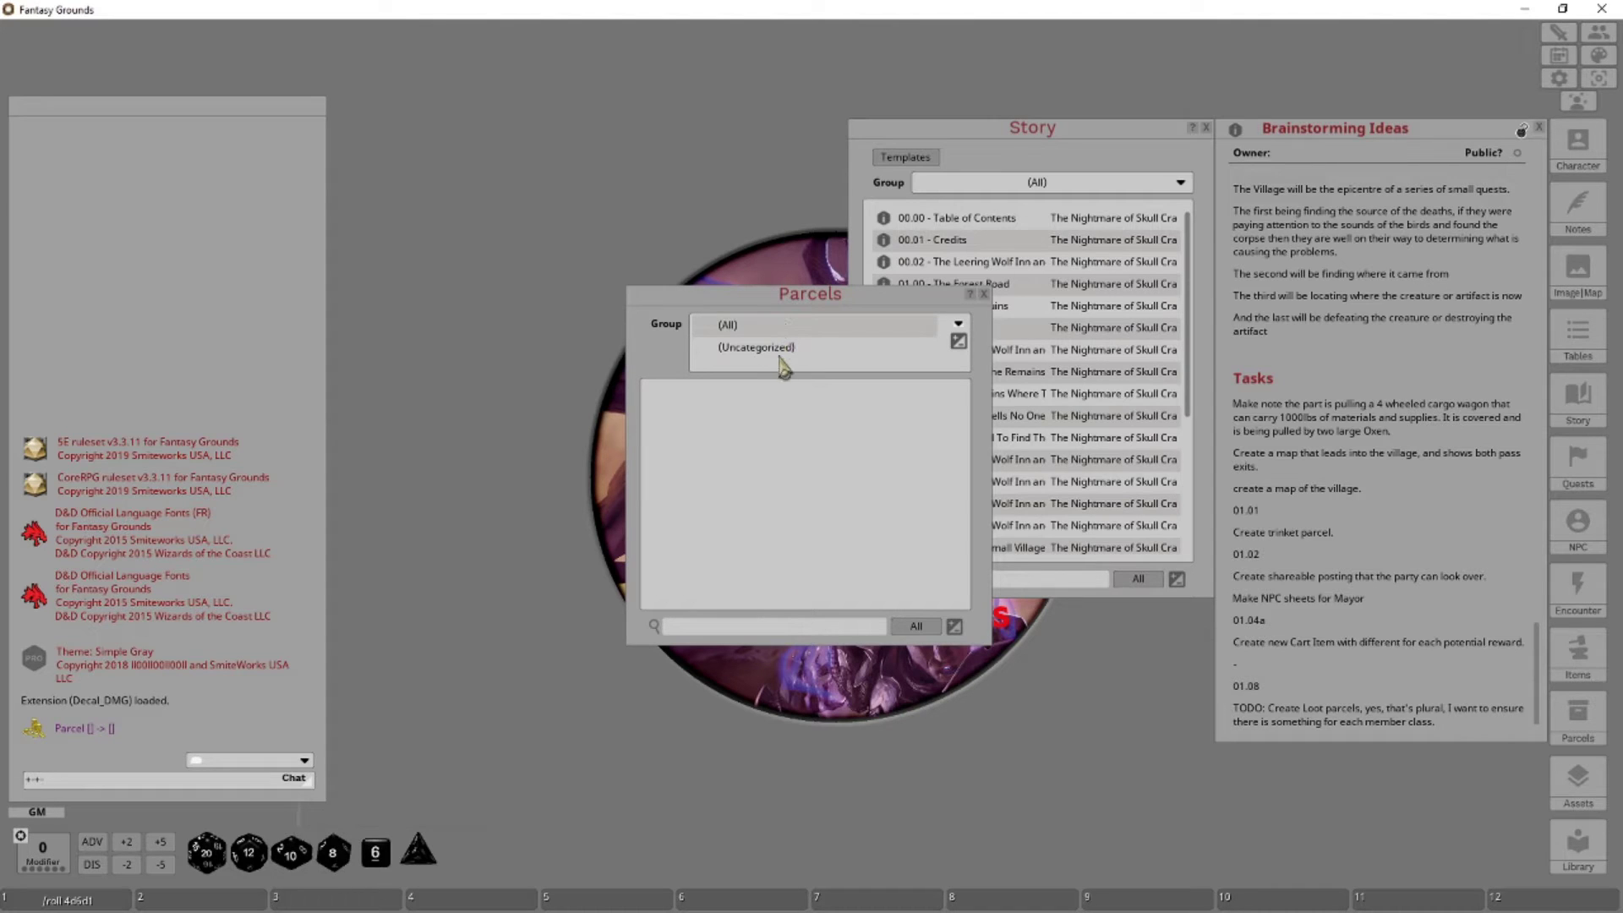
drag(803, 305, 613, 307)
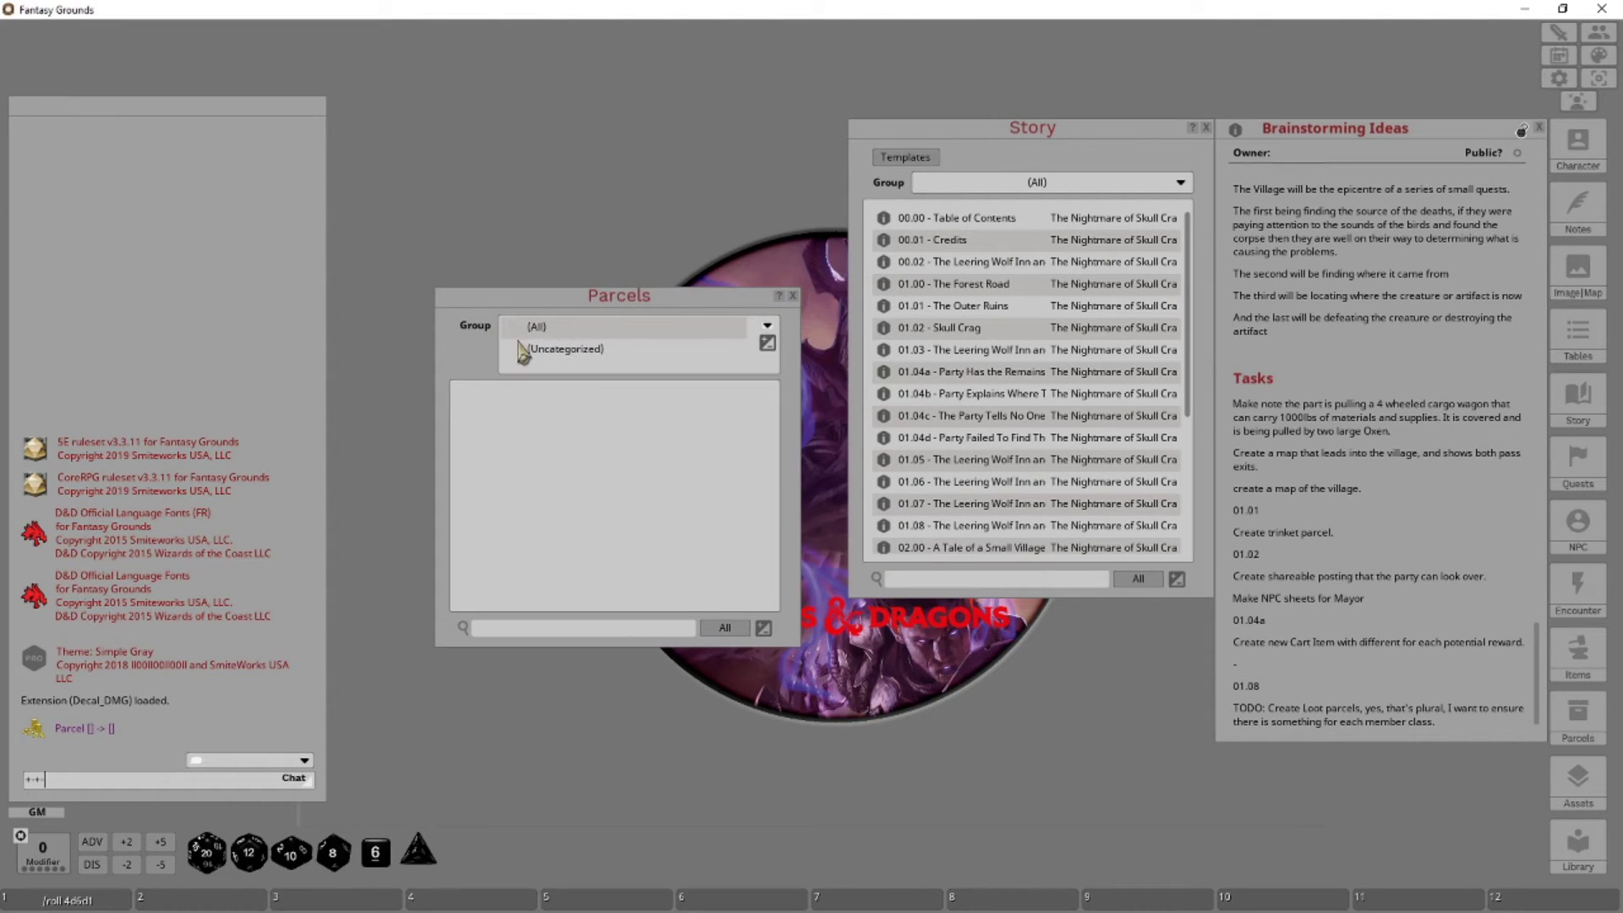
click(1180, 185)
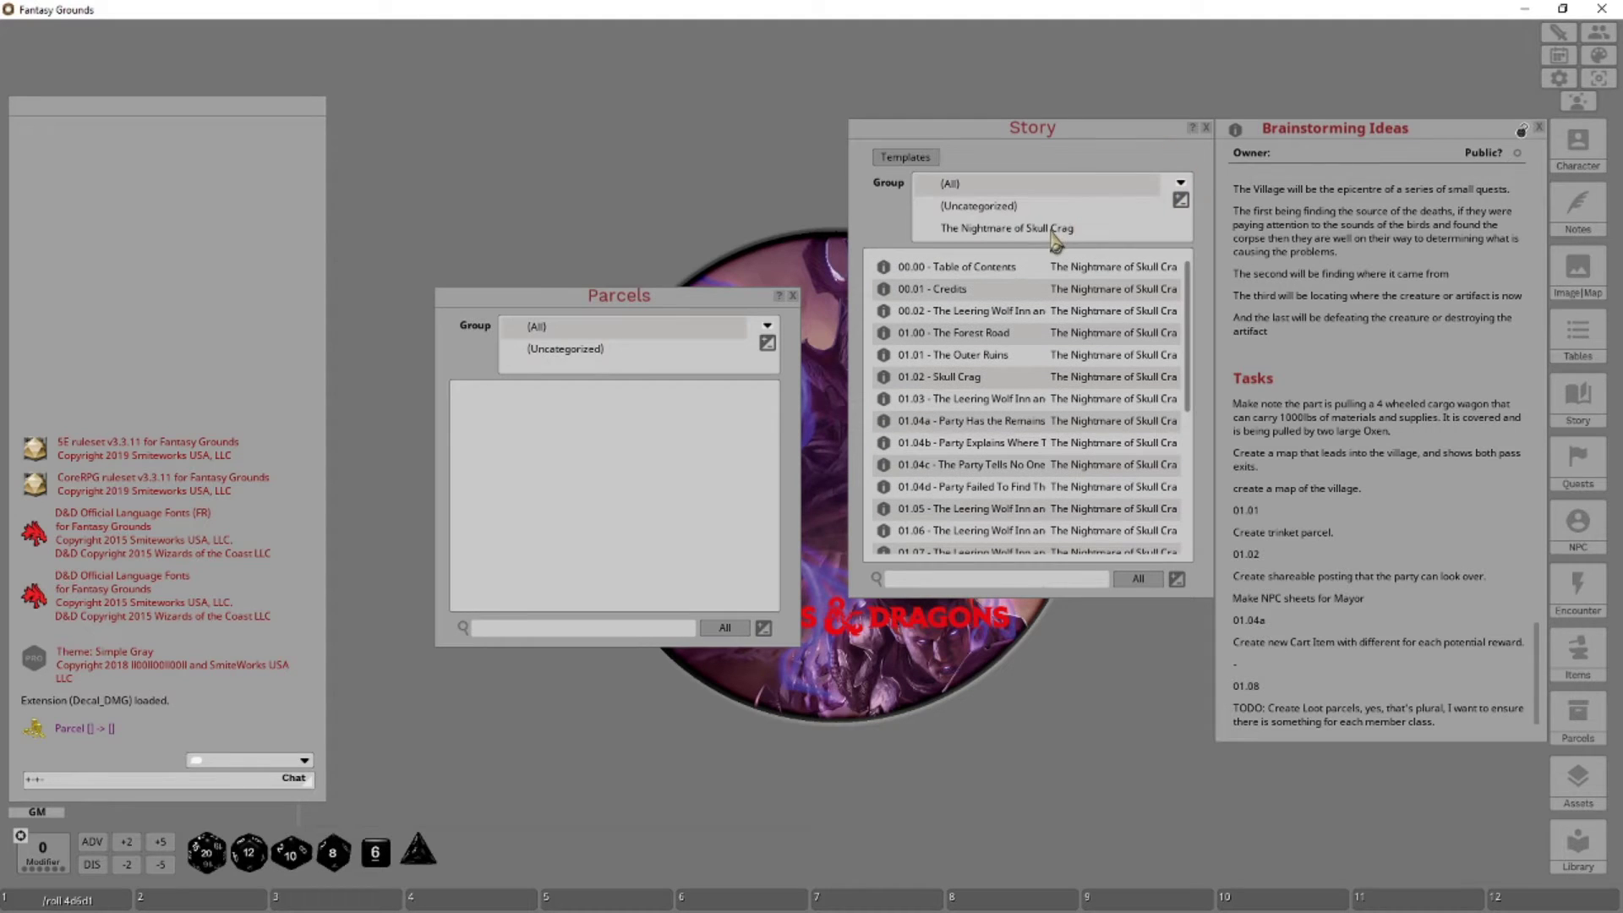
click(1181, 200)
drag(1111, 230, 924, 245)
key(ctrl+c)
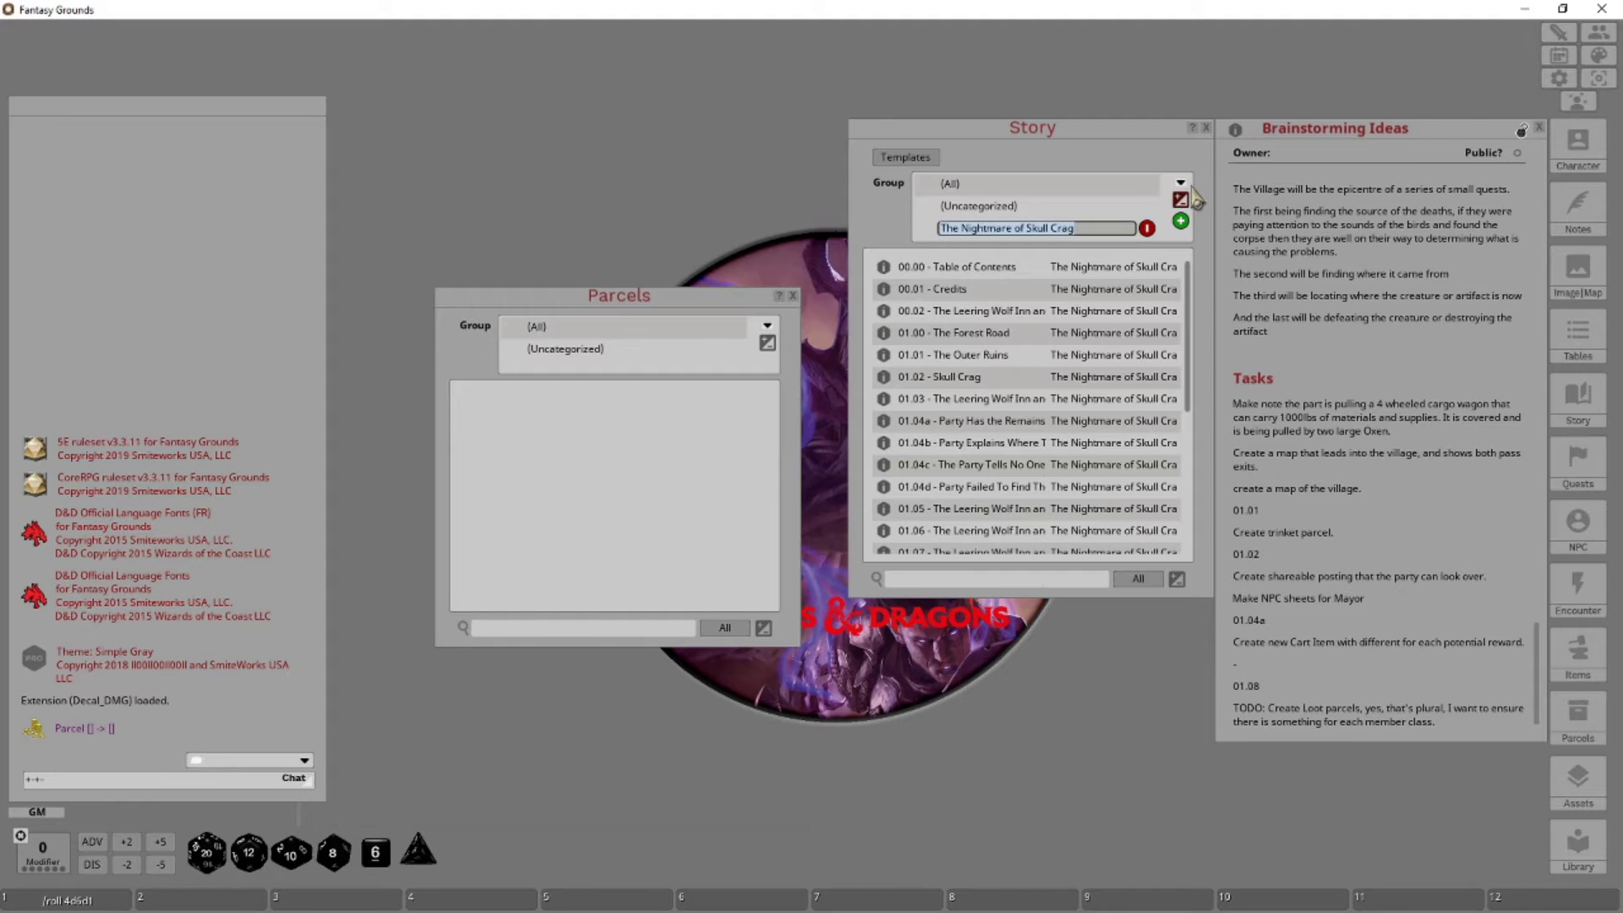
Add a parcel group named "The Nightmare of Skull Crag" and filter the parcel list to that group
click(766, 342)
click(767, 363)
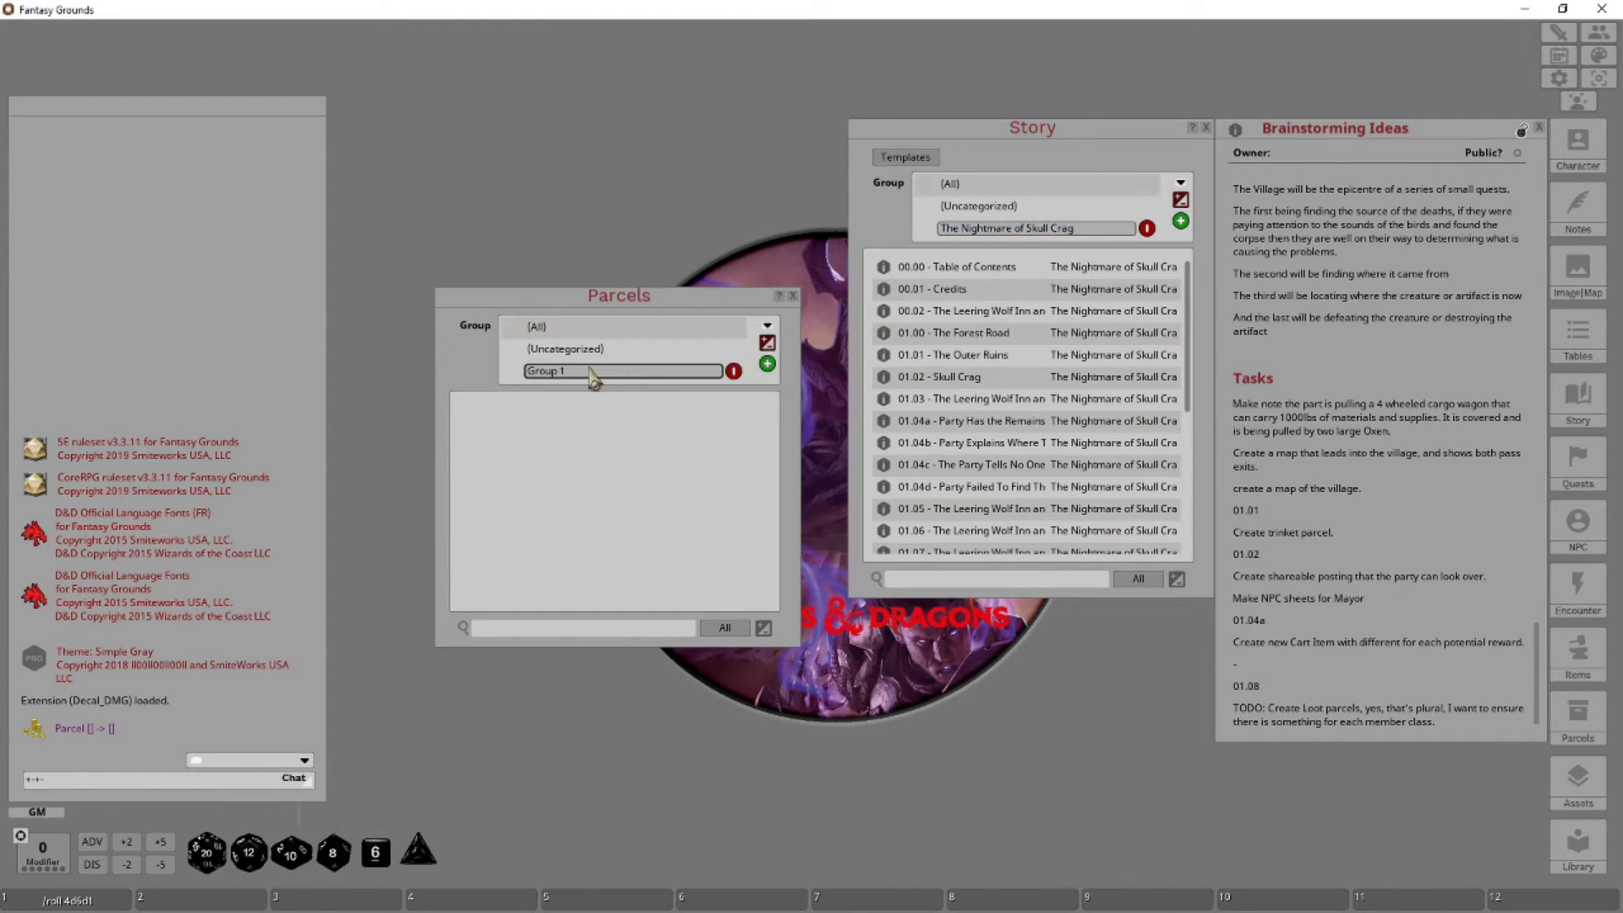
key(ctrl+v)
key(Return)
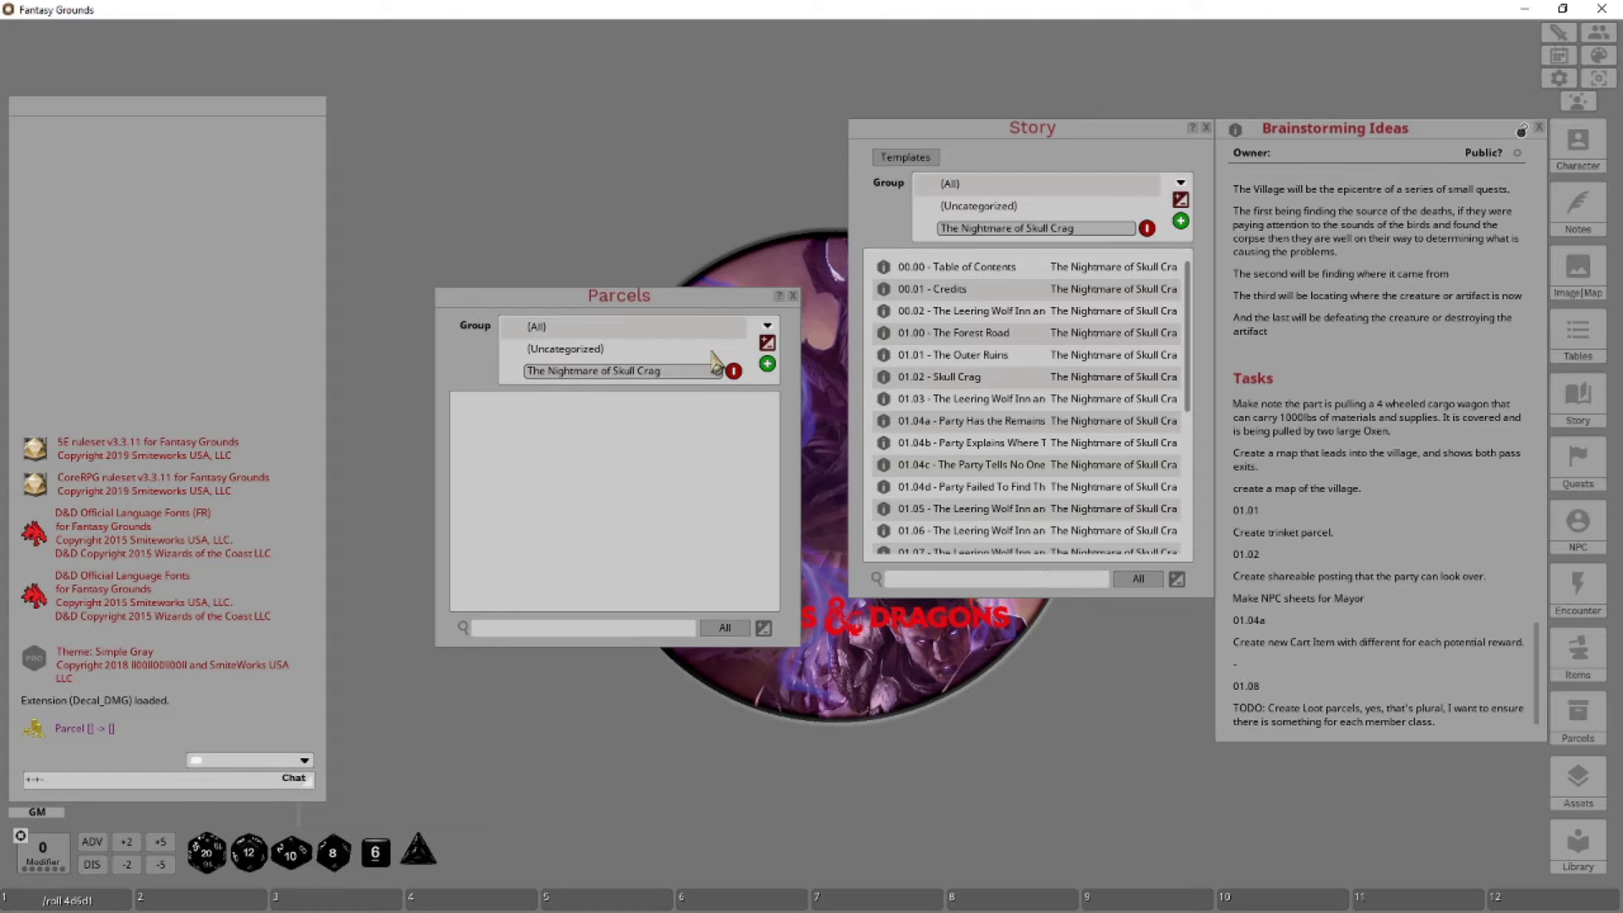
click(767, 352)
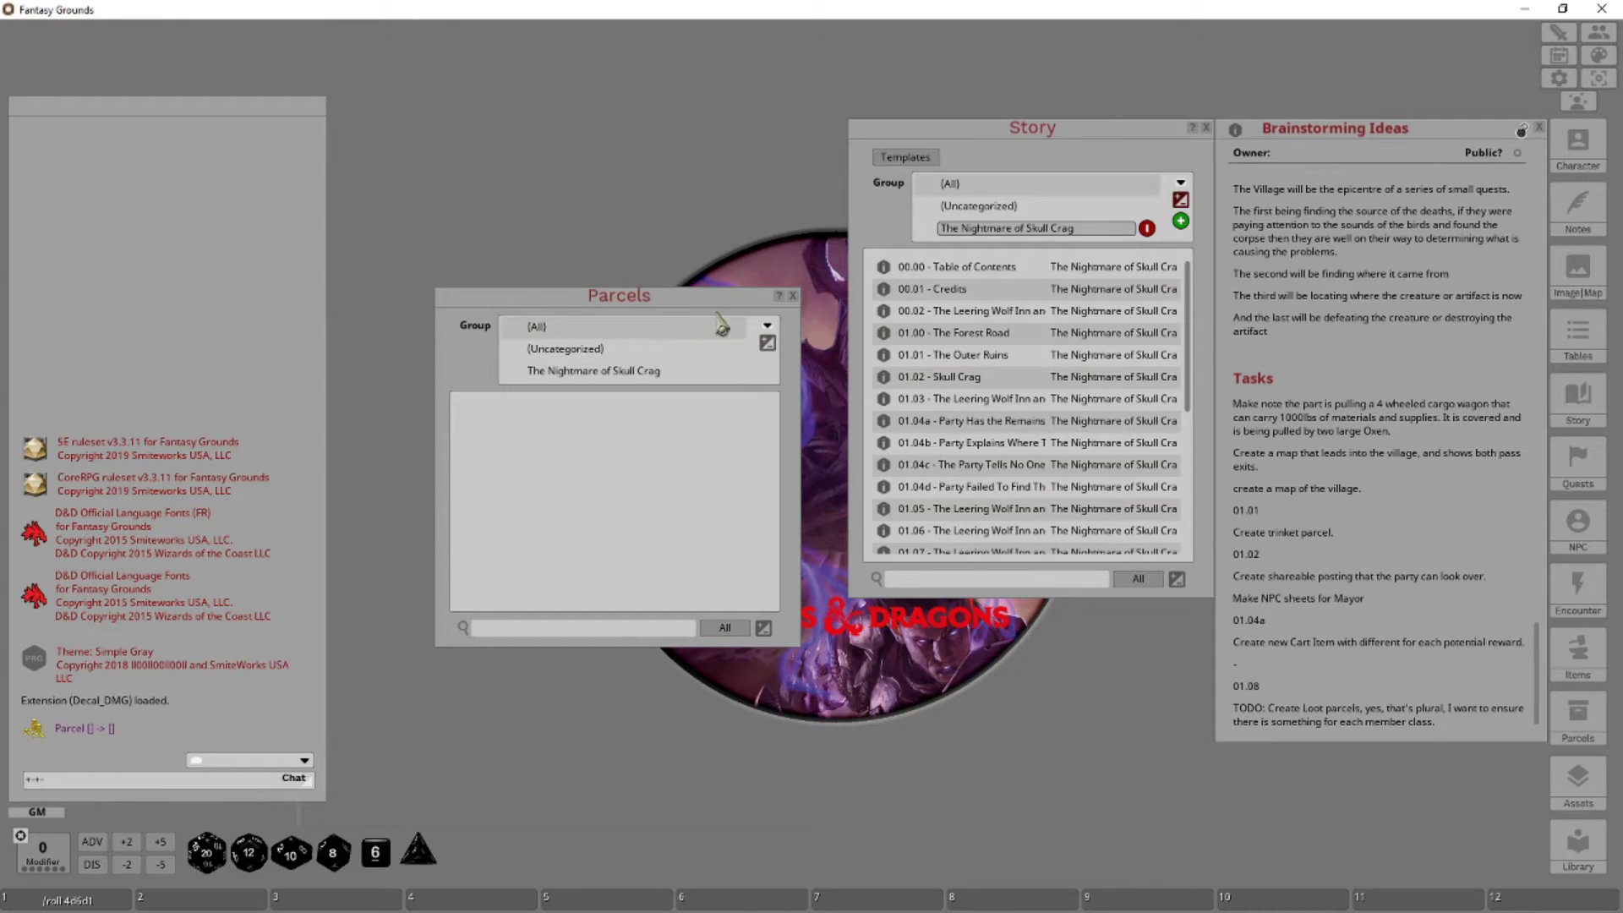
click(657, 374)
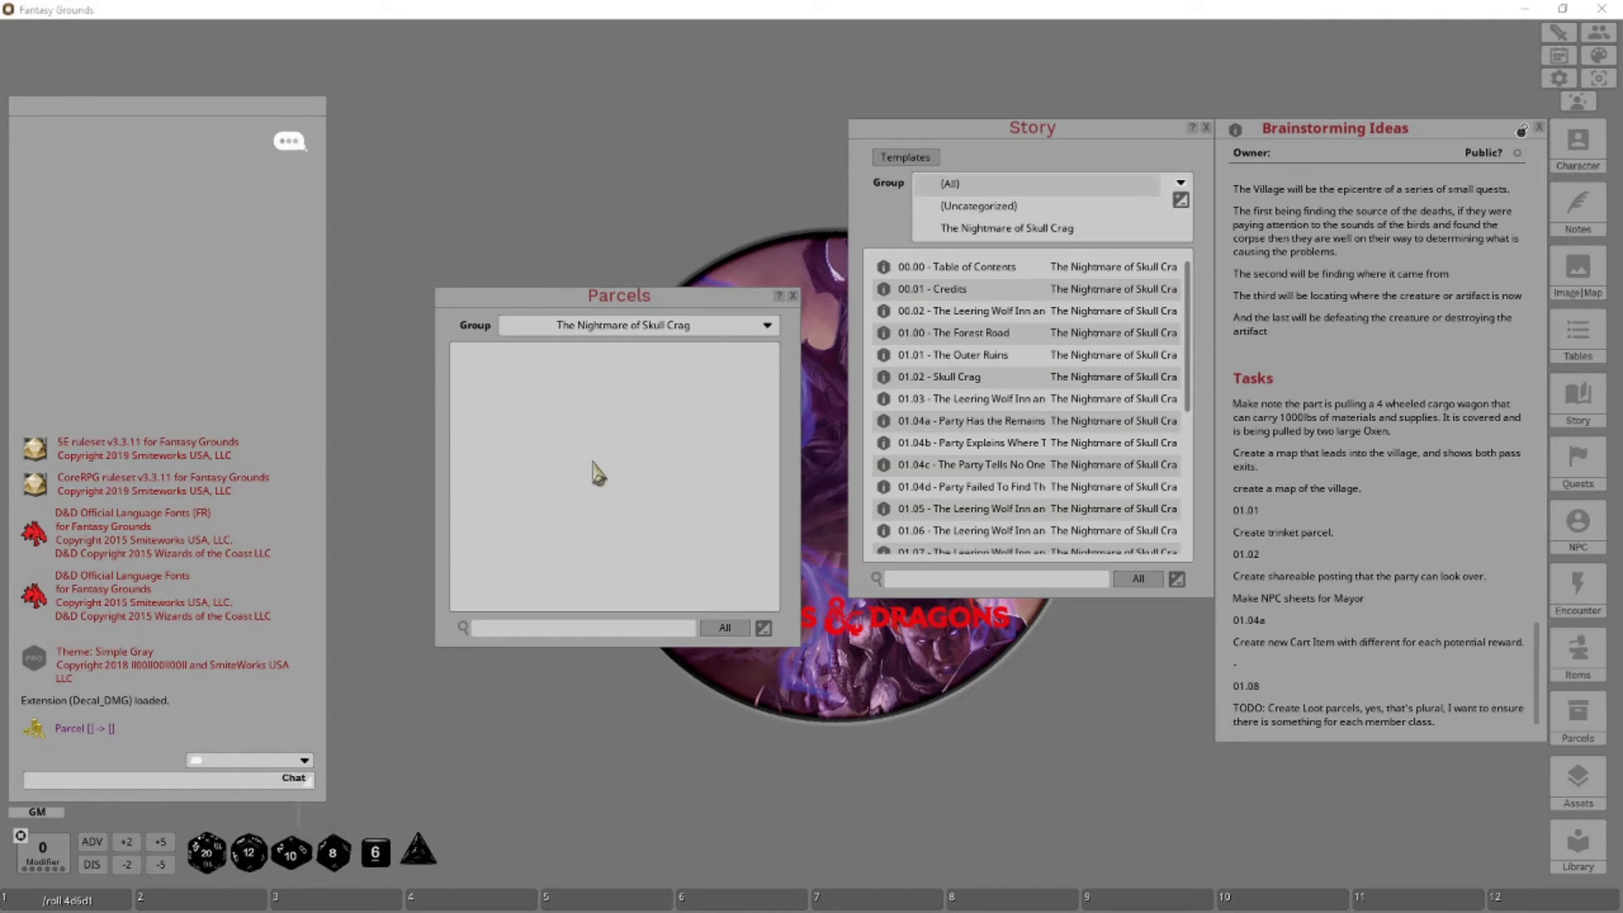
right_click(538, 418)
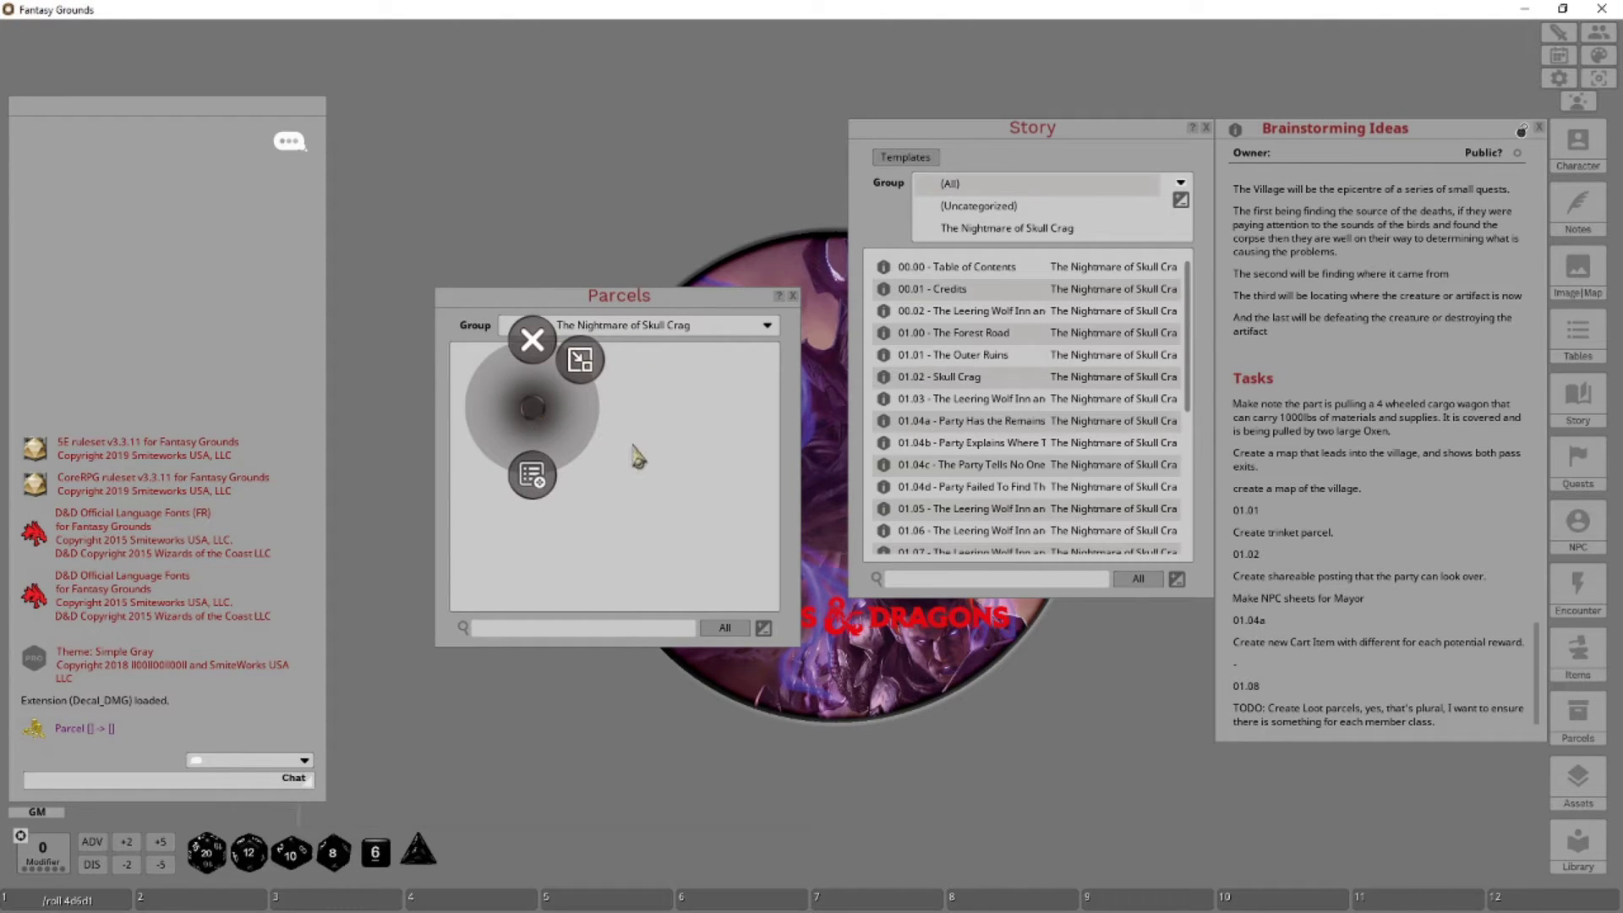
click(639, 456)
right_click(608, 515)
click(498, 452)
right_click(634, 407)
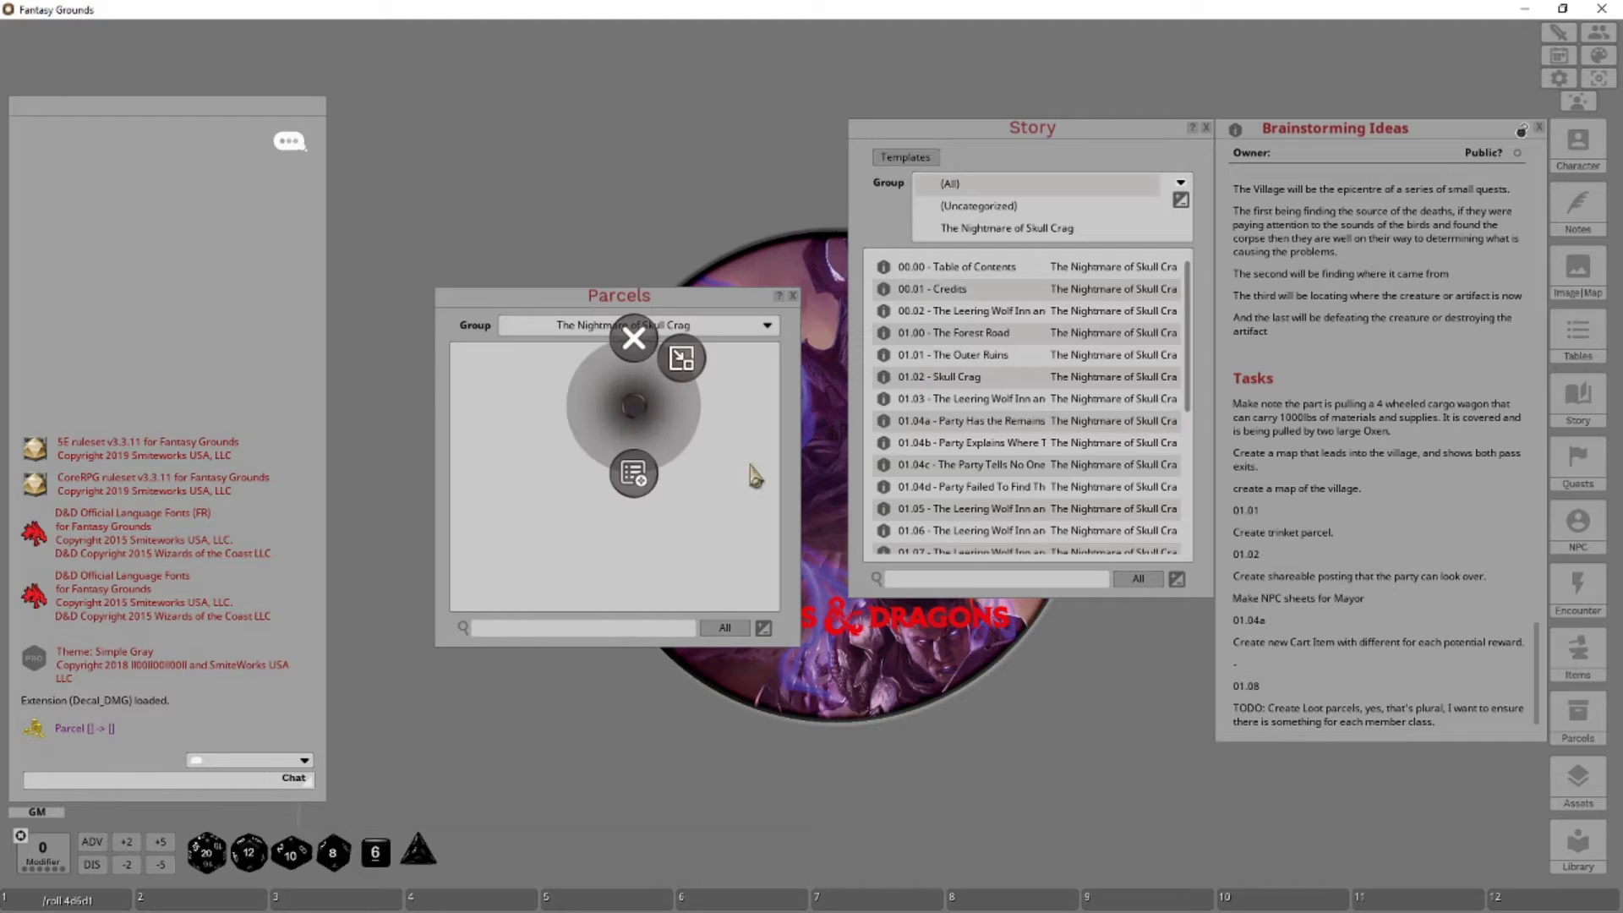
click(519, 199)
right_click(523, 187)
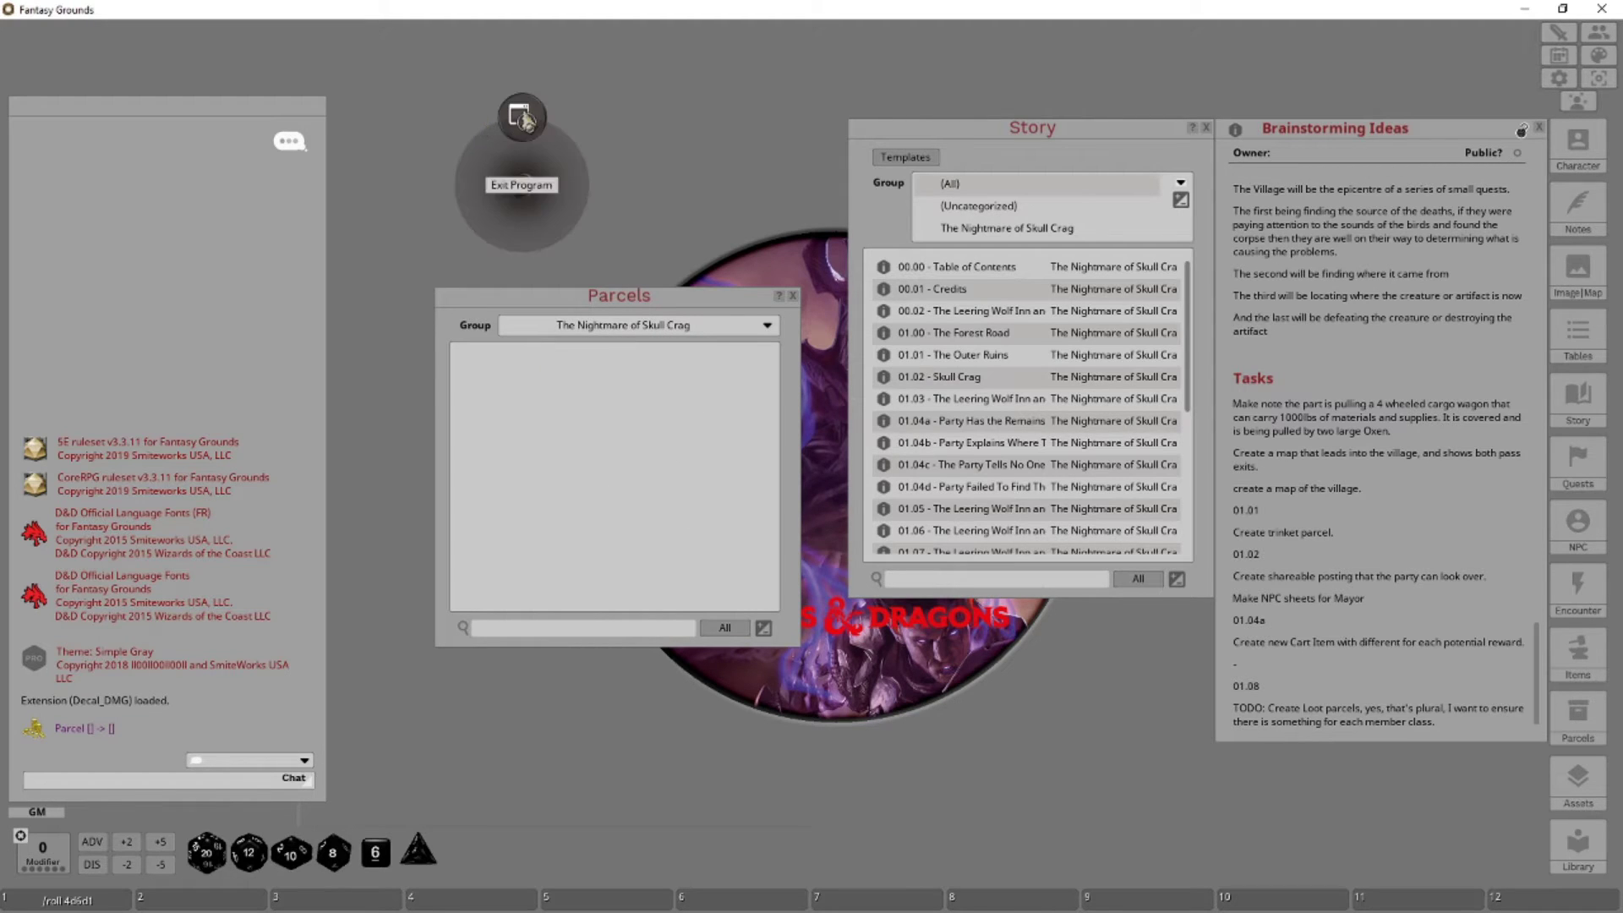
click(558, 406)
Create a new parcel in The Nightmare of Skull Crag group and place its window over the lower part of the parcel list
right_click(562, 429)
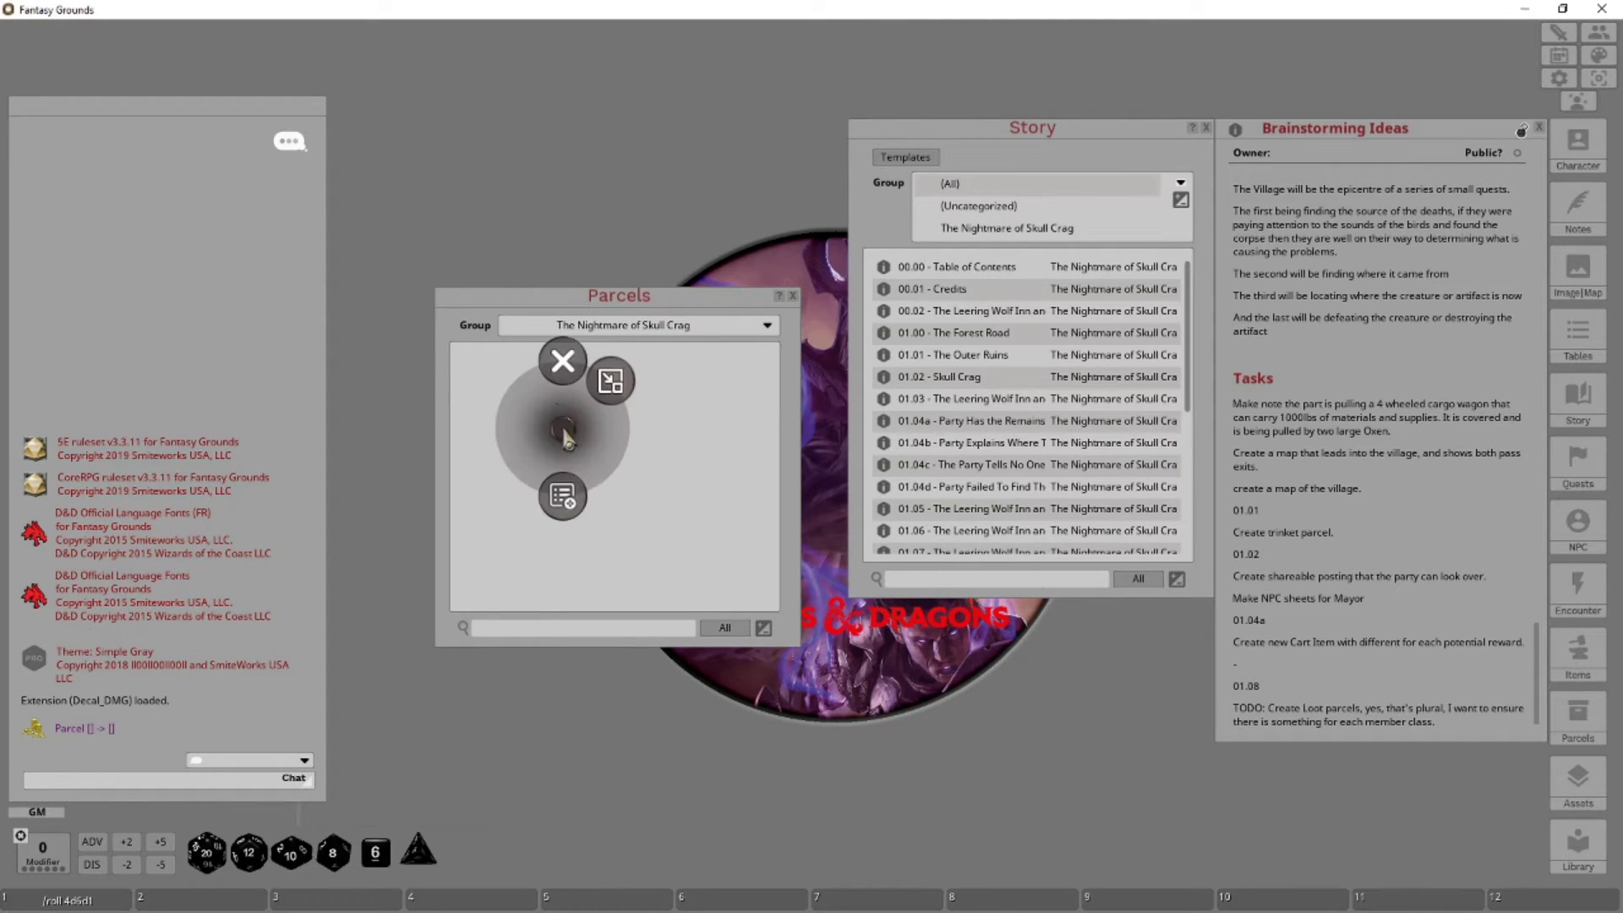
click(563, 499)
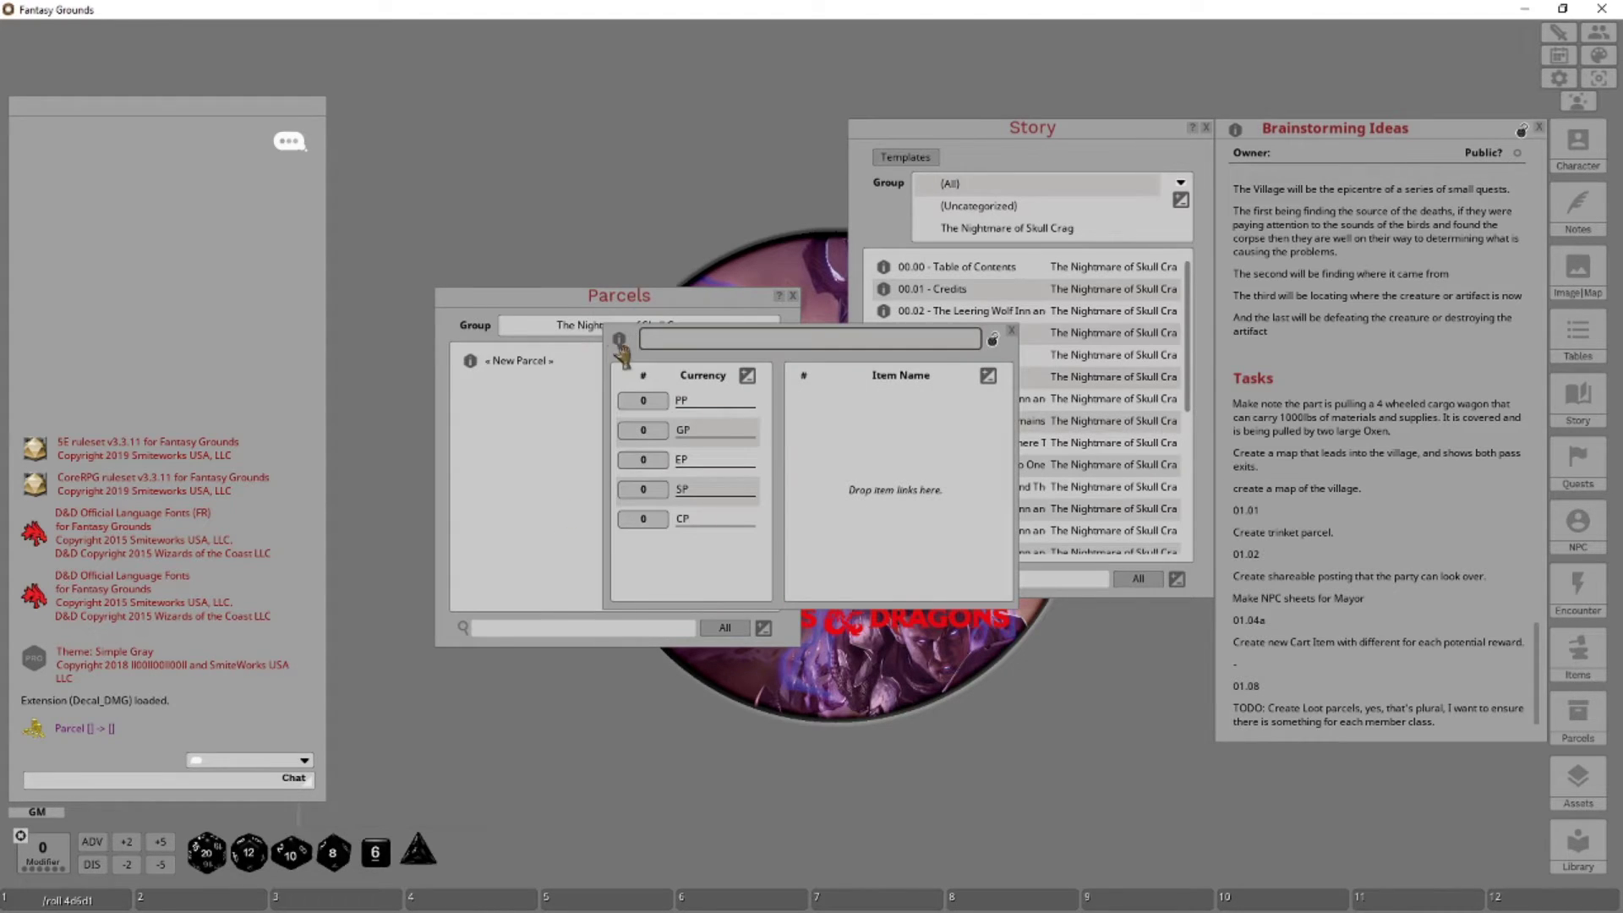
drag(633, 351, 456, 588)
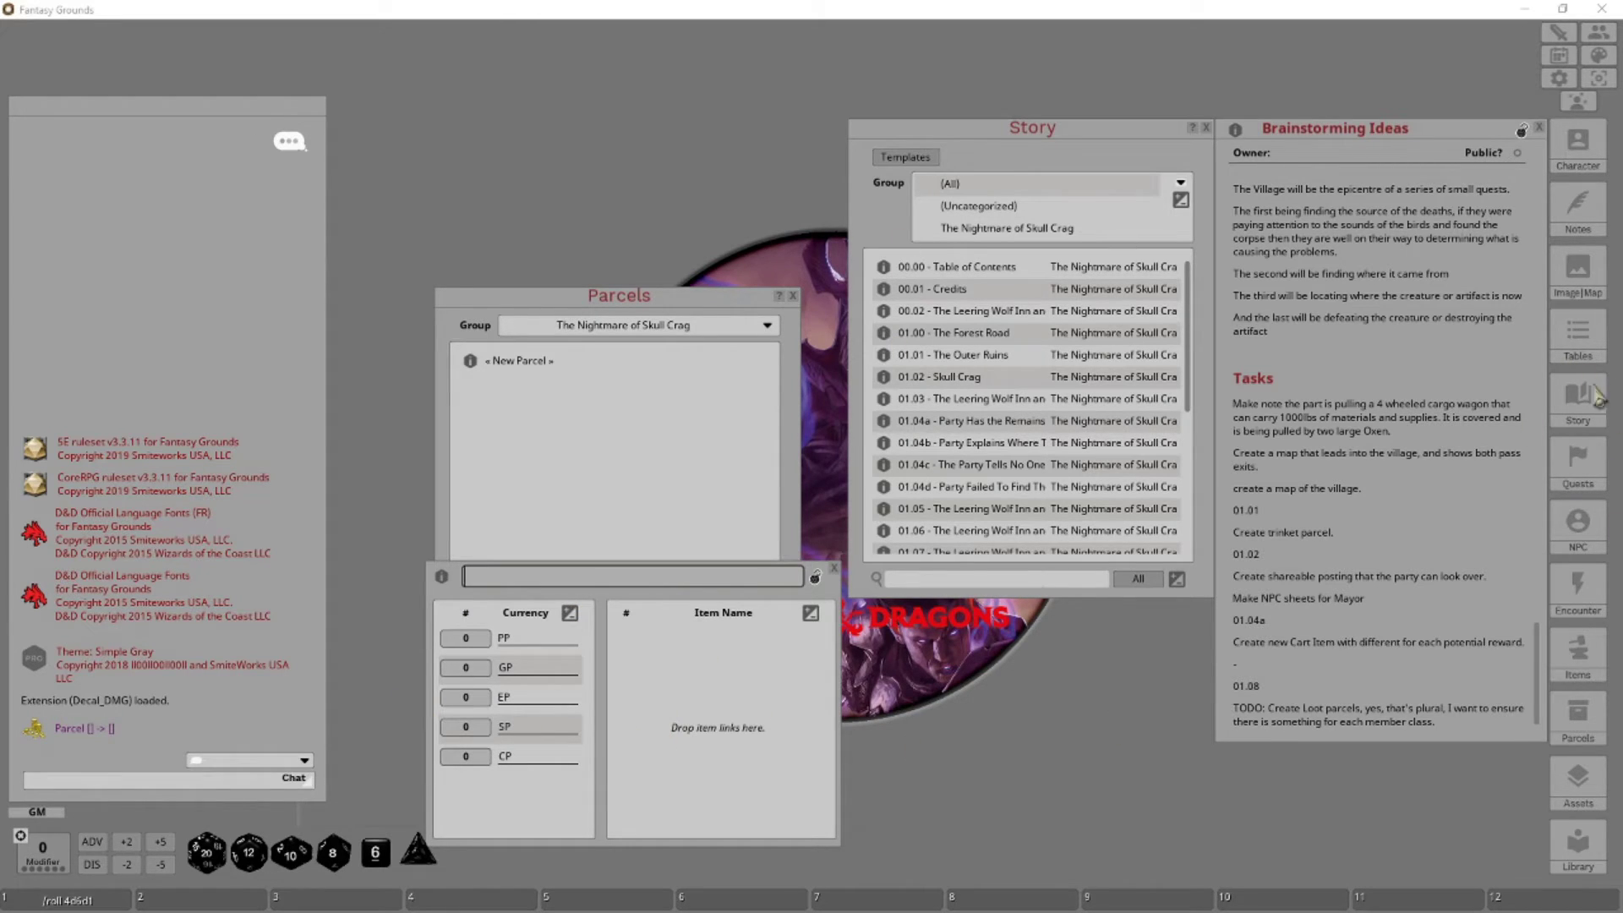
Add A Necklace String of Small Pink Pearls to the new parcel and set its coins to 2 PP, 24 GP and 100 EP
click(1587, 662)
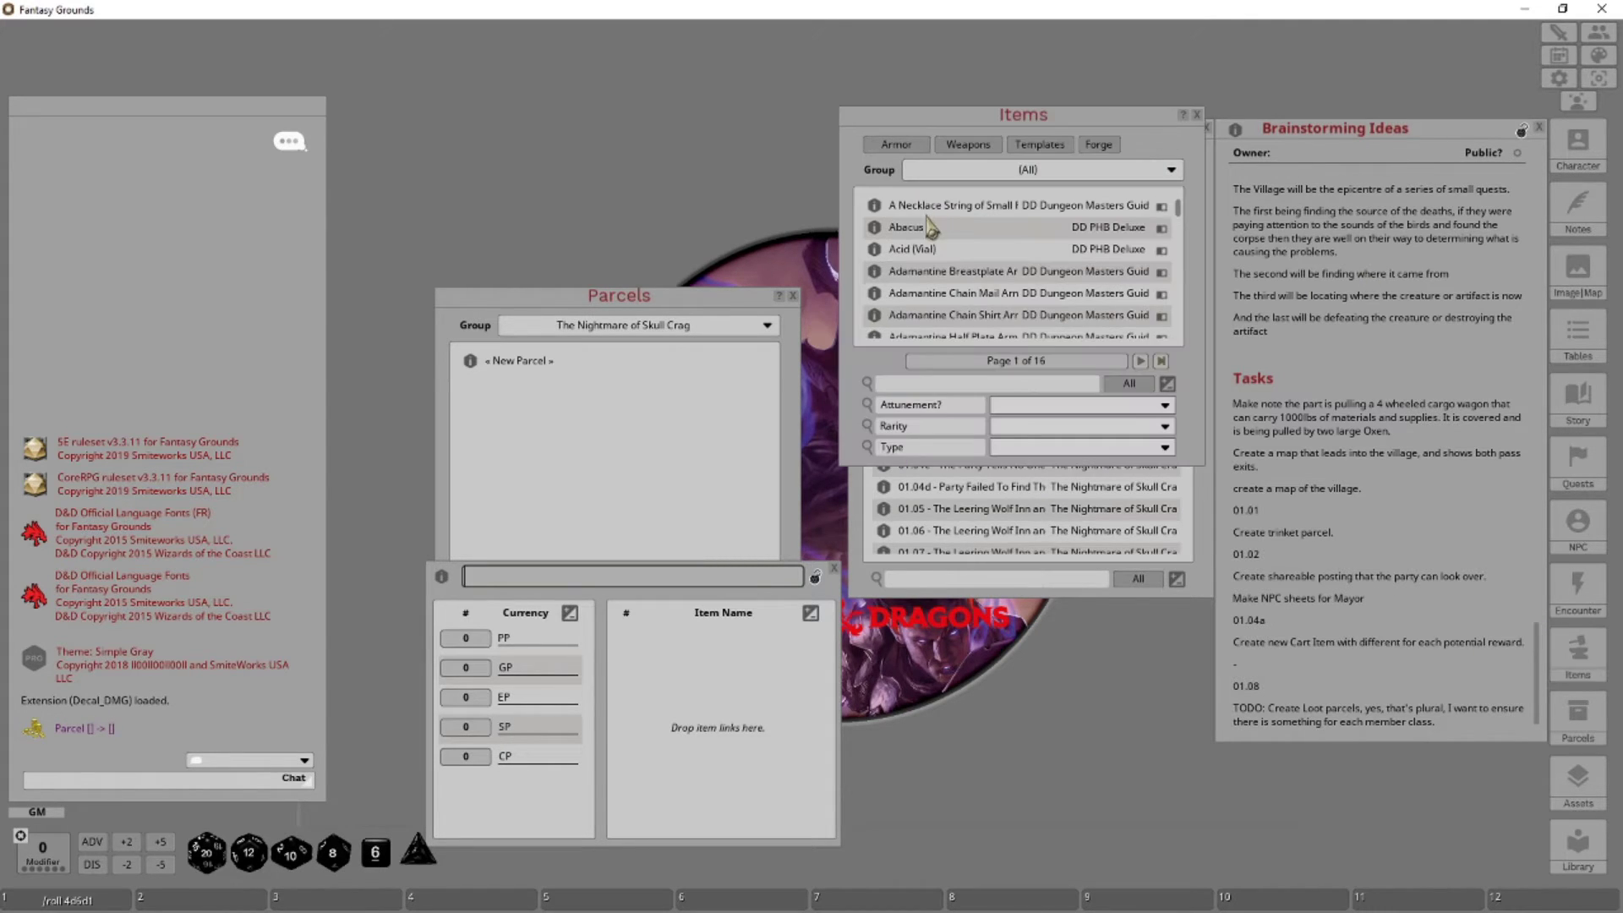
drag(881, 213, 706, 710)
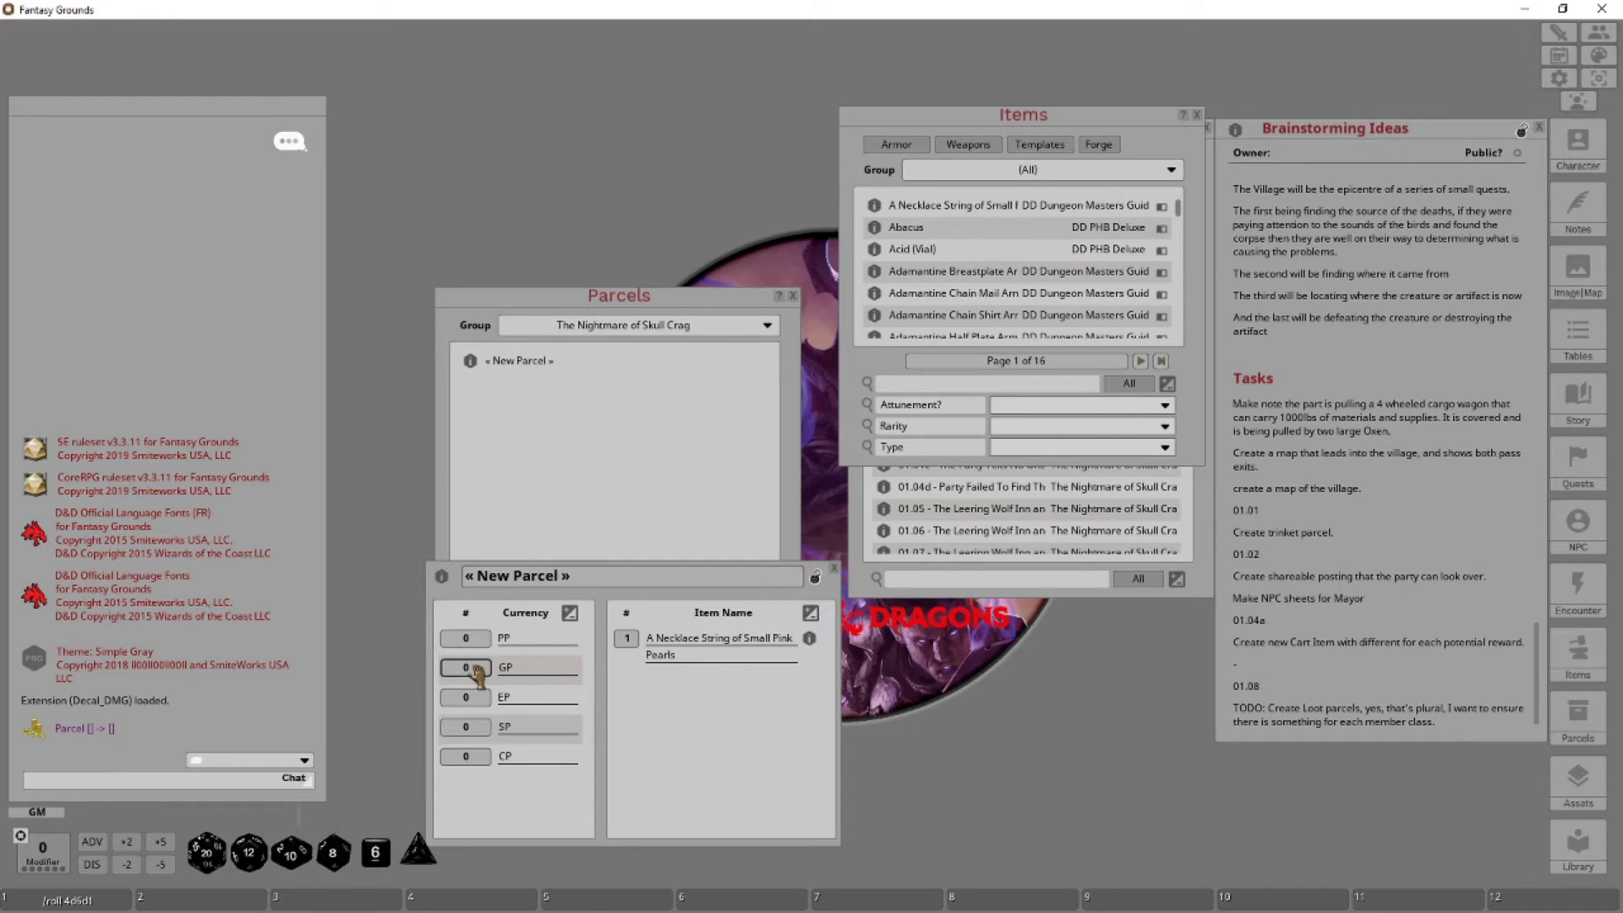
text(4)
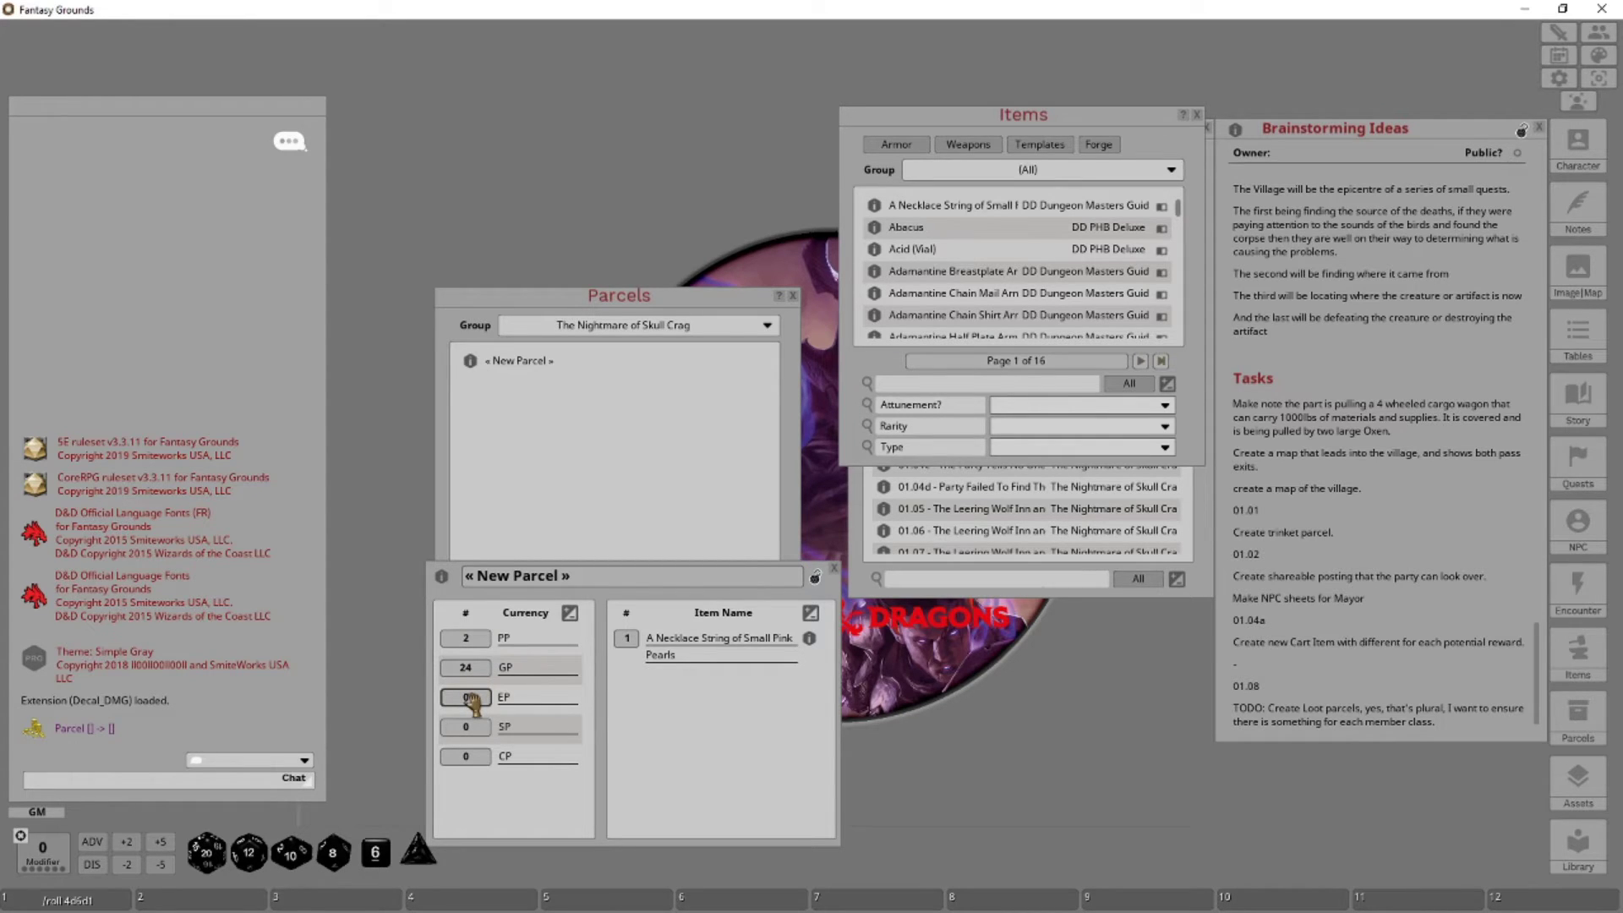
click(471, 700)
text(100)
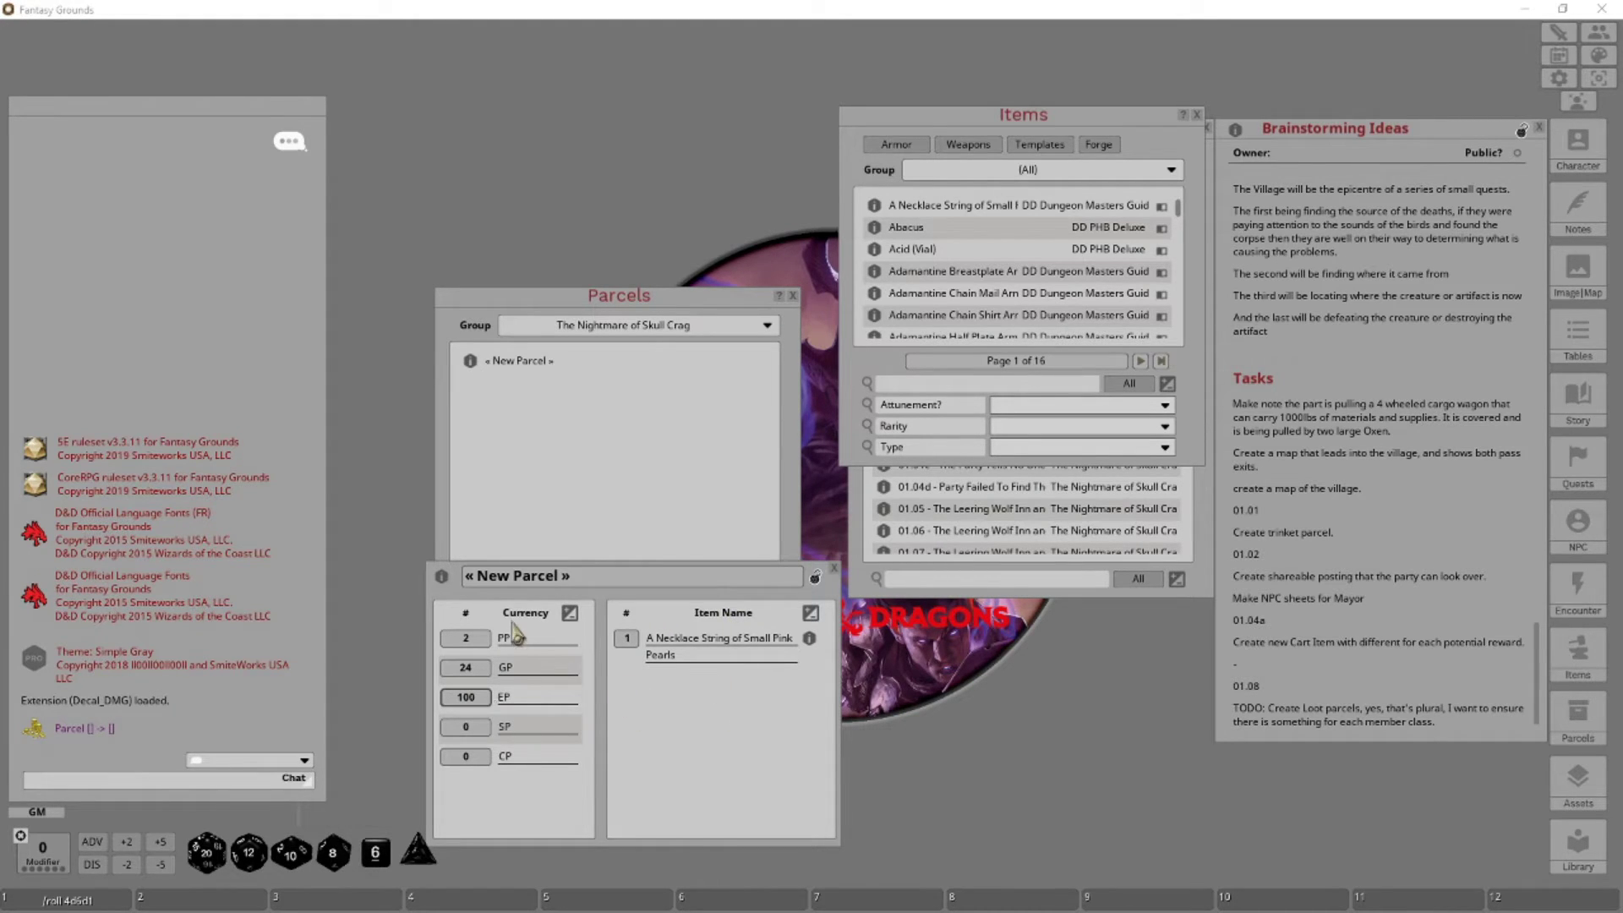
Search the items for "ameth" and add the Amethyst to the parcel with a quantity of 5
click(1005, 385)
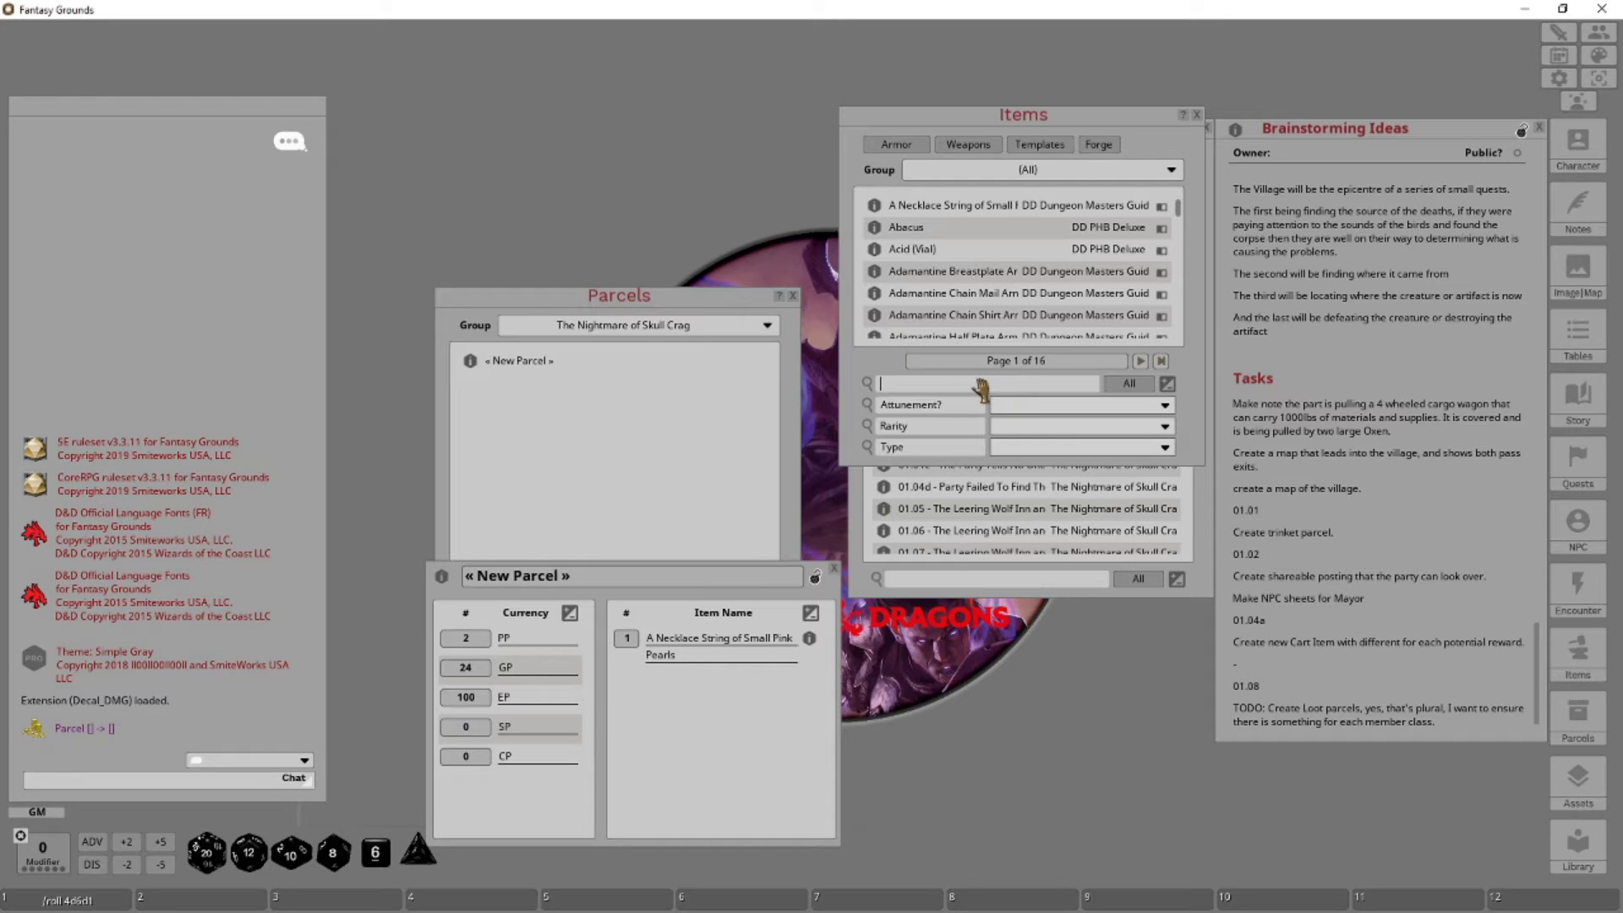
text(ameth)
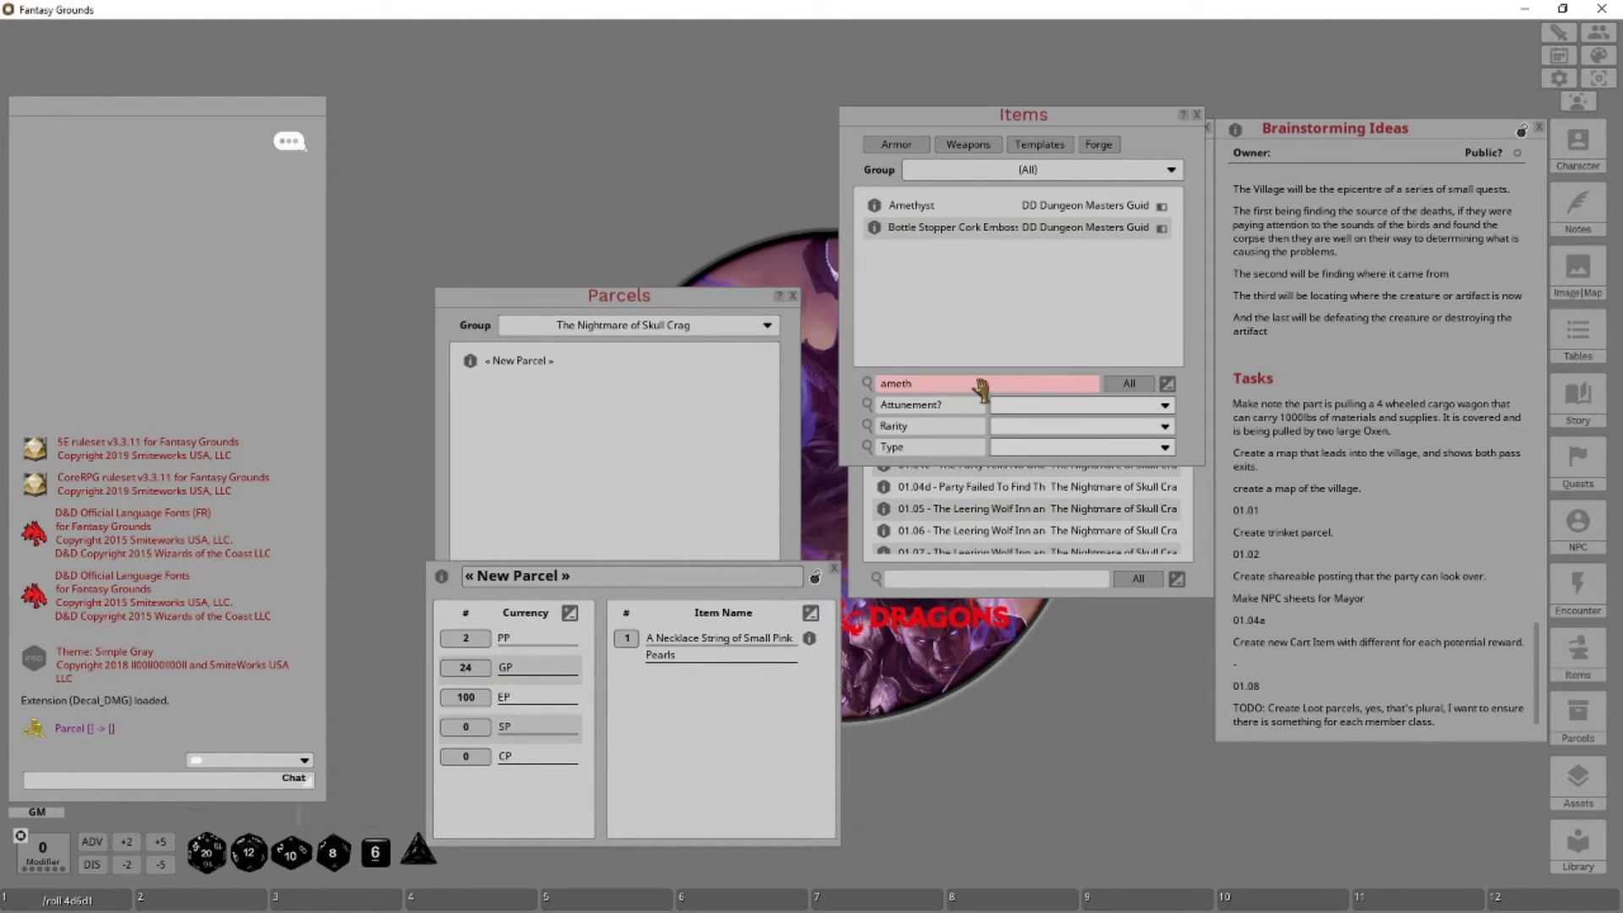
click(874, 205)
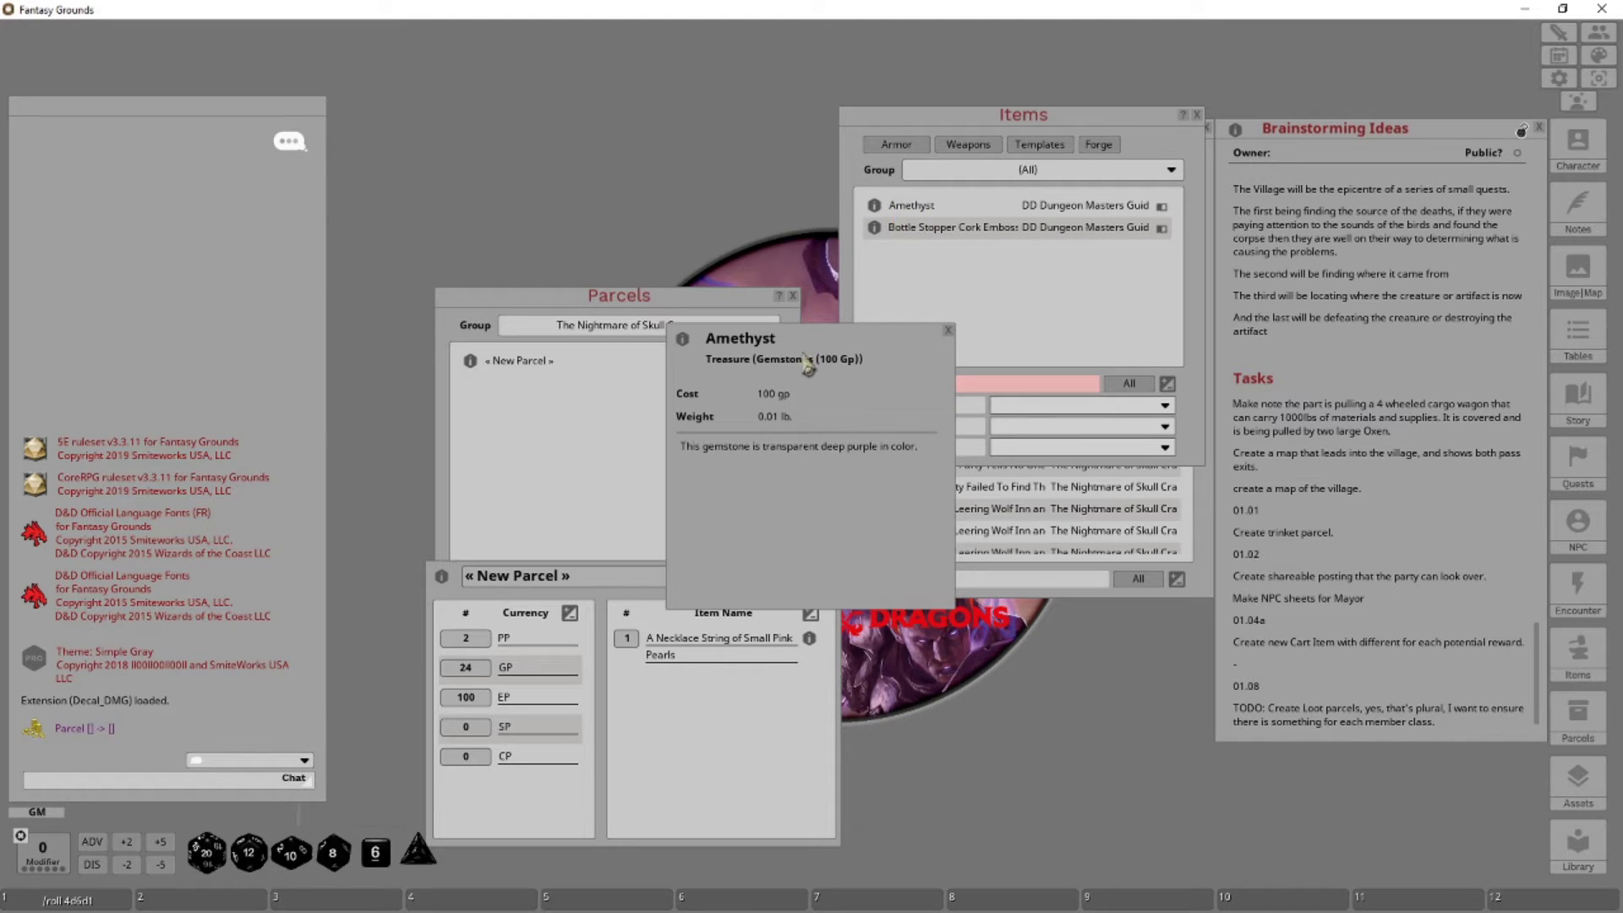
drag(685, 340, 651, 720)
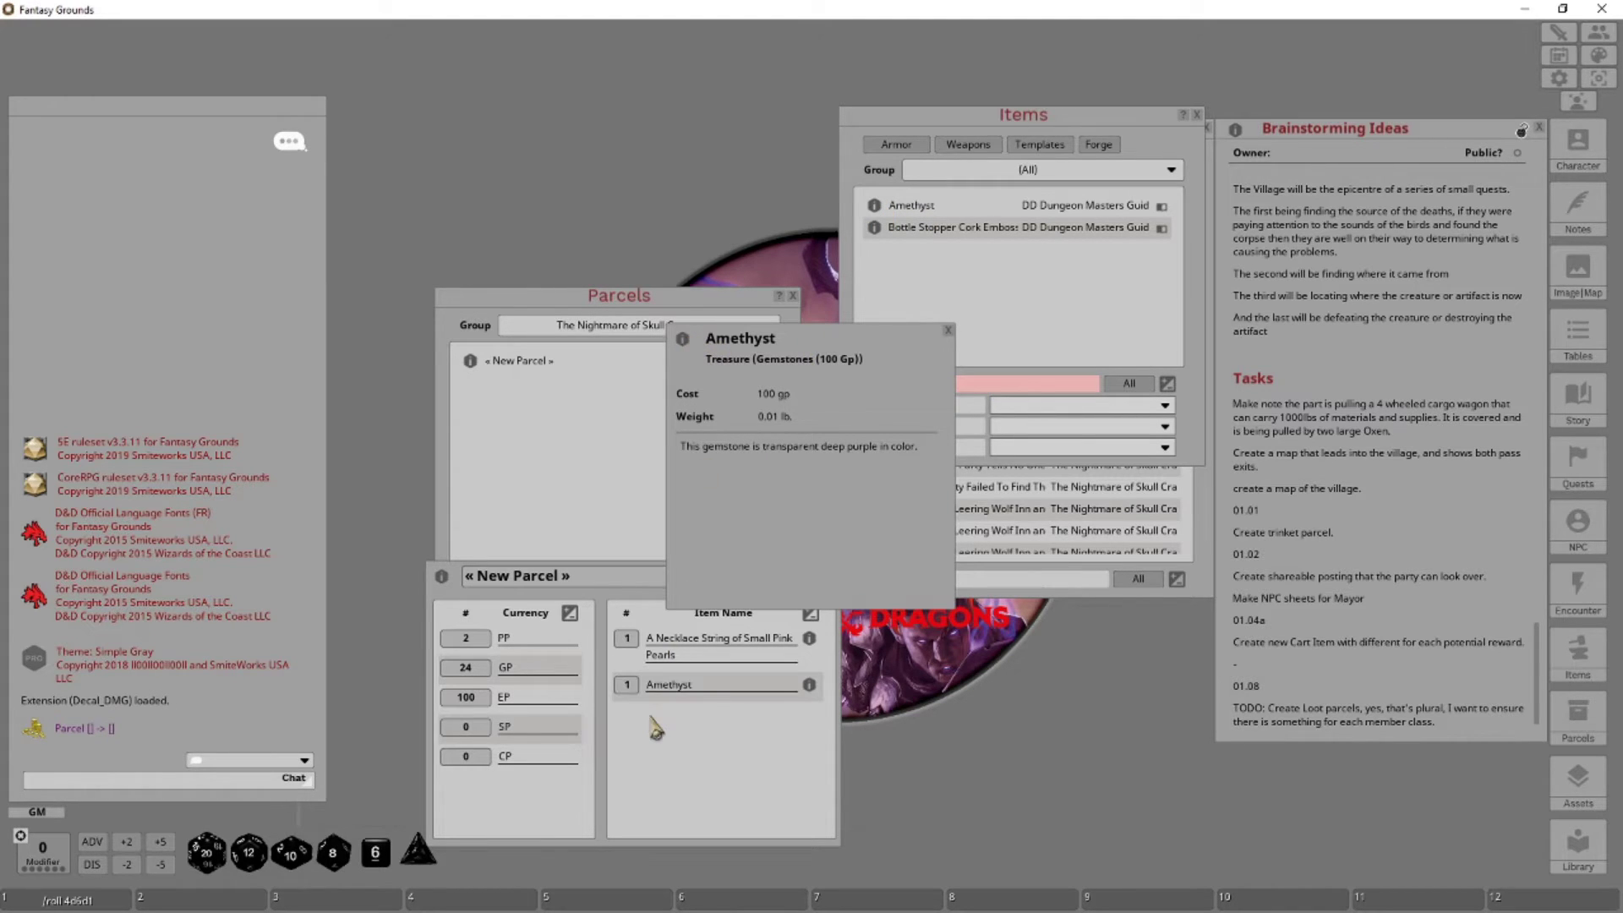
click(629, 755)
text(5)
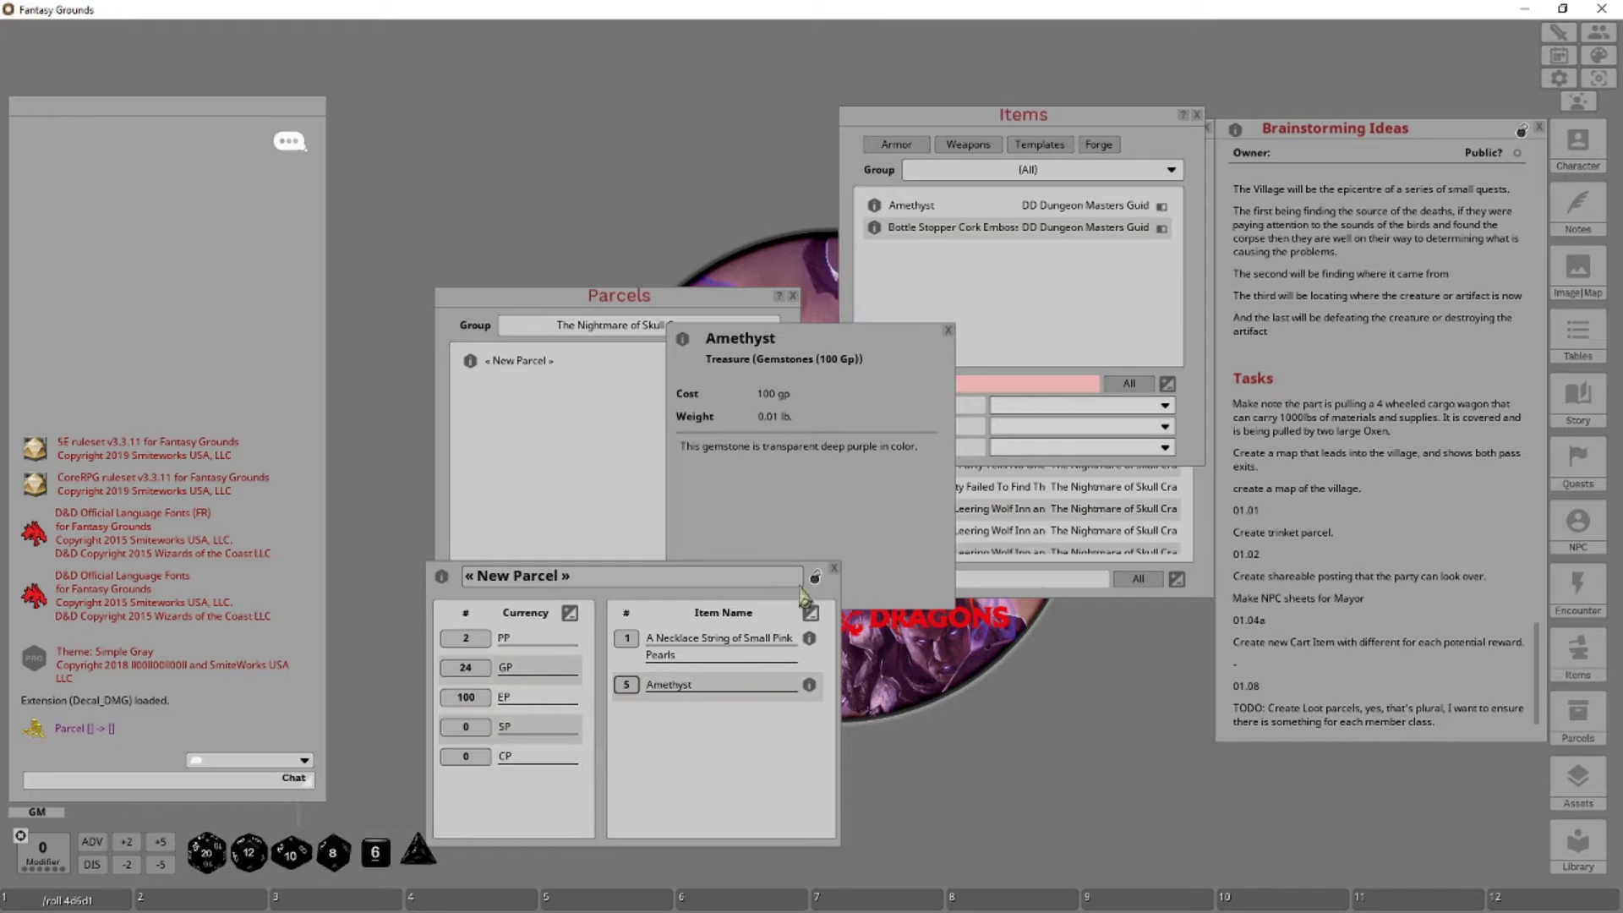
Name the parcel "Testing Loot Parcels" and lock it, closing the Amethyst details and the parcel window
click(688, 581)
click(948, 330)
click(605, 582)
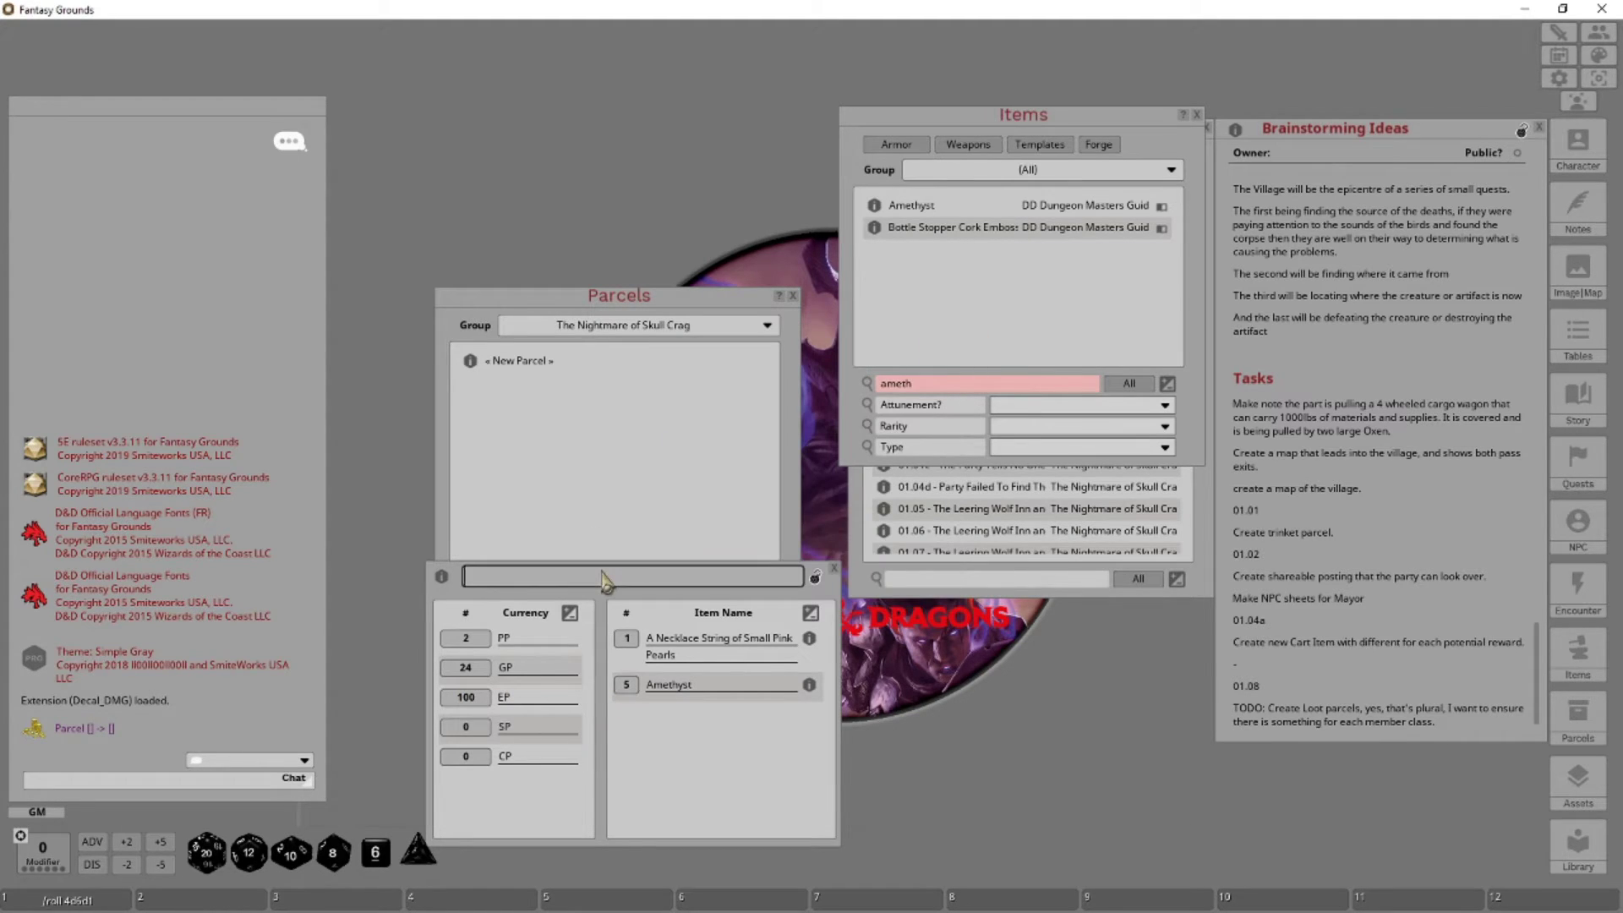
text(Testing Loot Parcel)
key(Return)
key(BackSpace)
text(s)
click(814, 580)
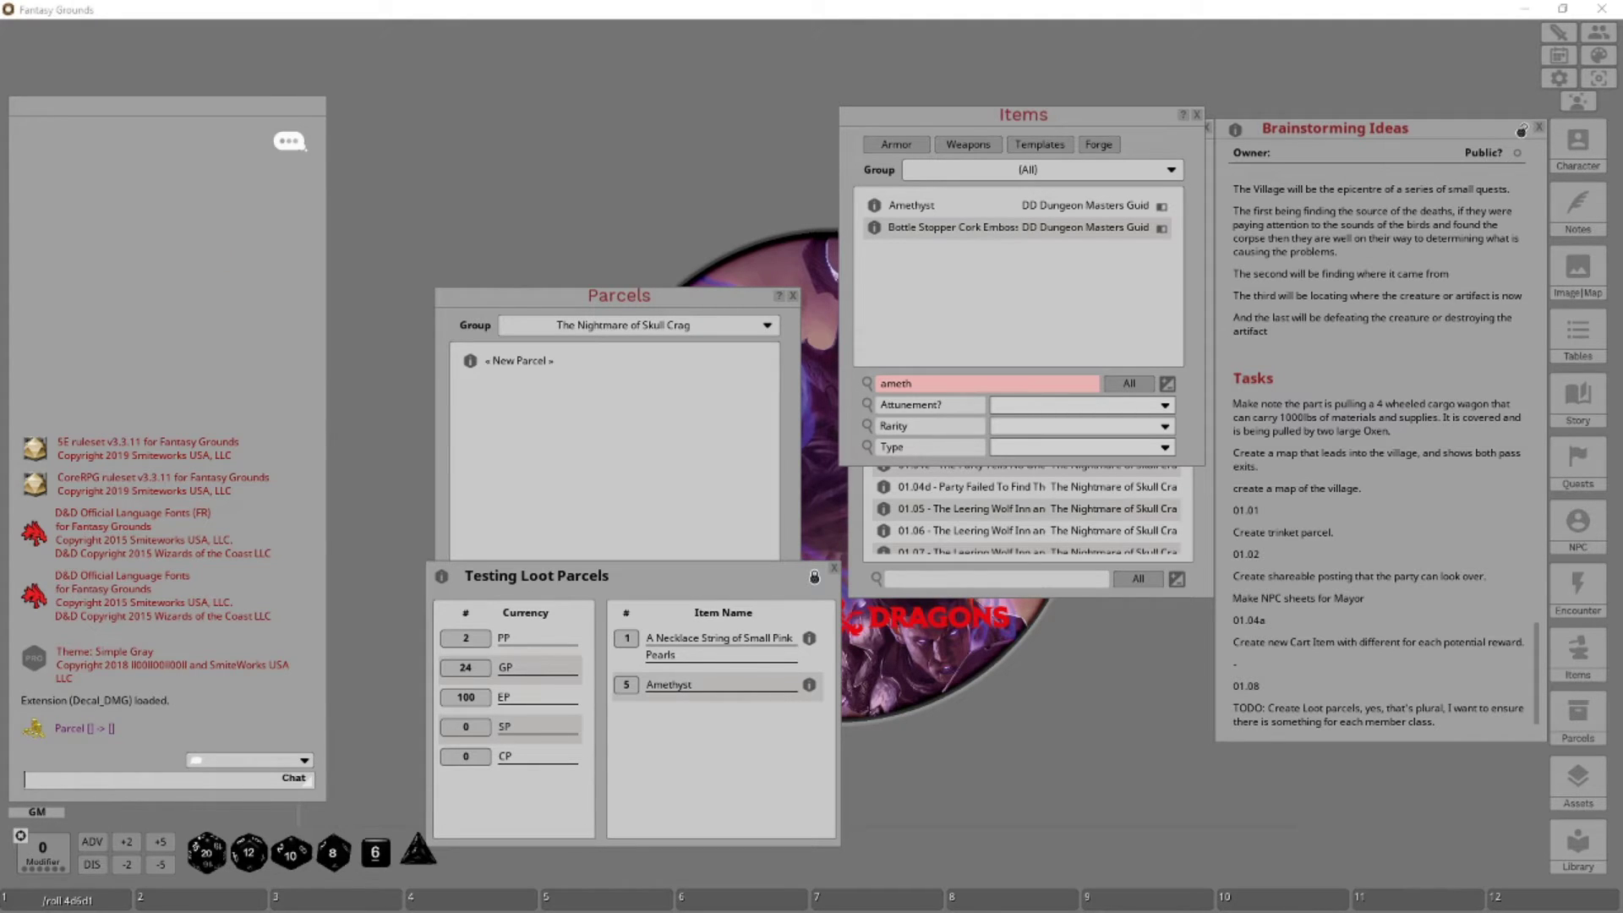
click(666, 244)
click(694, 516)
click(712, 747)
click(833, 568)
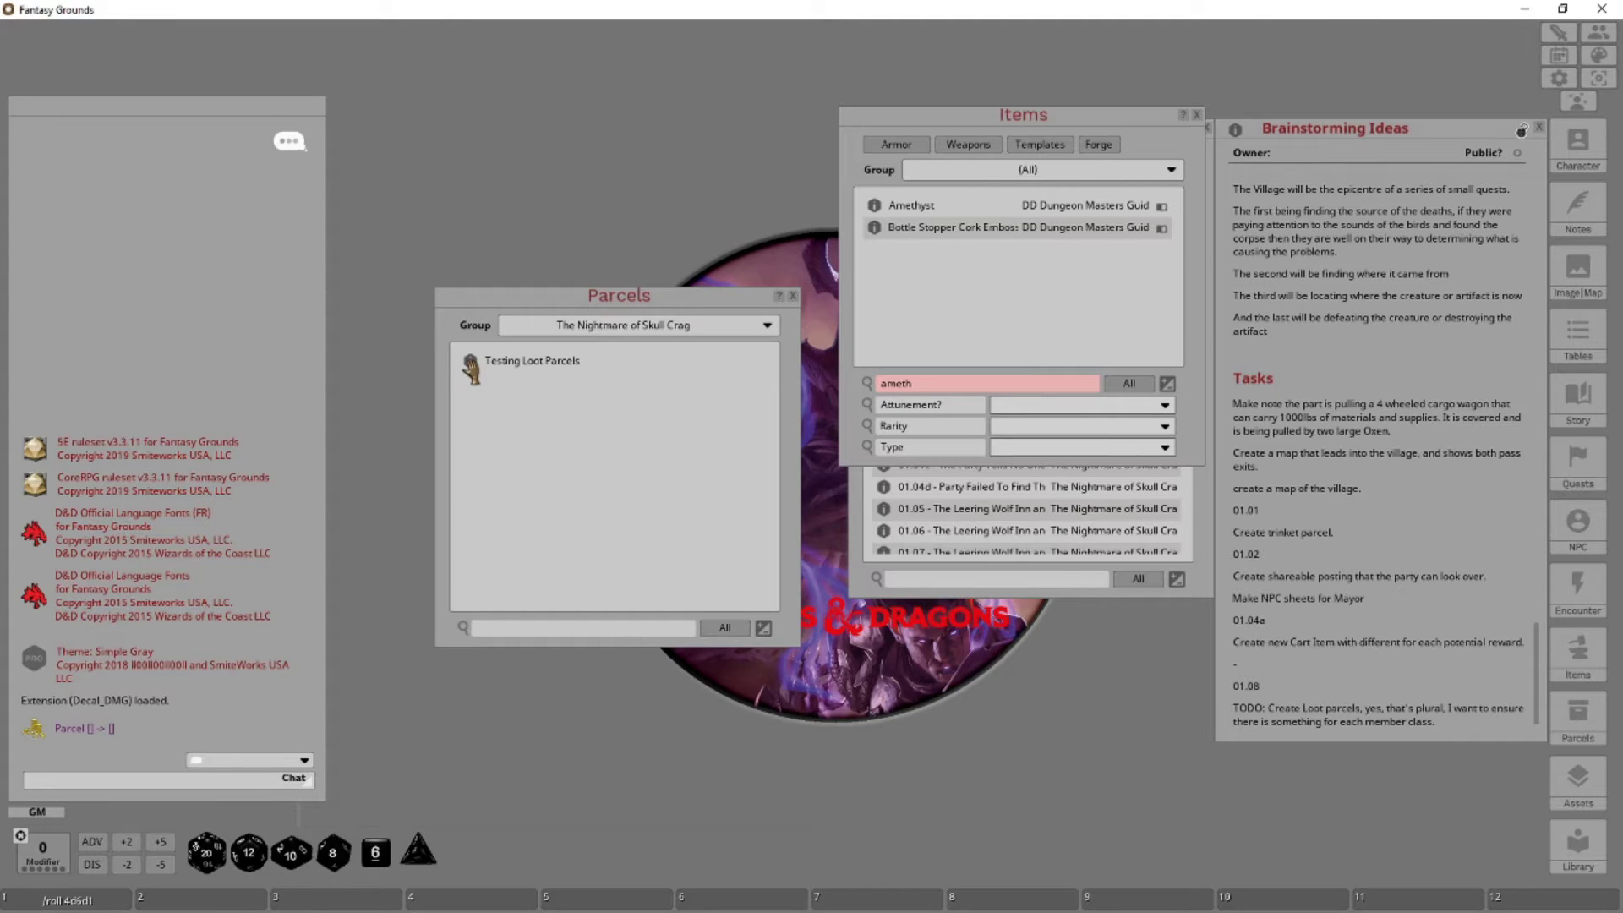
Duplicate the Testing Loot Parcels parcel within its group, and open and unlock the copy to check its contents
drag(470, 369, 596, 465)
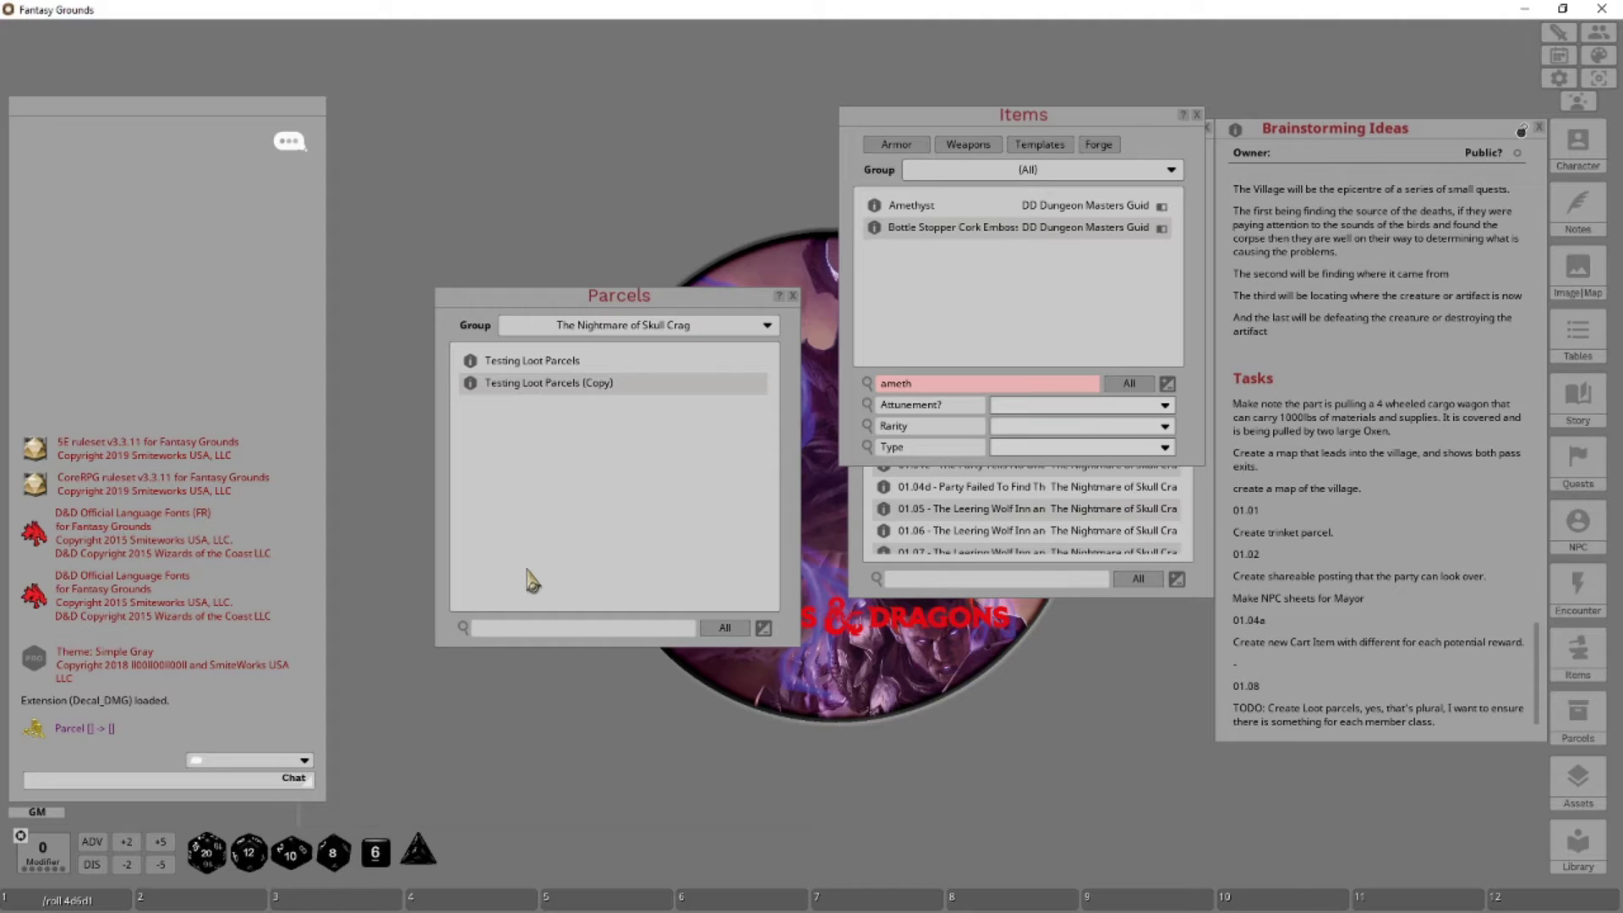
double_click(597, 384)
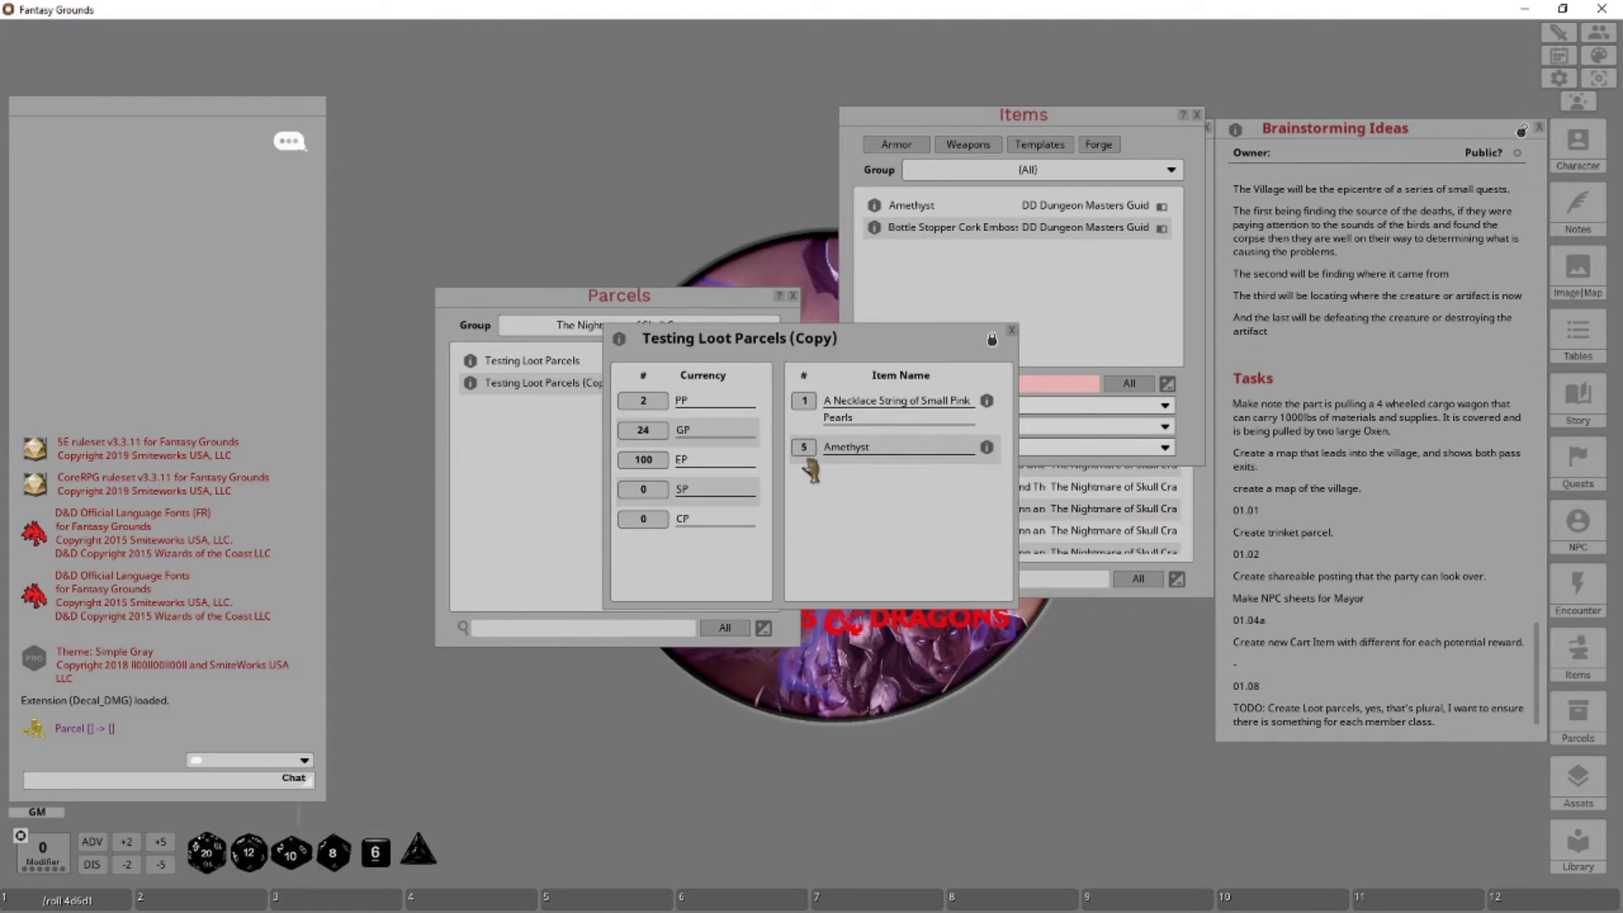
click(991, 340)
drag(813, 454, 824, 507)
click(1012, 330)
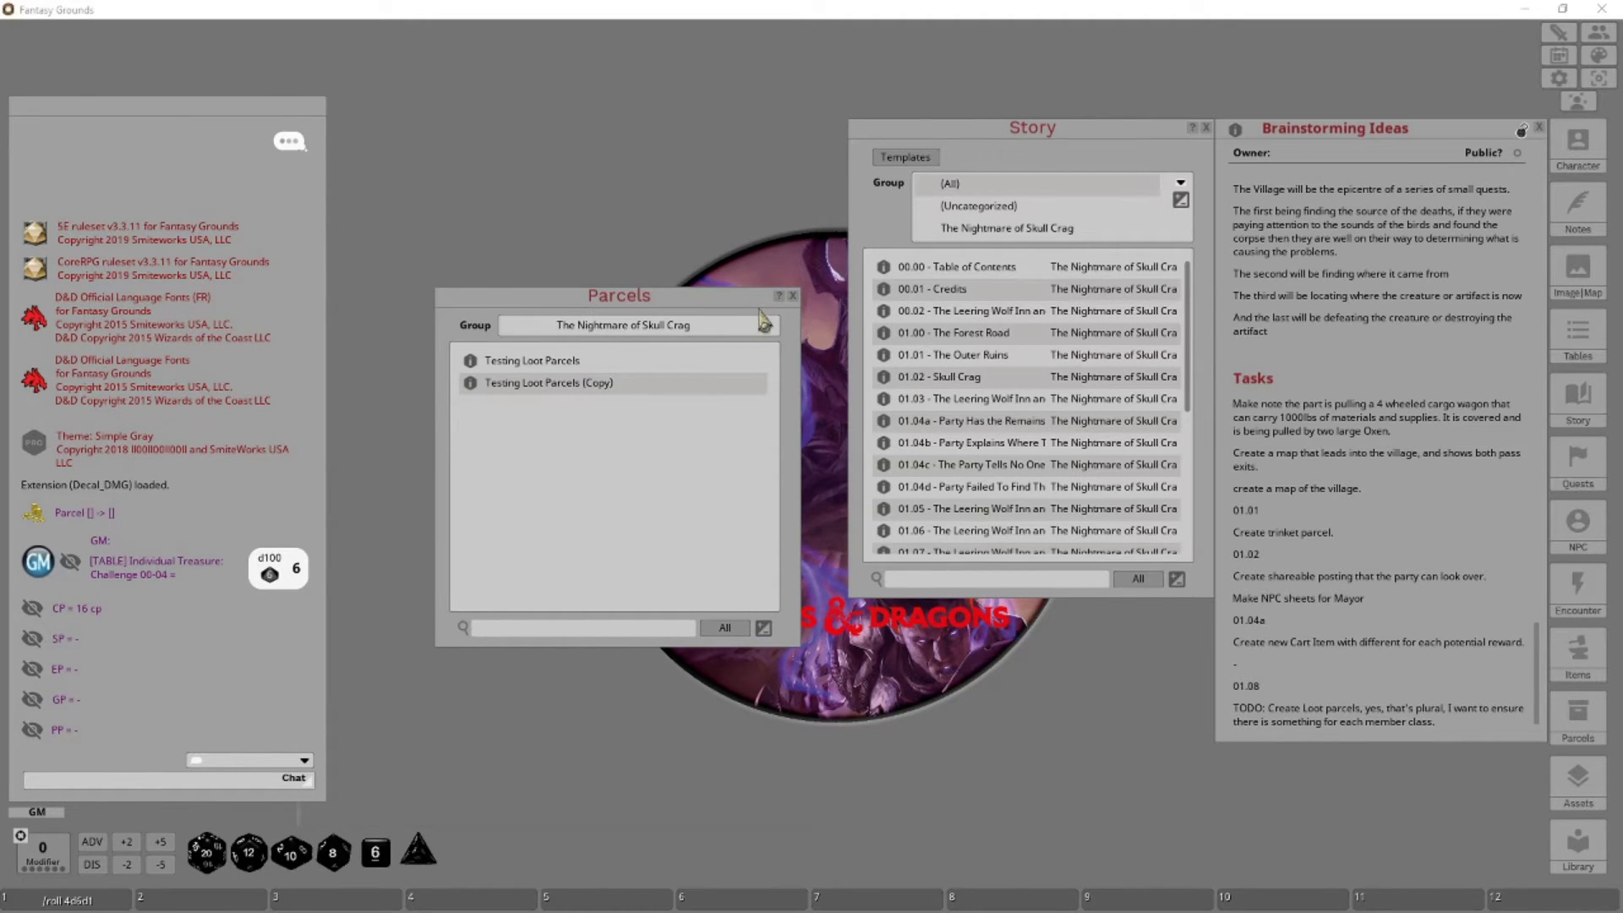
Close the parcel list and open the Individual Treasure: Challenge 00-04 table from the Dungeon Master's Guide treasure tables
click(792, 295)
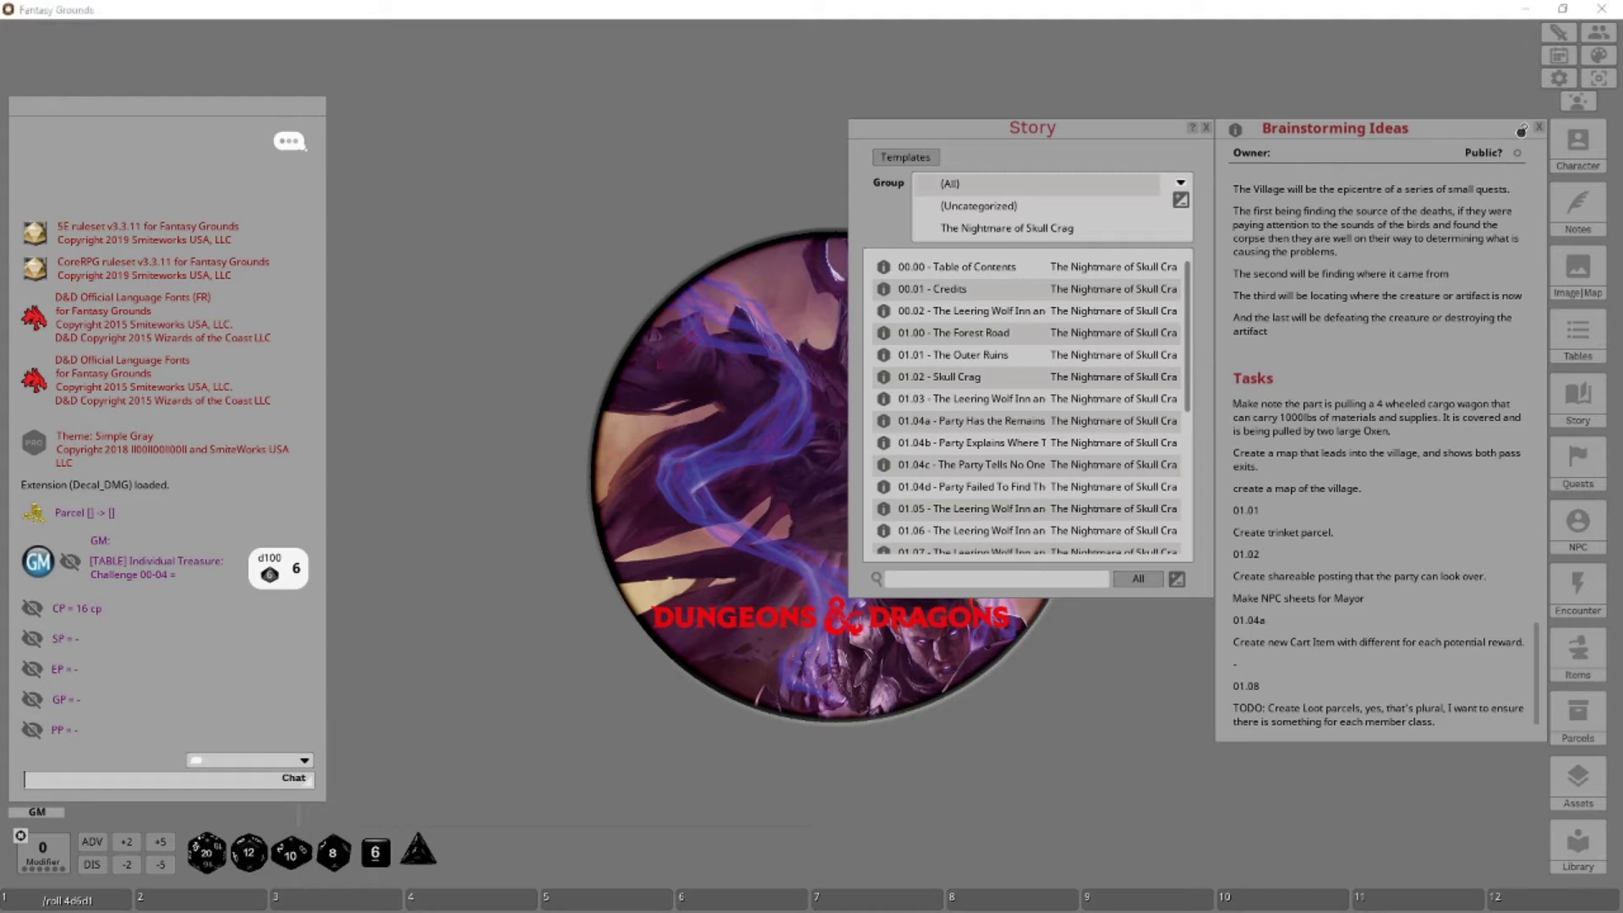
click(914, 623)
click(1577, 338)
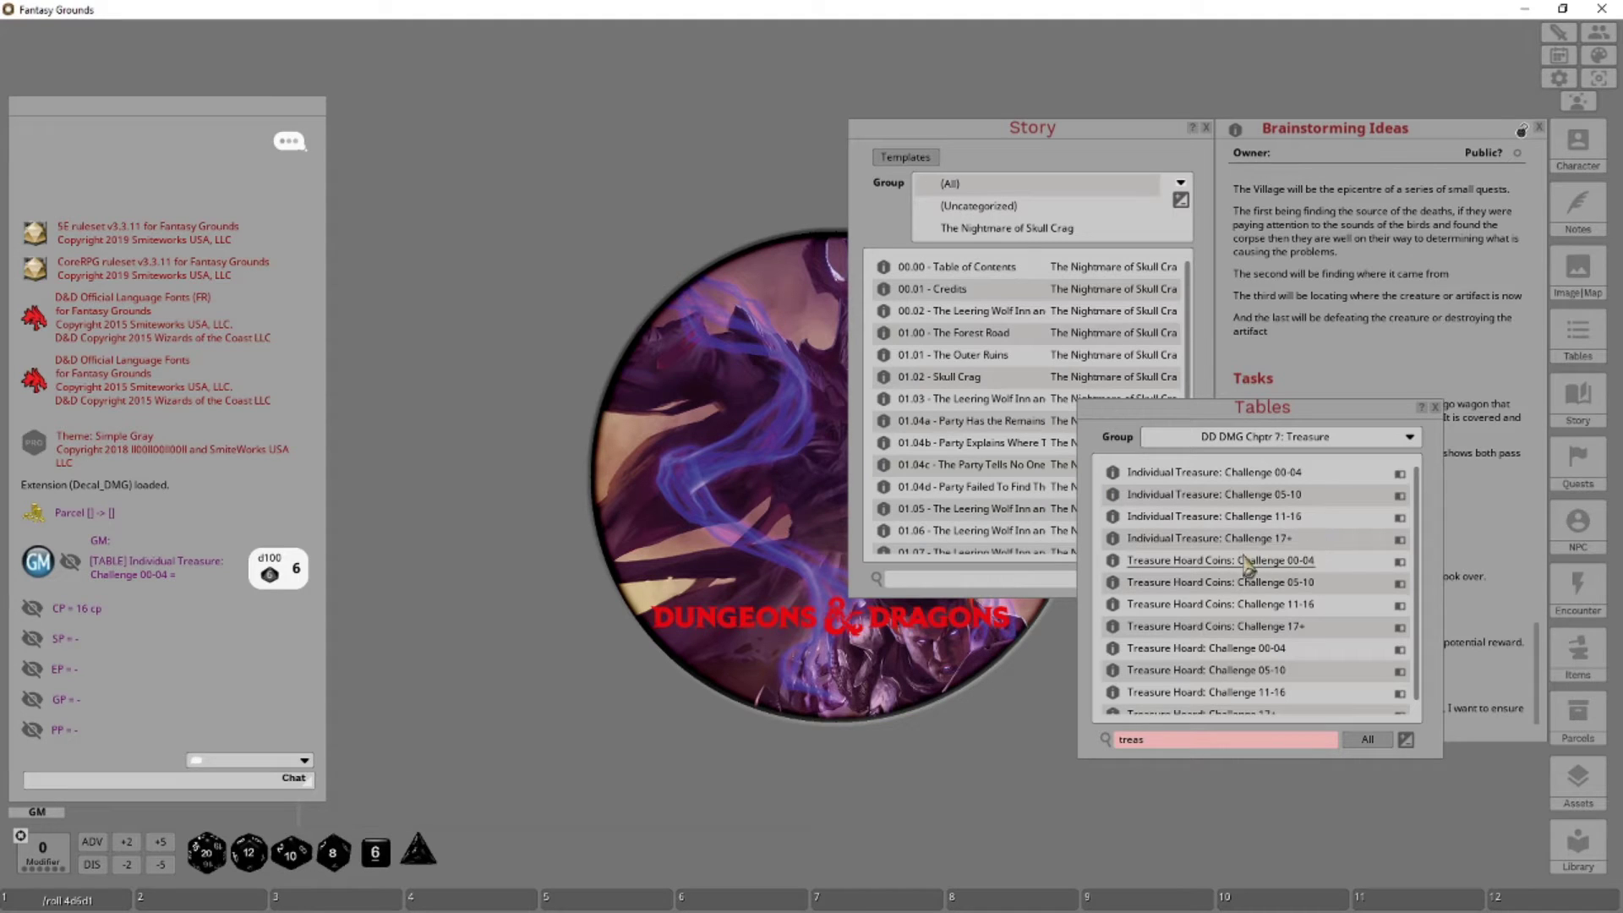
scroll(1232, 671, down, 1)
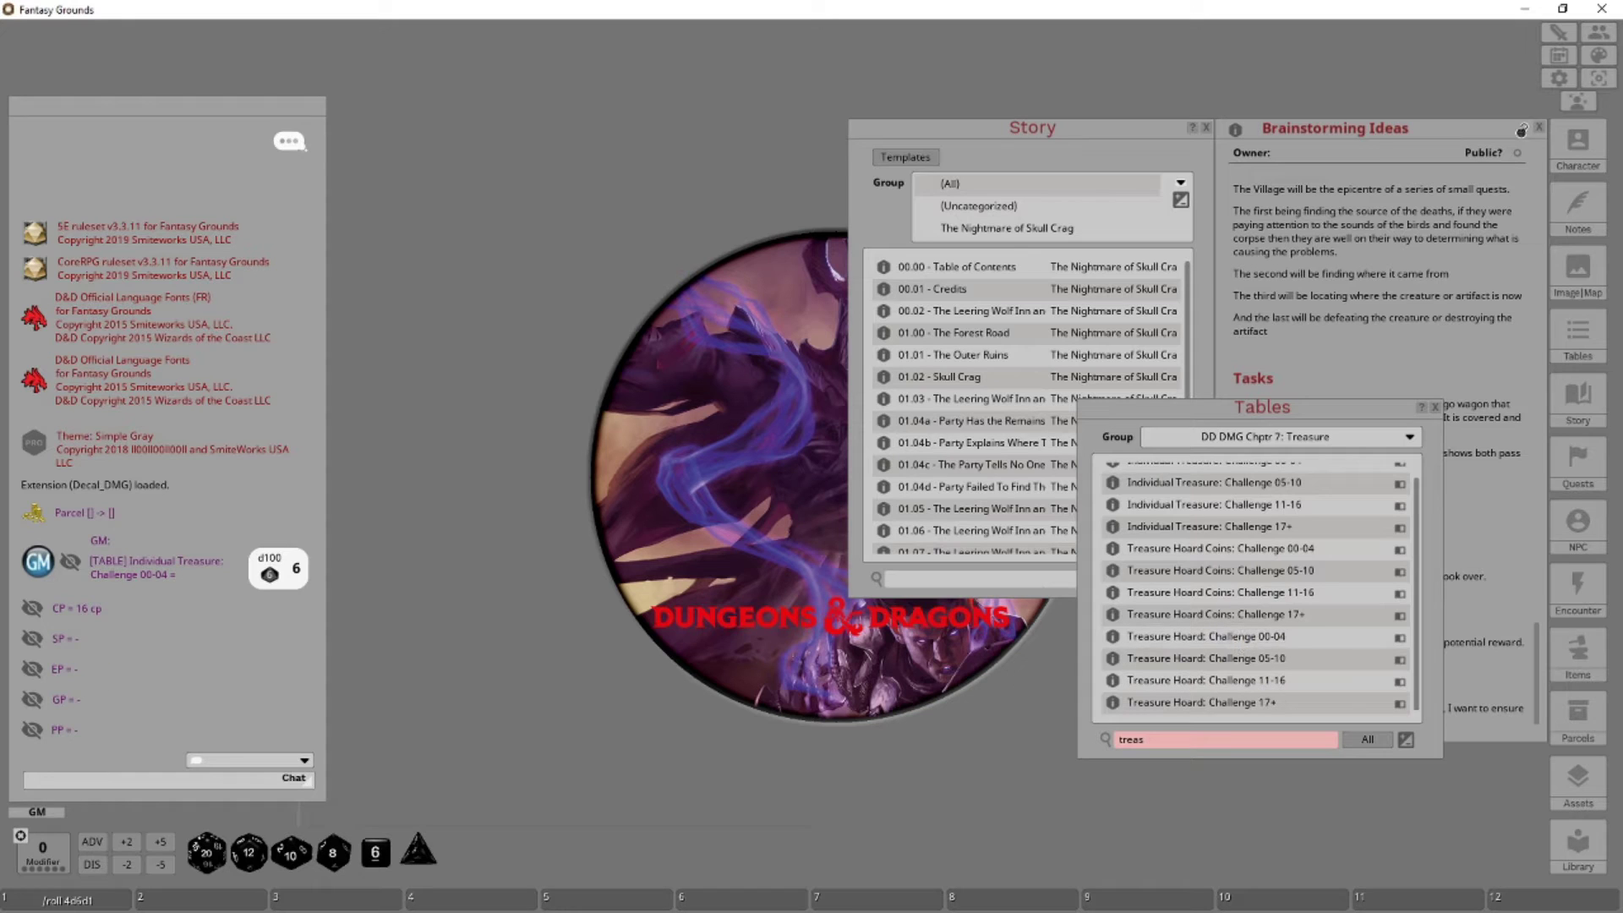
scroll(1256, 588, up, 1)
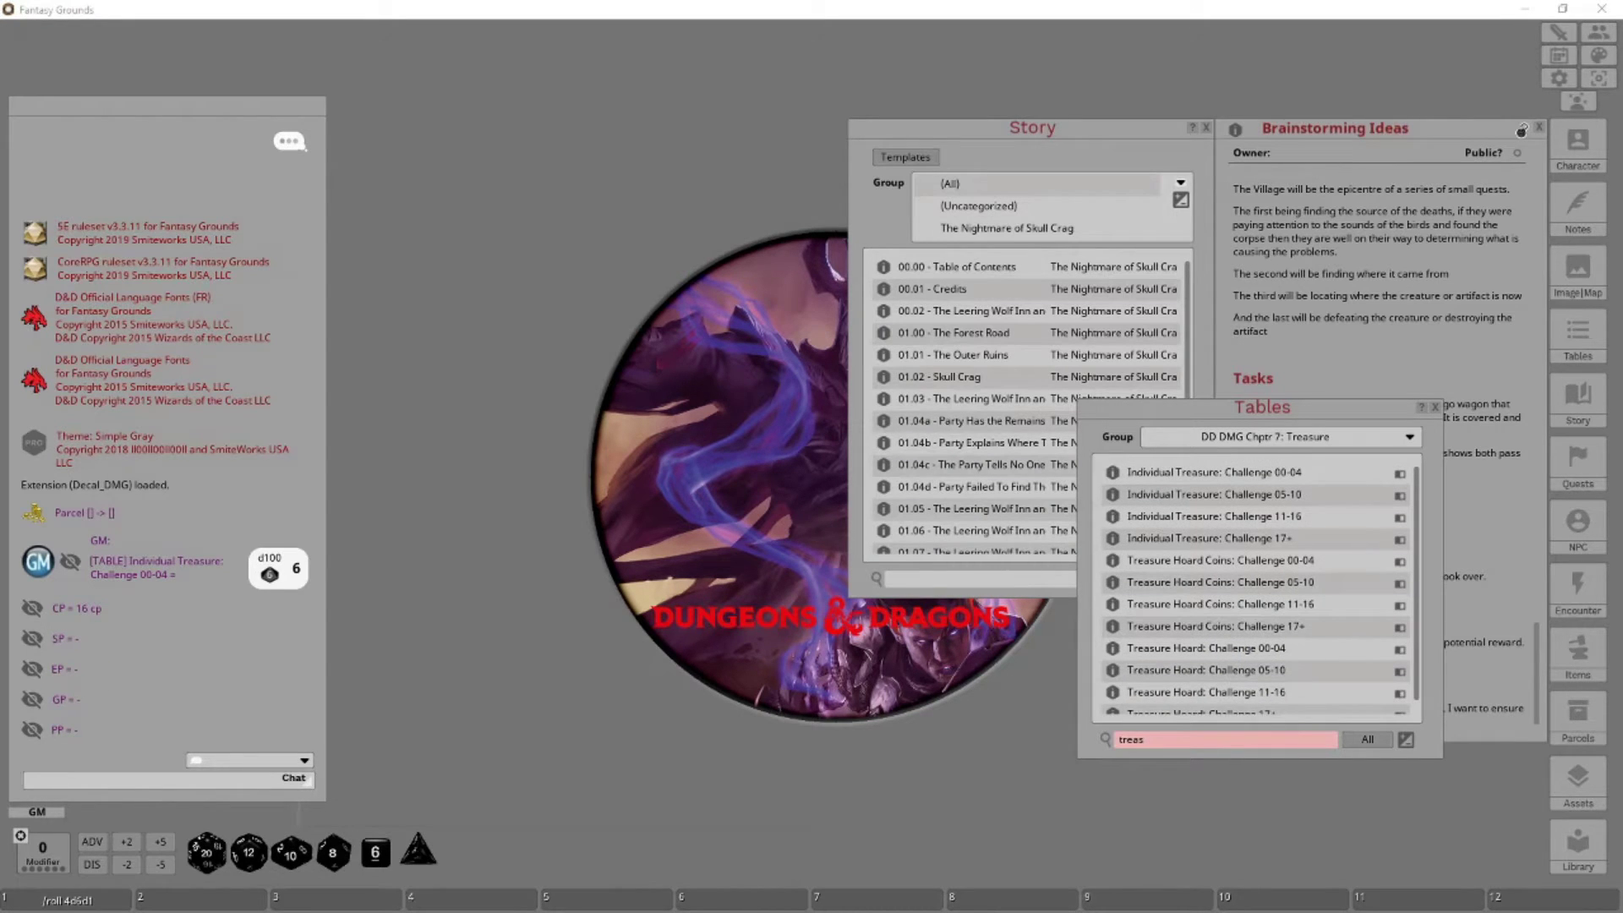
double_click(1259, 473)
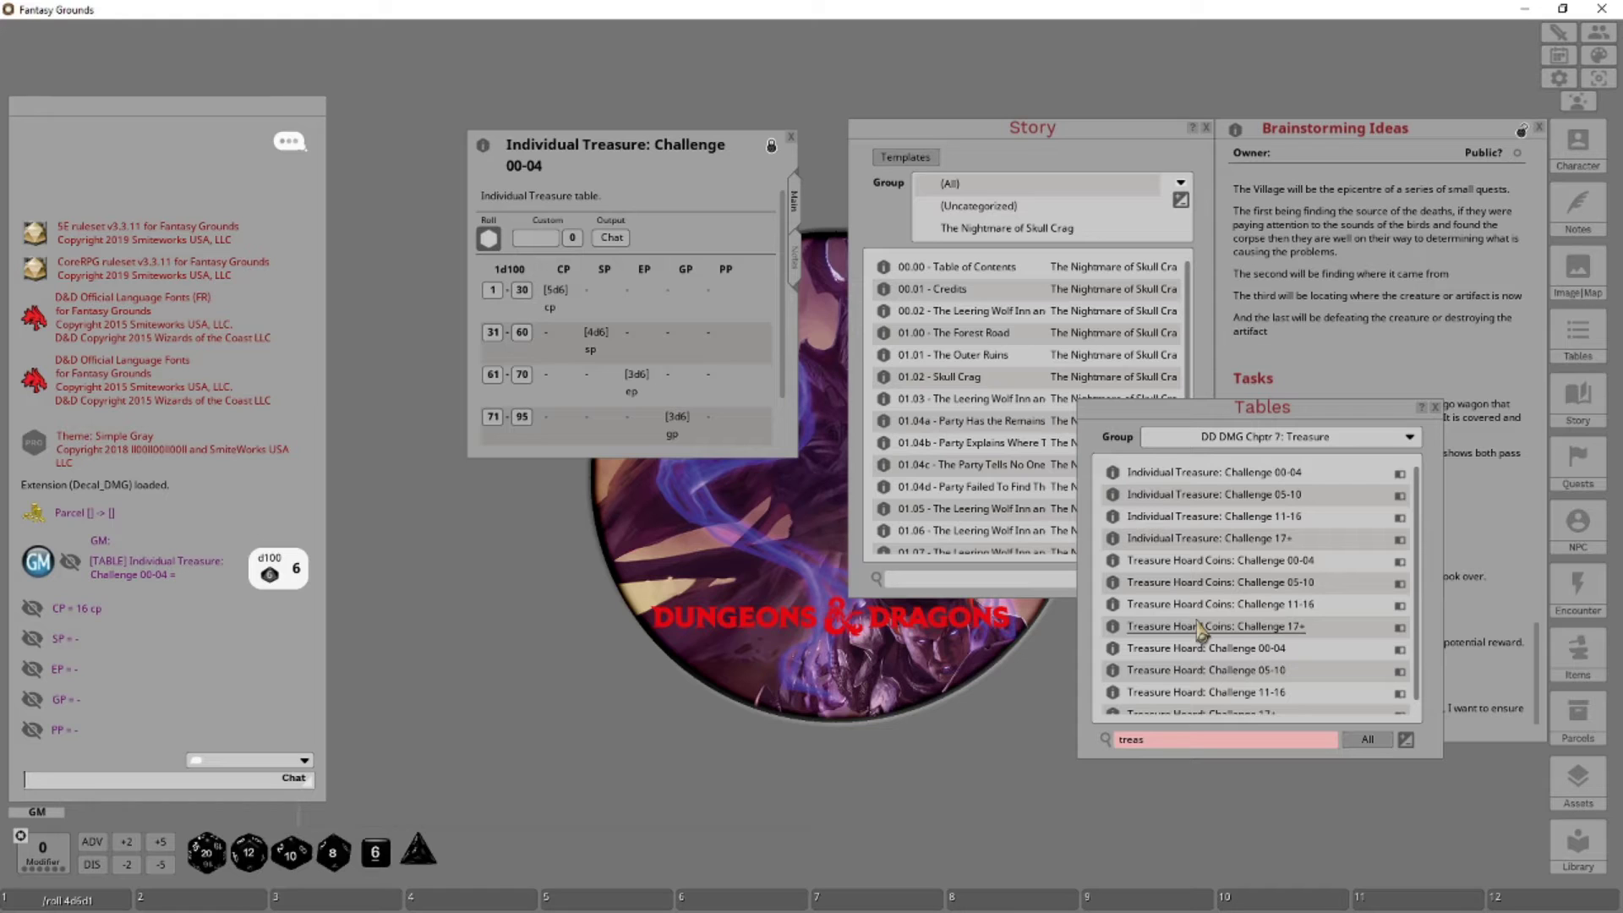
Enlarge the Individual Treasure: Challenge 00-04 table to show all its rows and roll on it with output to chat
scroll(1197, 624, down, 1)
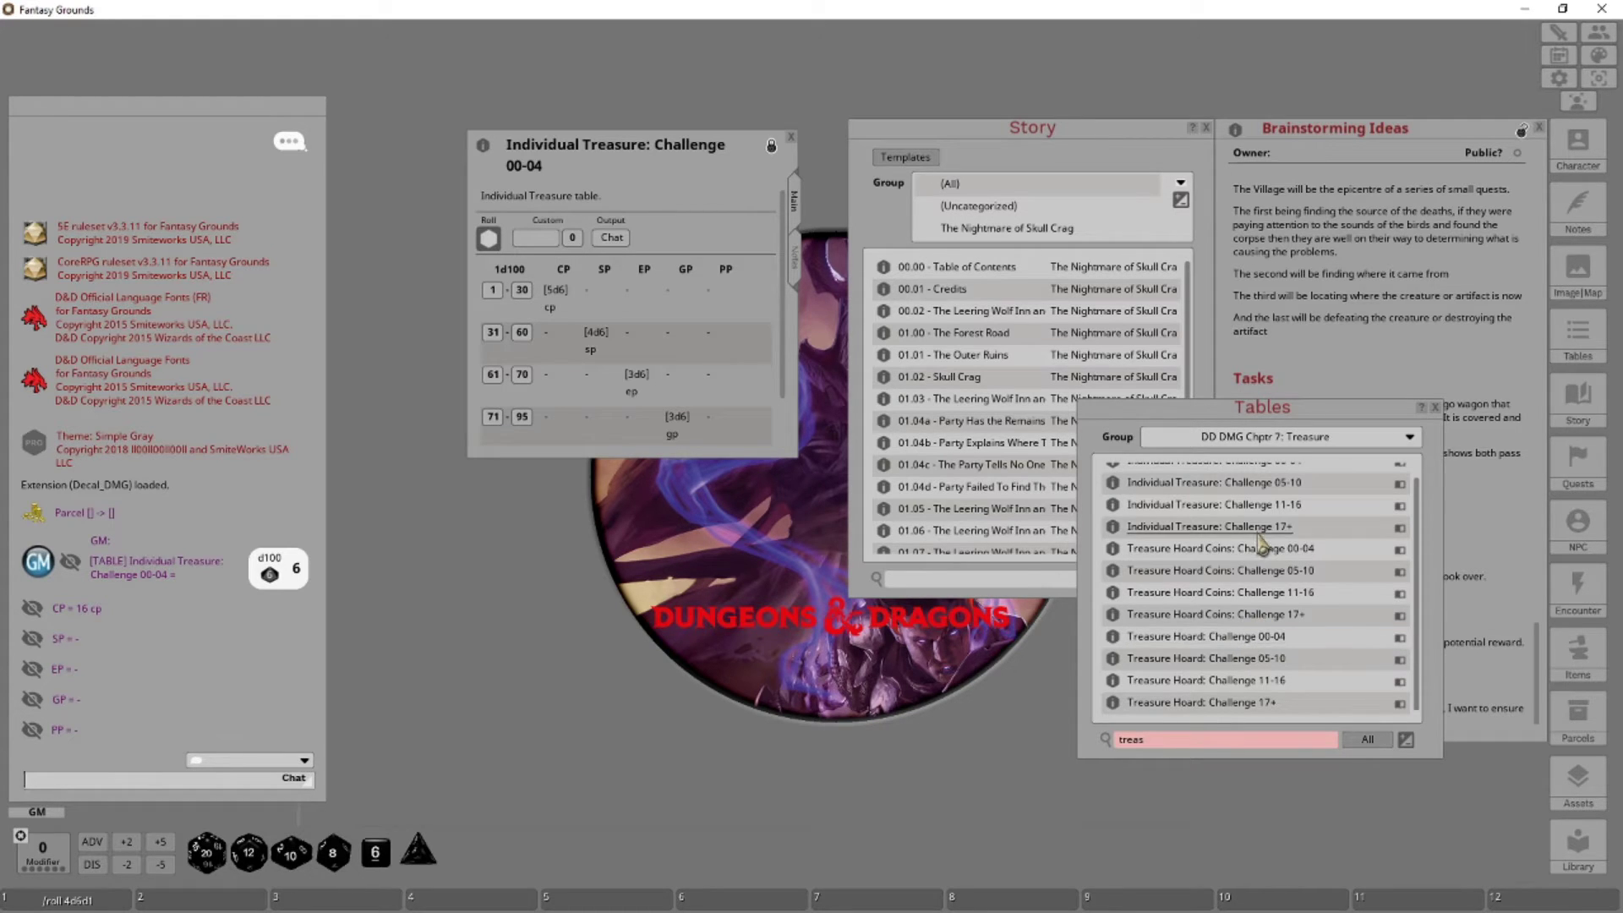
scroll(1263, 545, up, 1)
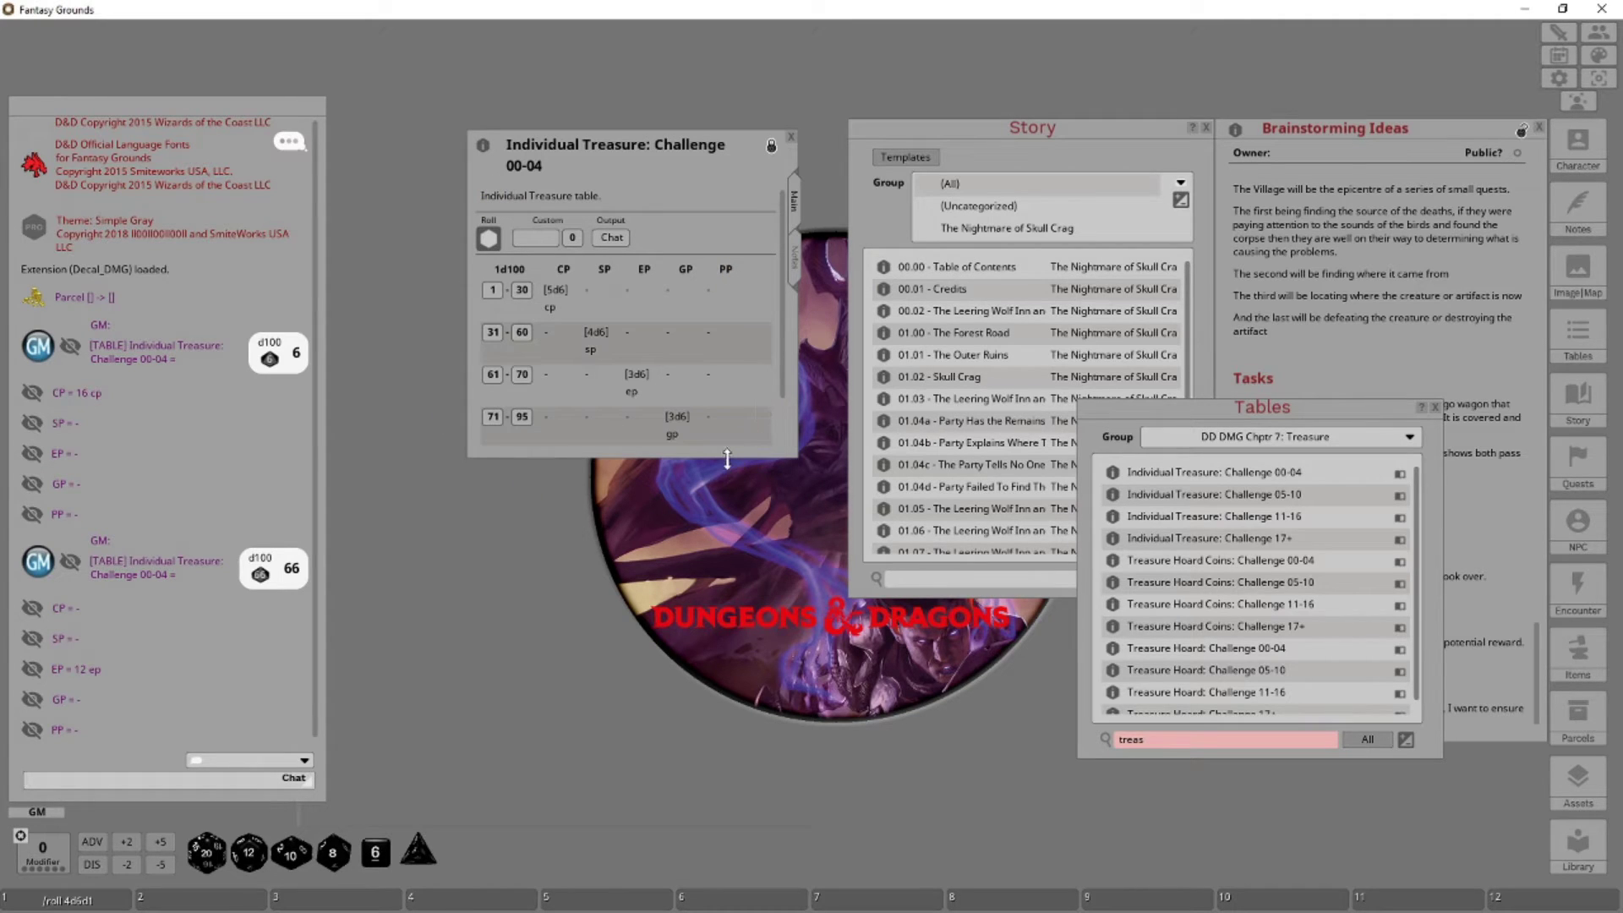
drag(726, 457, 727, 573)
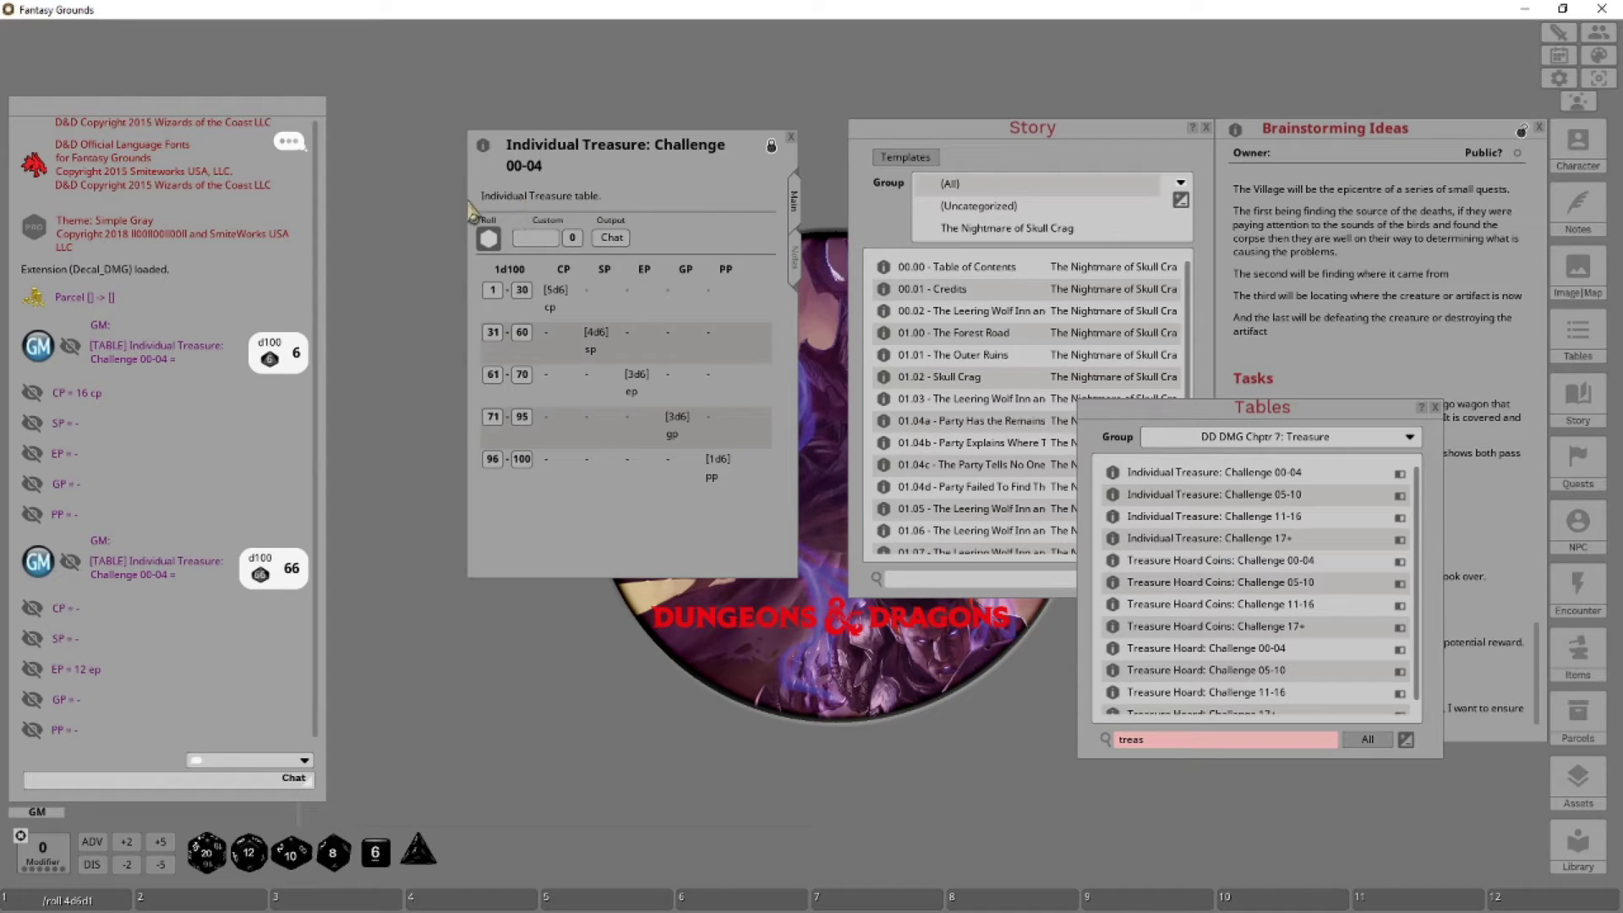
click(490, 238)
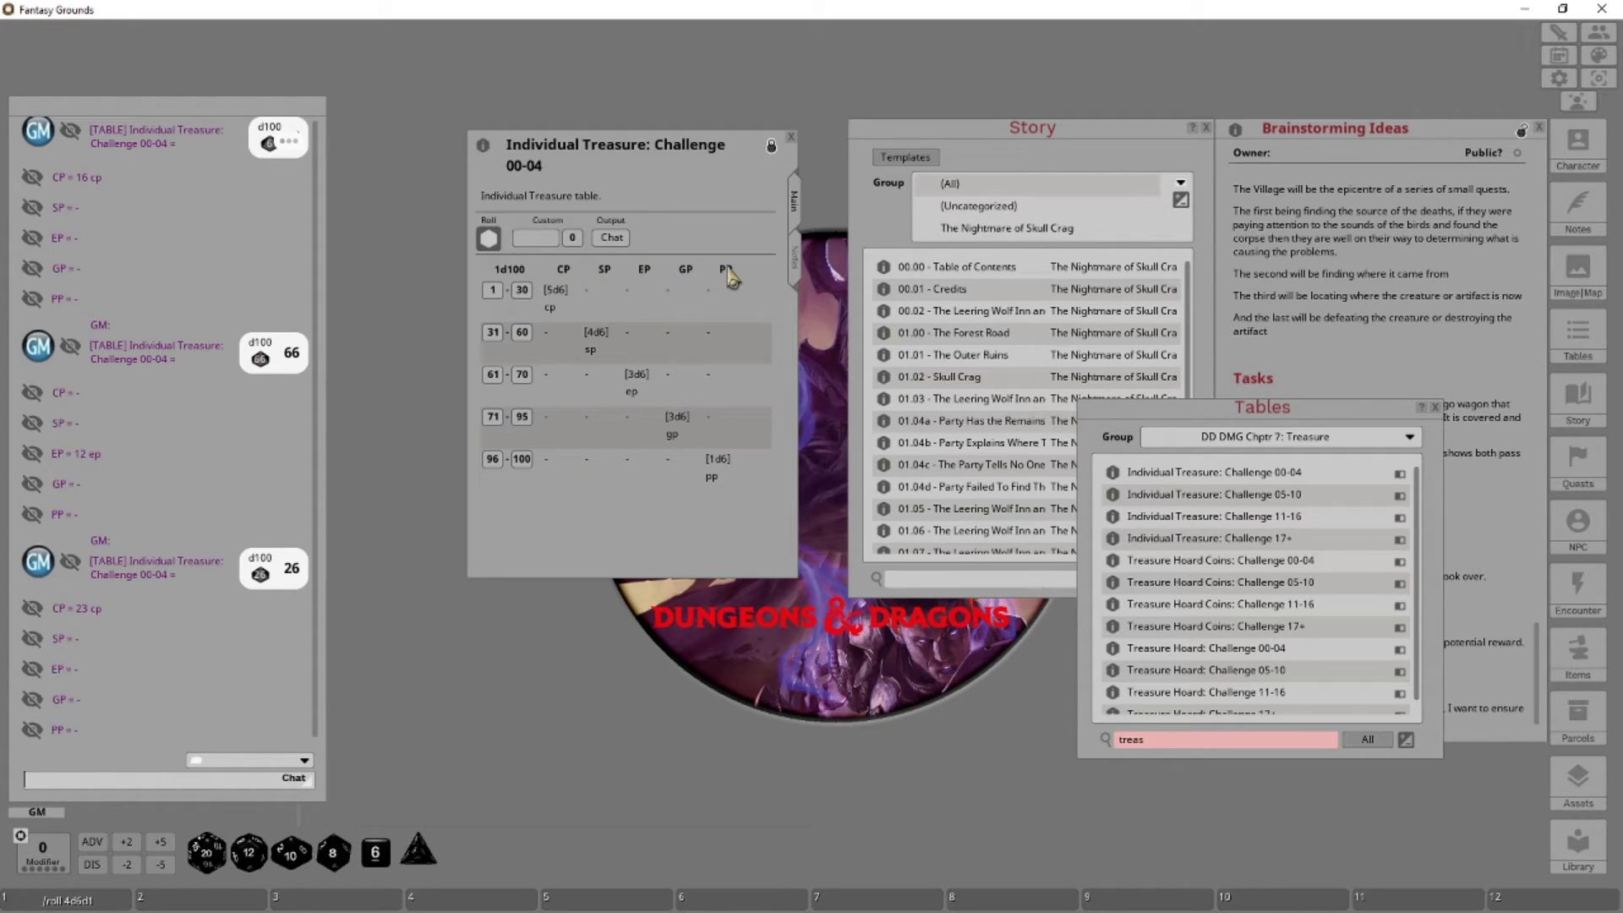
Open the Individual Treasure: Challenge 17+ table and arrange it below the Challenge 00-04 table for comparison
scroll(1276, 642, down, 1)
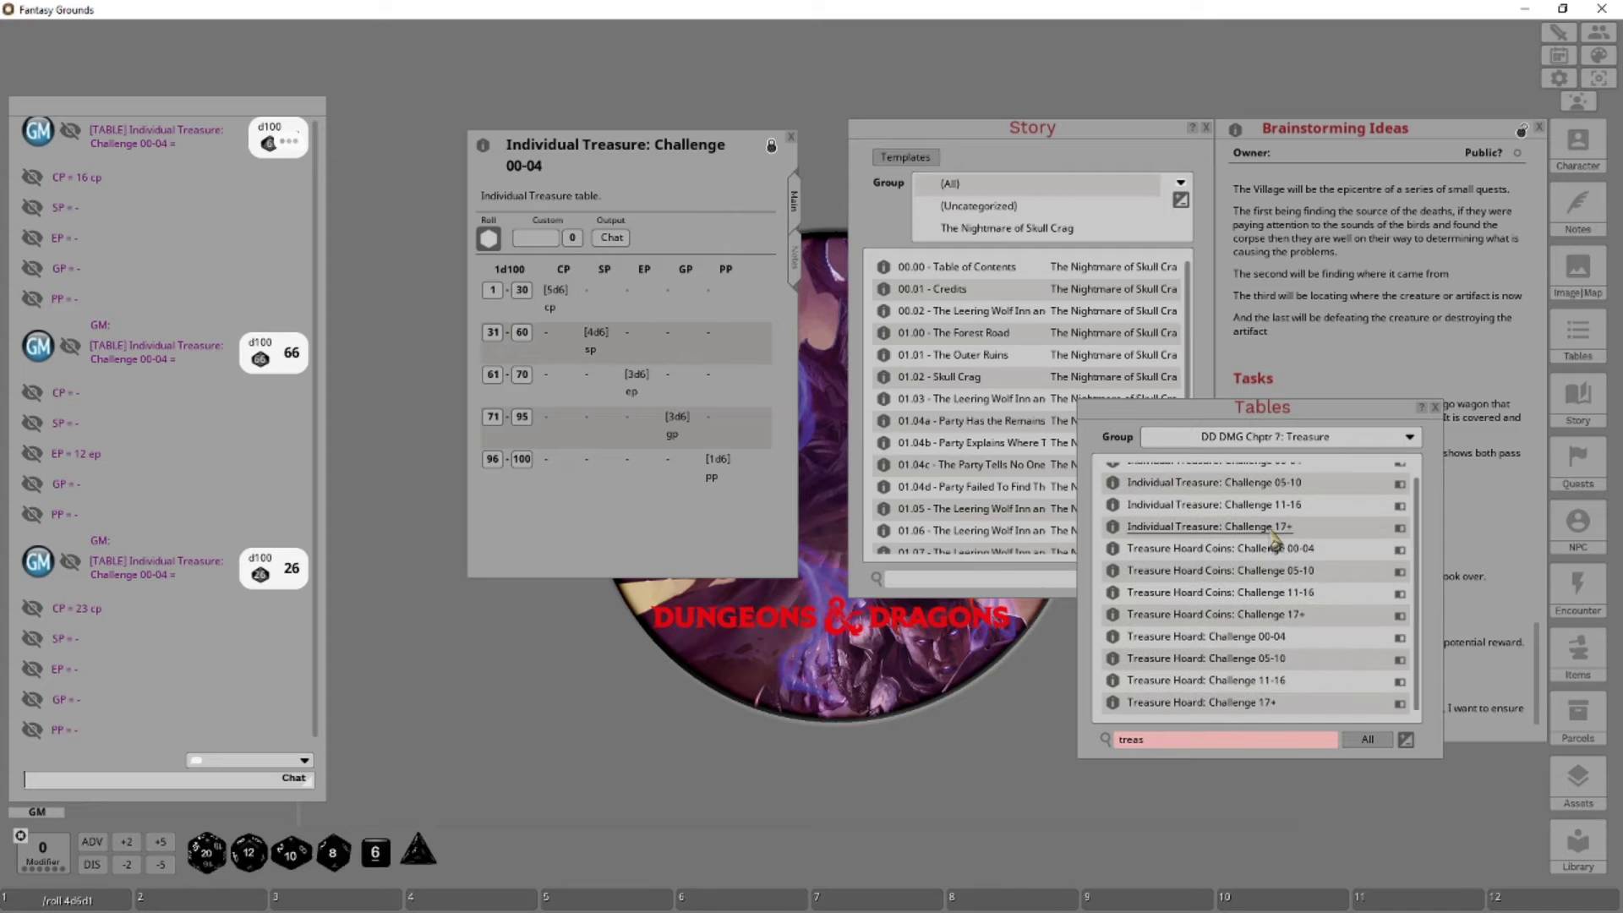
click(1272, 531)
drag(783, 319, 579, 524)
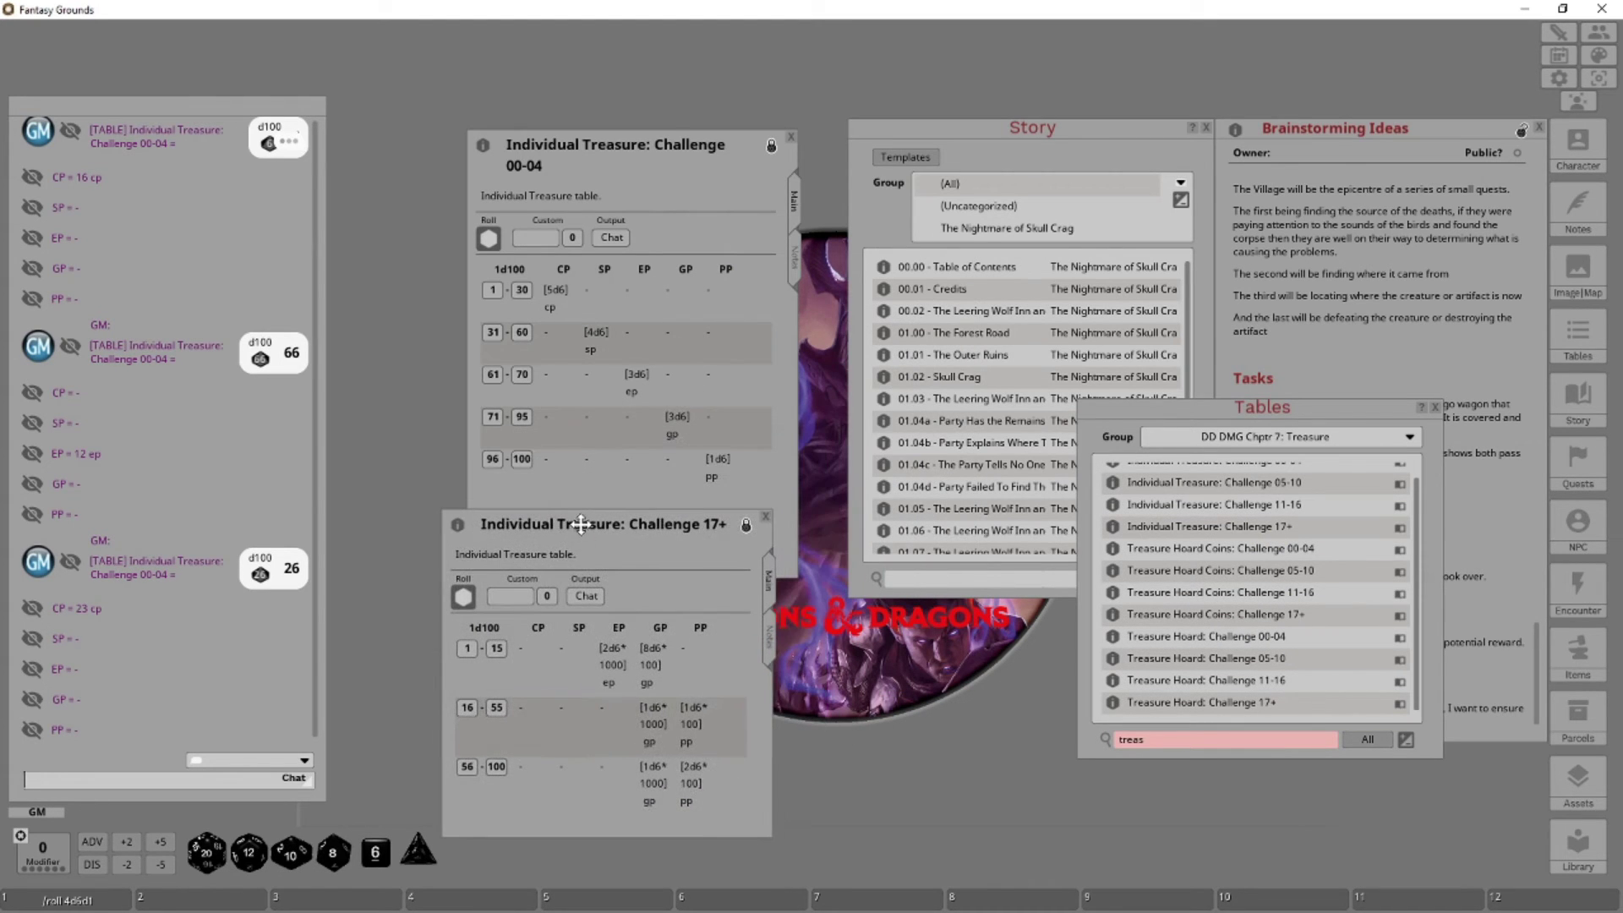
drag(622, 145, 502, 51)
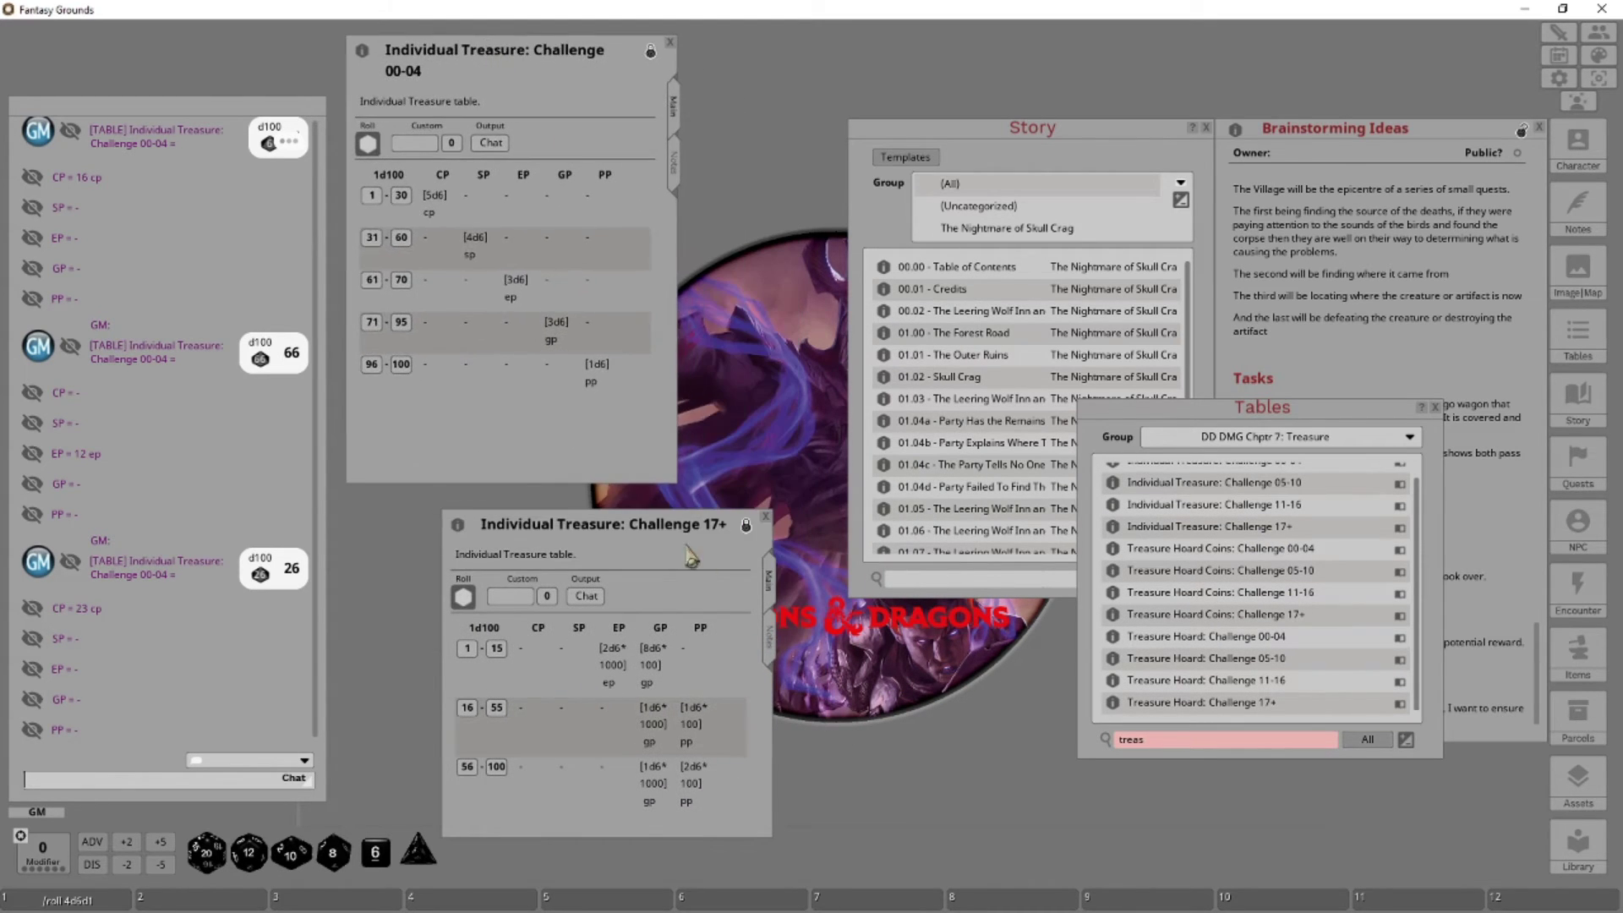
drag(689, 554, 703, 453)
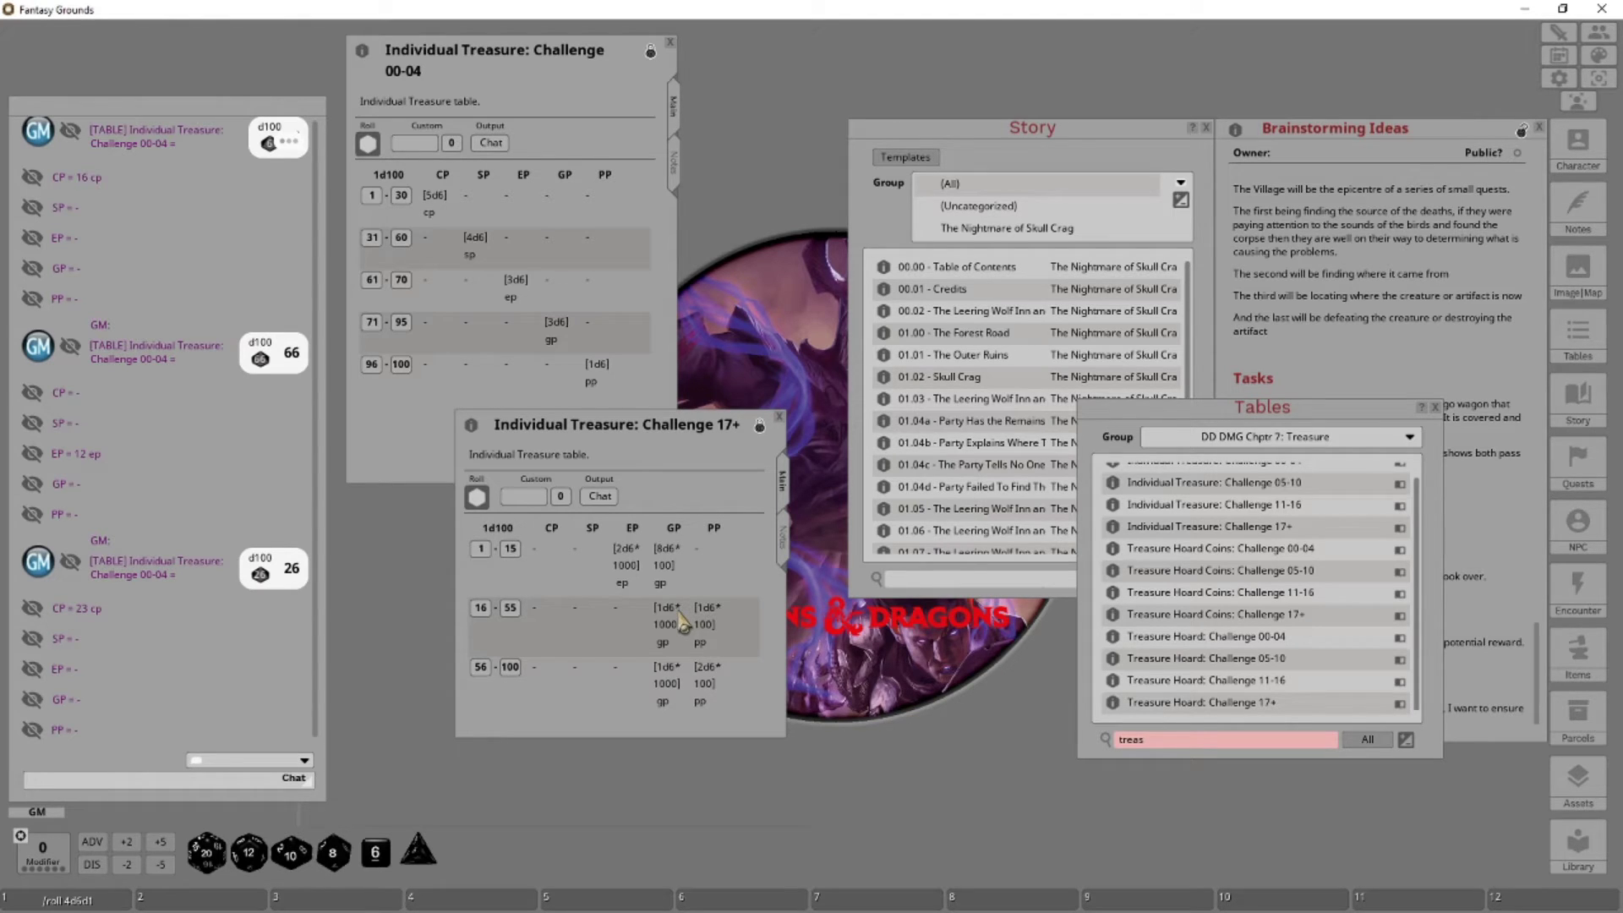
Open the Treasure Hoard: Challenge 17+ table, move it up and enlarge its window to show more rows
click(1262, 714)
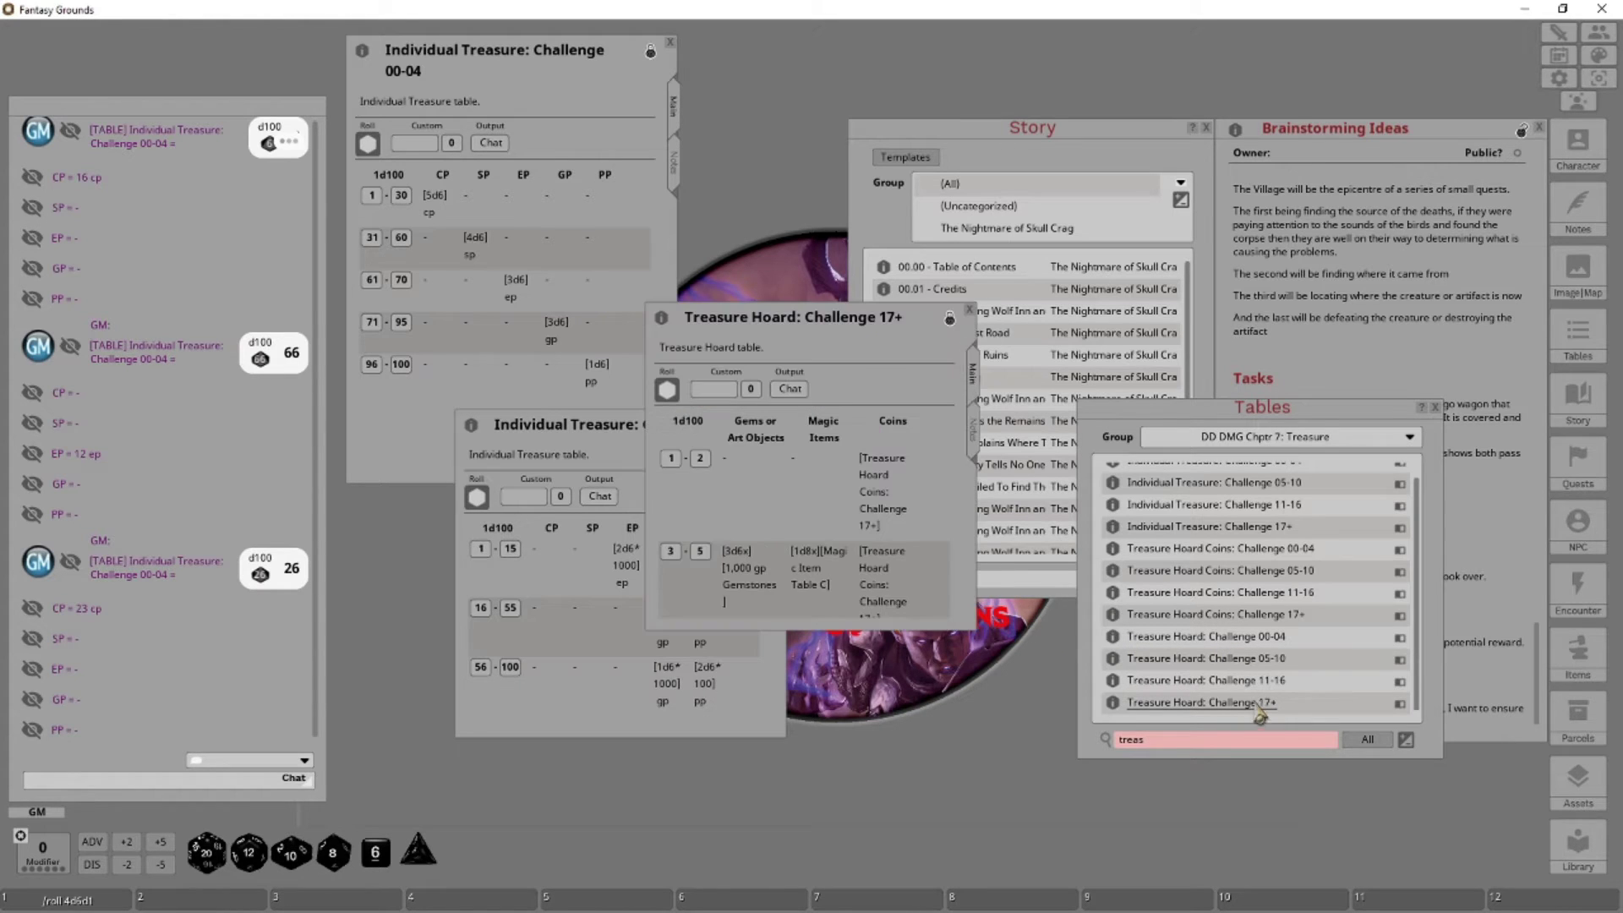
drag(812, 319, 879, 245)
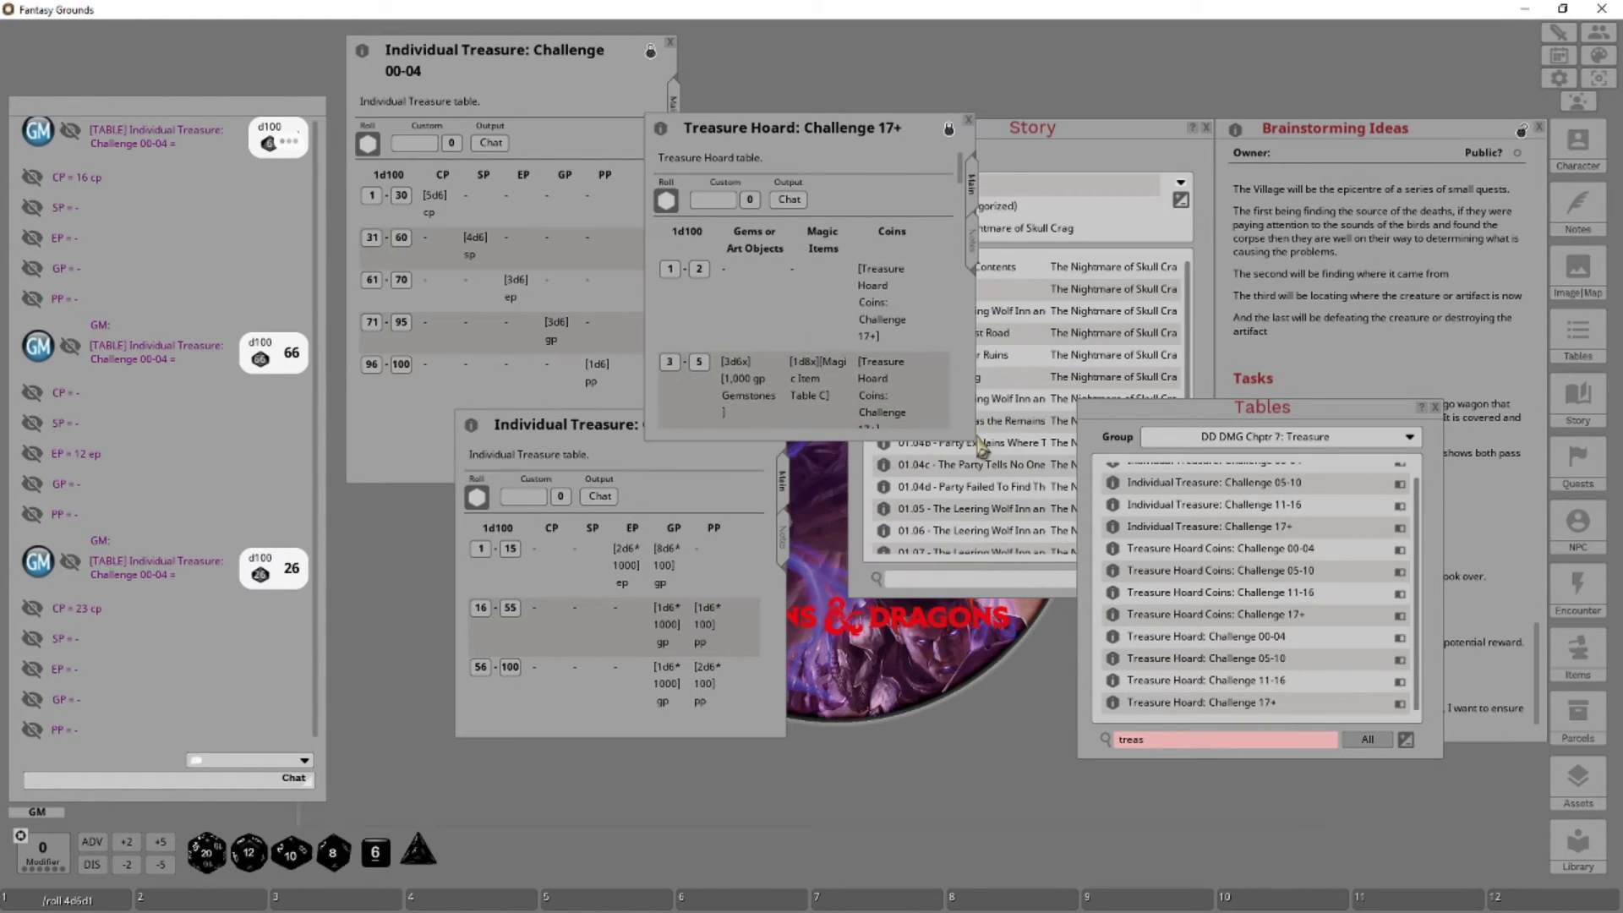
drag(968, 437, 1224, 756)
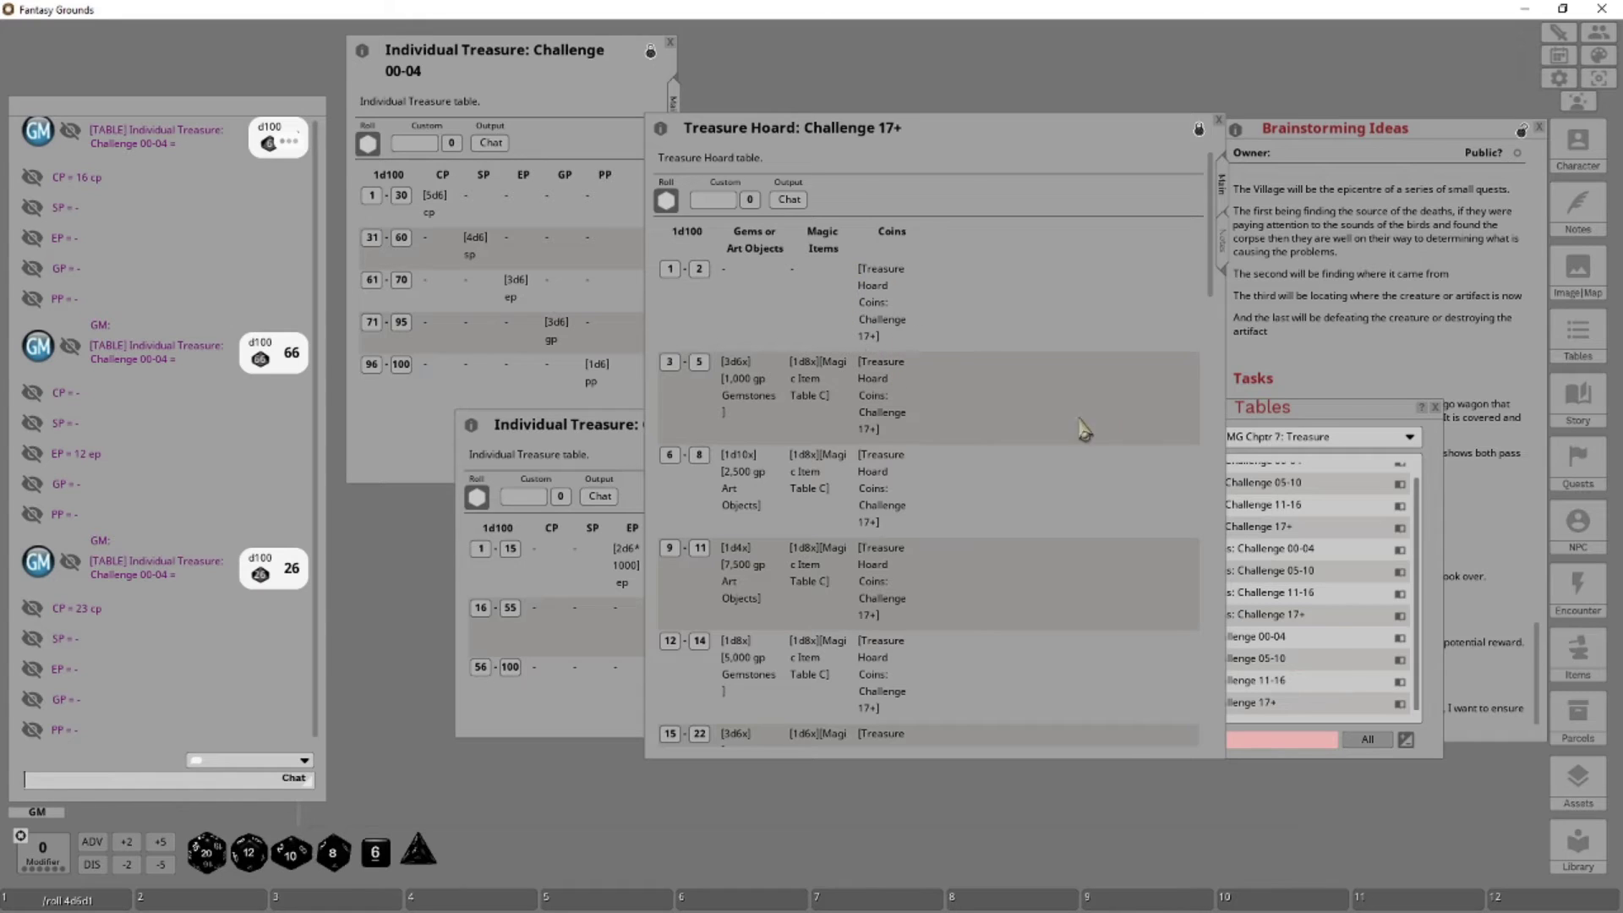
View the Treasure Hoard Coins: Challenge 17+ table from the tables list and close it again
click(1289, 411)
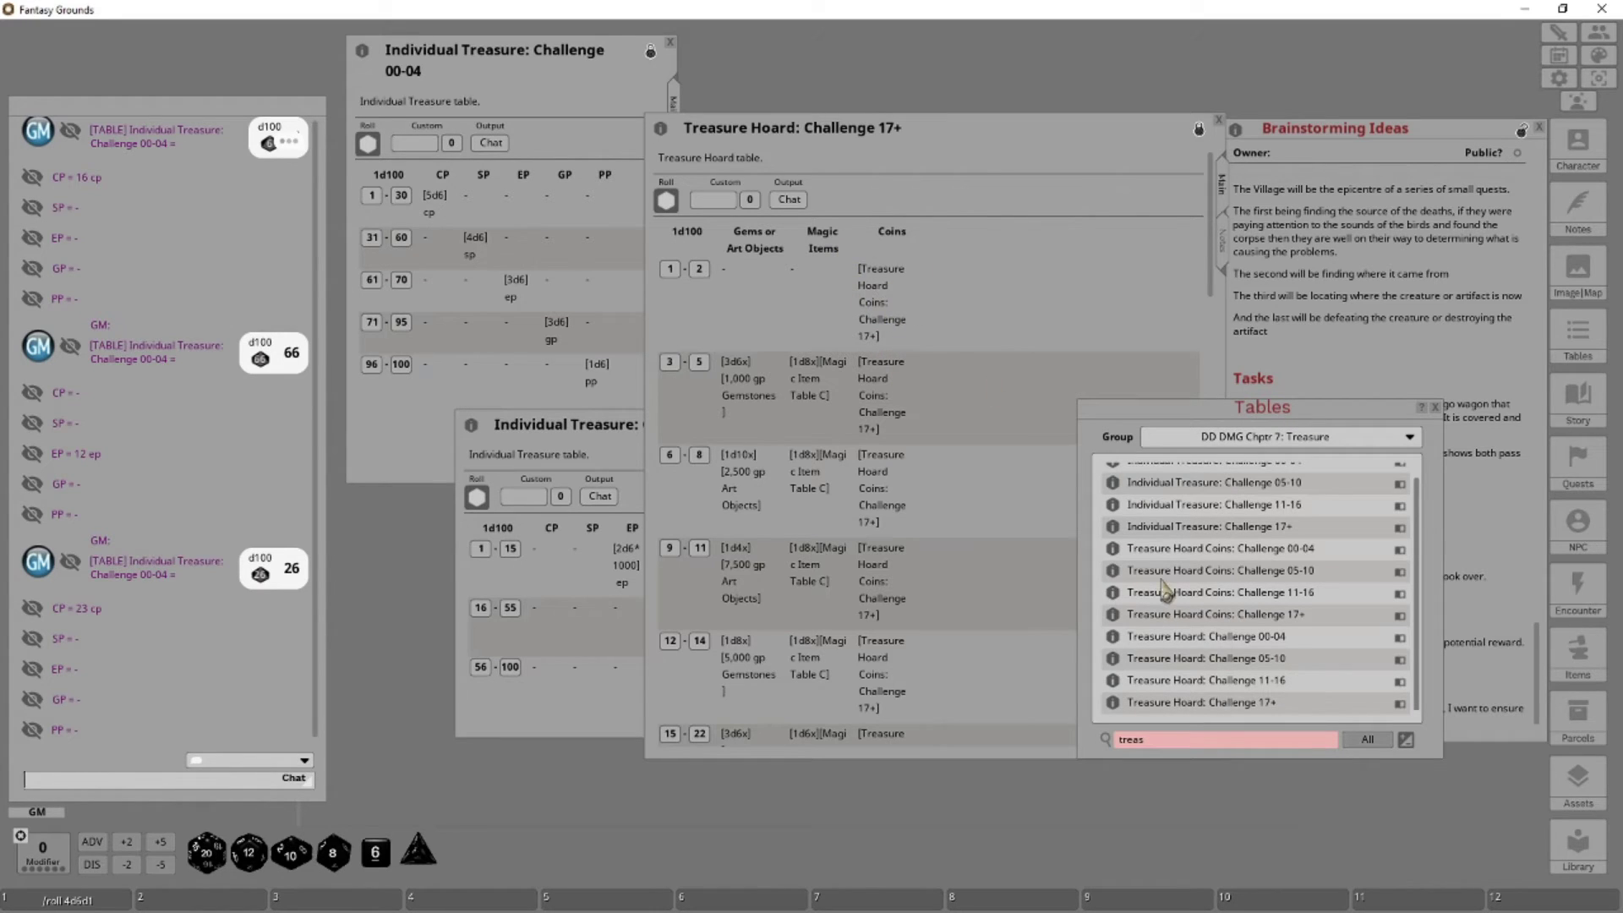
click(1291, 624)
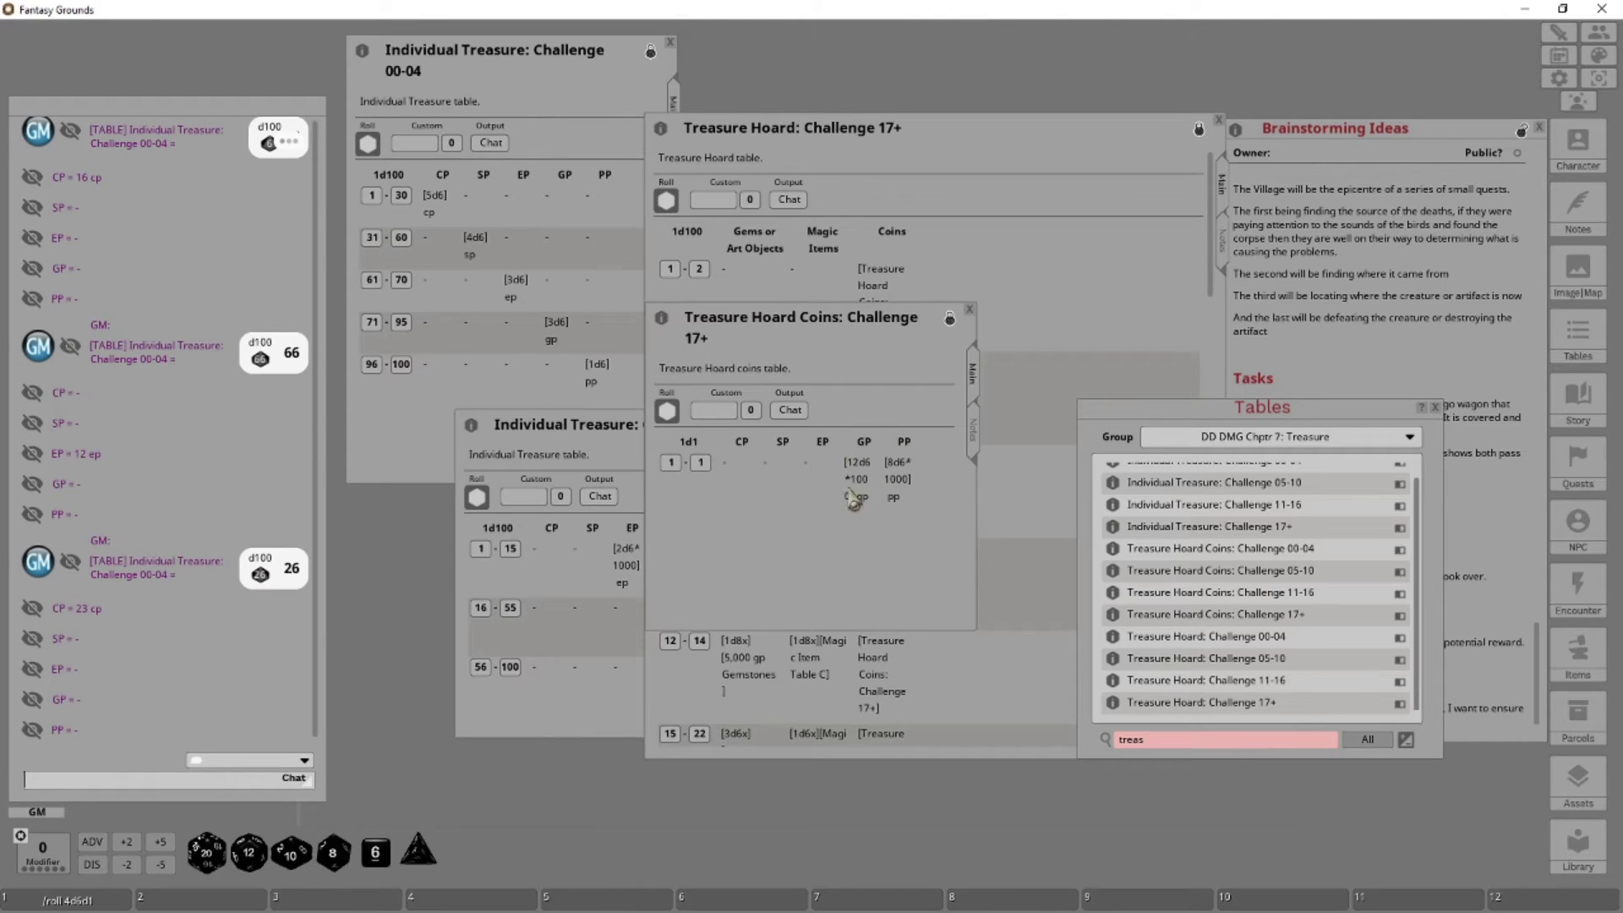
click(972, 306)
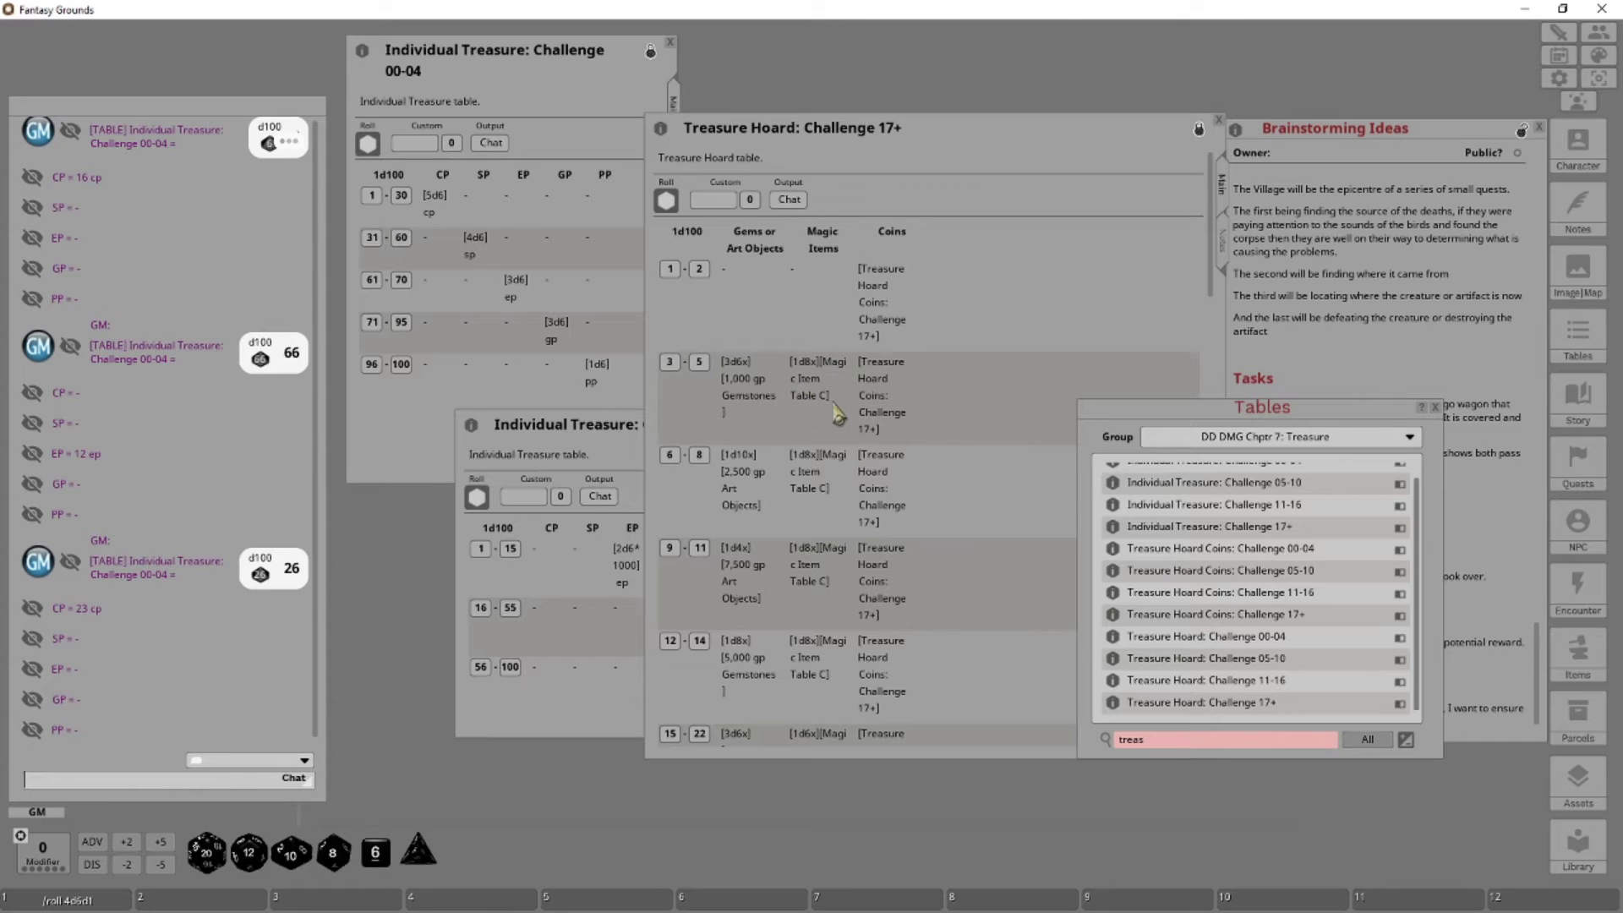
Review the gem, magic item and coin rows of the Treasure Hoard: Challenge 17+ table and compare them with both Individual Treasure tables
scroll(808, 495, down, 5)
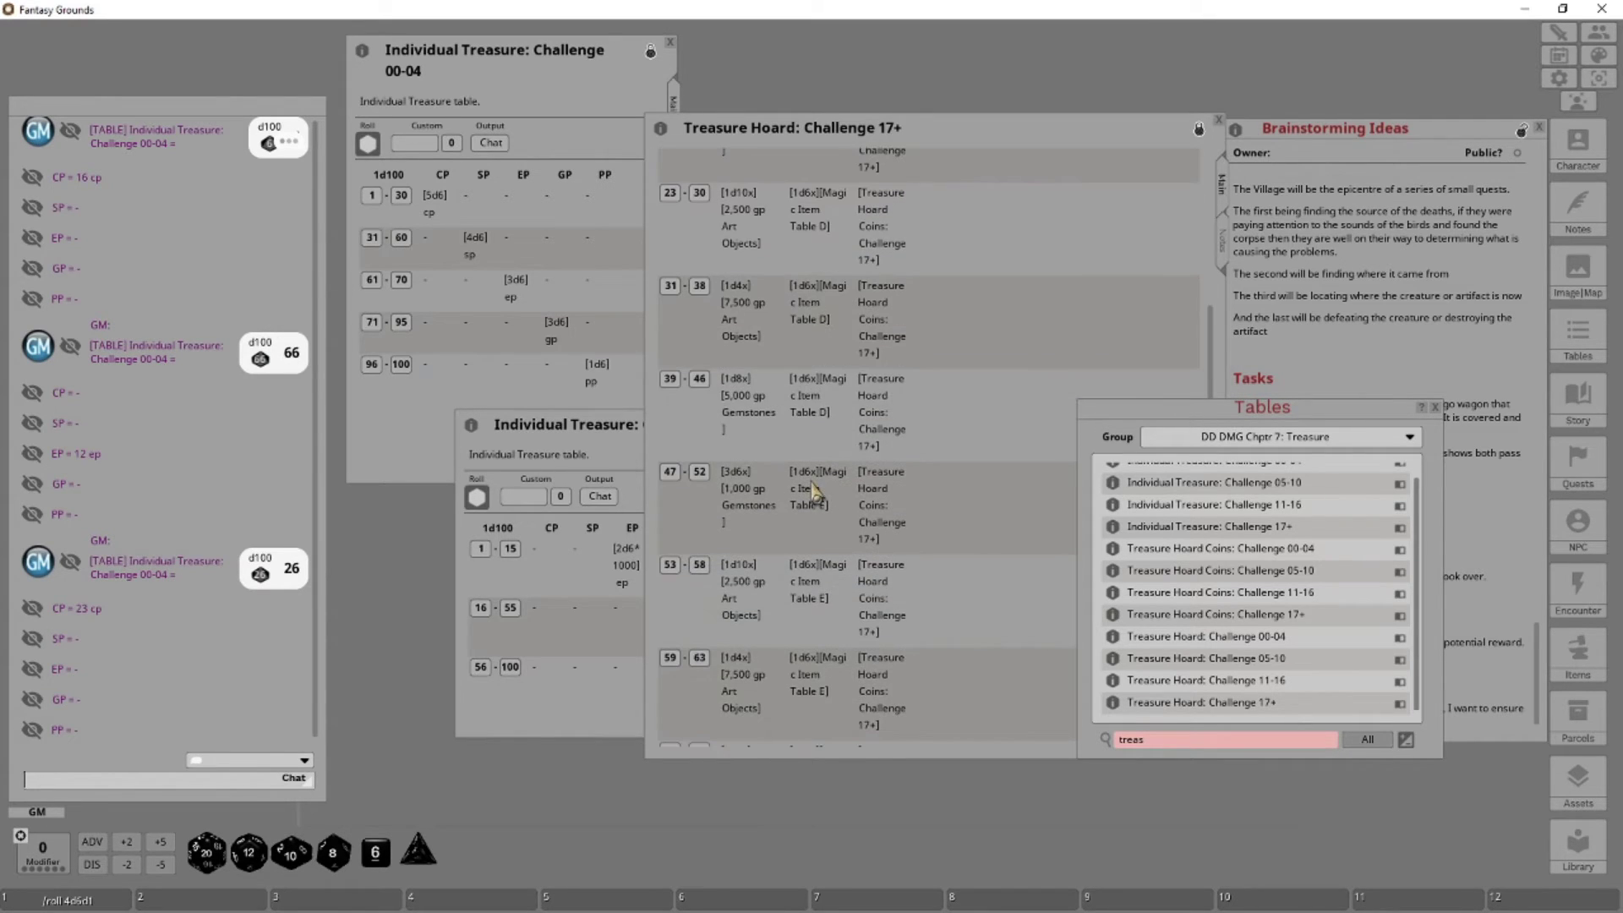
scroll(844, 507, down, 6)
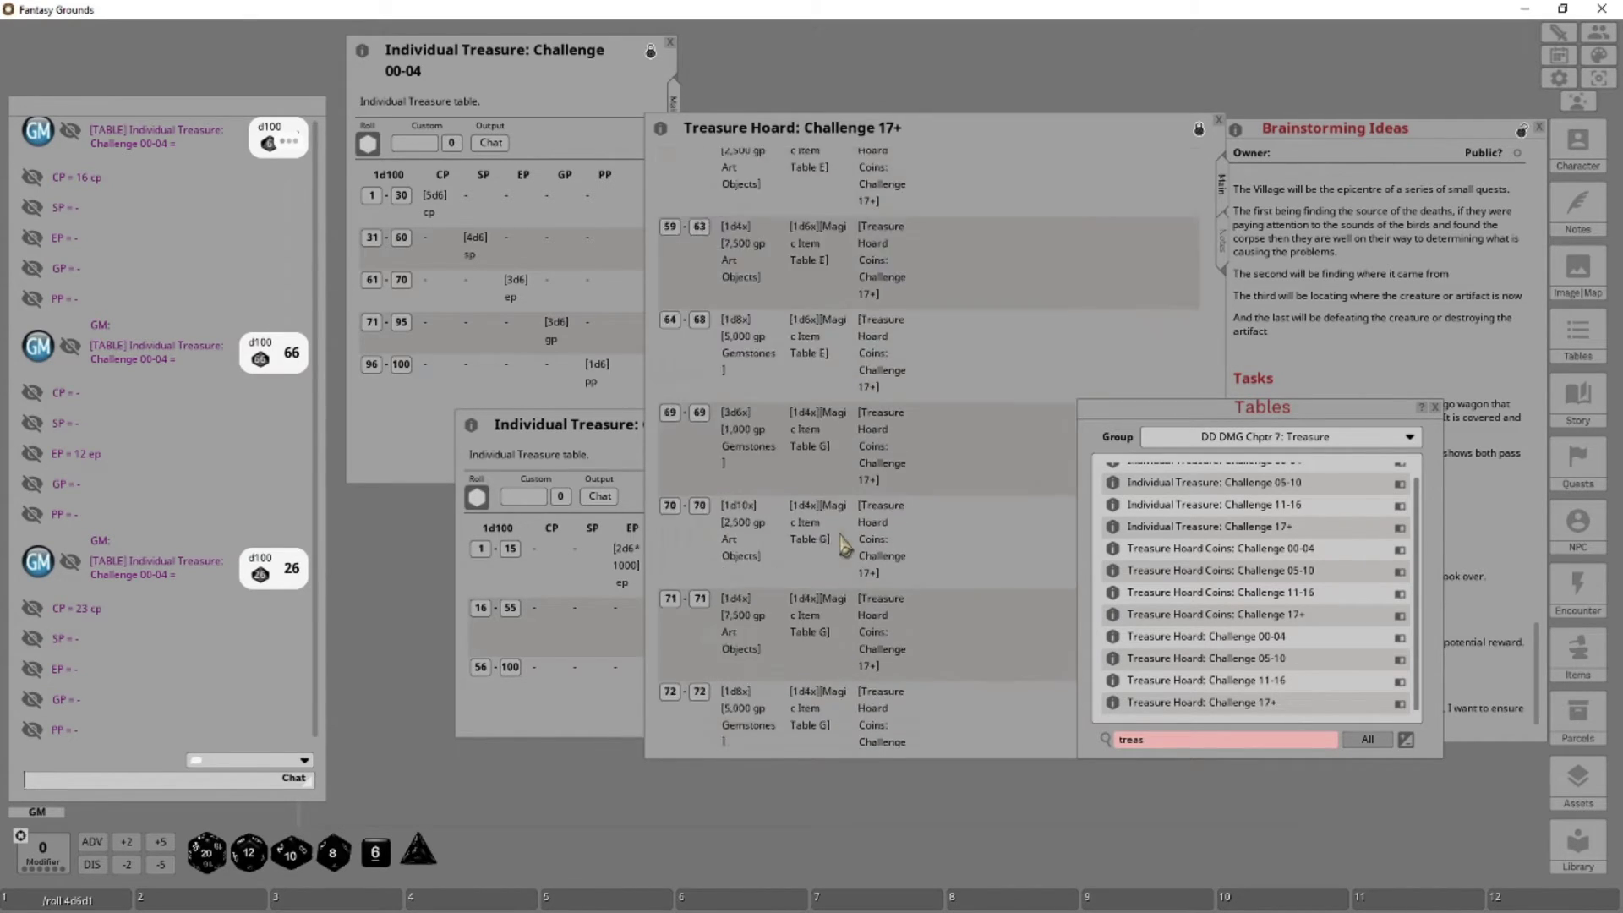
scroll(843, 517, down, 7)
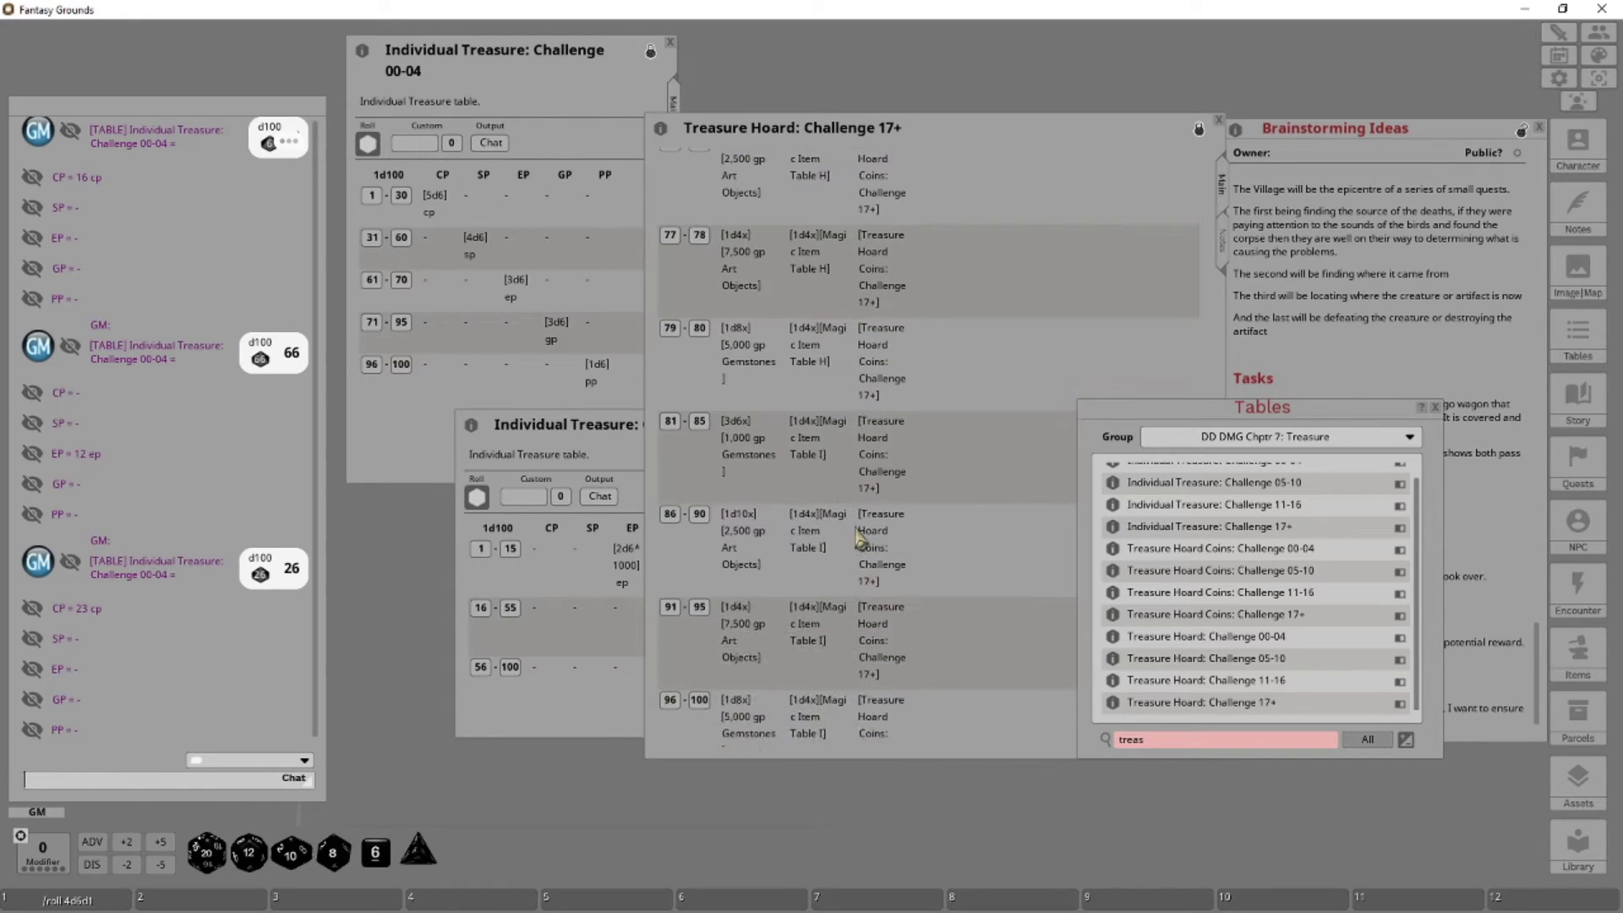
scroll(912, 582, up, 5)
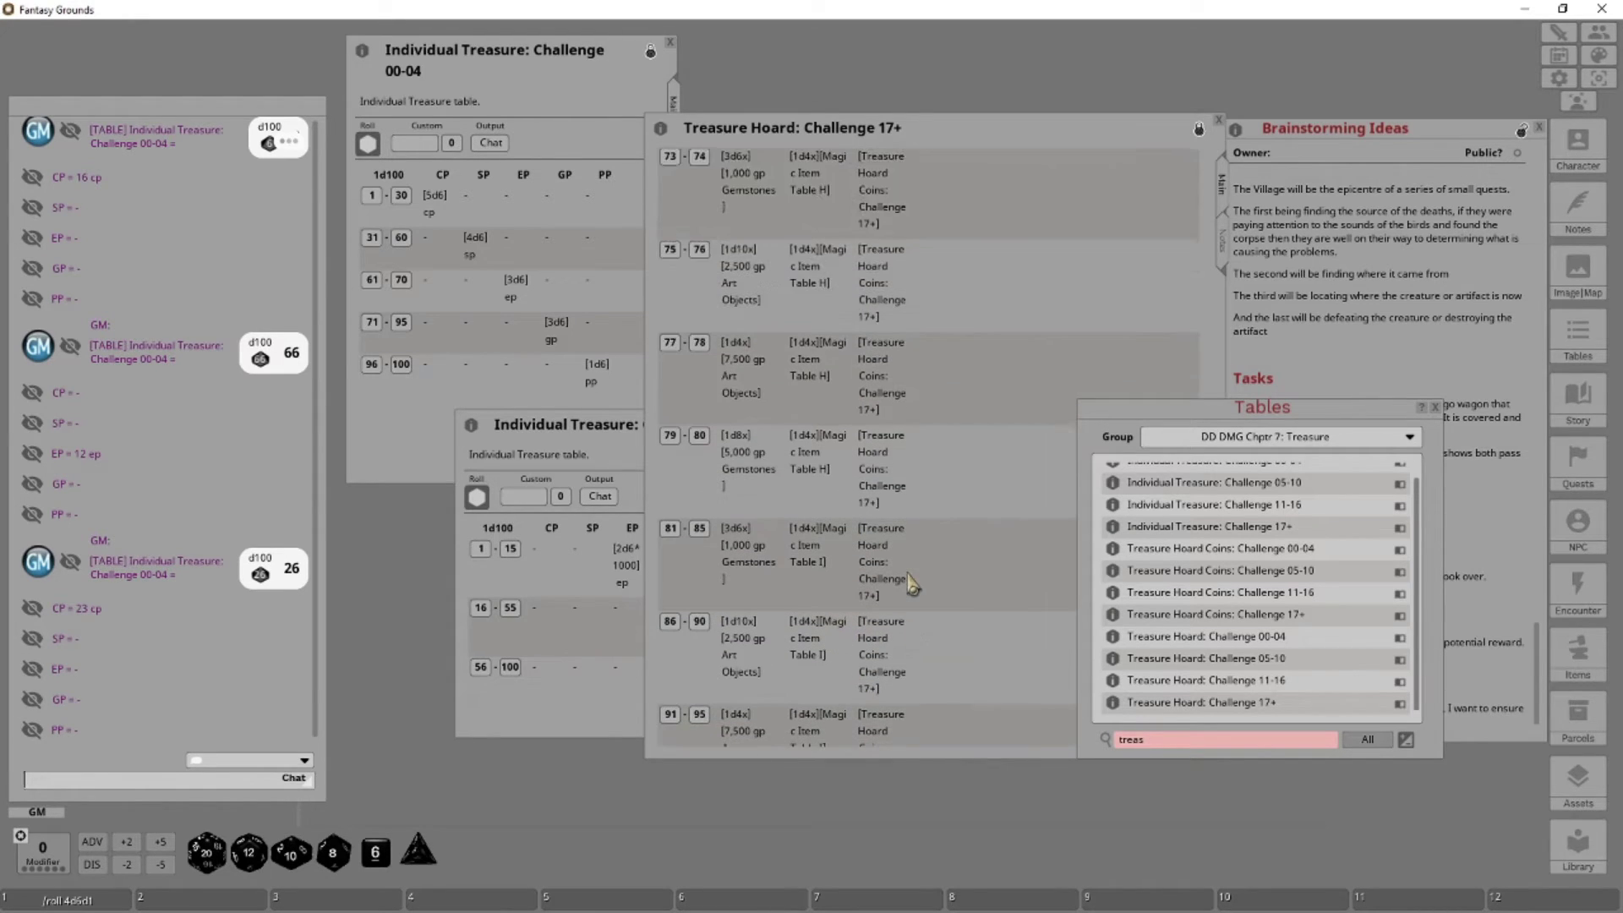
scroll(912, 581, up, 9)
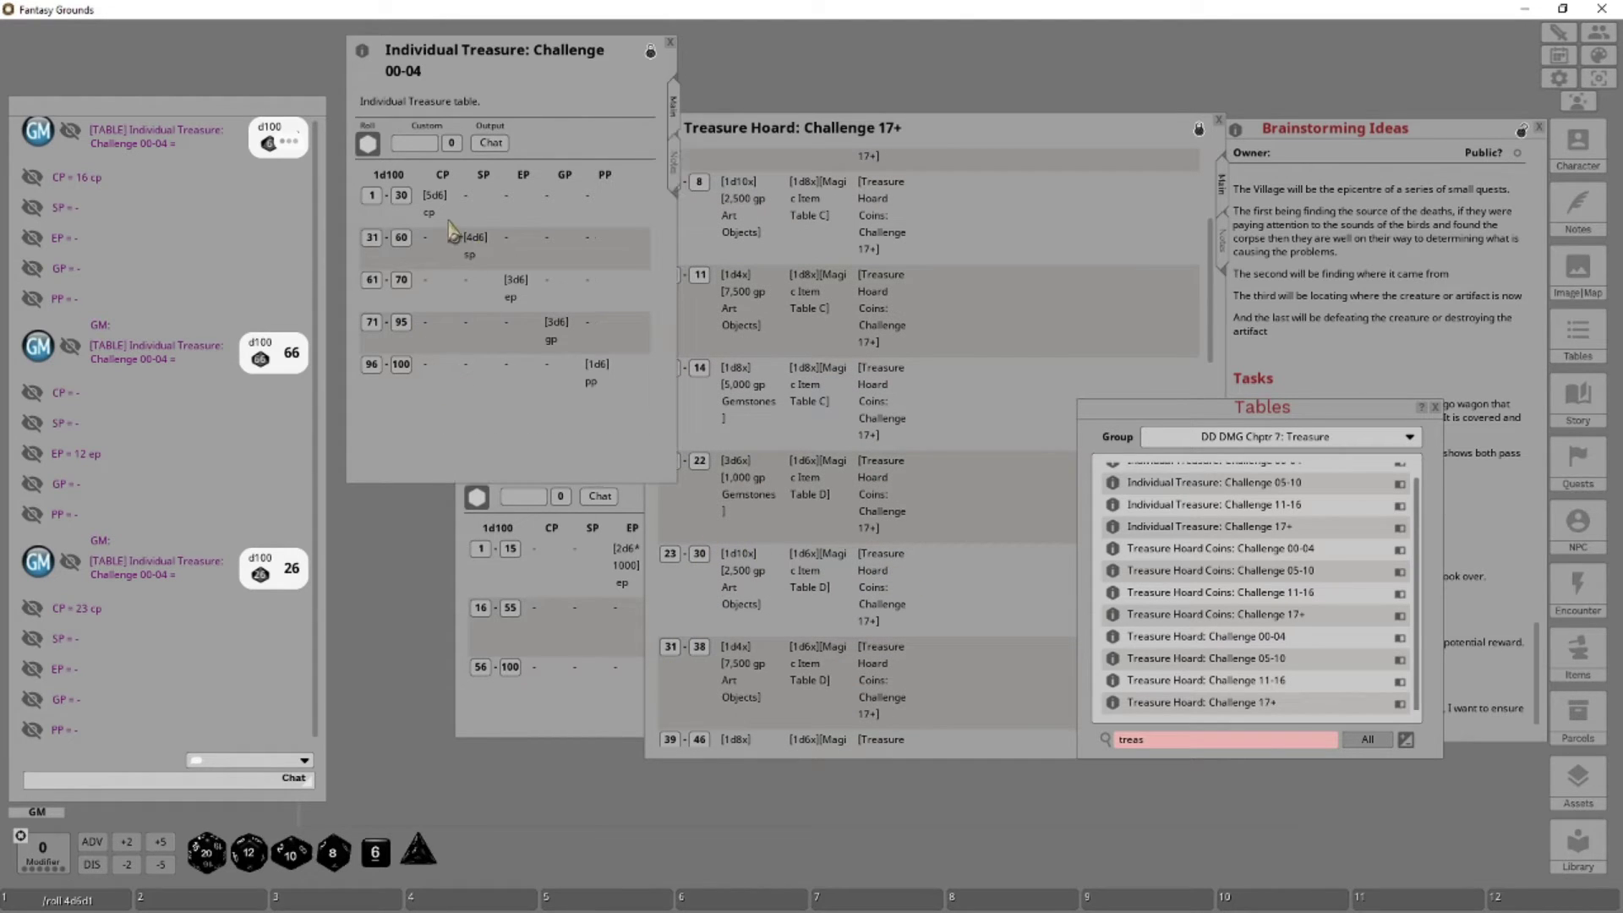
click(456, 372)
click(592, 541)
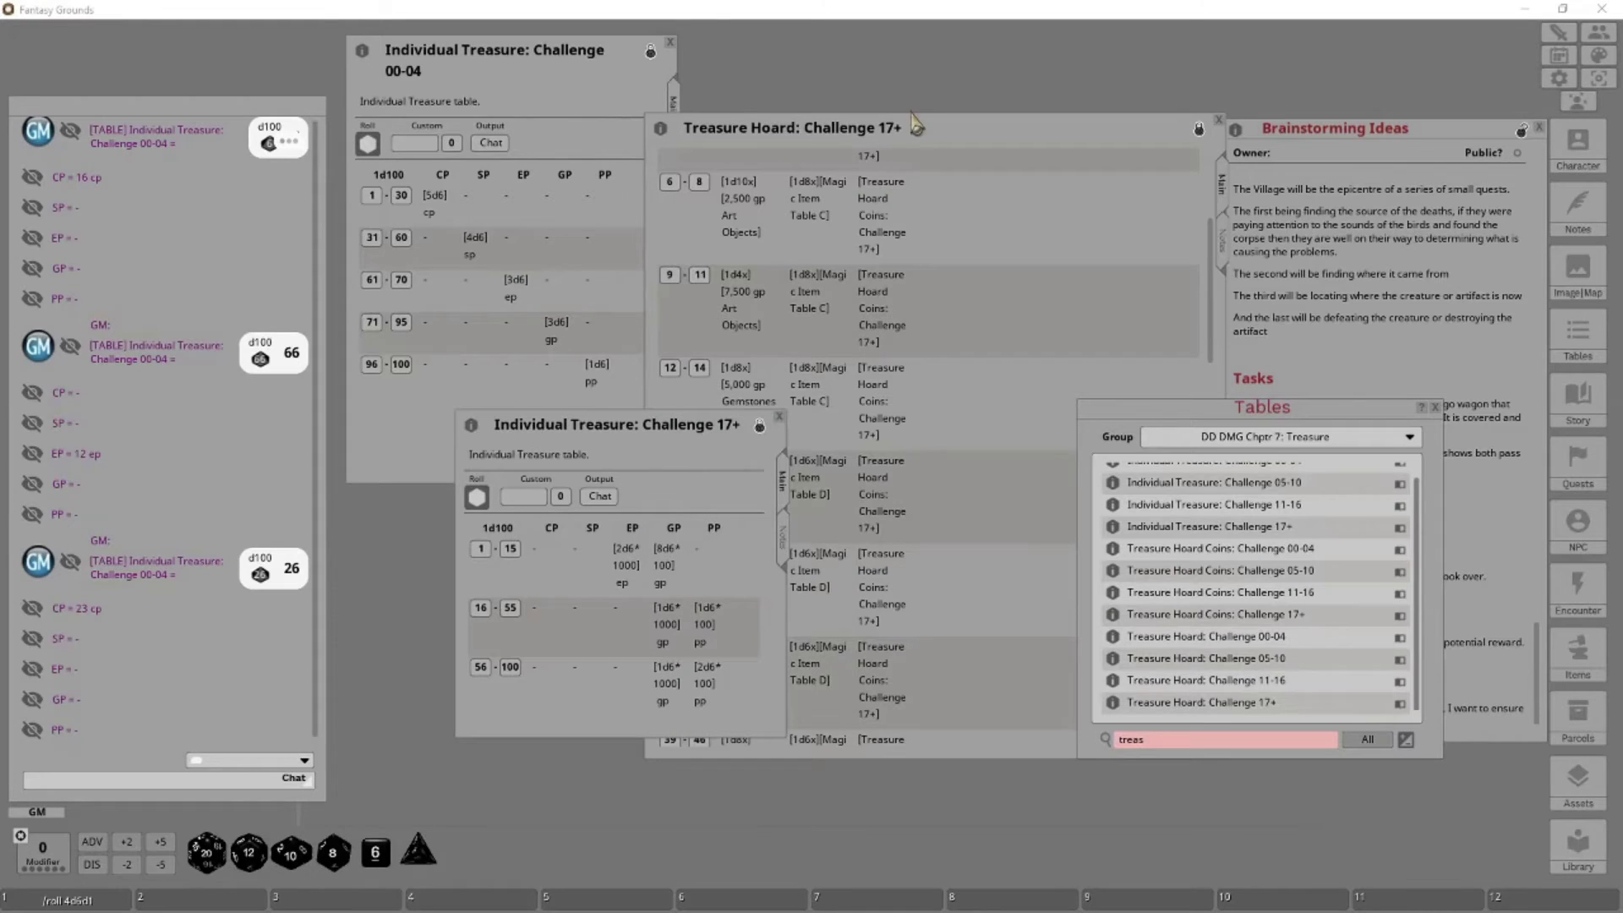
click(607, 85)
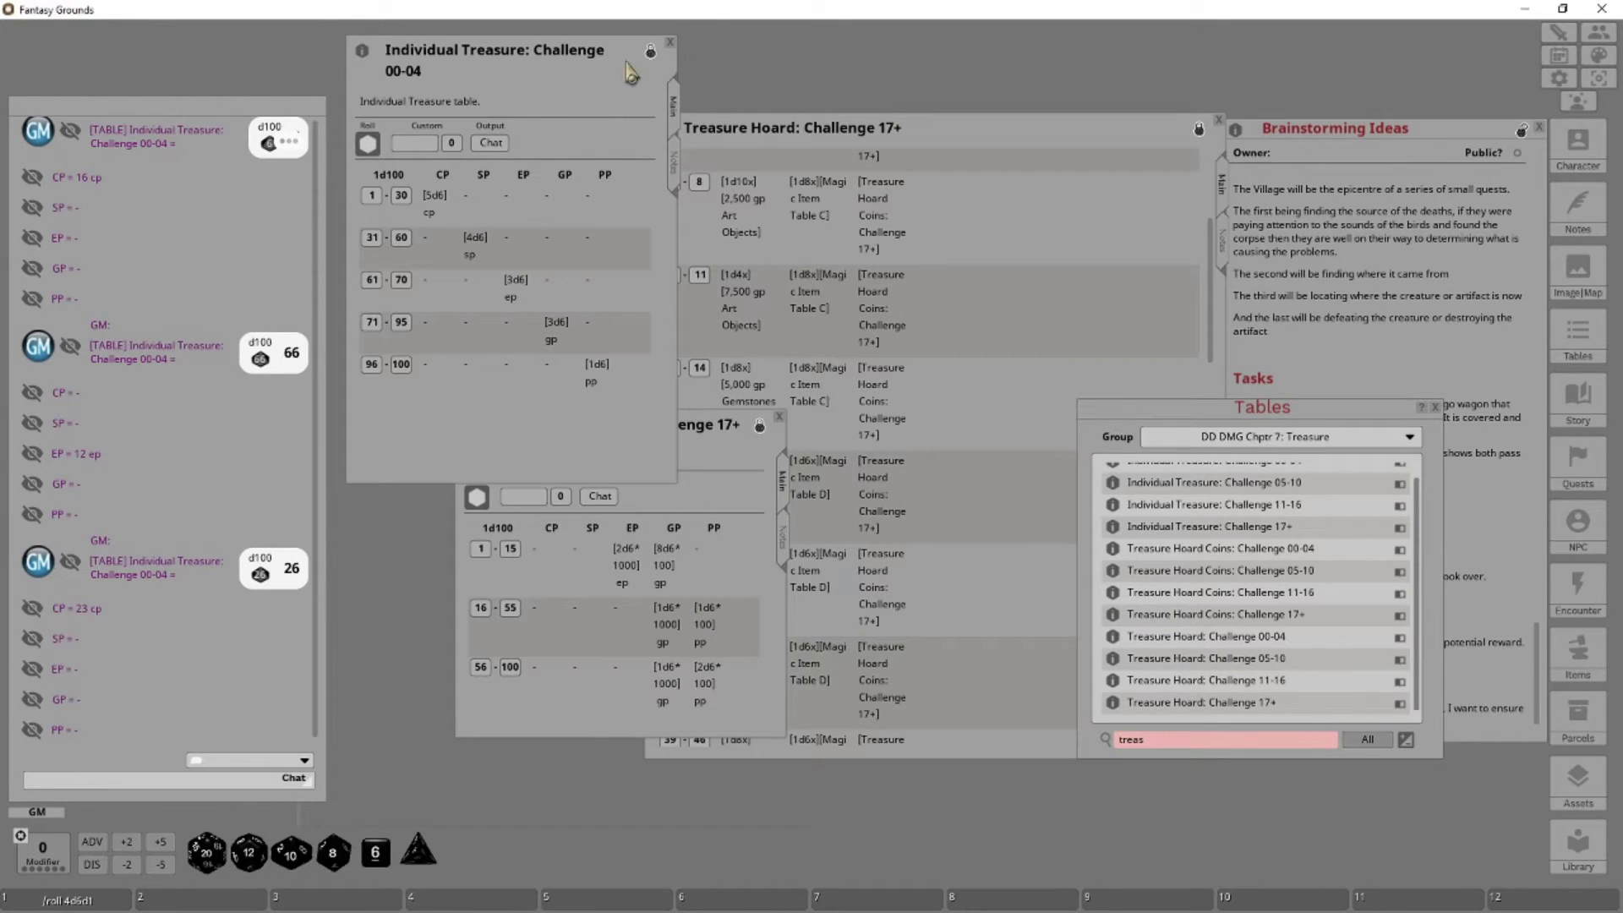
click(750, 442)
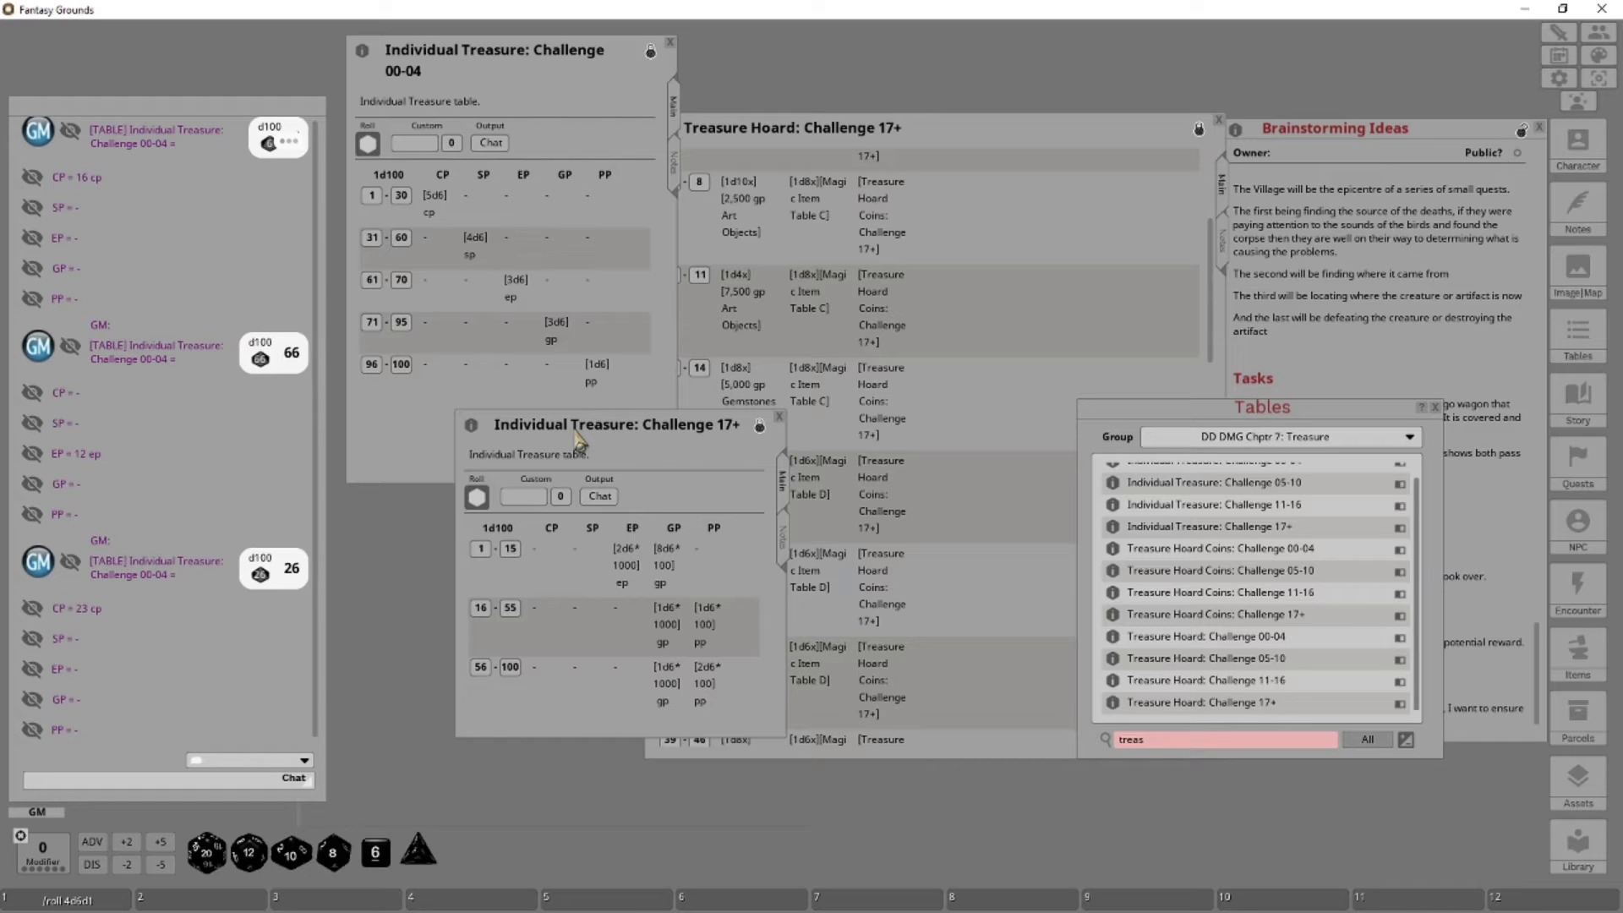
click(1023, 338)
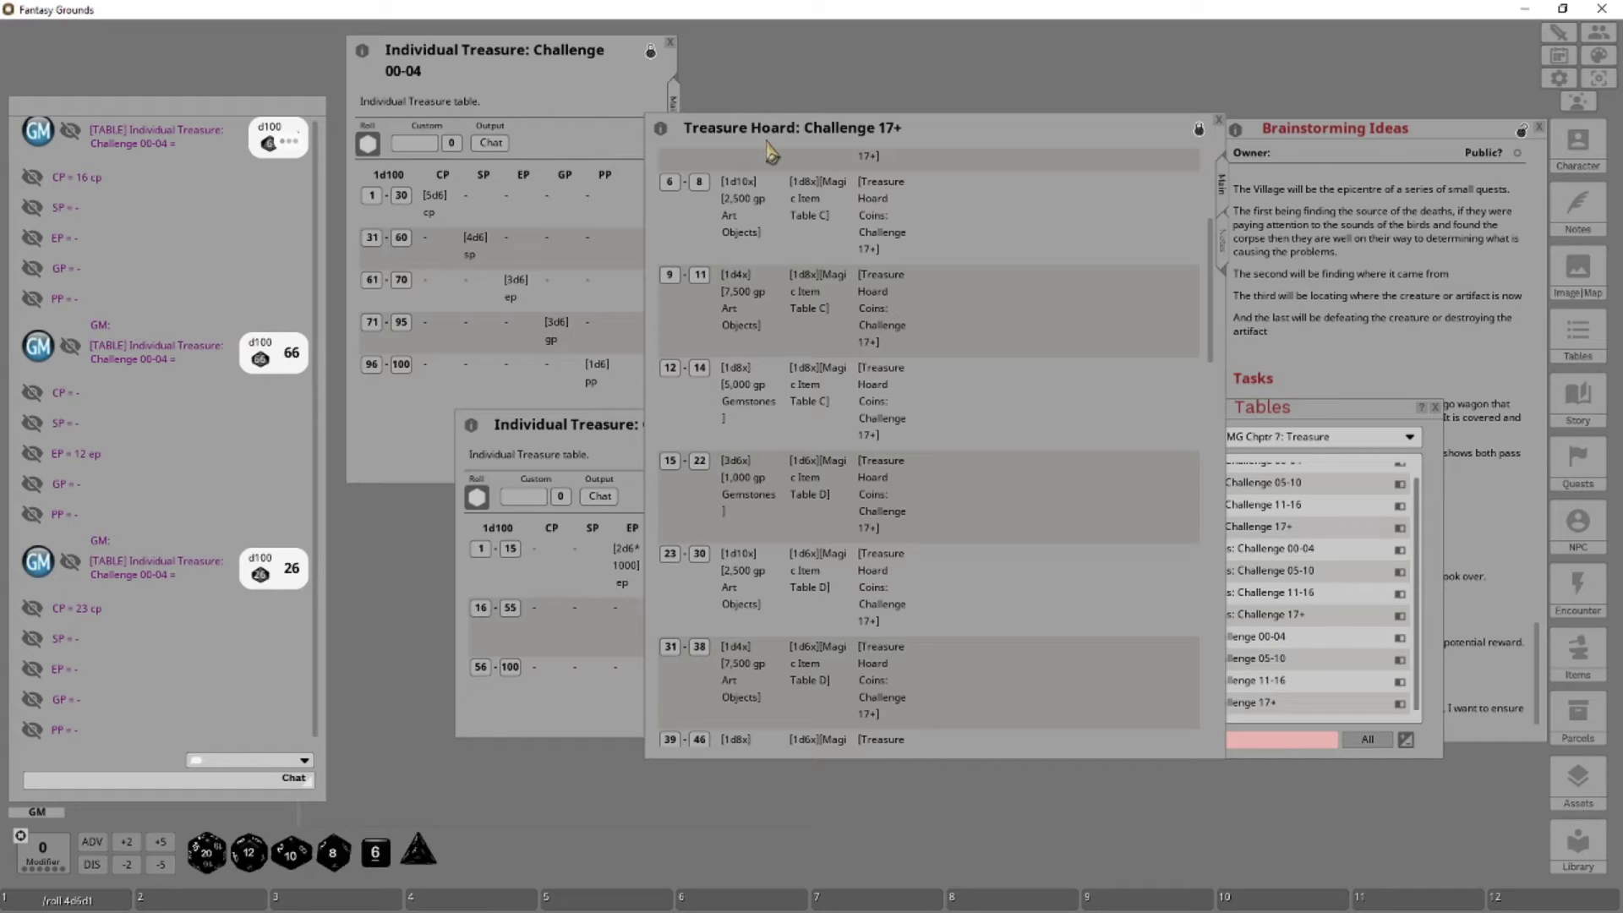
scroll(934, 446, up, 3)
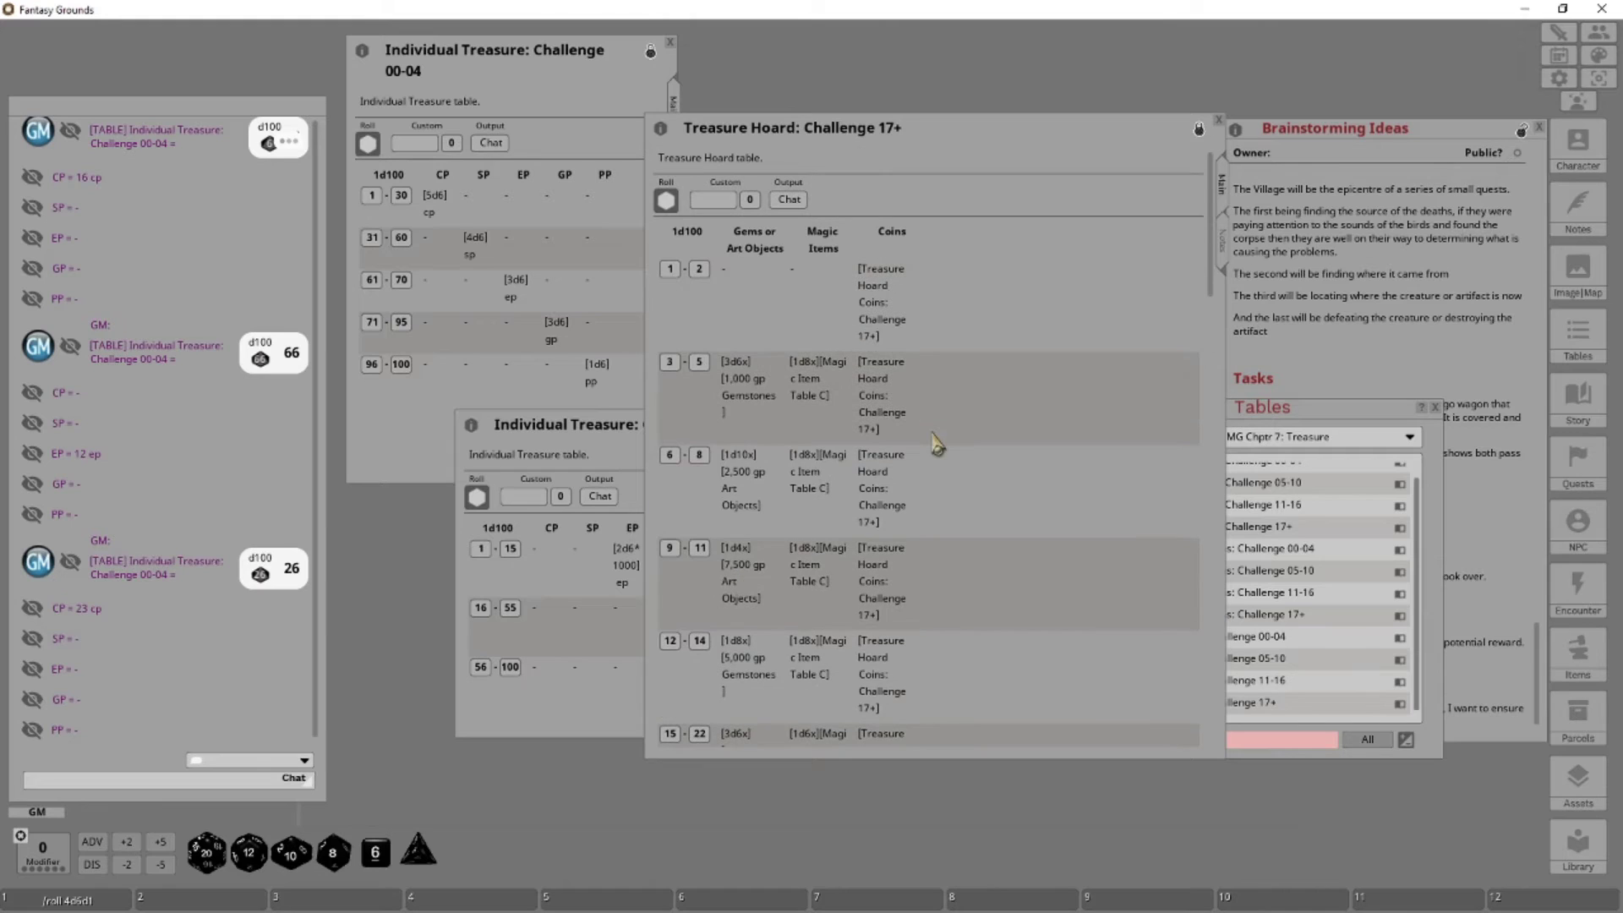
Roll the Treasure Hoard: Challenge 17+ table to chat, set its output to Parcel, and roll it again with the parcel list open
click(666, 200)
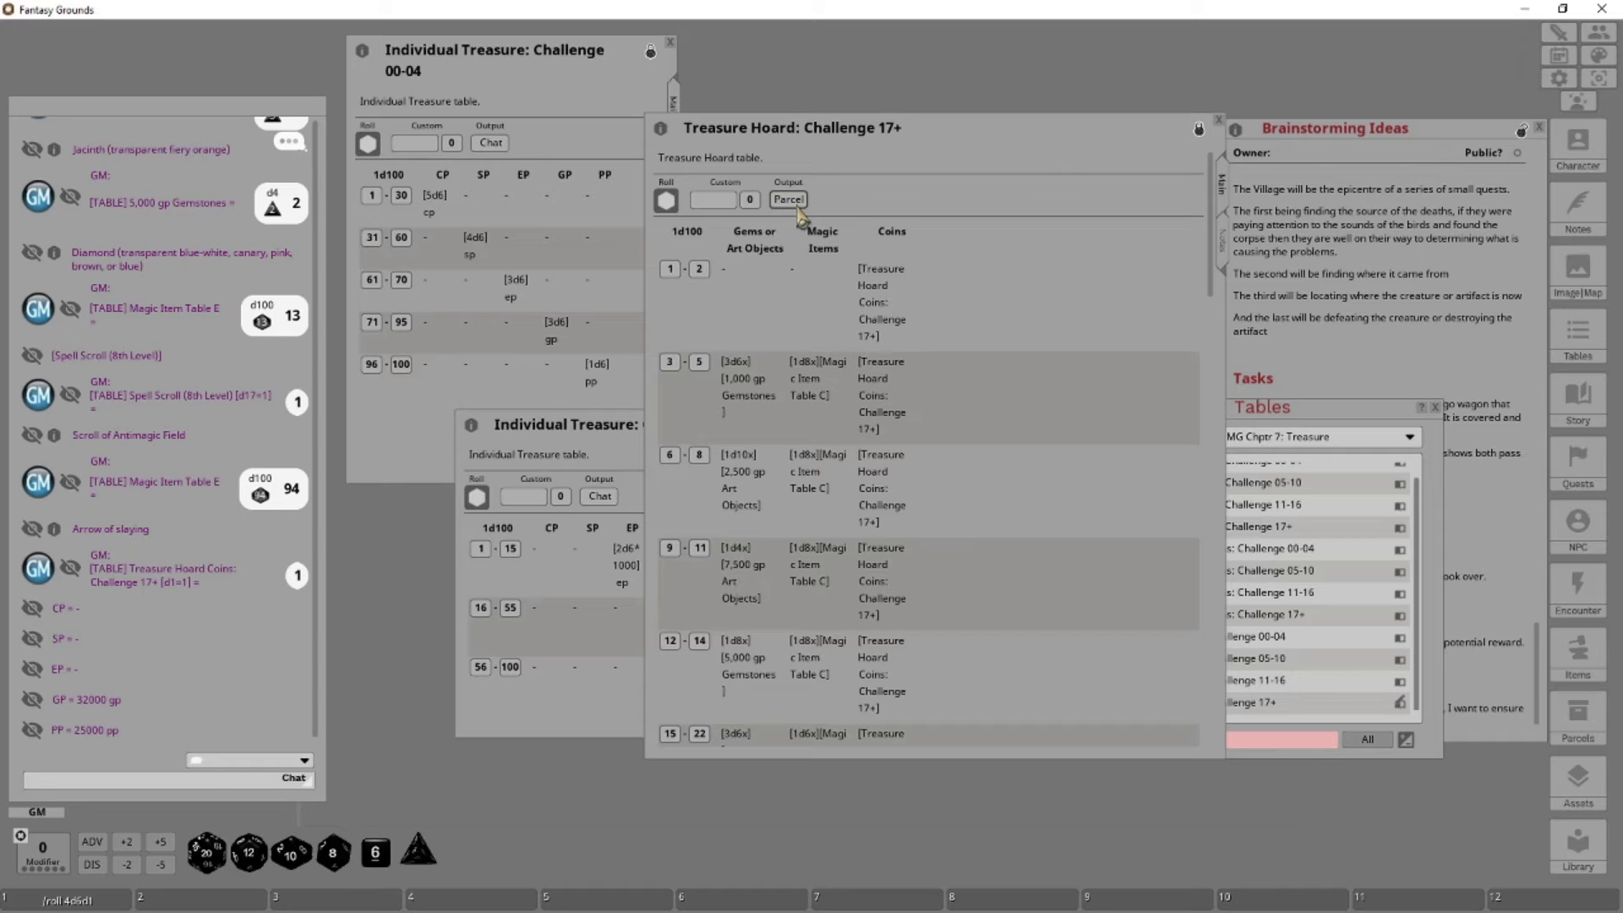
drag(1042, 133, 1360, 171)
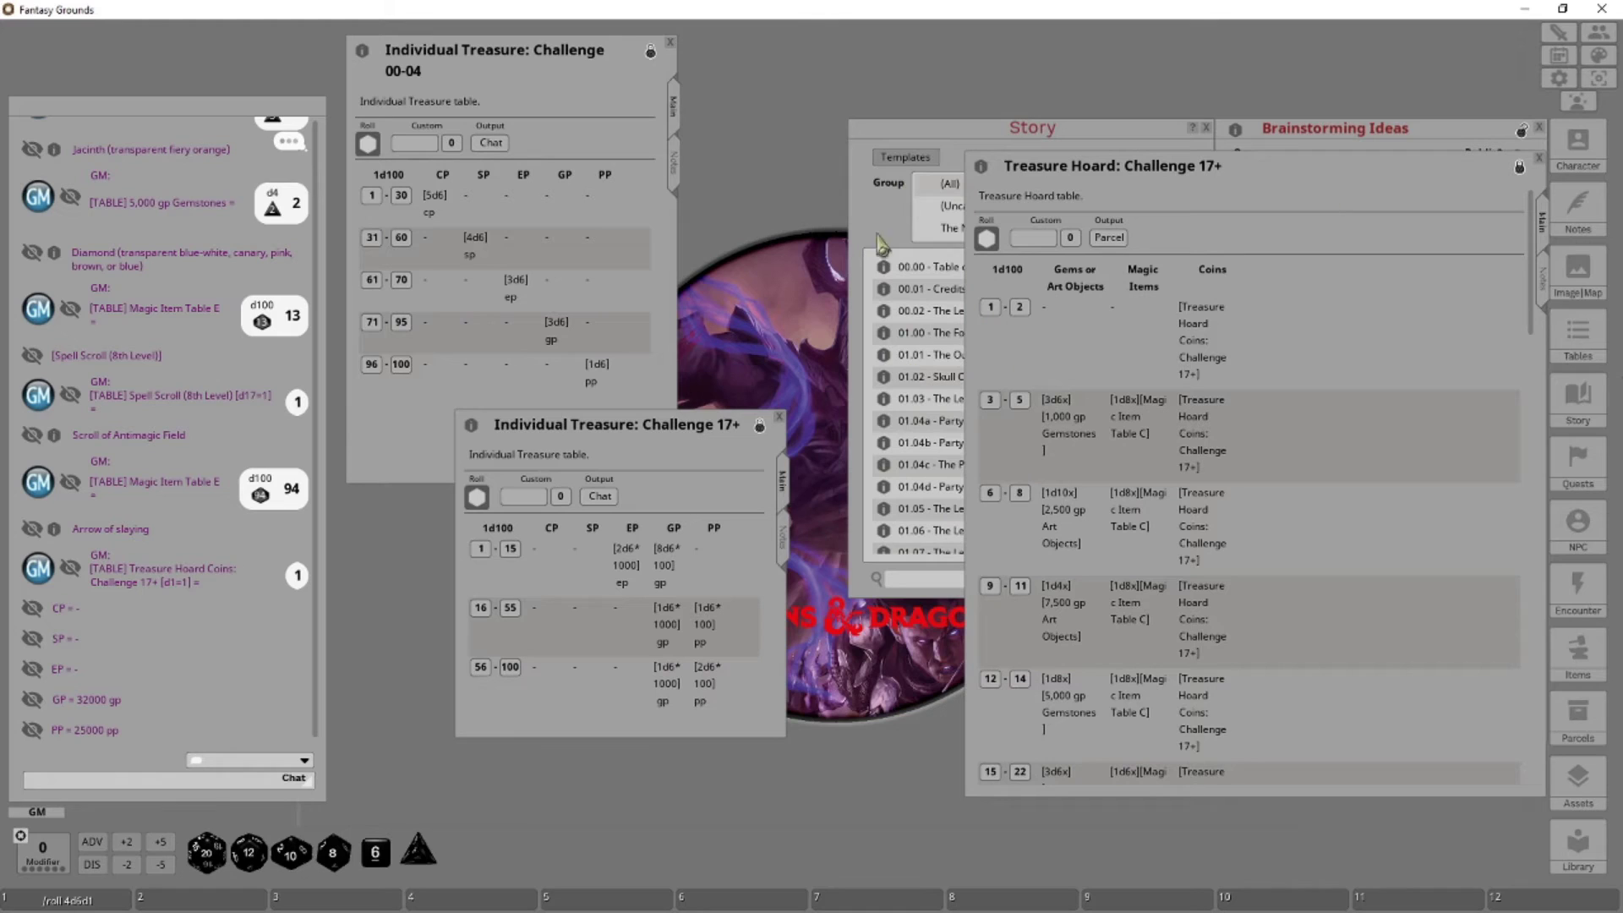
click(1597, 722)
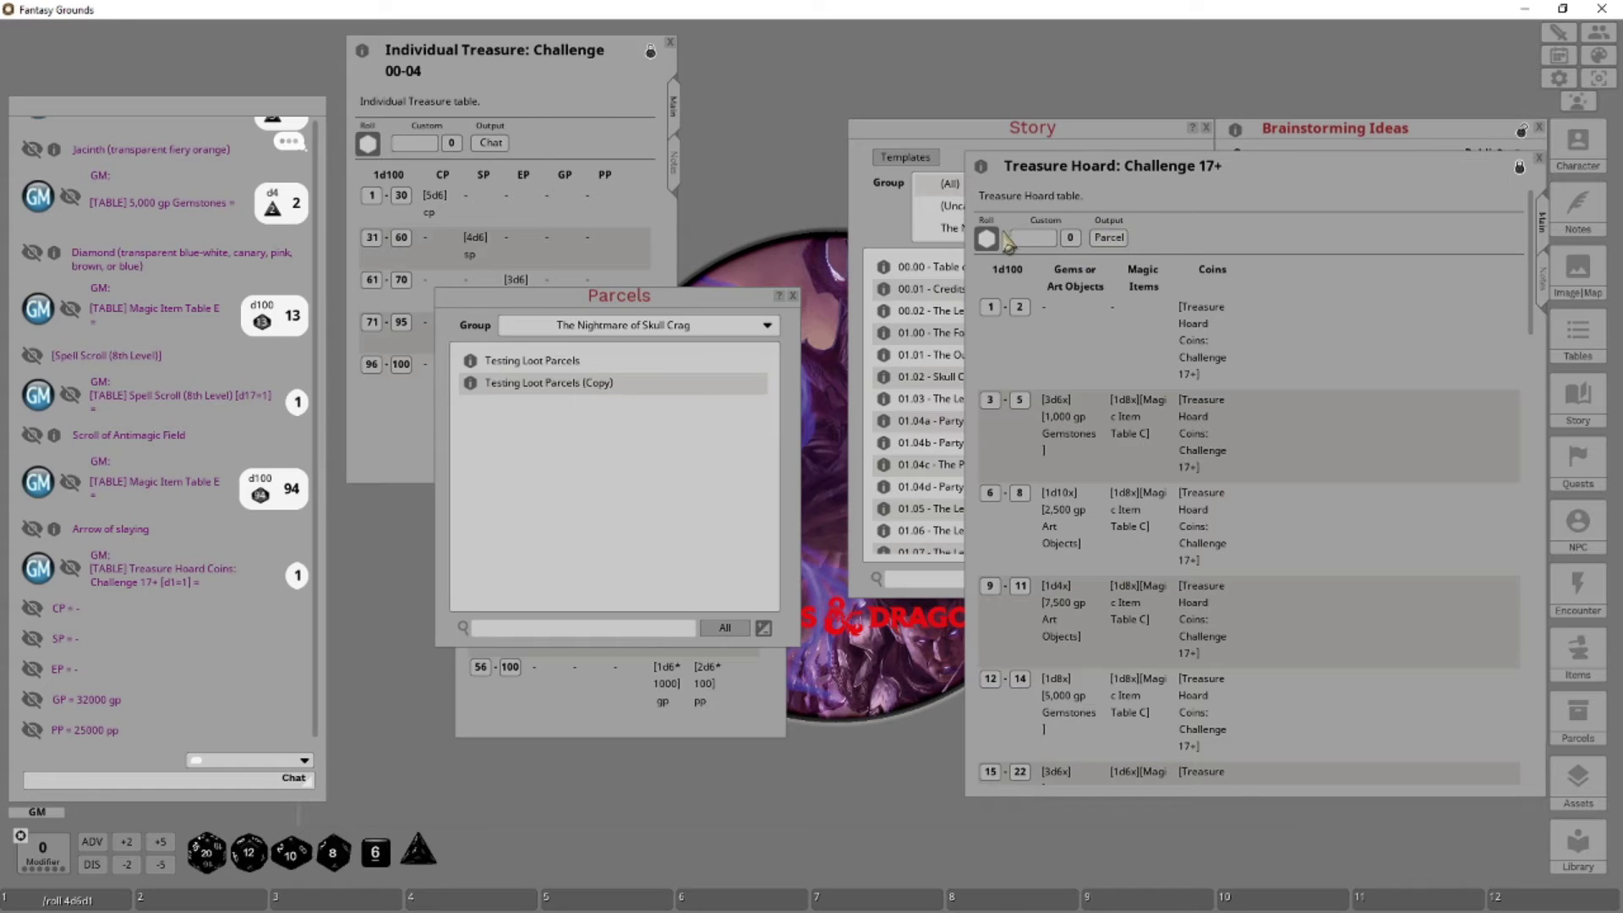
drag(987, 239, 108, 140)
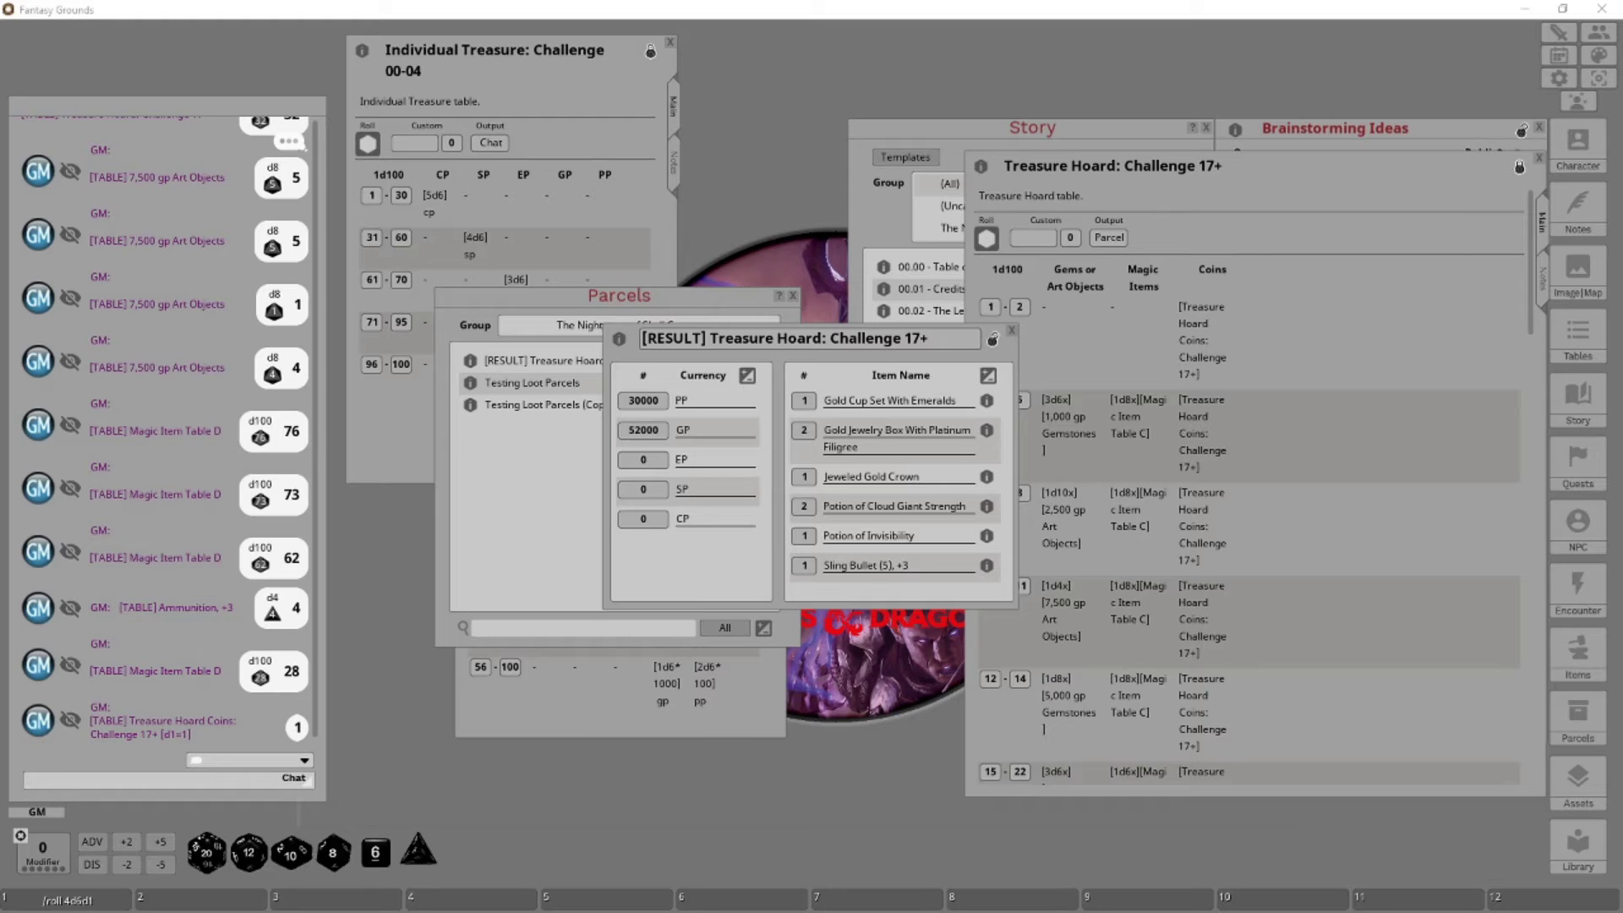
Close the generated treasure hoard parcel, the Treasure Hoard: Challenge 17+ table and the tables list
click(1011, 331)
click(1538, 157)
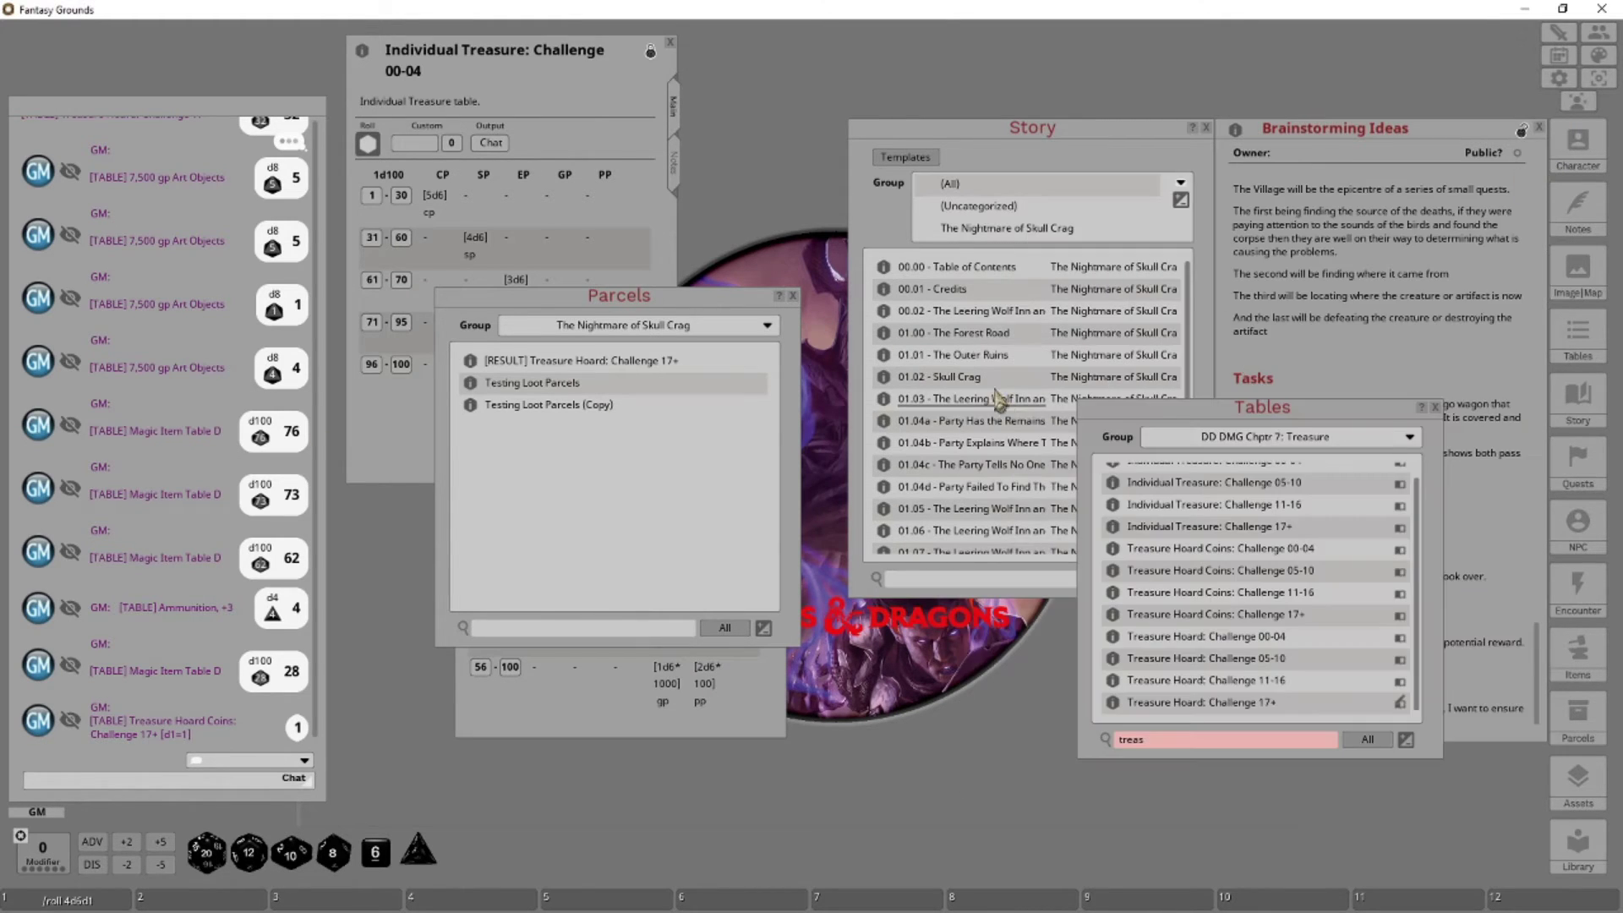
click(1435, 407)
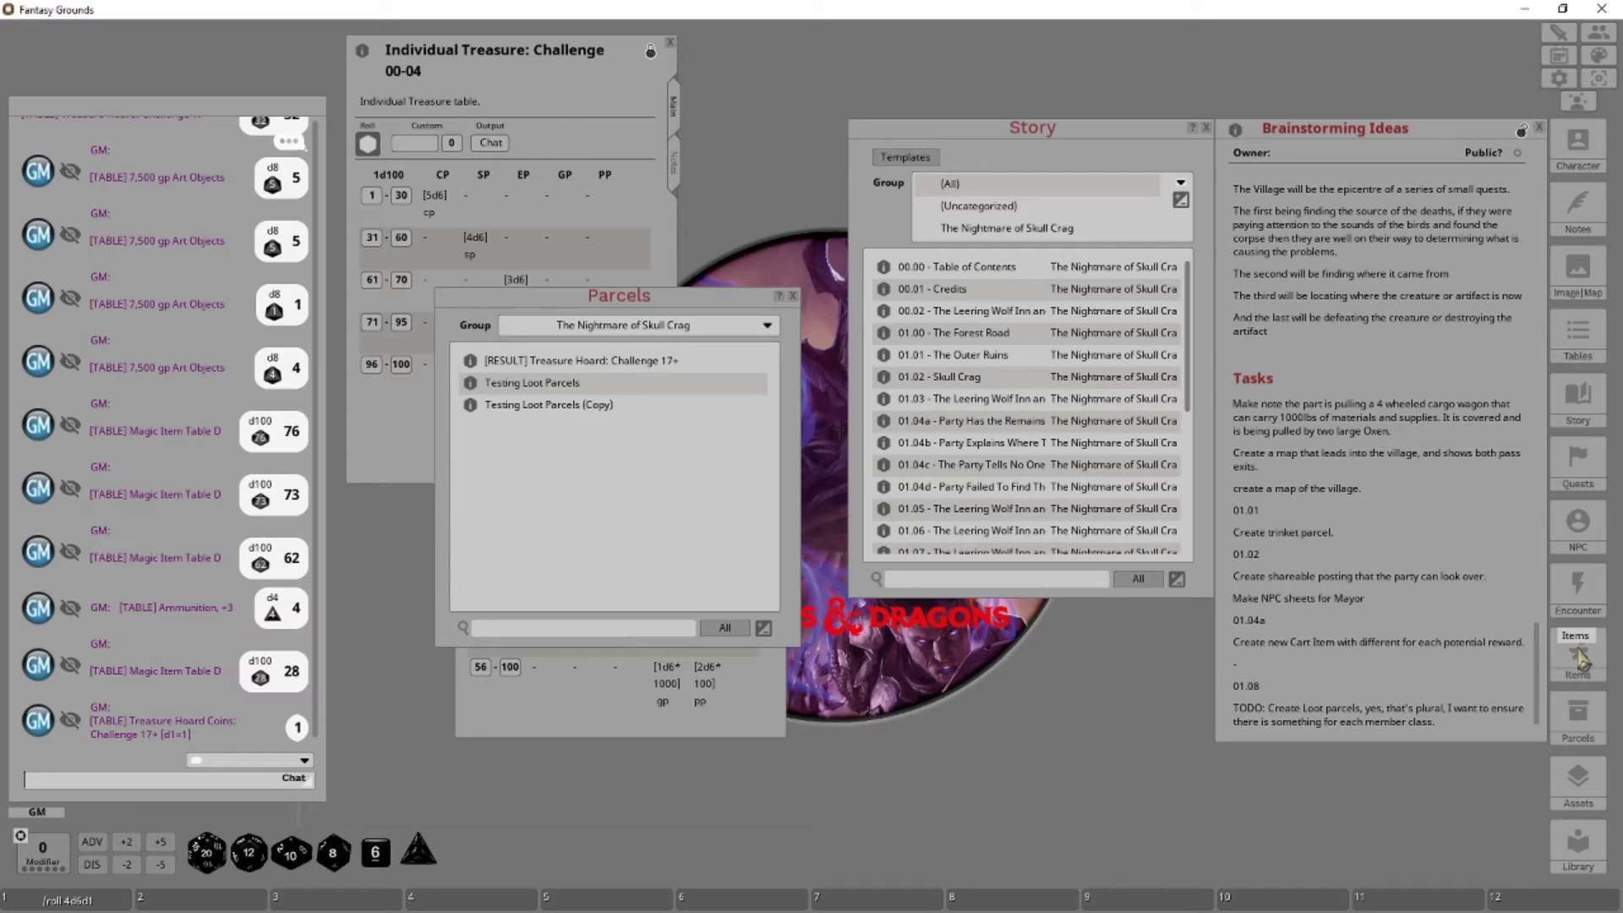
Show the items in The Nightmare of Skull Crag group with the "ameth" search cleared
click(1578, 655)
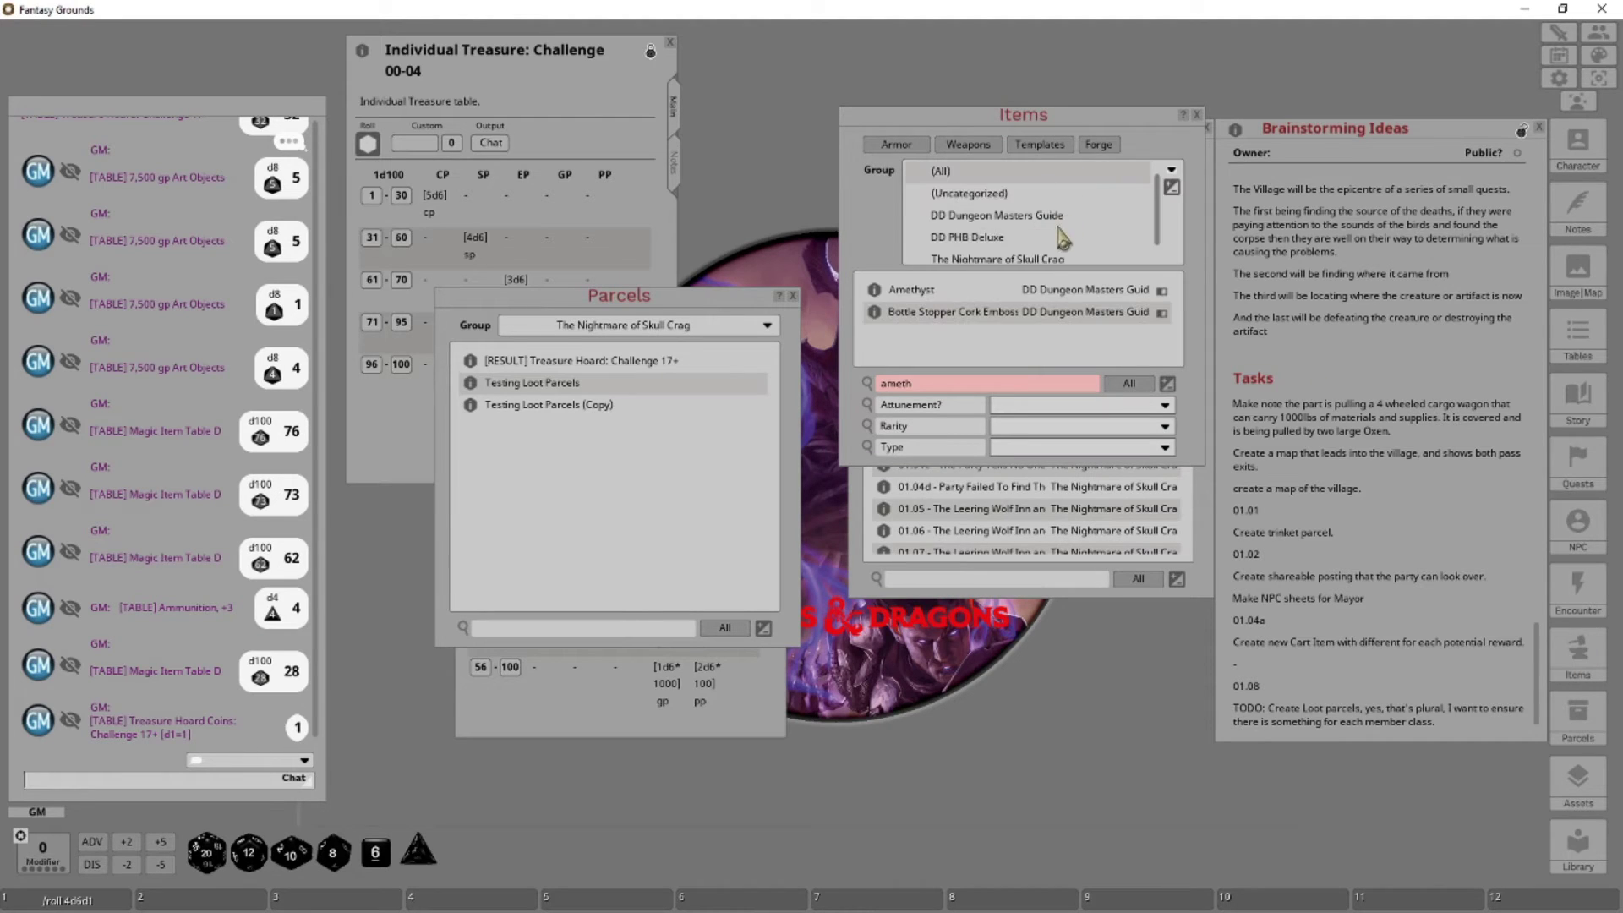
click(1036, 258)
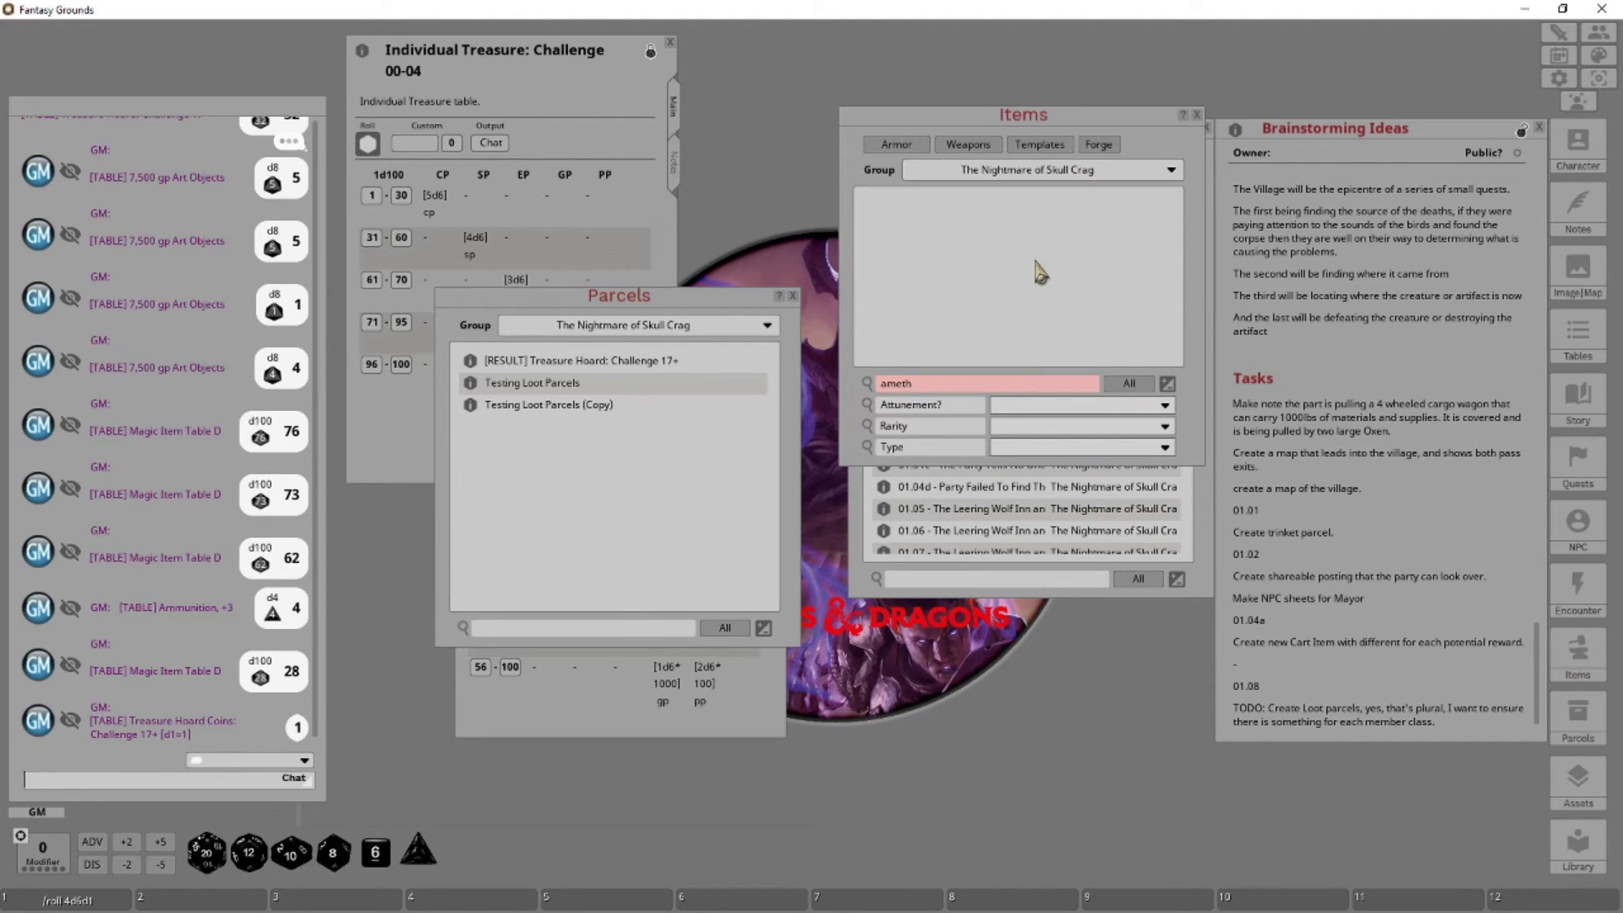
click(963, 385)
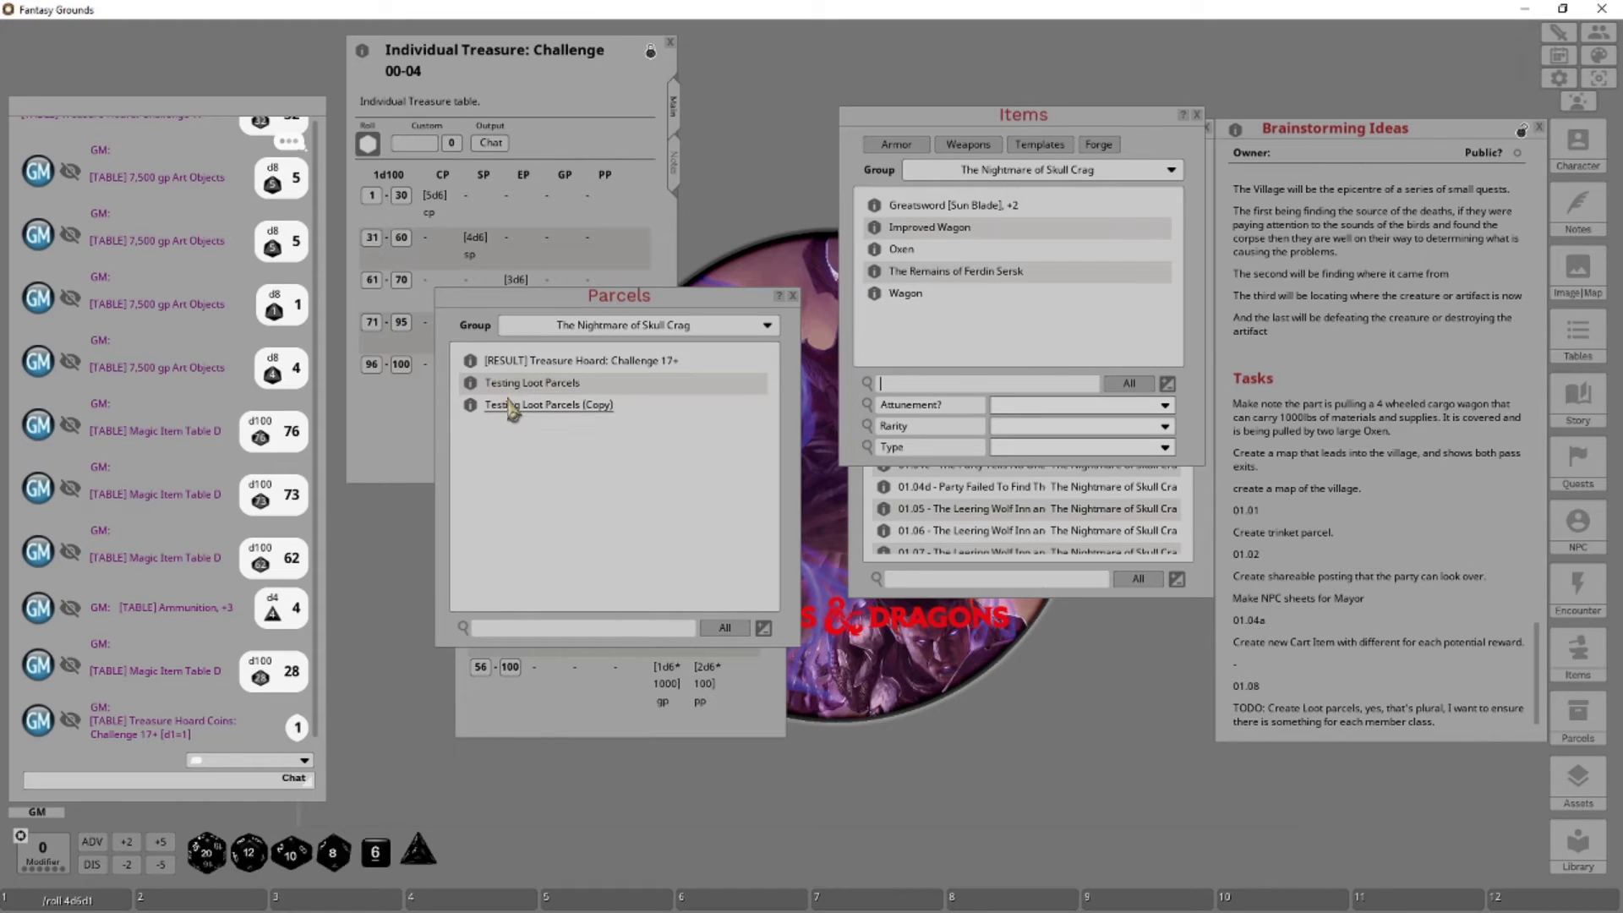
Delete the Treasure Hoard: Challenge 17+ result parcel, the Testing Loot Parcels parcel and its copy
right_click(517, 368)
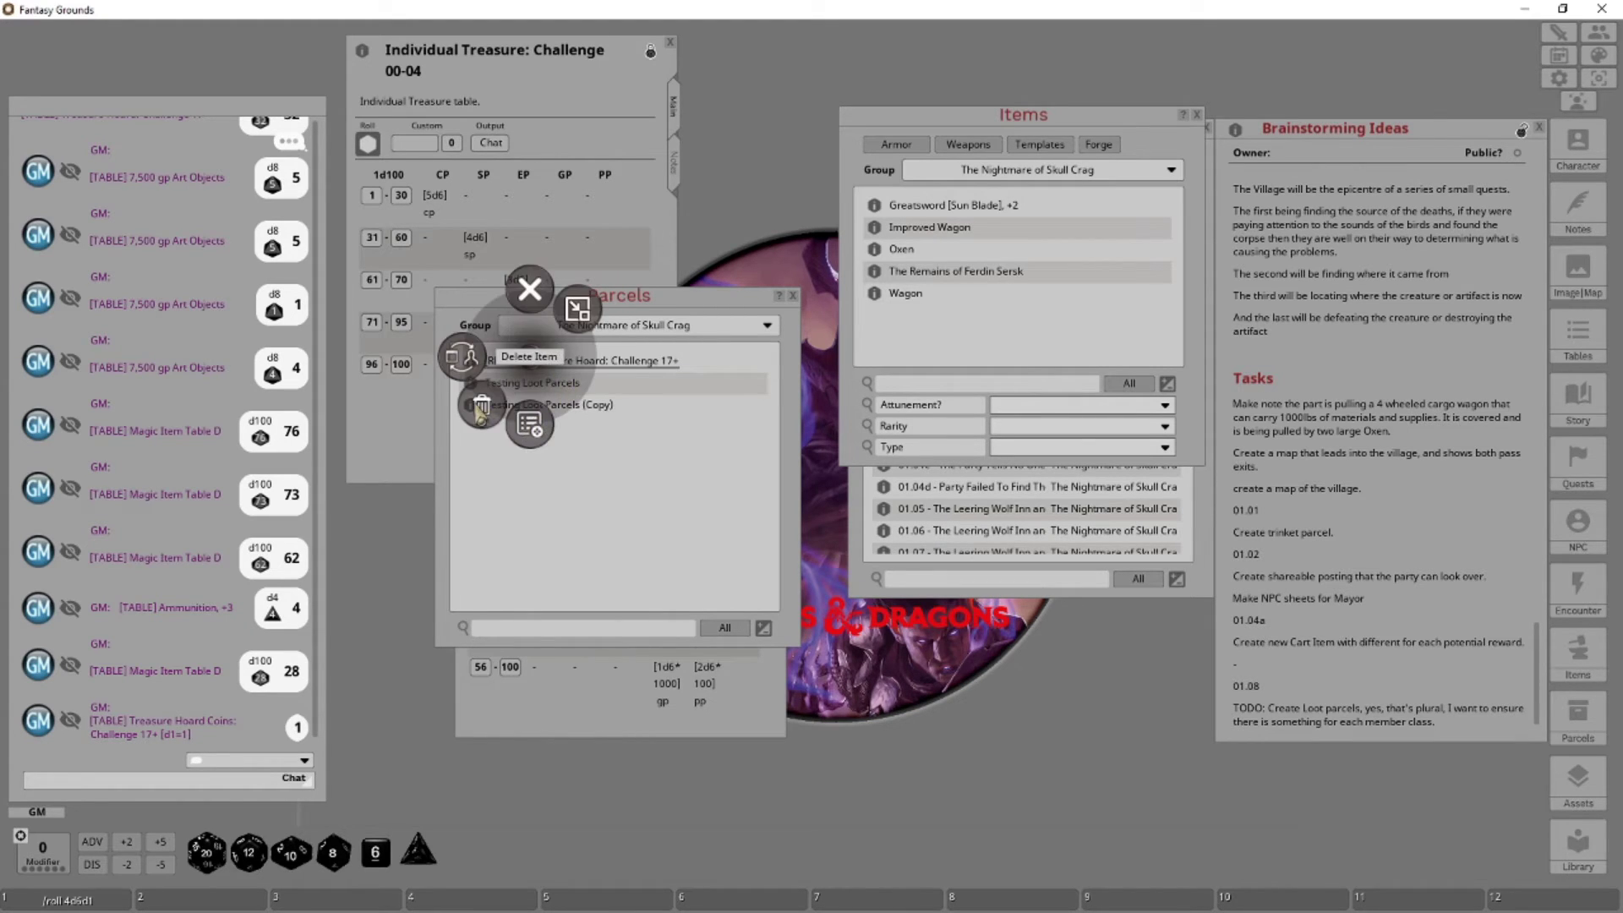
click(480, 409)
click(461, 473)
right_click(524, 363)
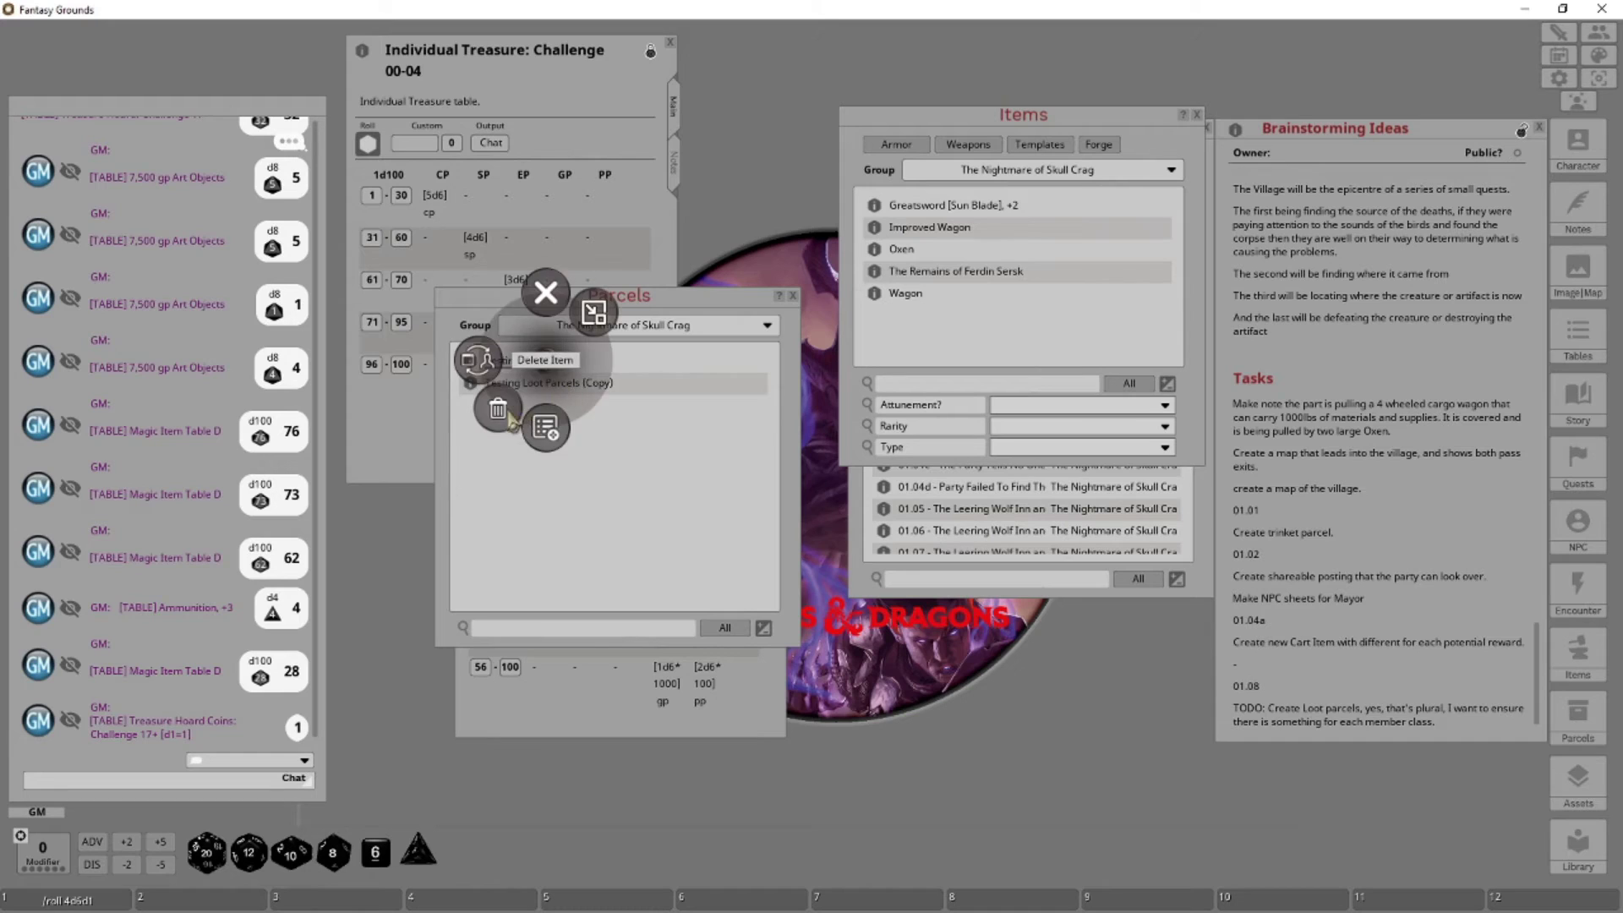
click(486, 402)
click(439, 414)
right_click(535, 382)
click(531, 387)
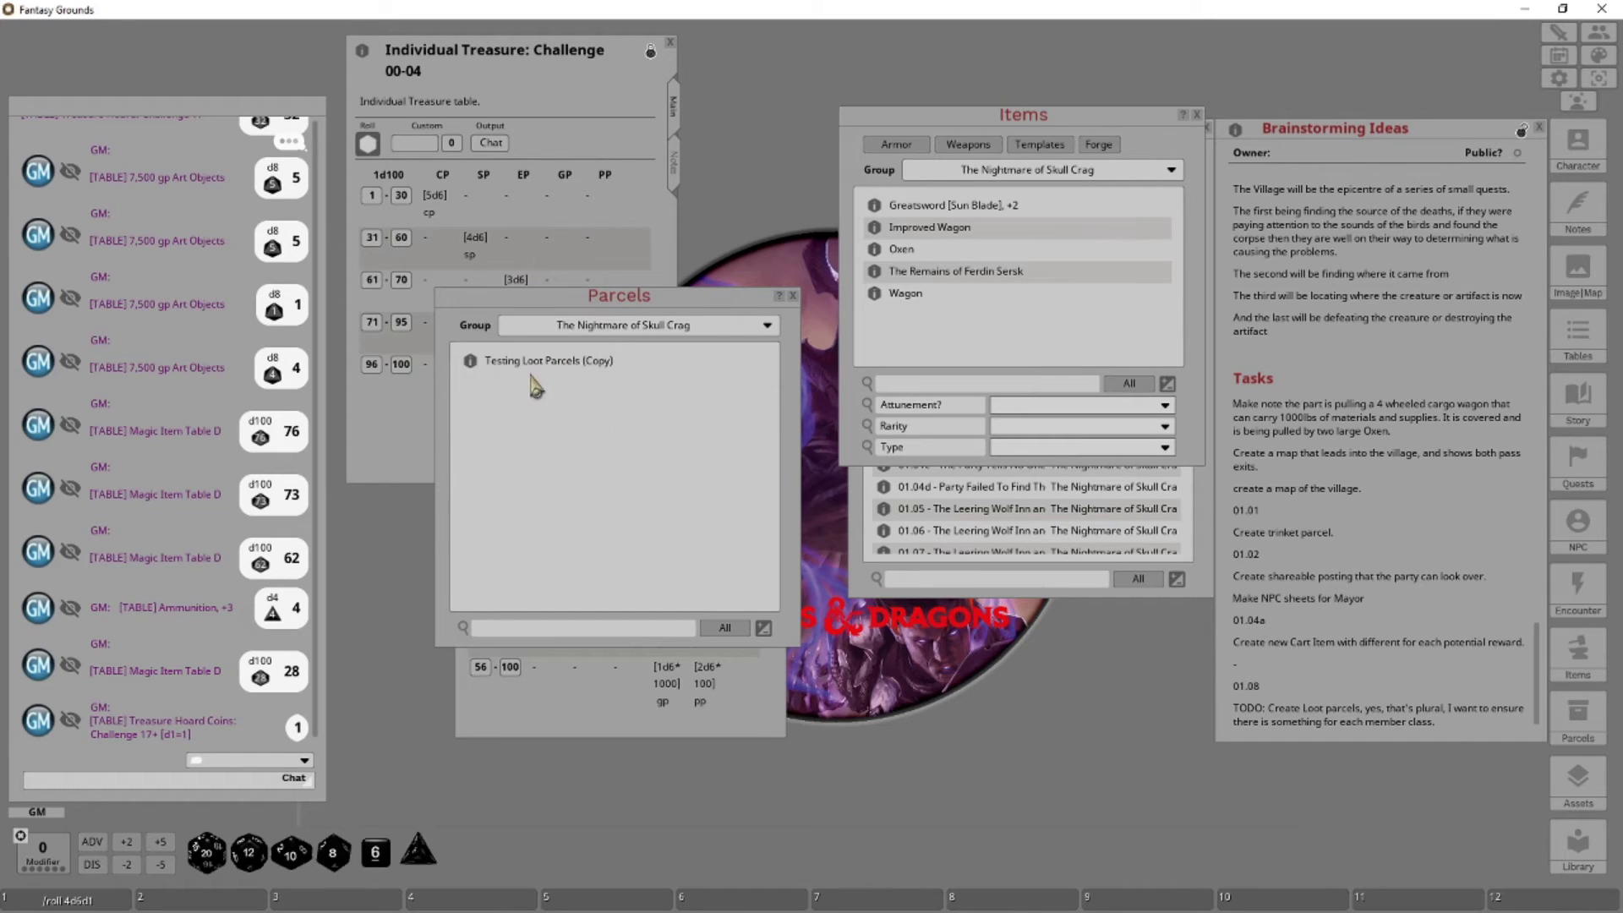
right_click(530, 387)
click(495, 413)
click(471, 391)
Close both open Individual Treasure tables and move the parcel list out of their way
click(670, 41)
drag(644, 303, 687, 219)
click(786, 424)
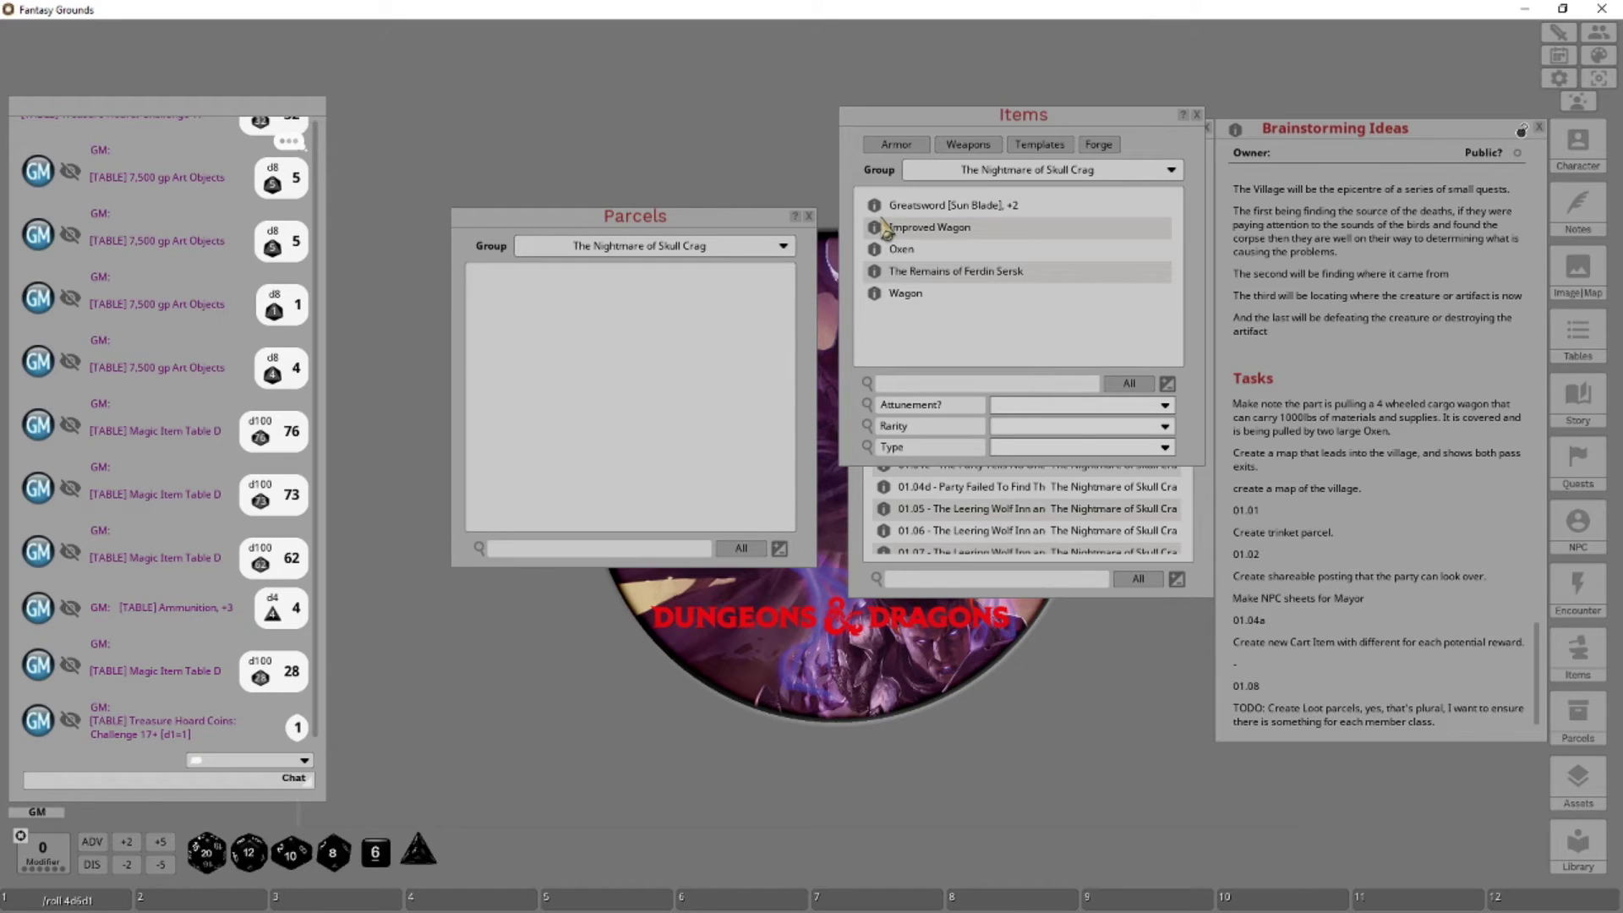
Create a new parcel in The Nightmare of Skull Crag group and arrange it beside the item list, clear of the story list
right_click(545, 363)
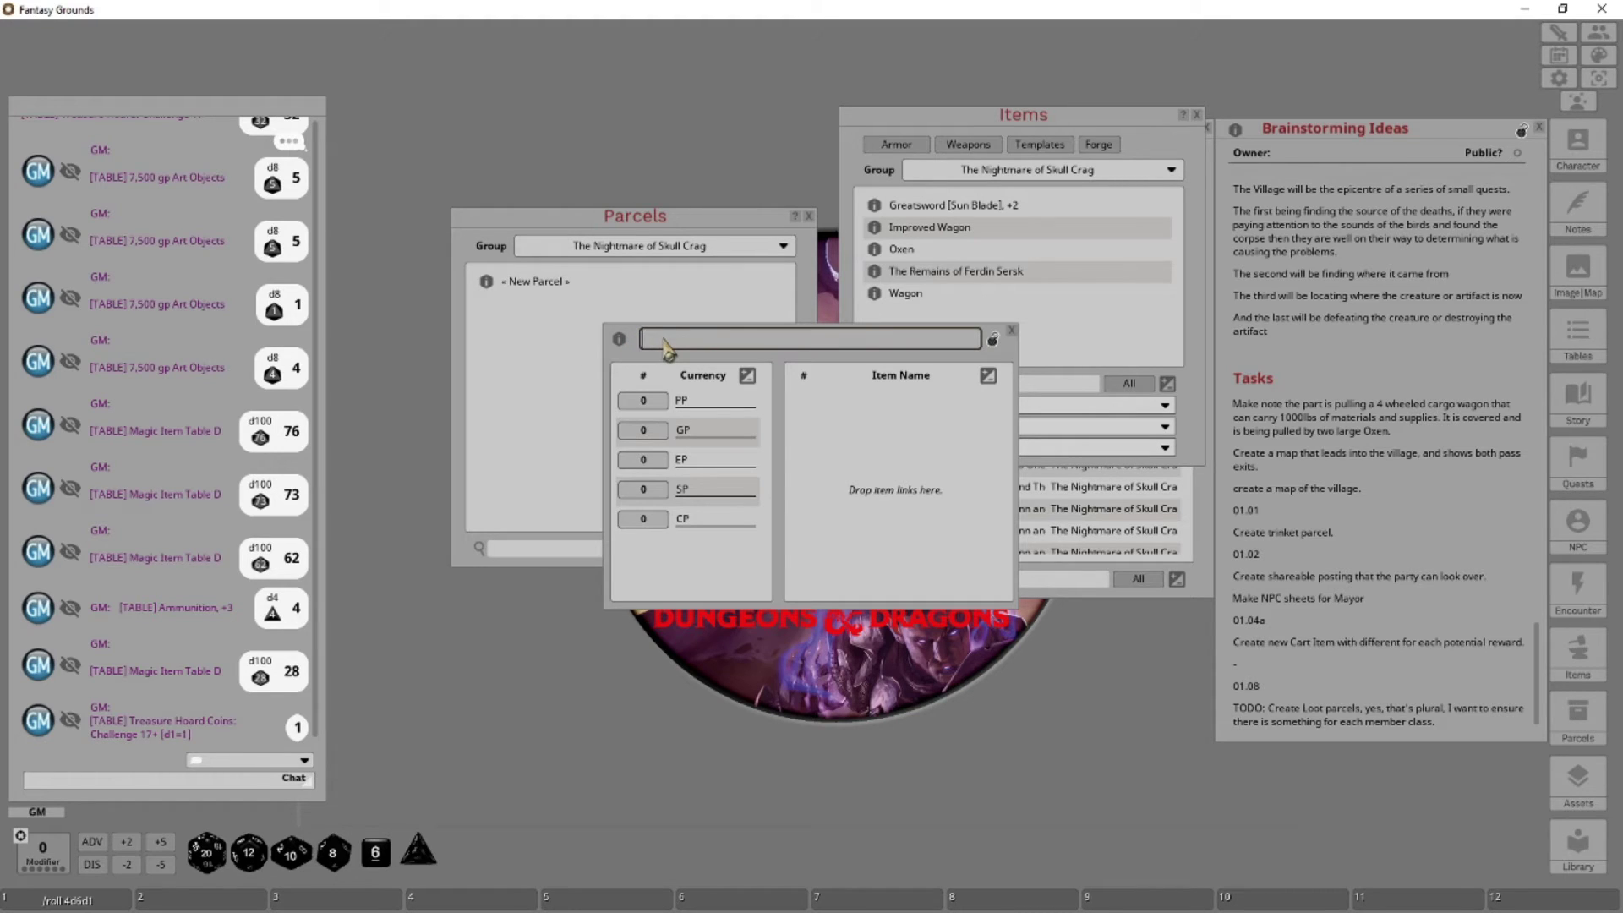
key(shift)
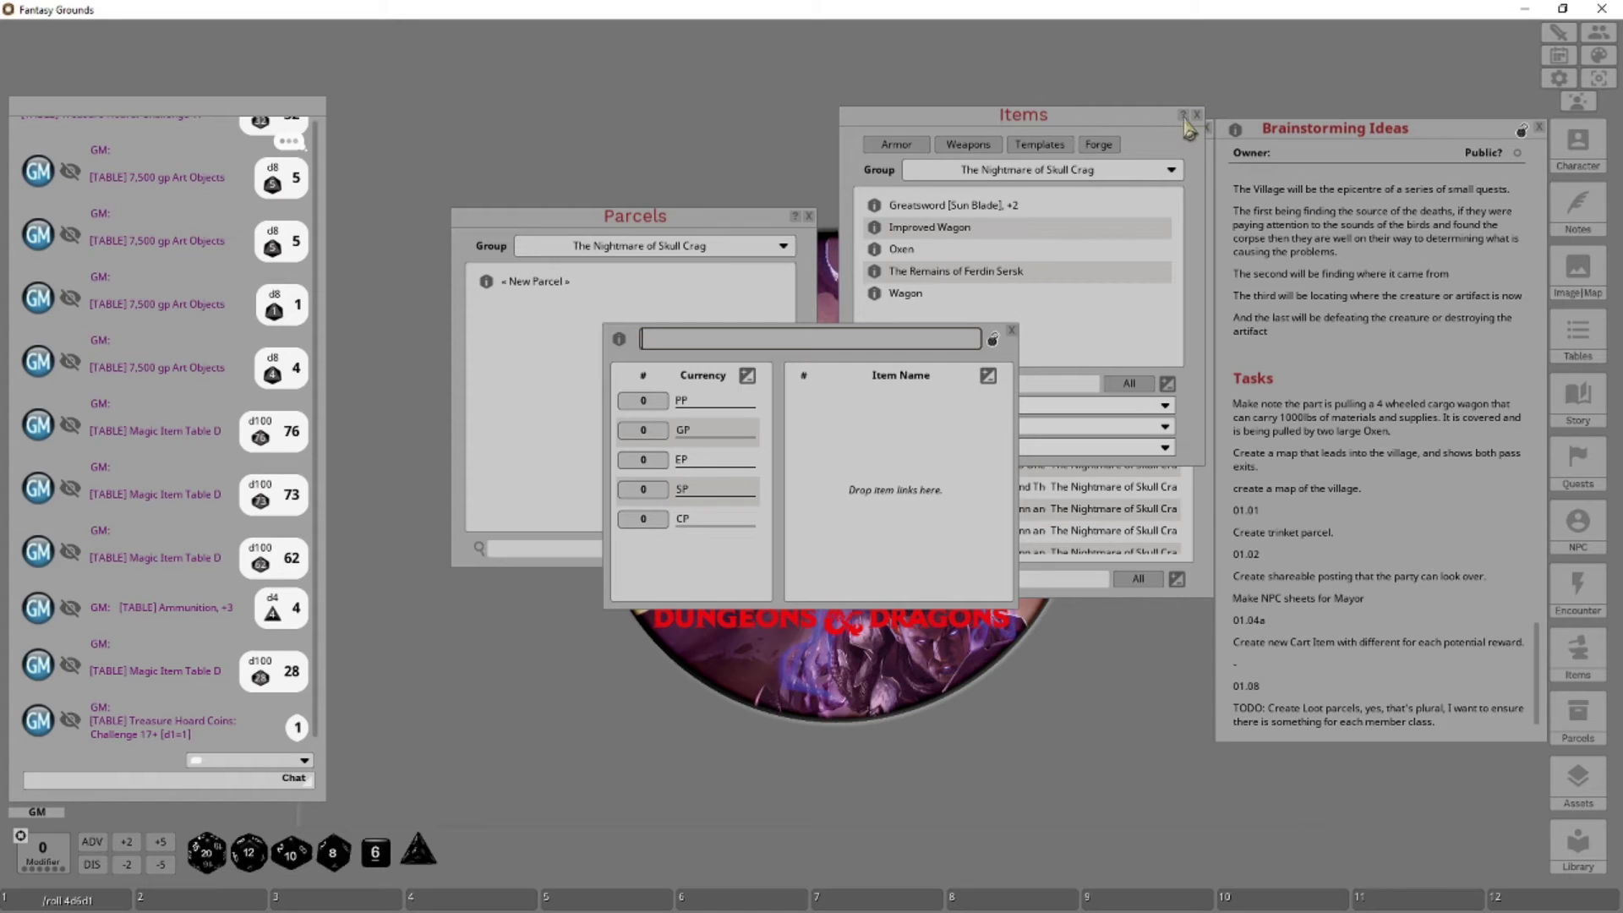
drag(1187, 127, 689, 517)
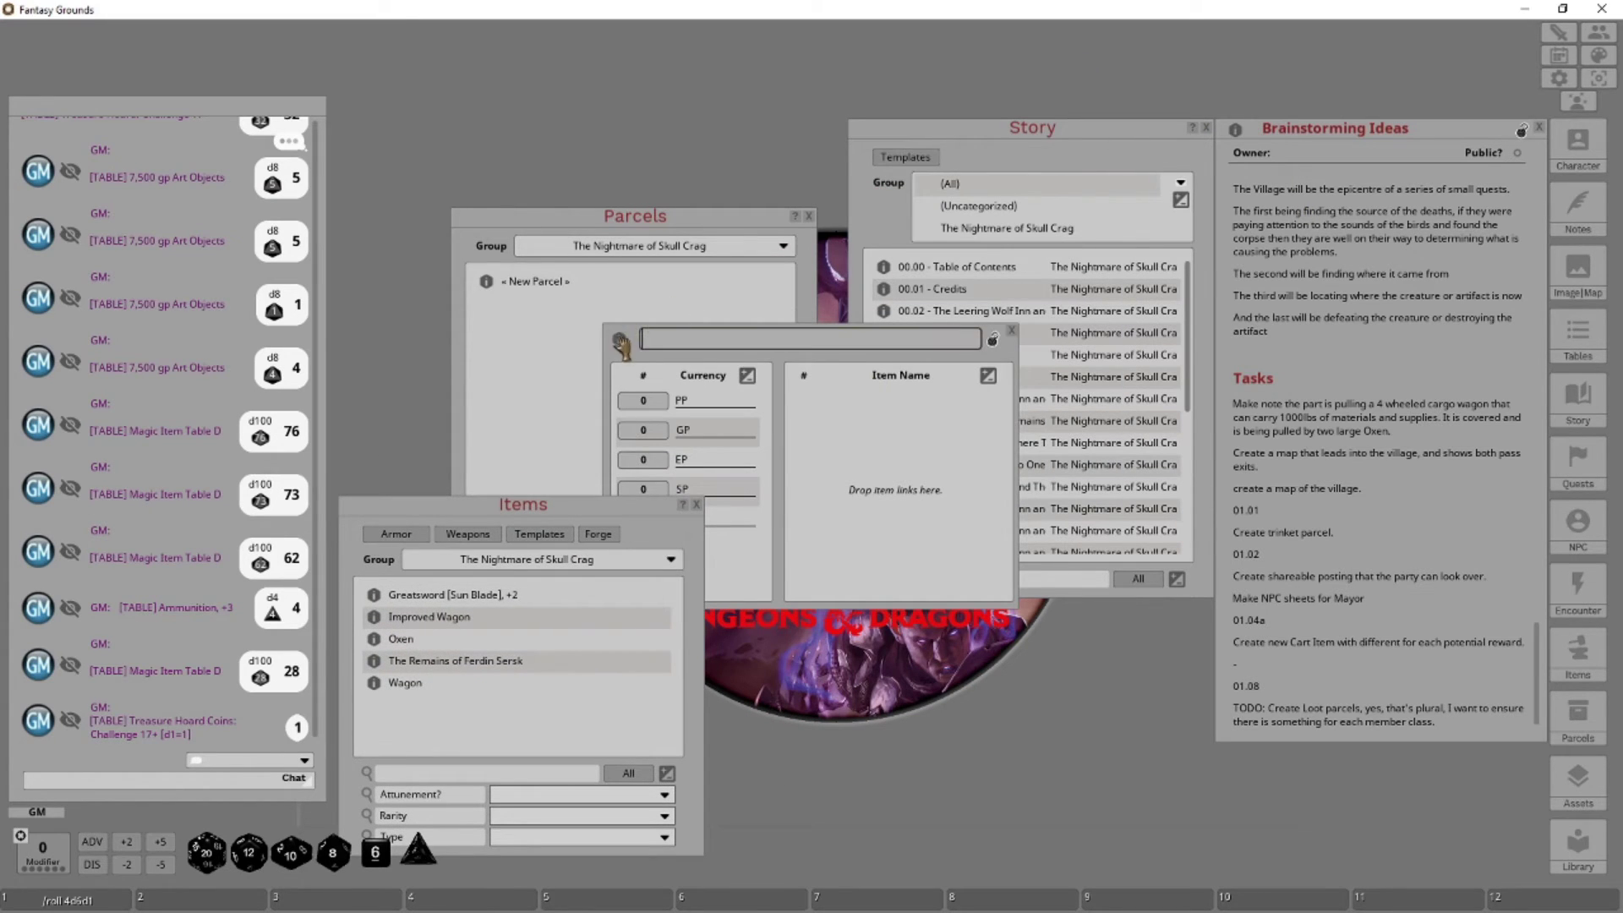
drag(622, 342, 768, 601)
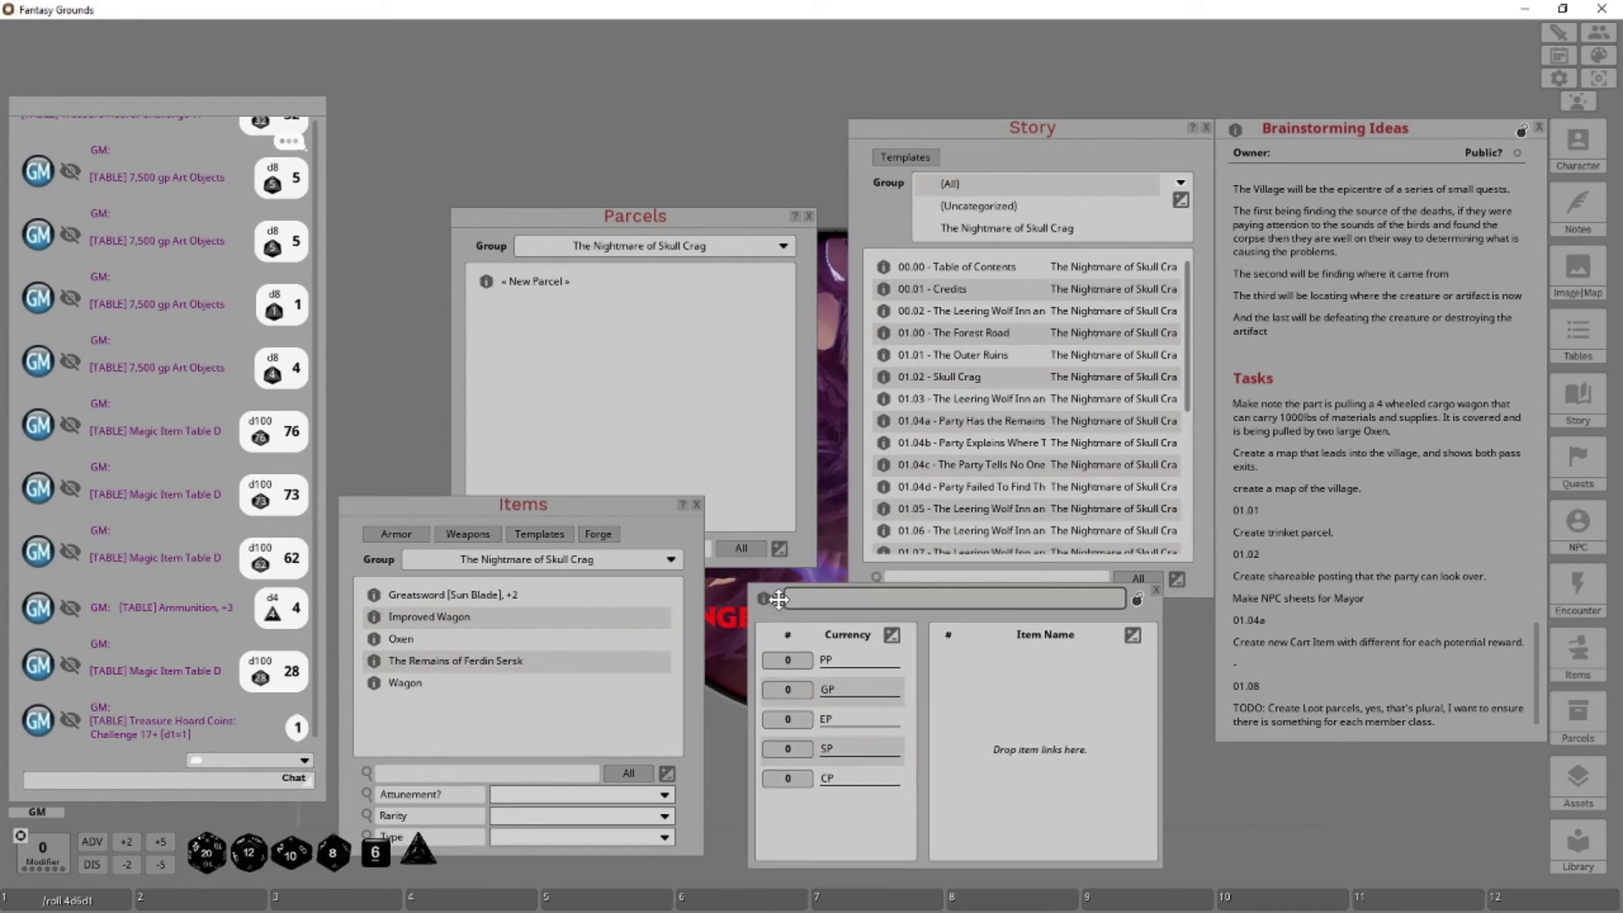
Name the new parcel "01.04a - Party Reward for Returning the Body", using the 01.04a story entry as reference, and close that entry
click(979, 423)
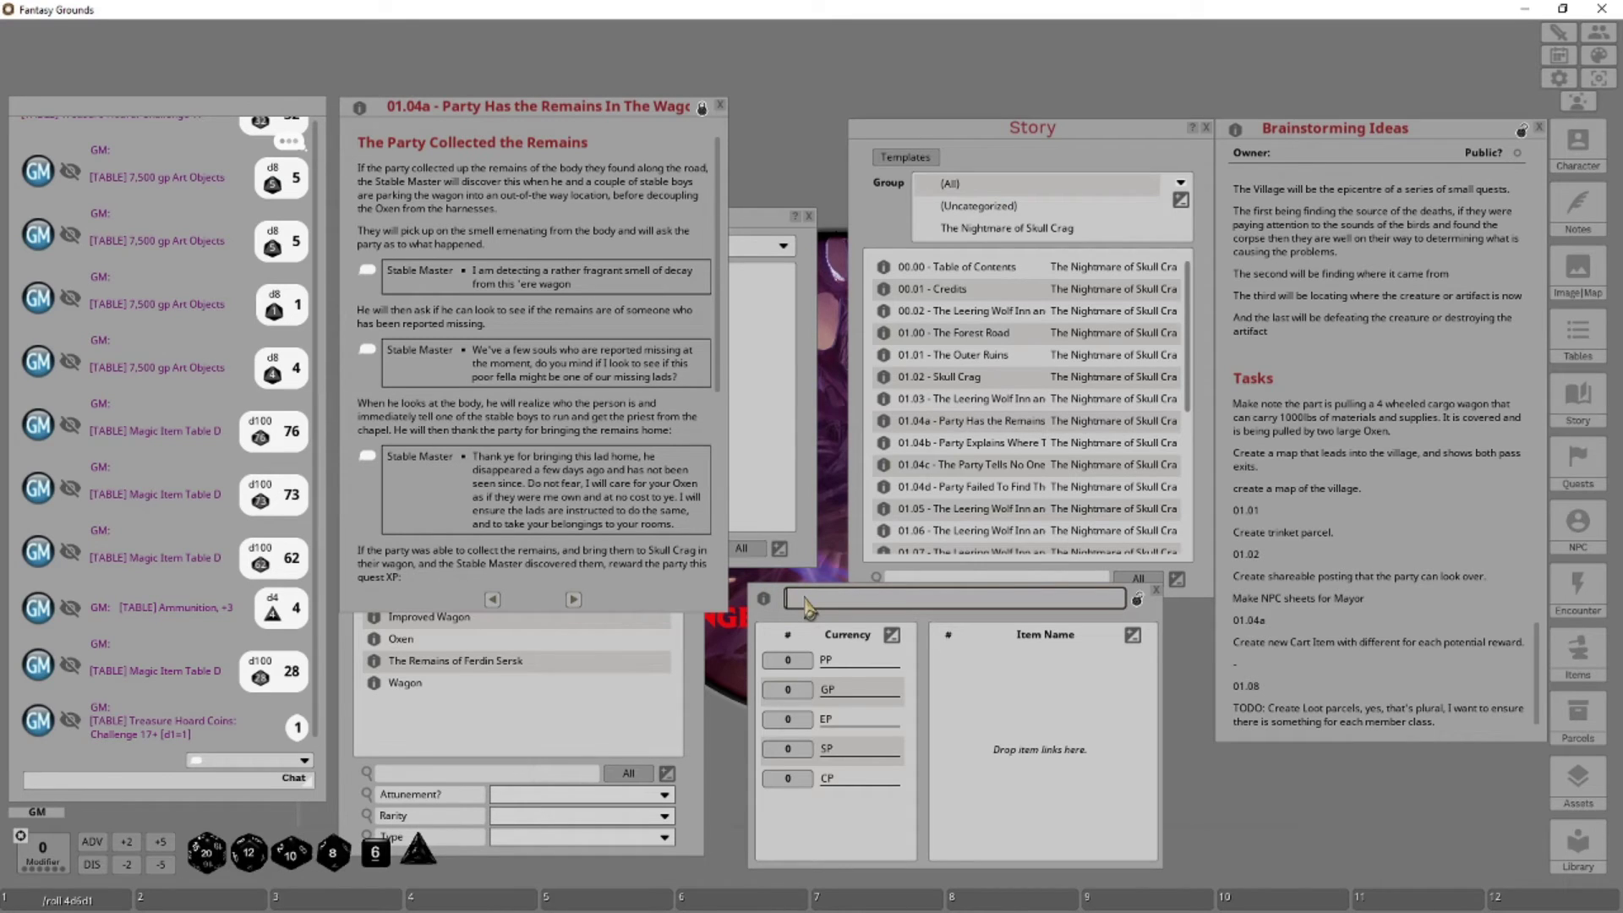
text(01.04a -)
key(shift)
text(- Party Reward for)
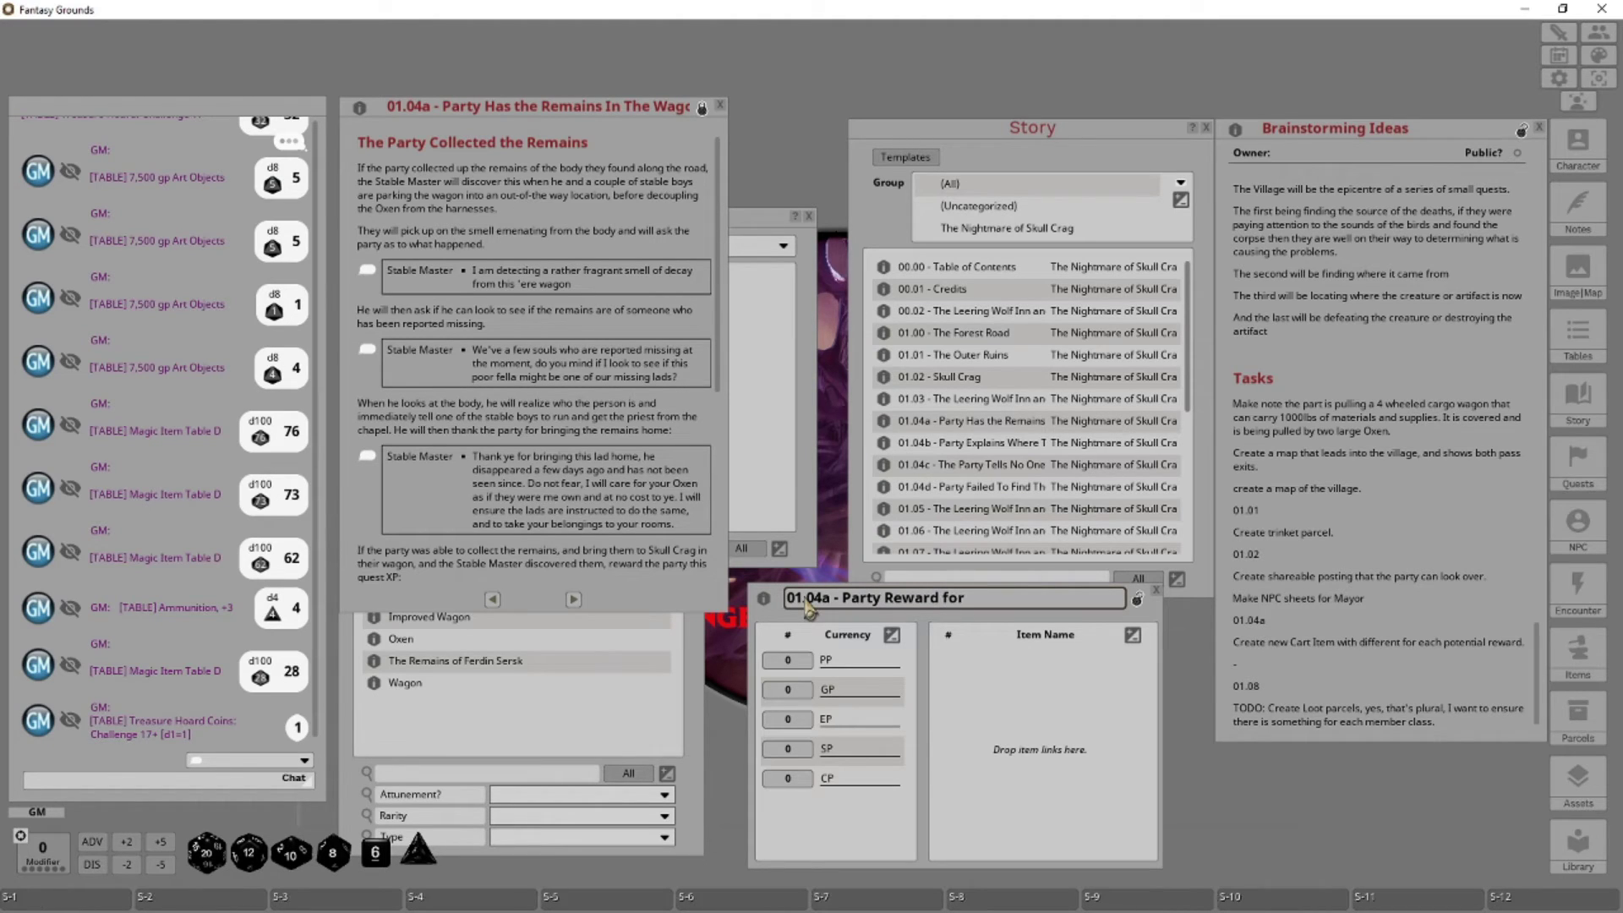
text( Returning the Boduy)
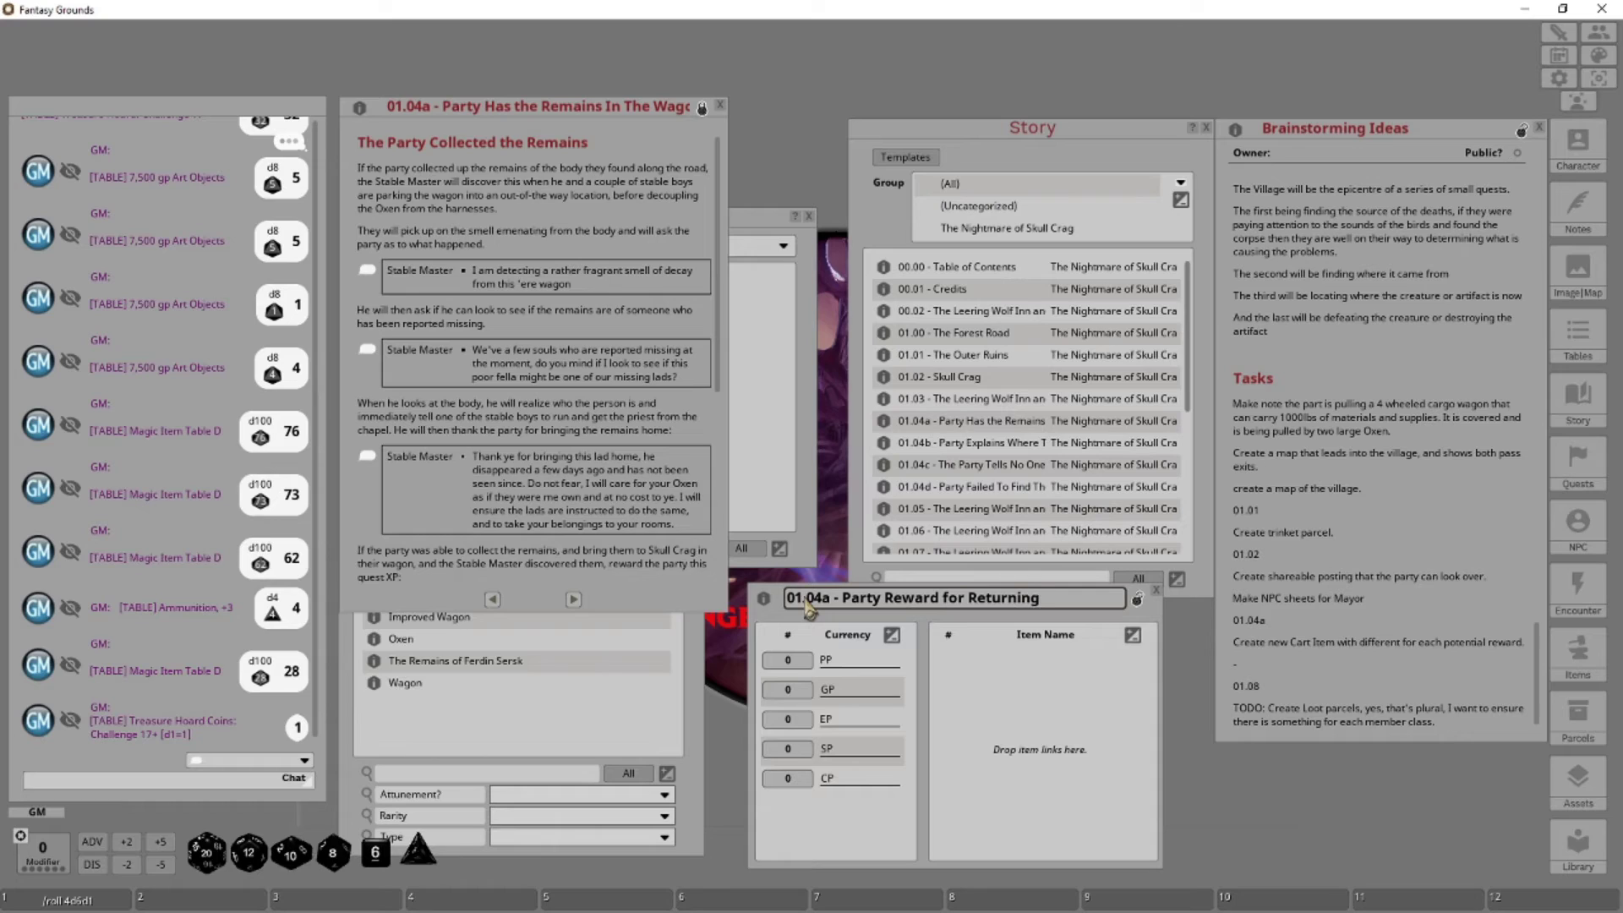
key(BackSpace)
key(BackSpace)
text(y)
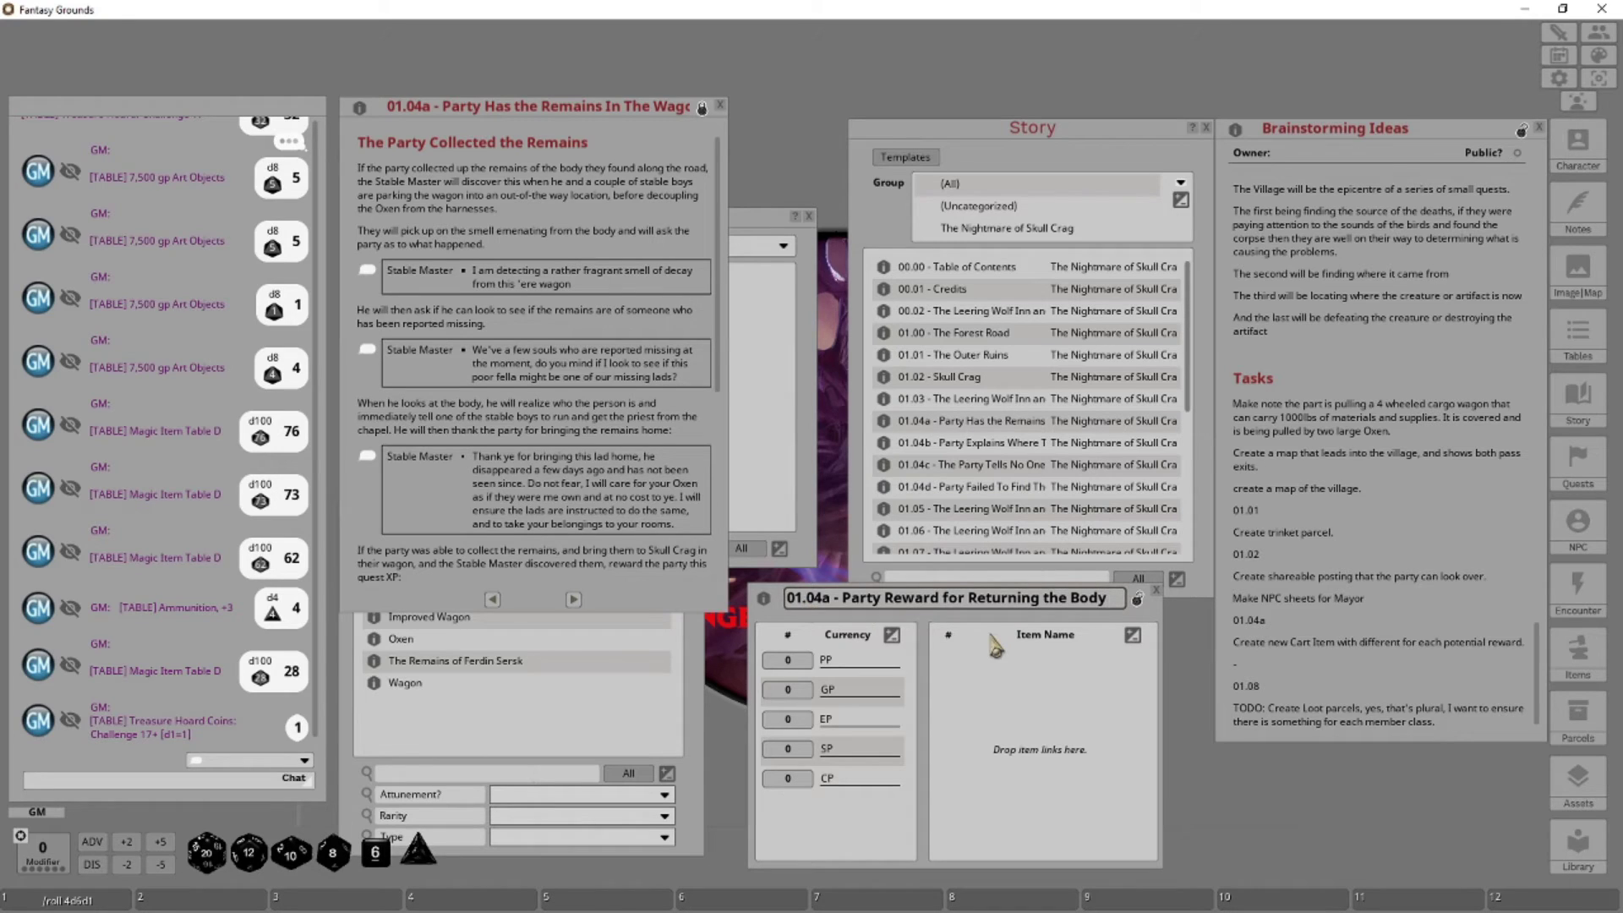
click(721, 107)
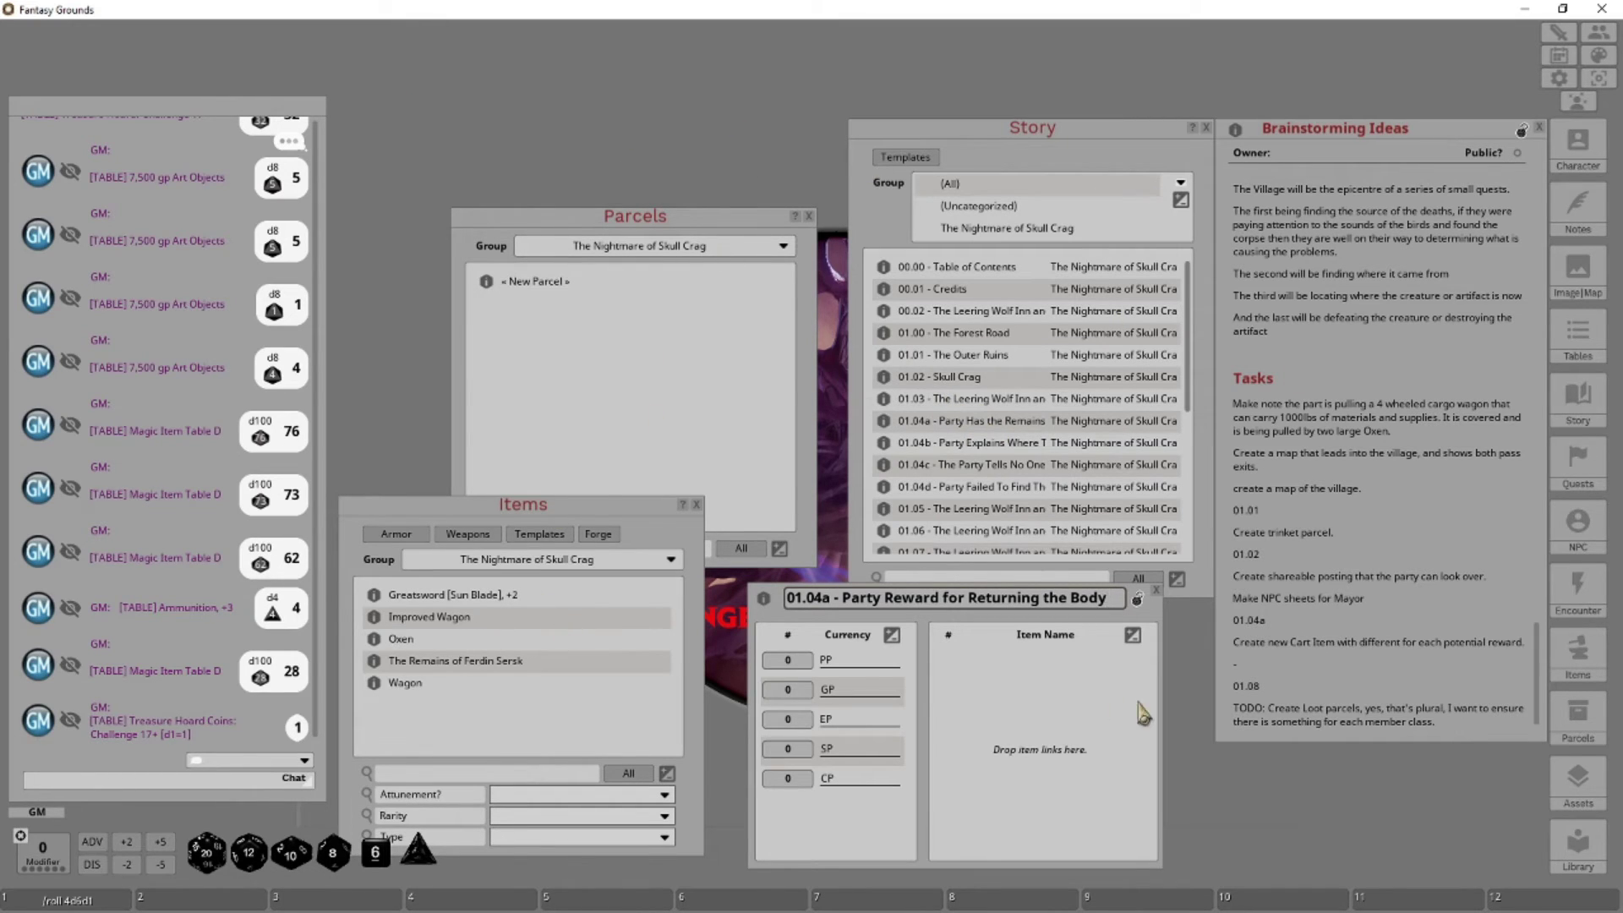
Add the Improved Wagon item to the 01.04a parcel and lock the parcel
drag(376, 619, 993, 686)
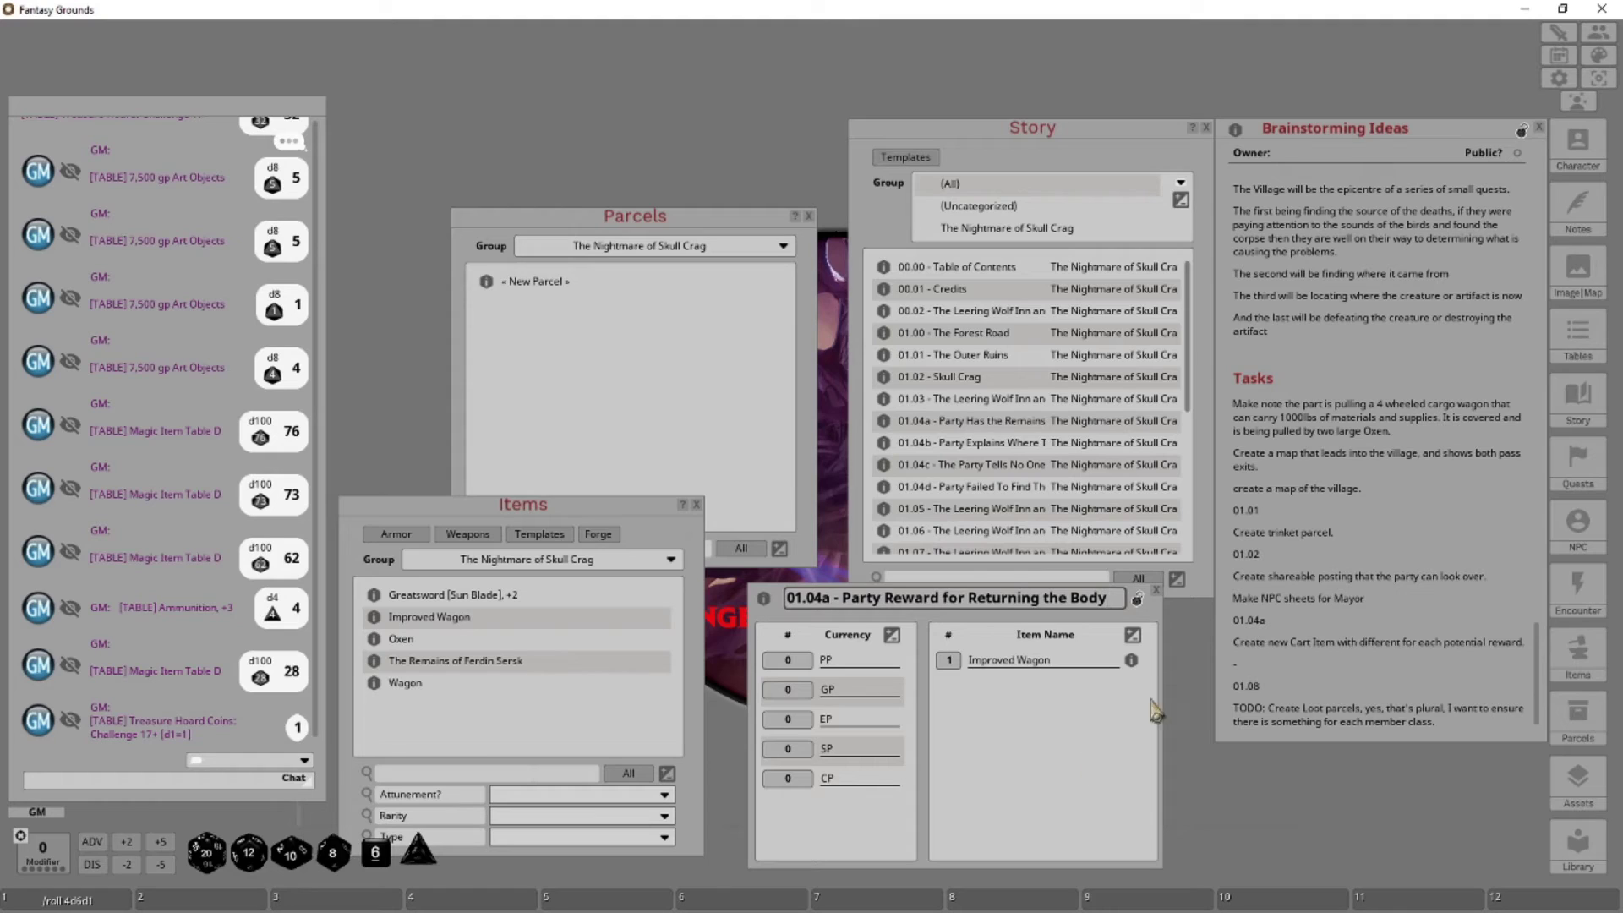
click(1098, 694)
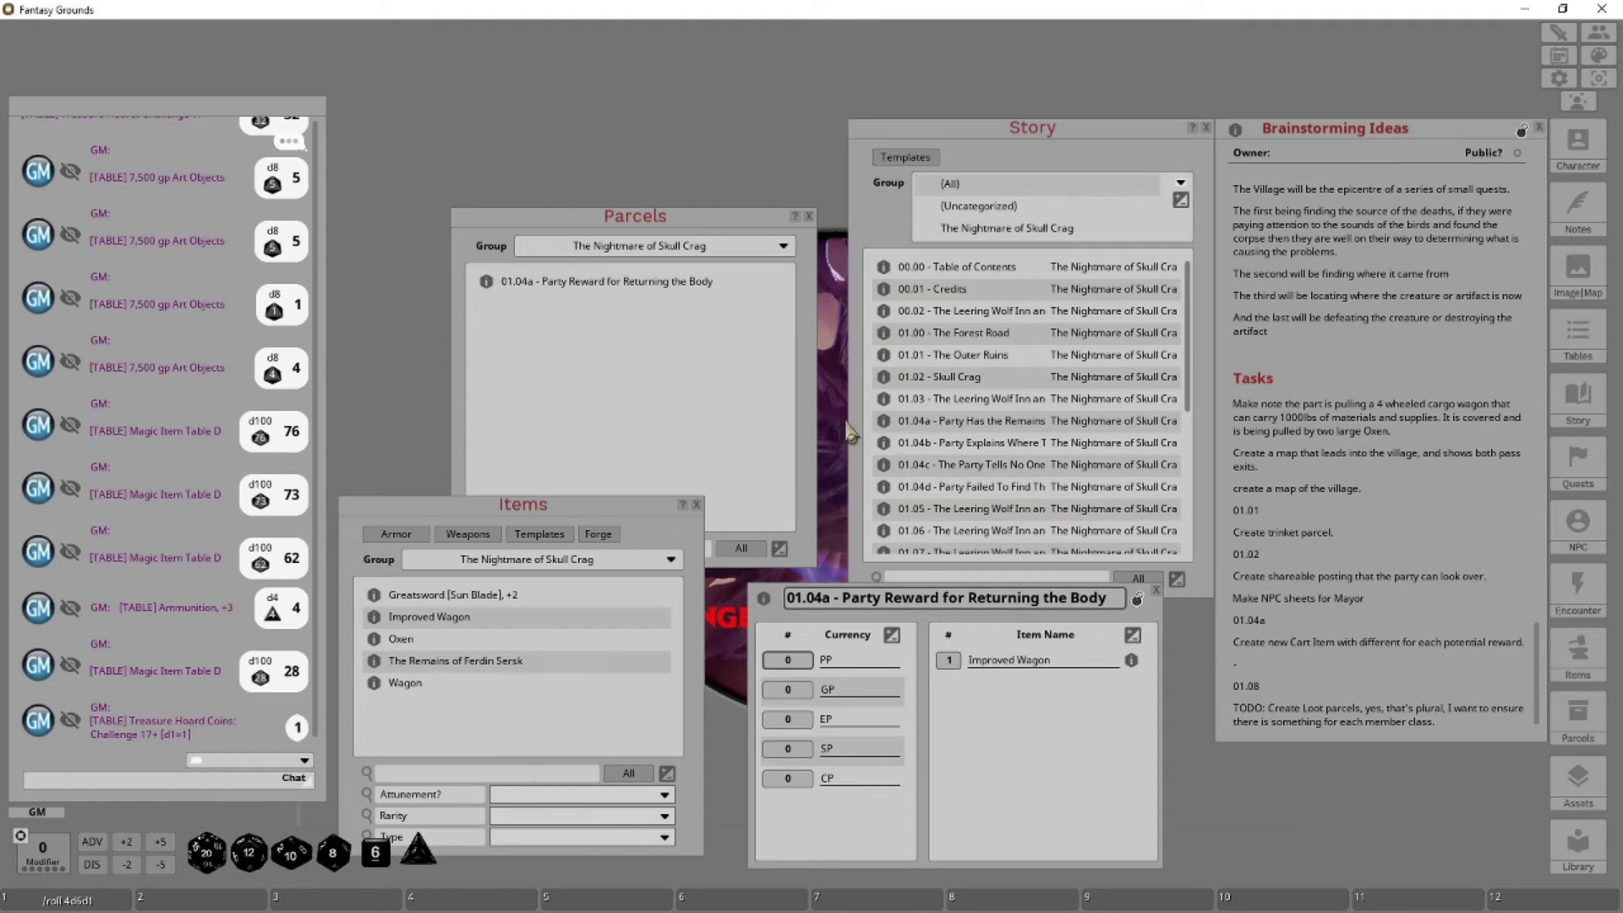
click(1137, 602)
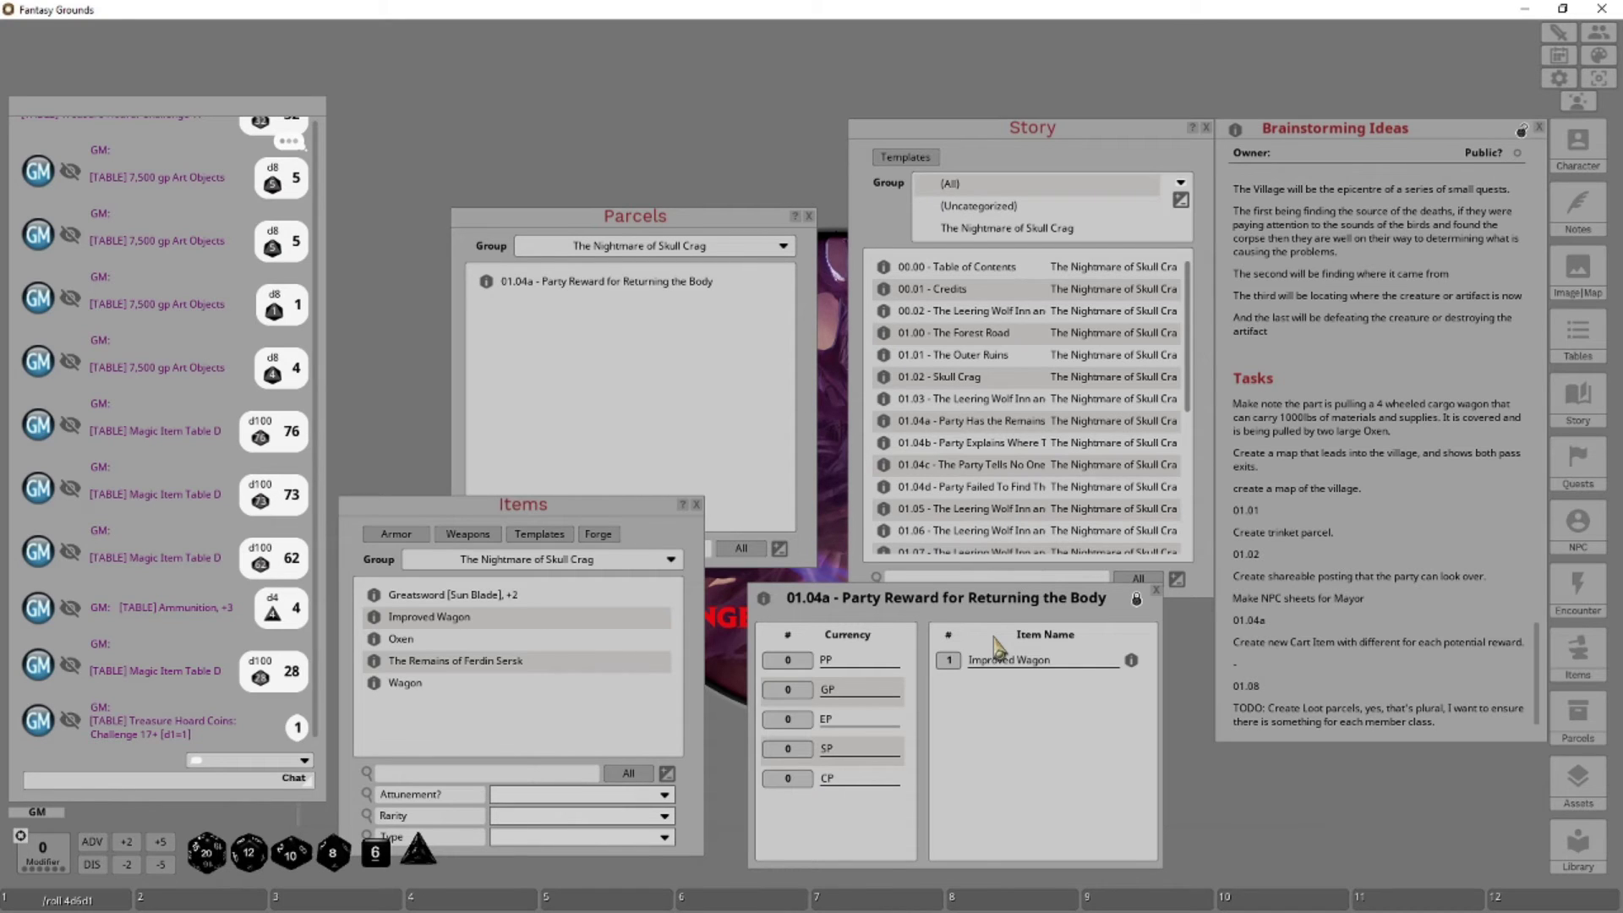
Unlock the 01.04a parcel and shorten its name to "01.04a - Party Reward"
click(1136, 599)
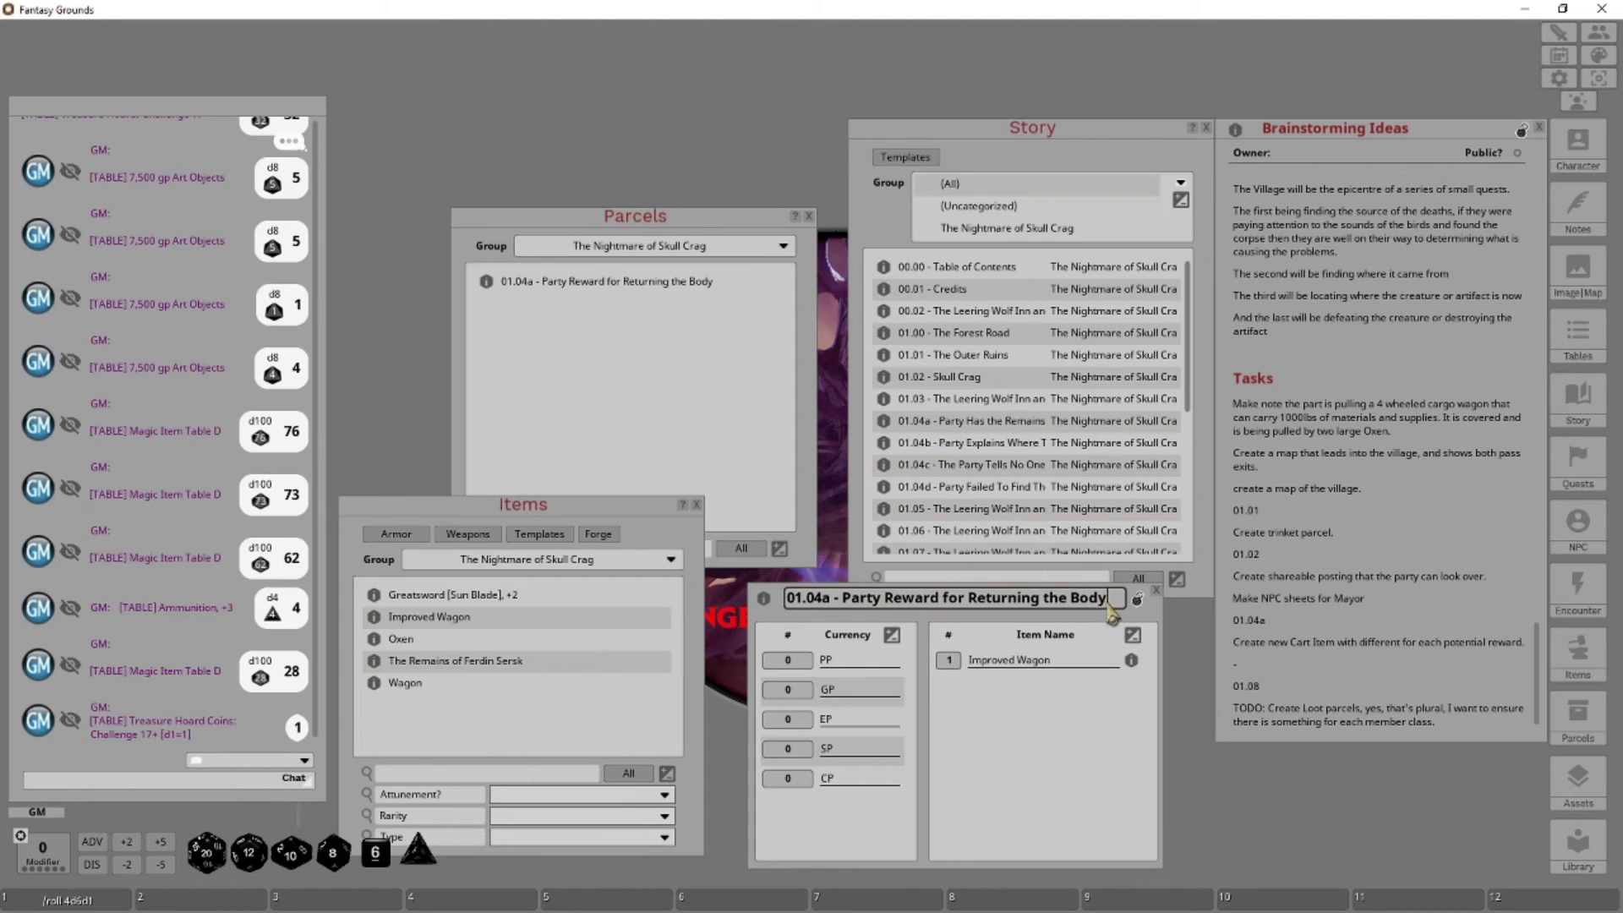
key(ctrl+shift)
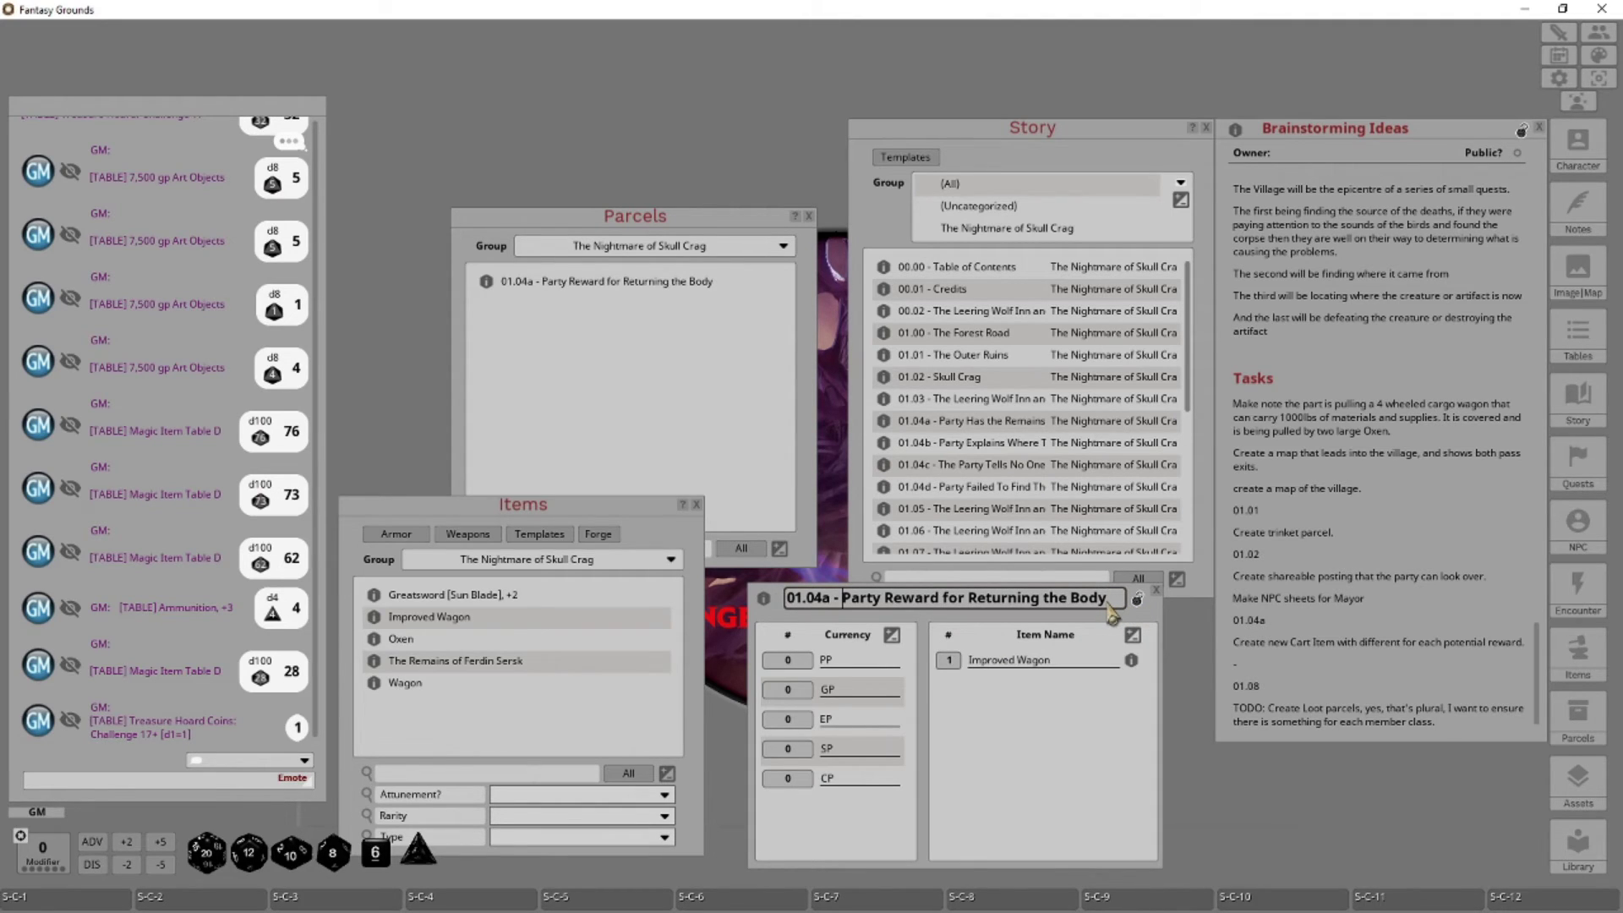
click(1108, 606)
key(BackSpace)
key(BackSpace)
key(BackSpace)
key(BackSpace)
key(BackSpace)
key(BackSpace)
key(BackSpace)
key(BackSpace)
key(BackSpace)
key(BackSpace)
key(BackSpace)
key(BackSpace)
key(BackSpace)
key(BackSpace)
key(BackSpace)
key(BackSpace)
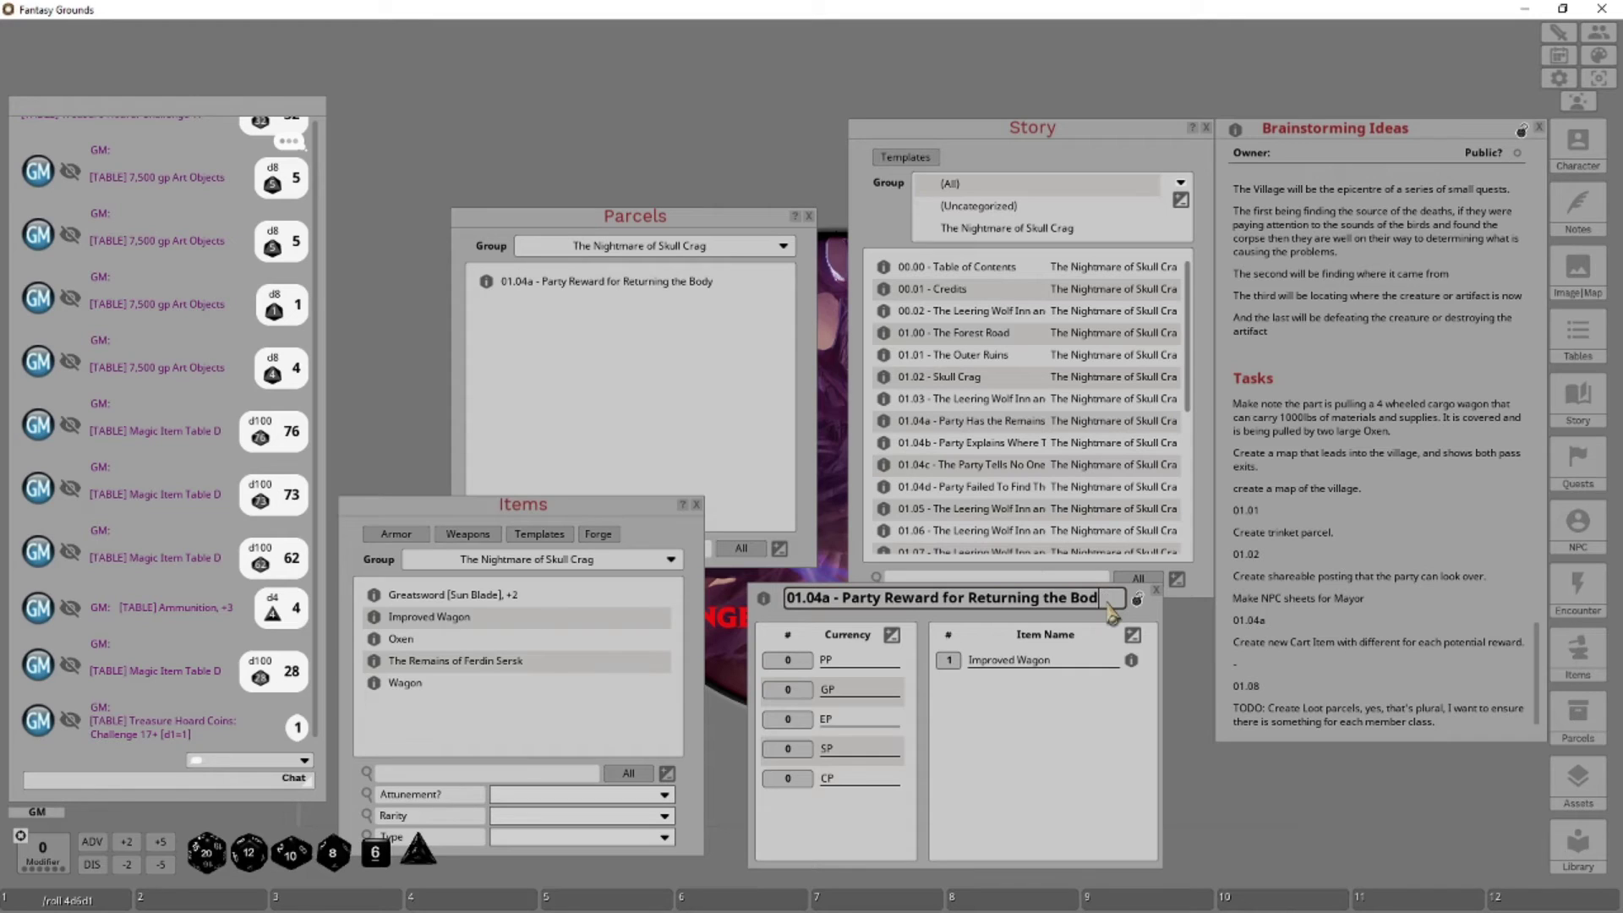
key(BackSpace)
key(BackSpace)
key(BackSpace)
key(BackSpace)
key(BackSpace)
key(BackSpace)
key(BackSpace)
key(BackSpace)
key(BackSpace)
key(BackSpace)
key(BackSpace)
key(BackSpace)
key(BackSpace)
key(BackSpace)
key(BackSpace)
key(BackSpace)
key(BackSpace)
key(BackSpace)
key(BackSpace)
key(BackSpace)
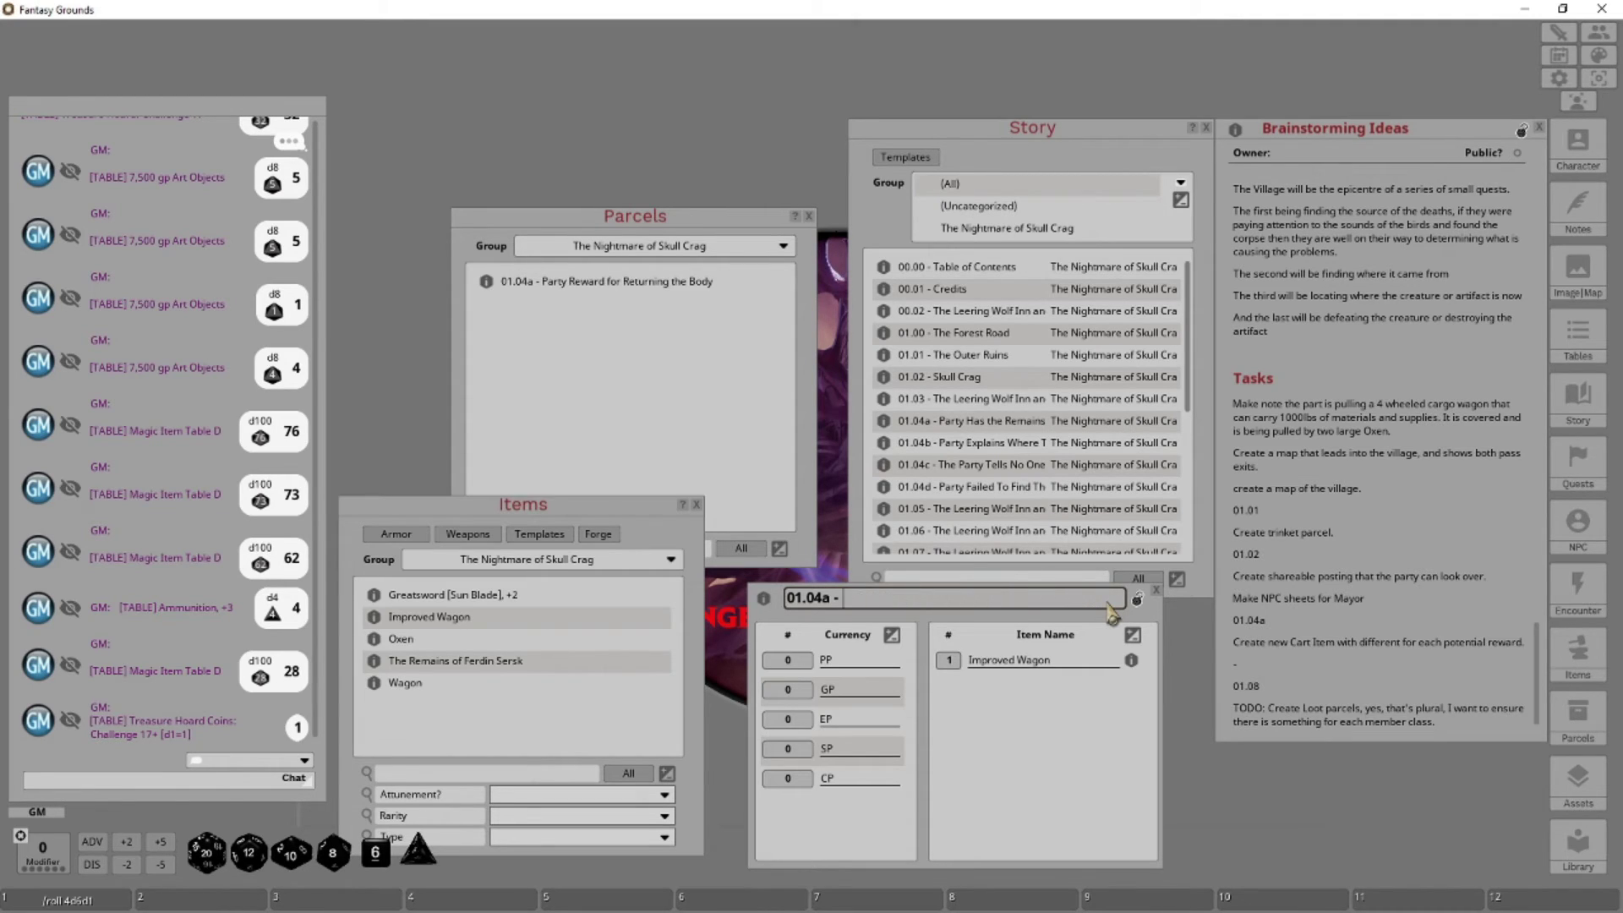
text(Party Re)
text(wards)
key(BackSpace)
text(when main quest)
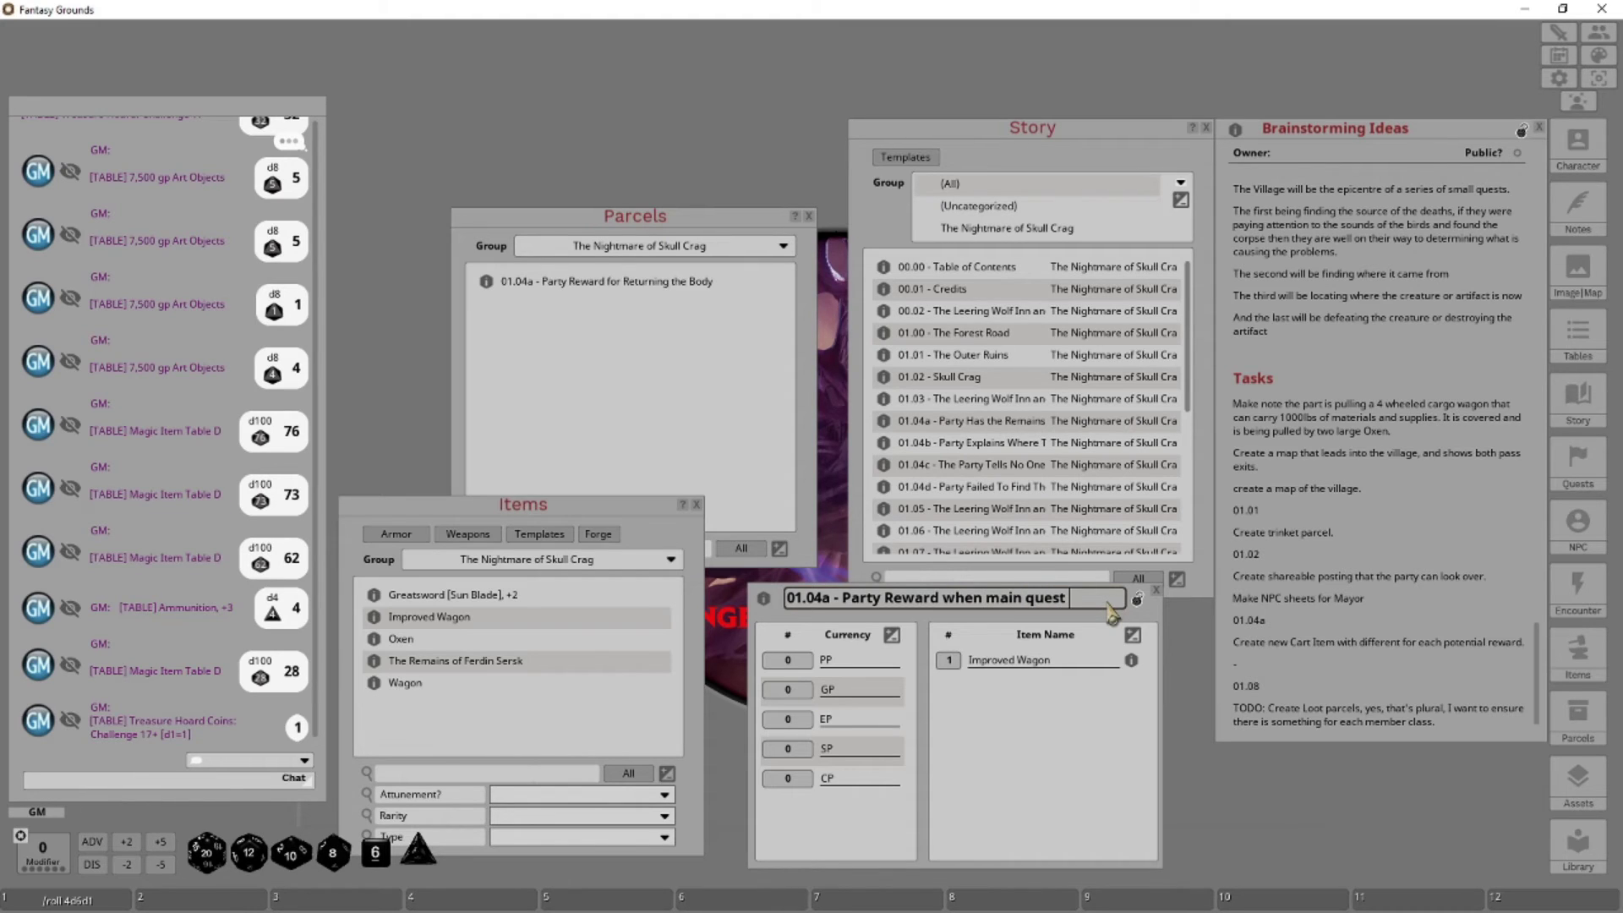
key(ctrl+shift+Left)
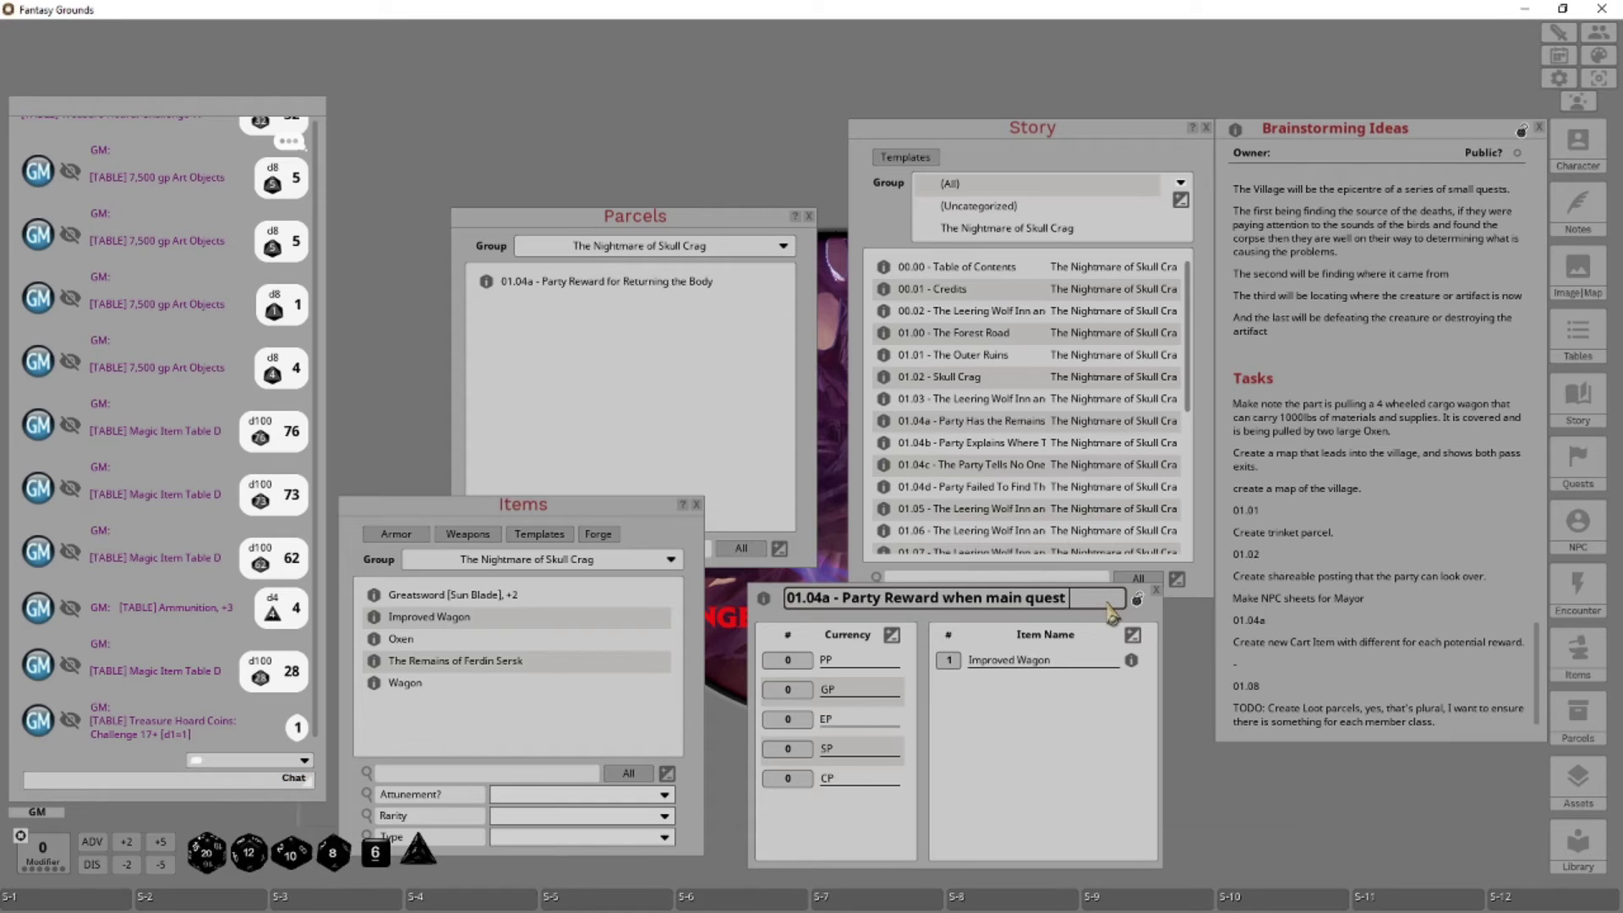
key(BackSpace)
key(BackSpace)
key(BackSpace)
key(BackSpace)
key(BackSpace)
key(BackSpace)
key(BackSpace)
key(BackSpace)
key(BackSpace)
key(BackSpace)
key(BackSpace)
key(BackSpace)
key(BackSpace)
key(BackSpace)
key(BackSpace)
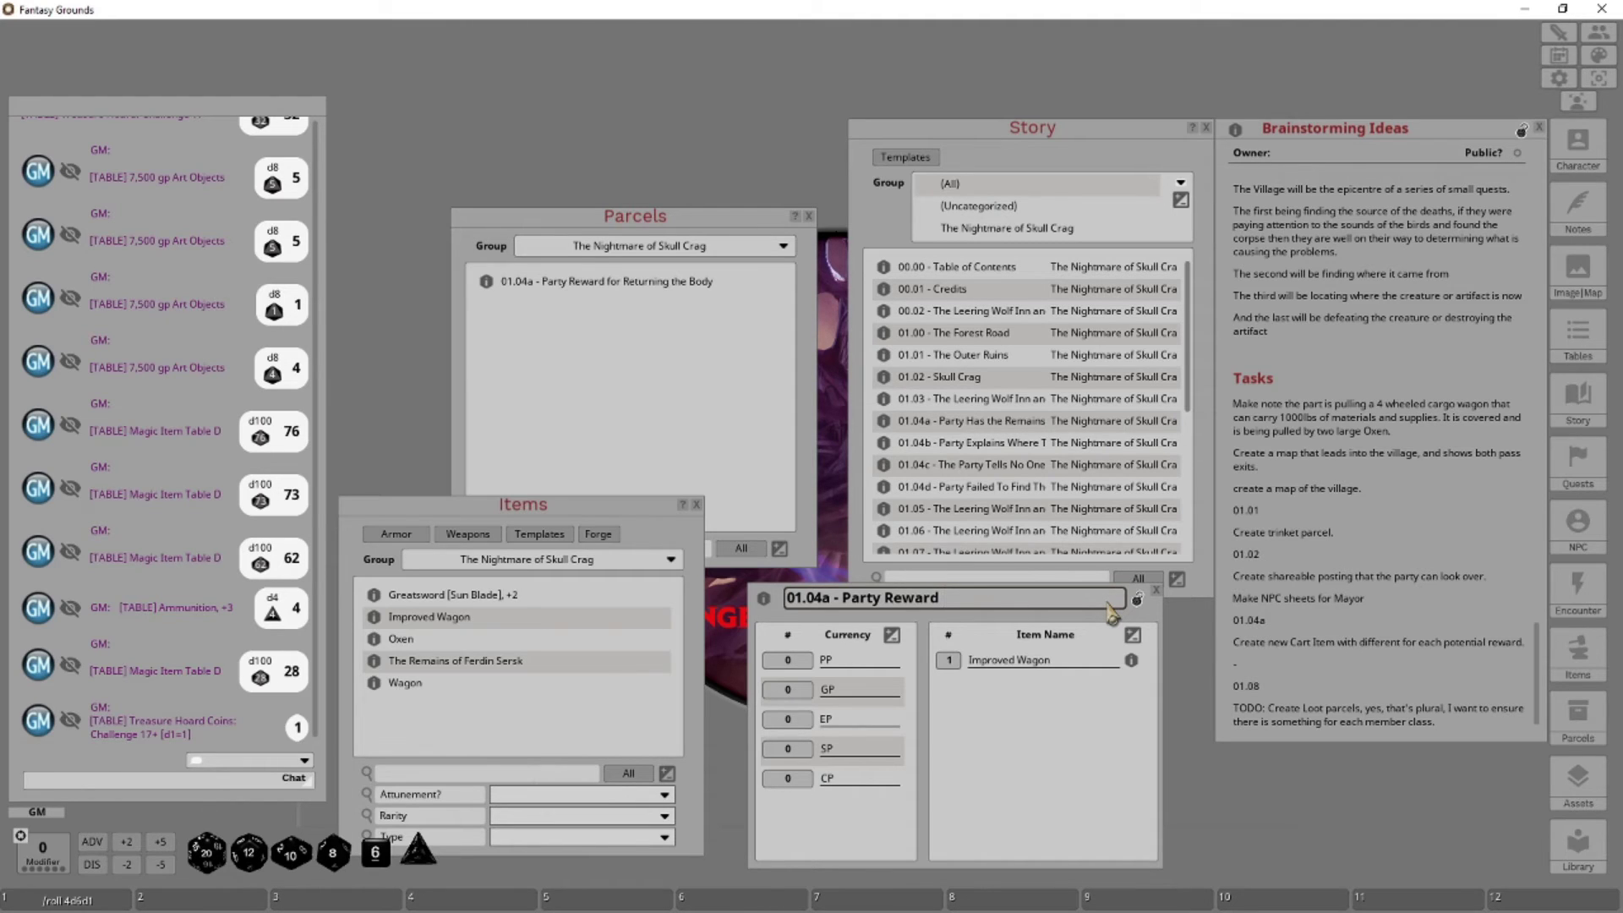
Complete the parcel name as "01.04a - Party Reward If Body Returned", lock the parcel and close it
text(If Body Returned)
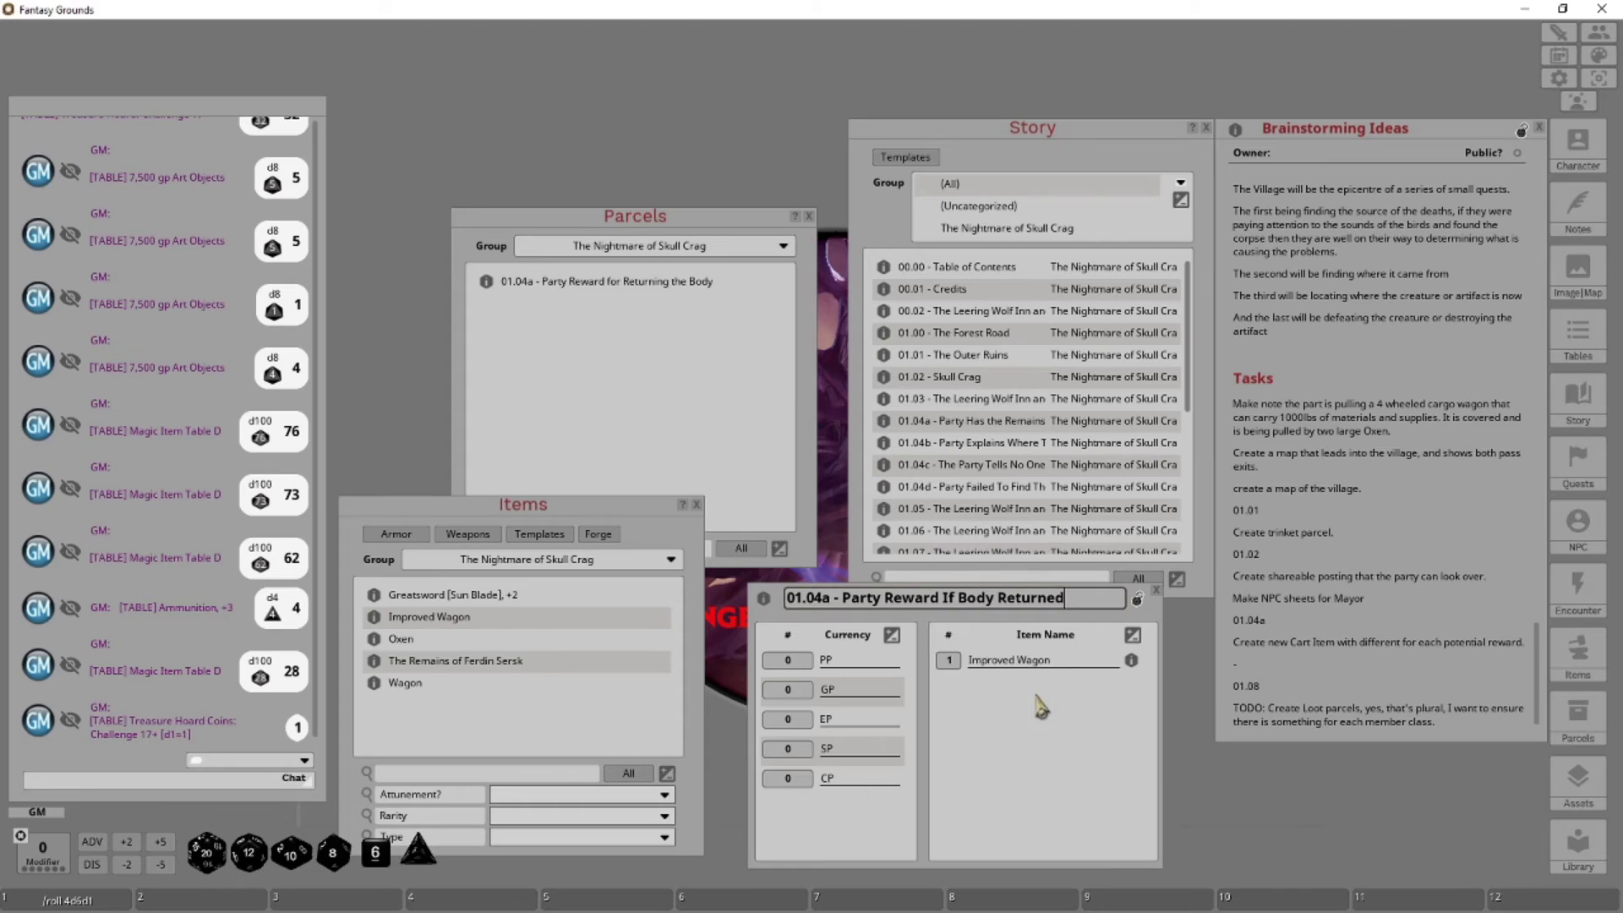
click(1136, 602)
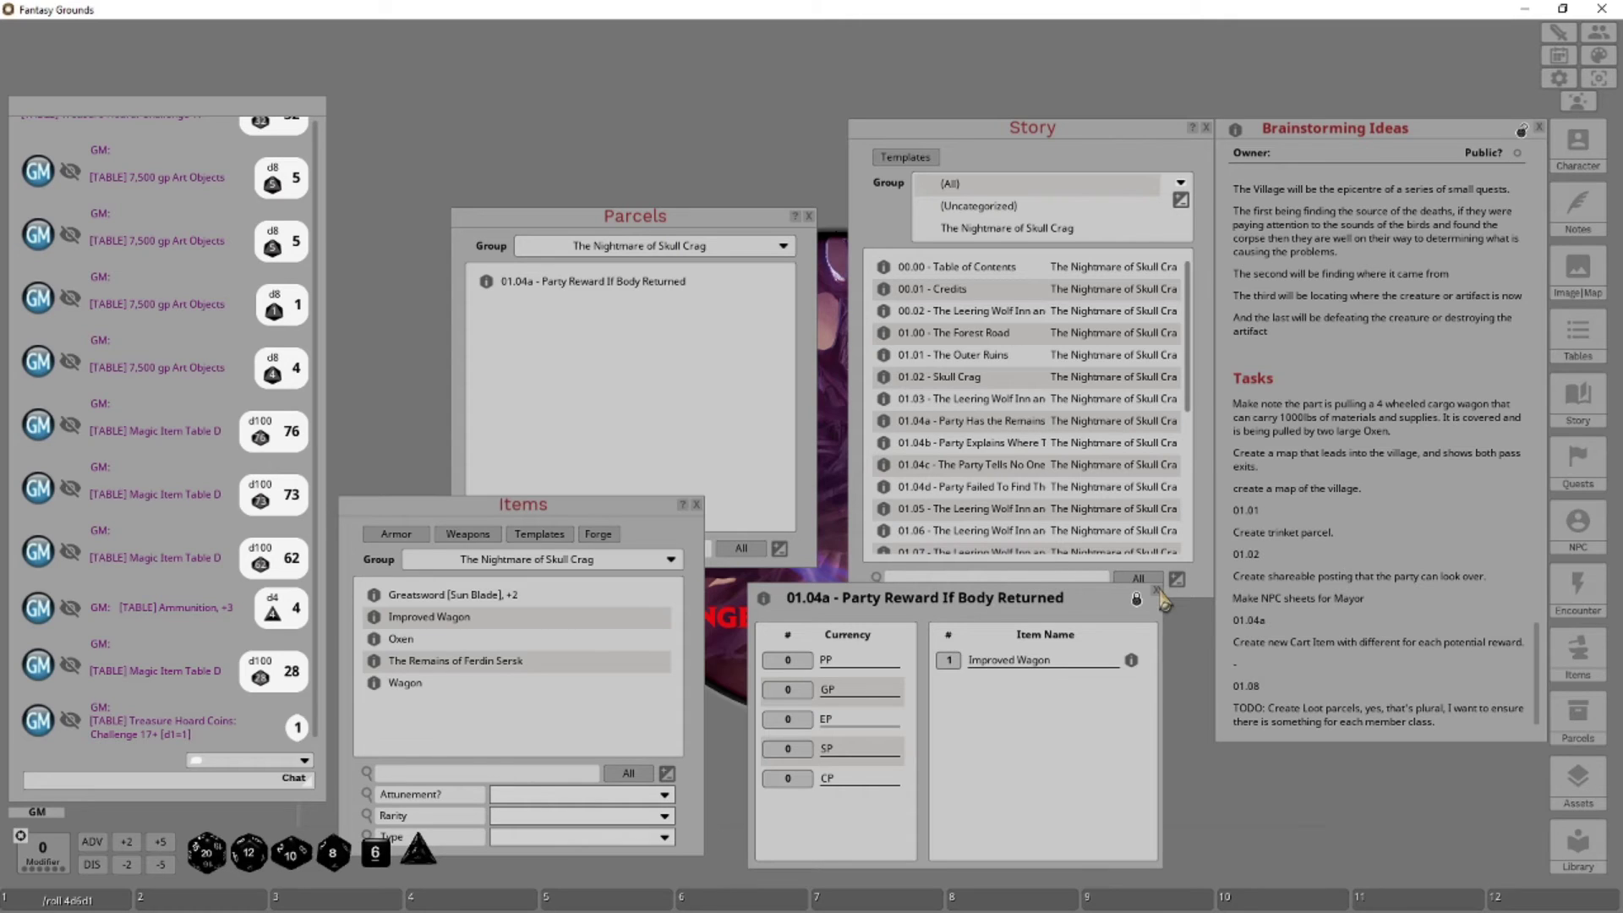
click(1157, 591)
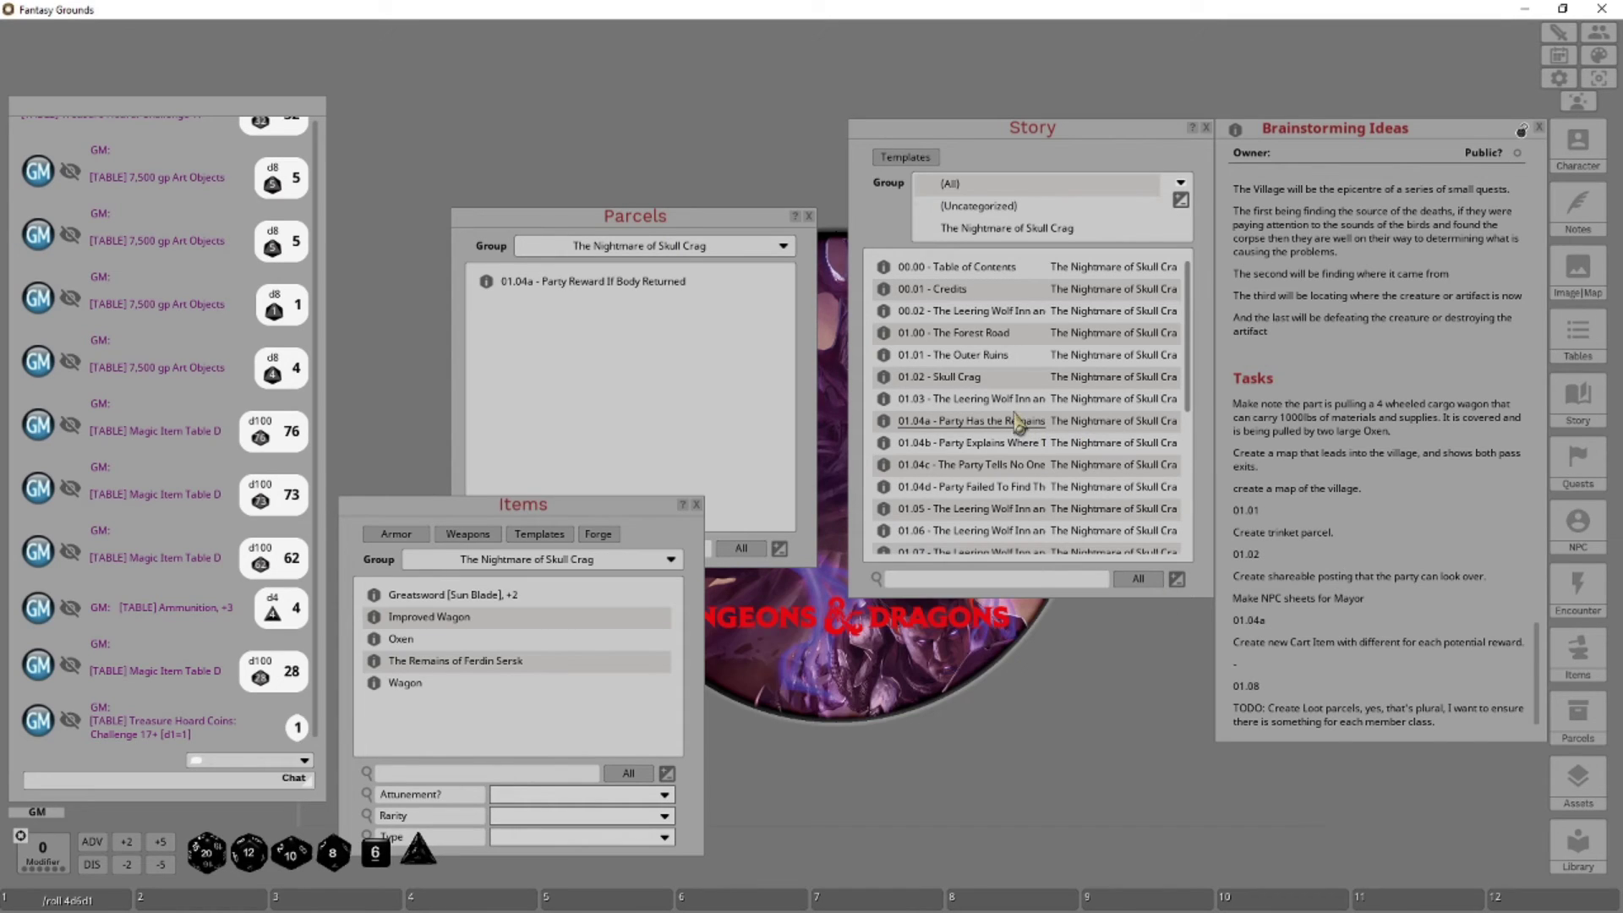
Open the 01.04a story entry clear of the parcel list and place the cursor after its Improved Wagon link
click(1006, 421)
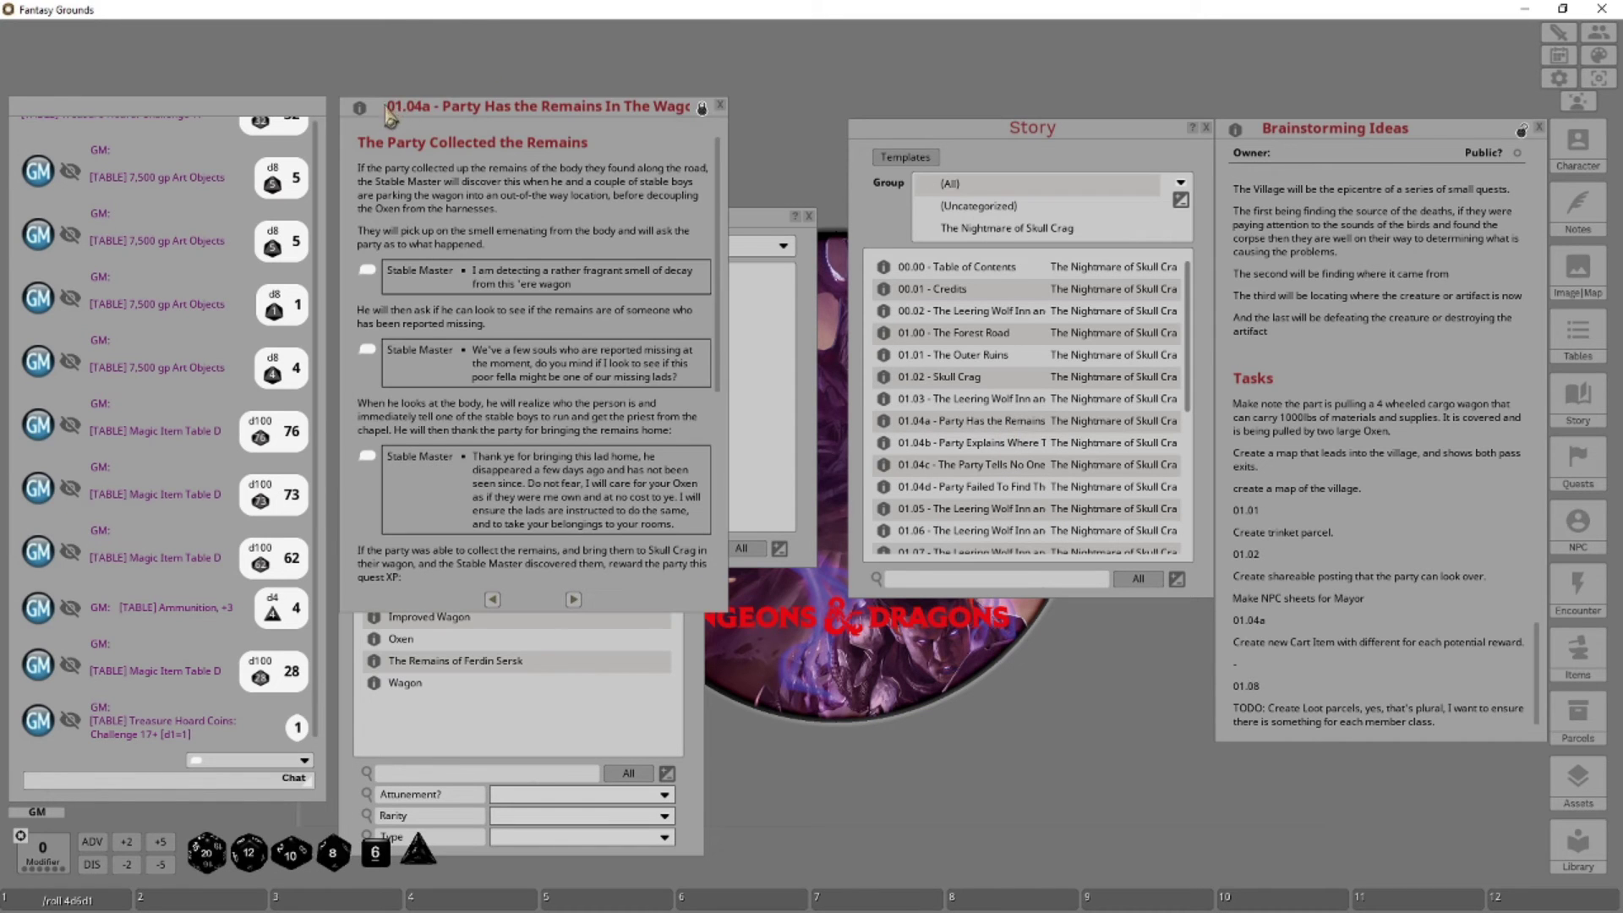
drag(444, 416, 1012, 550)
scroll(1011, 549, down, 5)
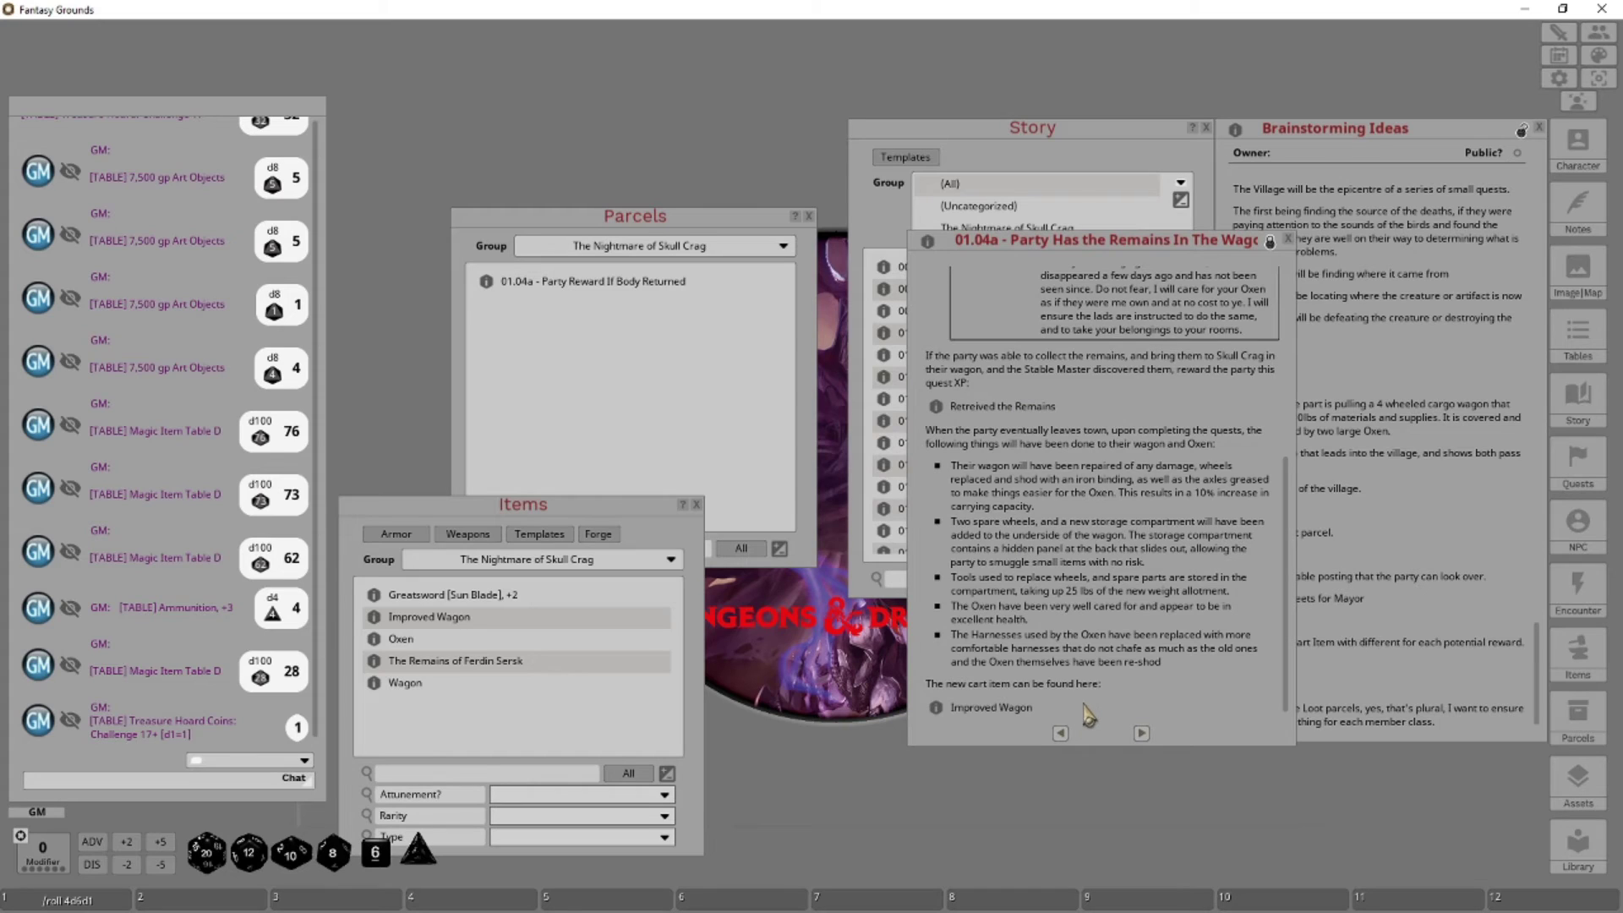
click(1047, 719)
key(Return)
key(ctrl)
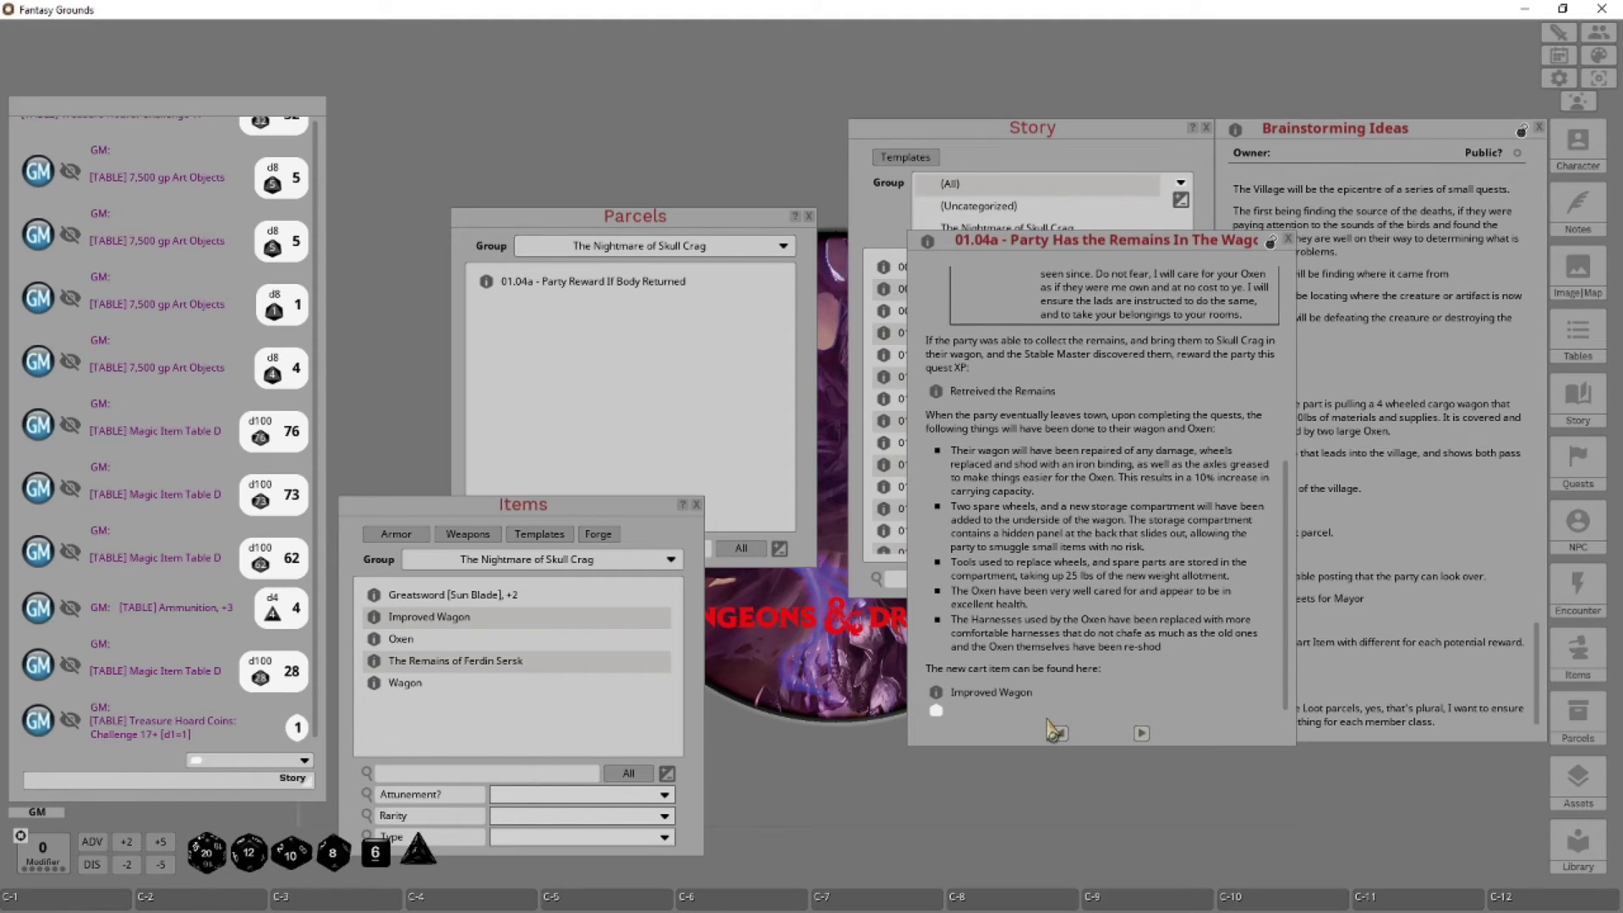
key(ctrl+BackSpace)
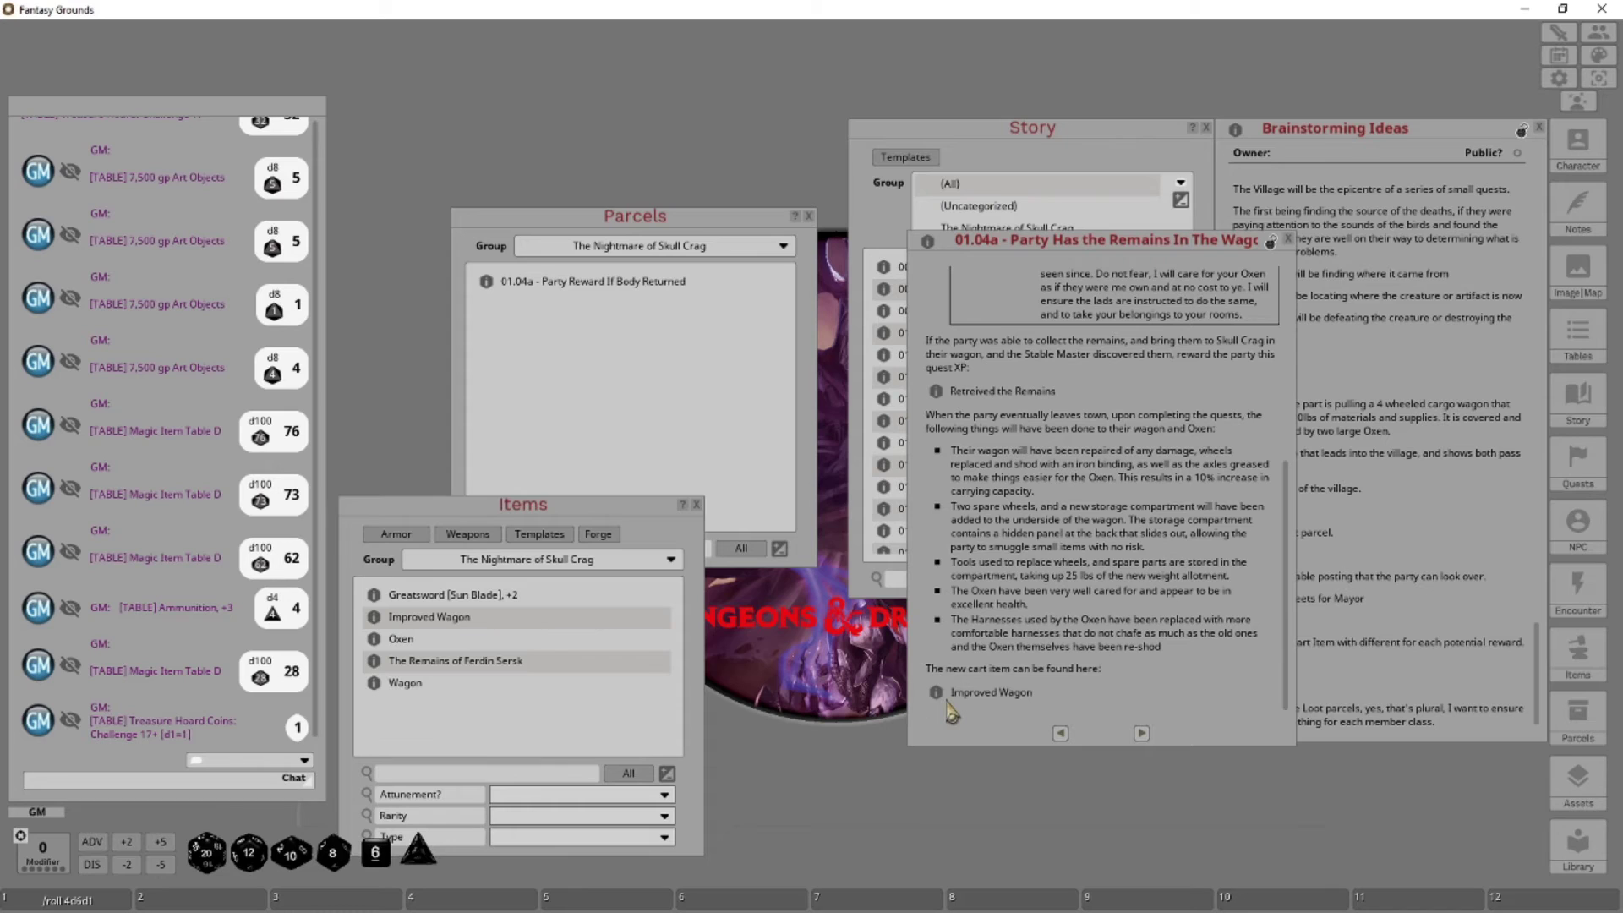
Add the line "This is the loot parcel that can be used:" below the Improved Wagon link in the 01.04a story entry
key(shift)
key(shift+Return)
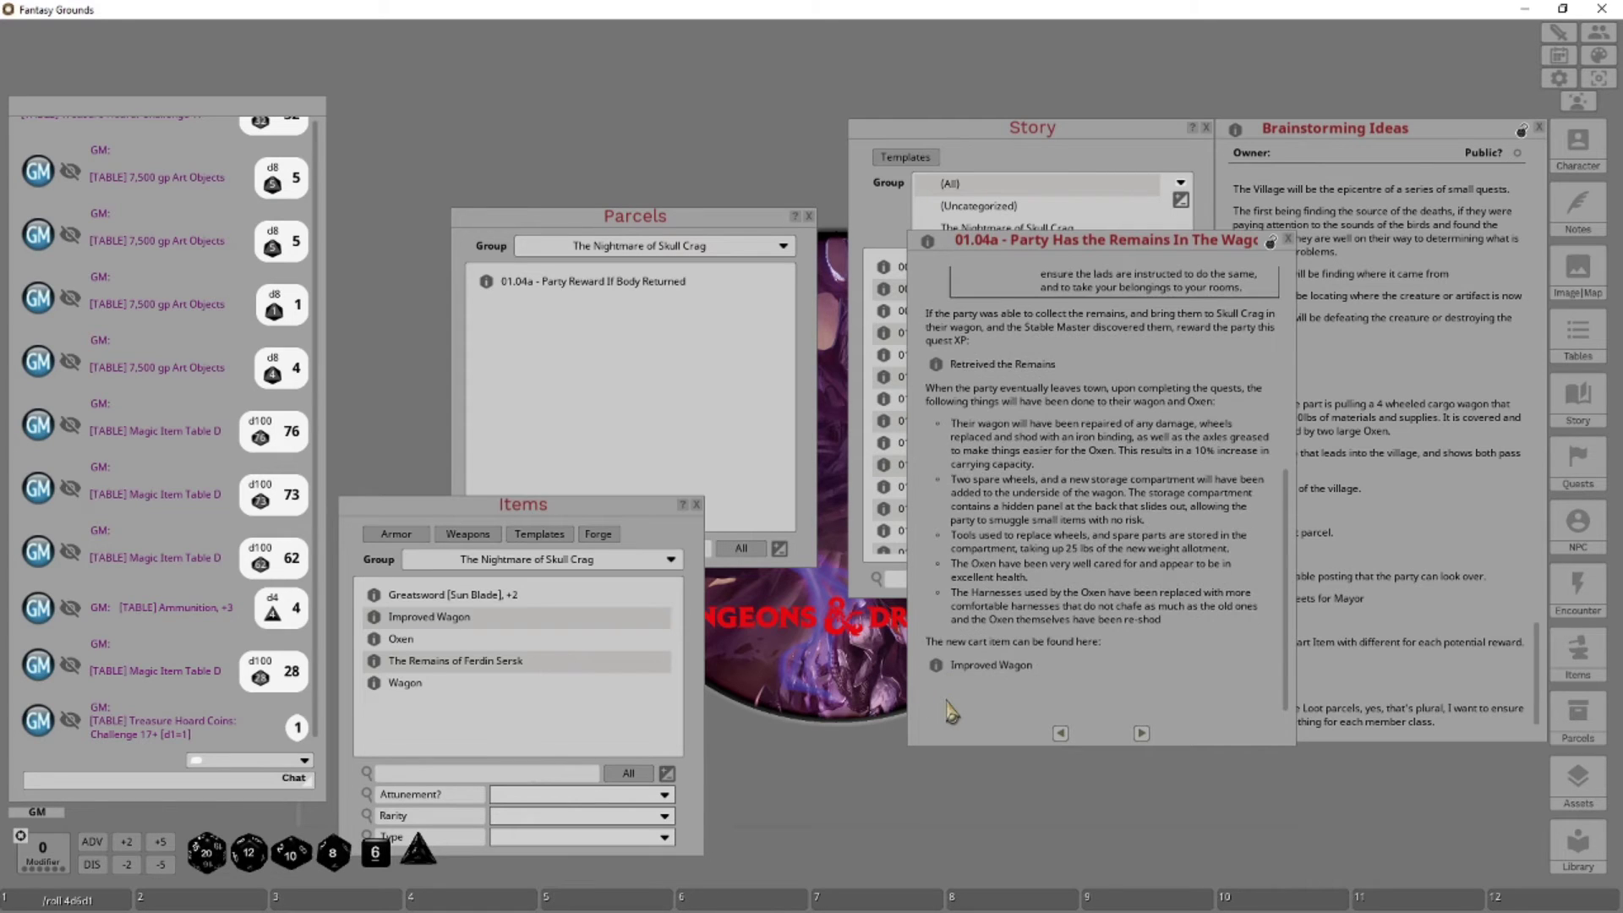
text(This is t)
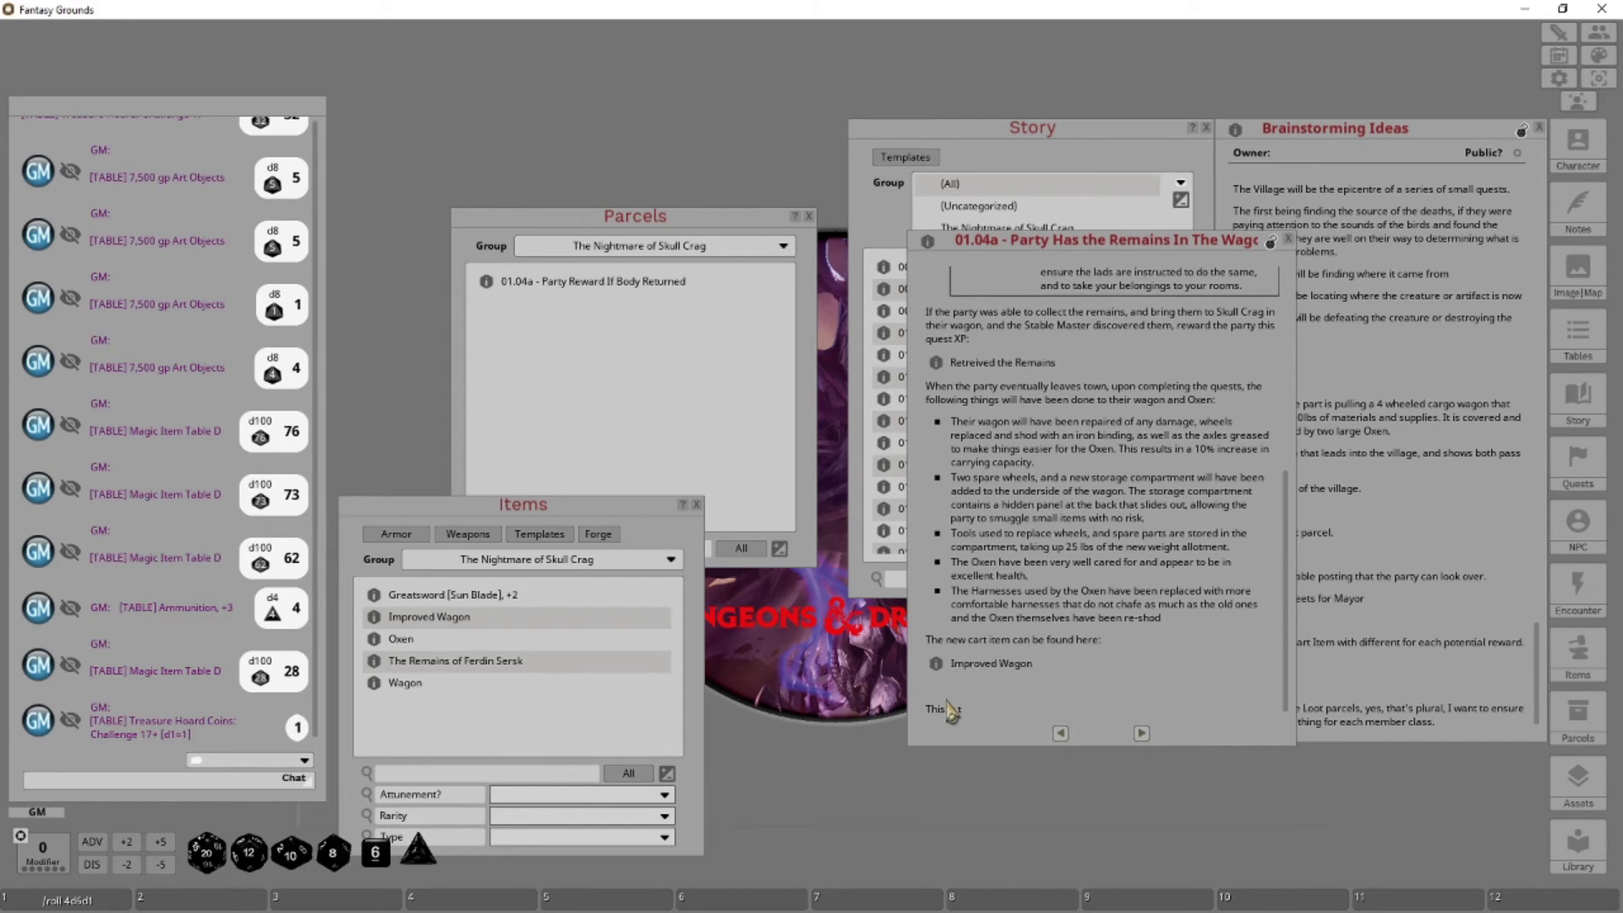
text(he Loot Par)
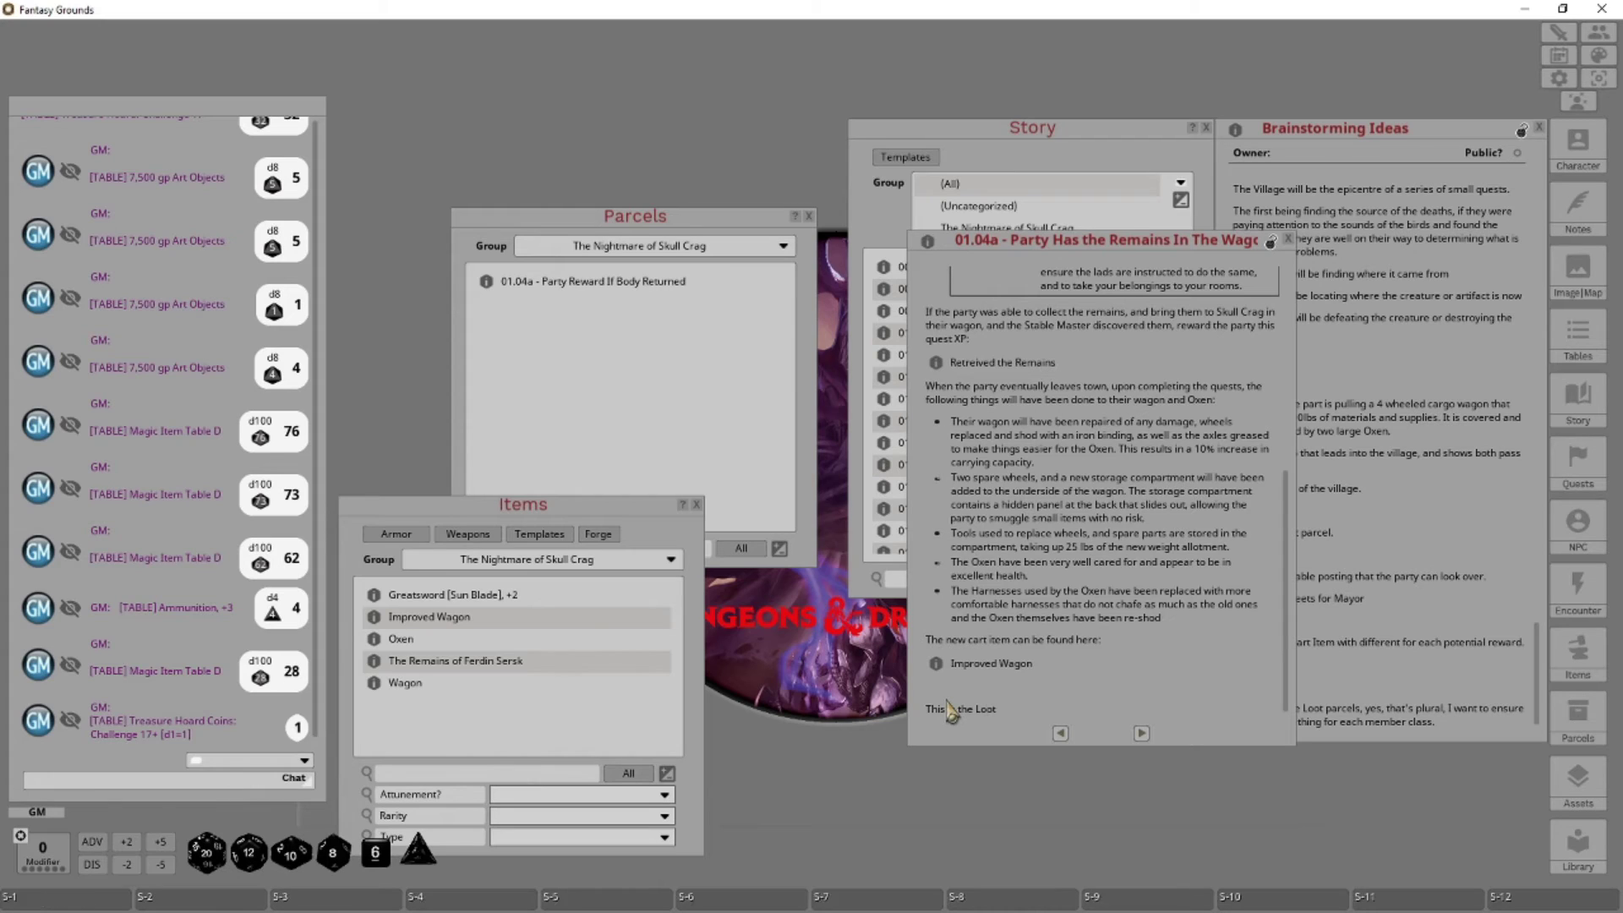
key(BackSpace)
key(BackSpace)
key(BackSpace)
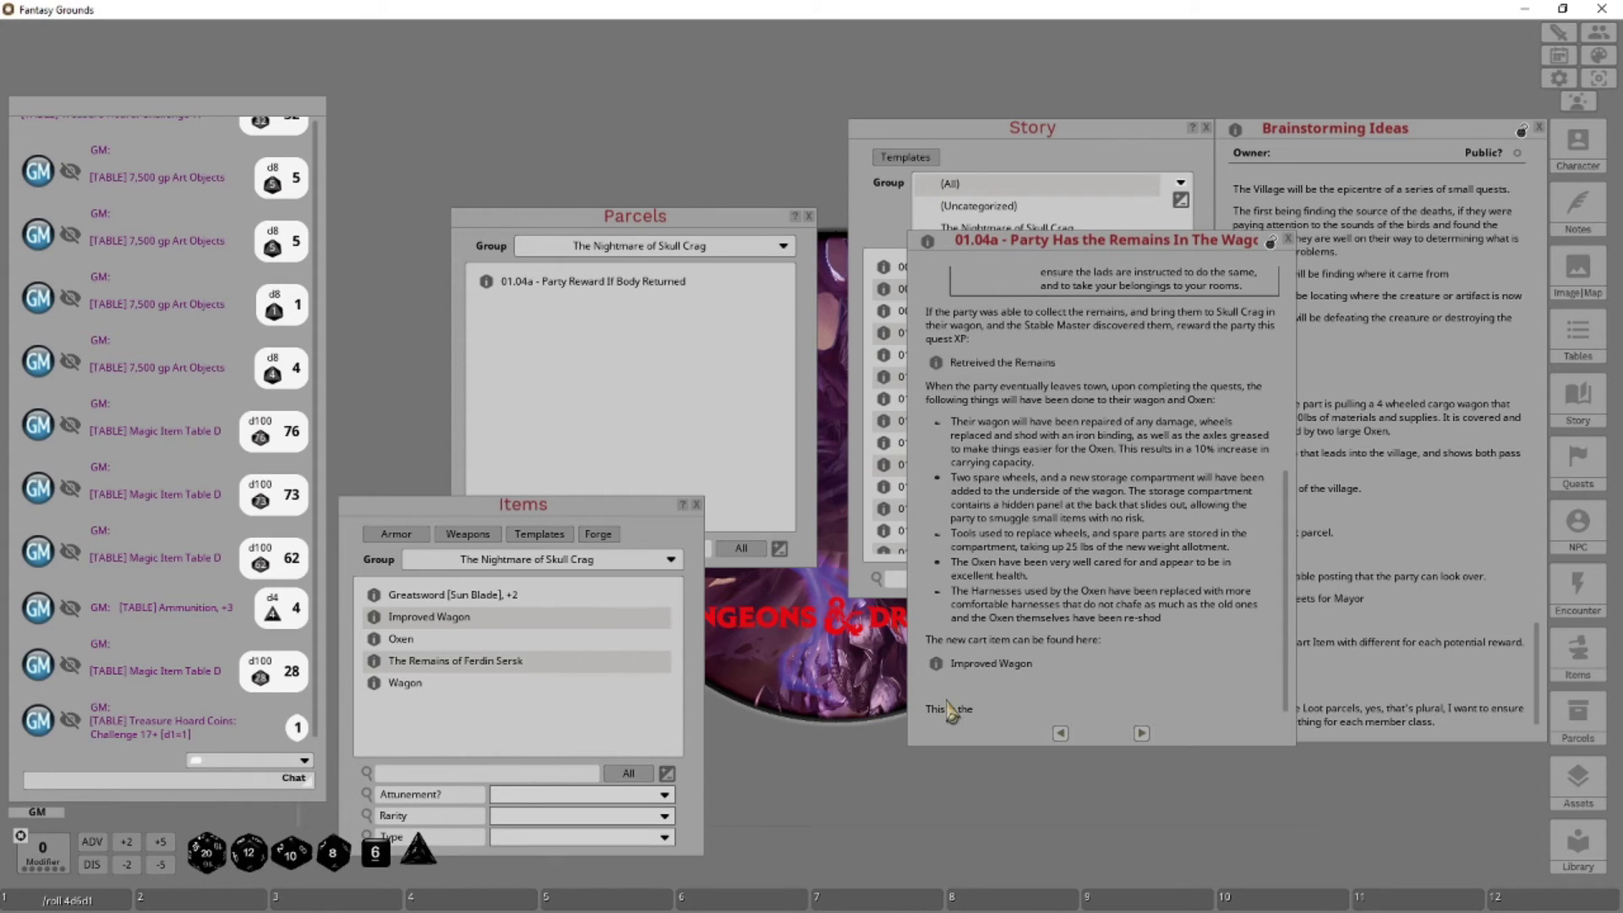
text(loot parcel that can be used:)
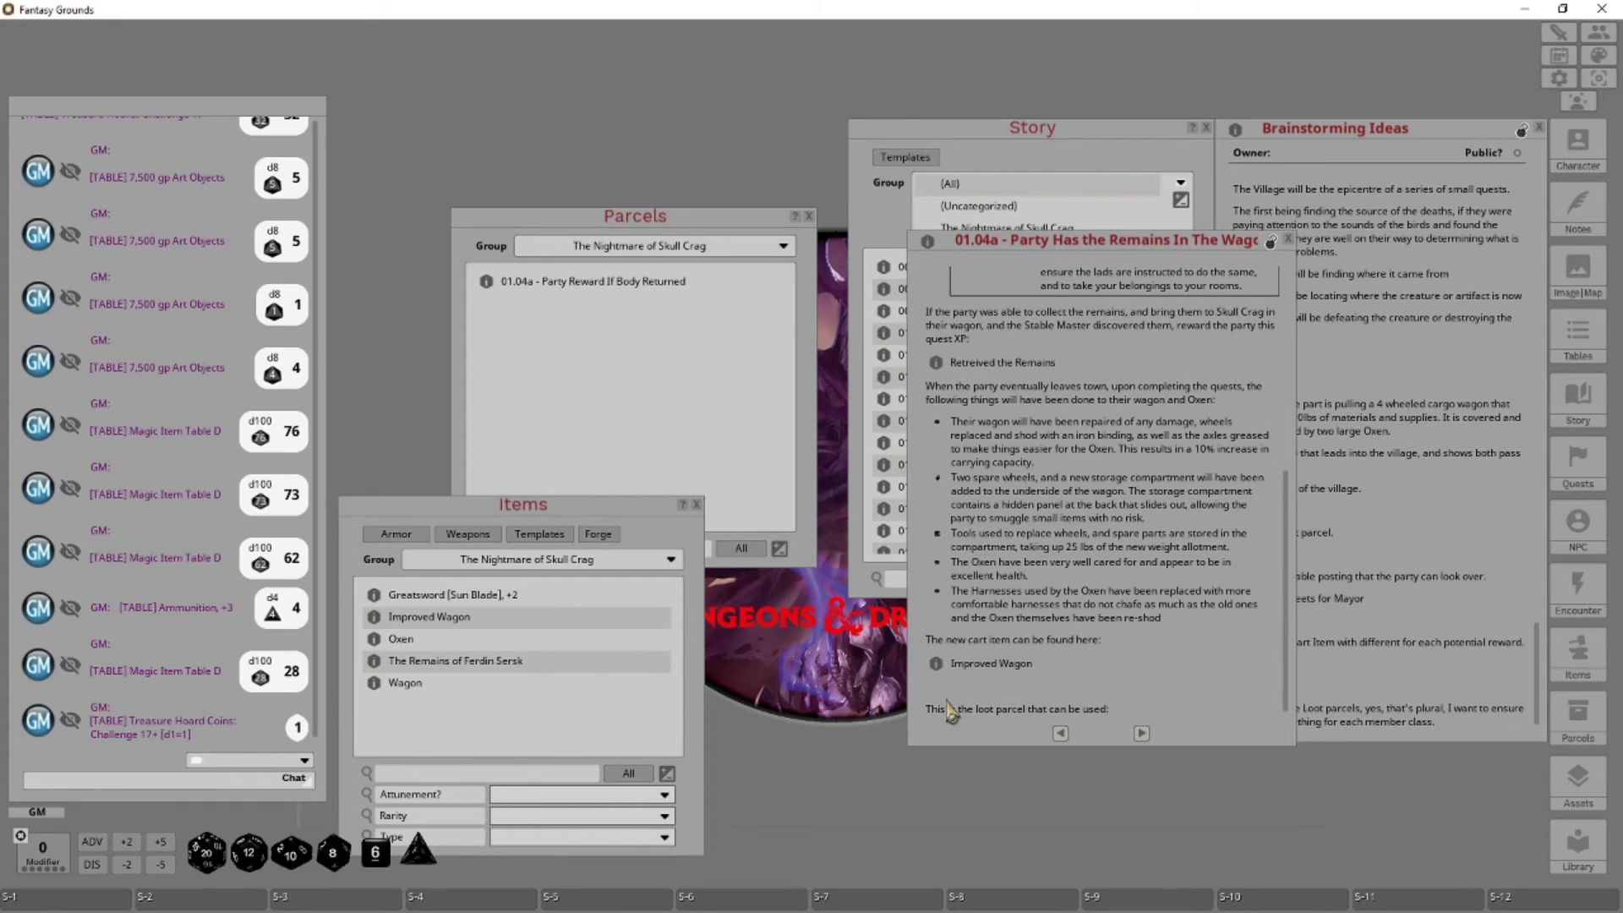
Link the parcel "01.04a - Party Reward If Body Returned" below the loot parcel line, lock the story entry and close it
key(Return)
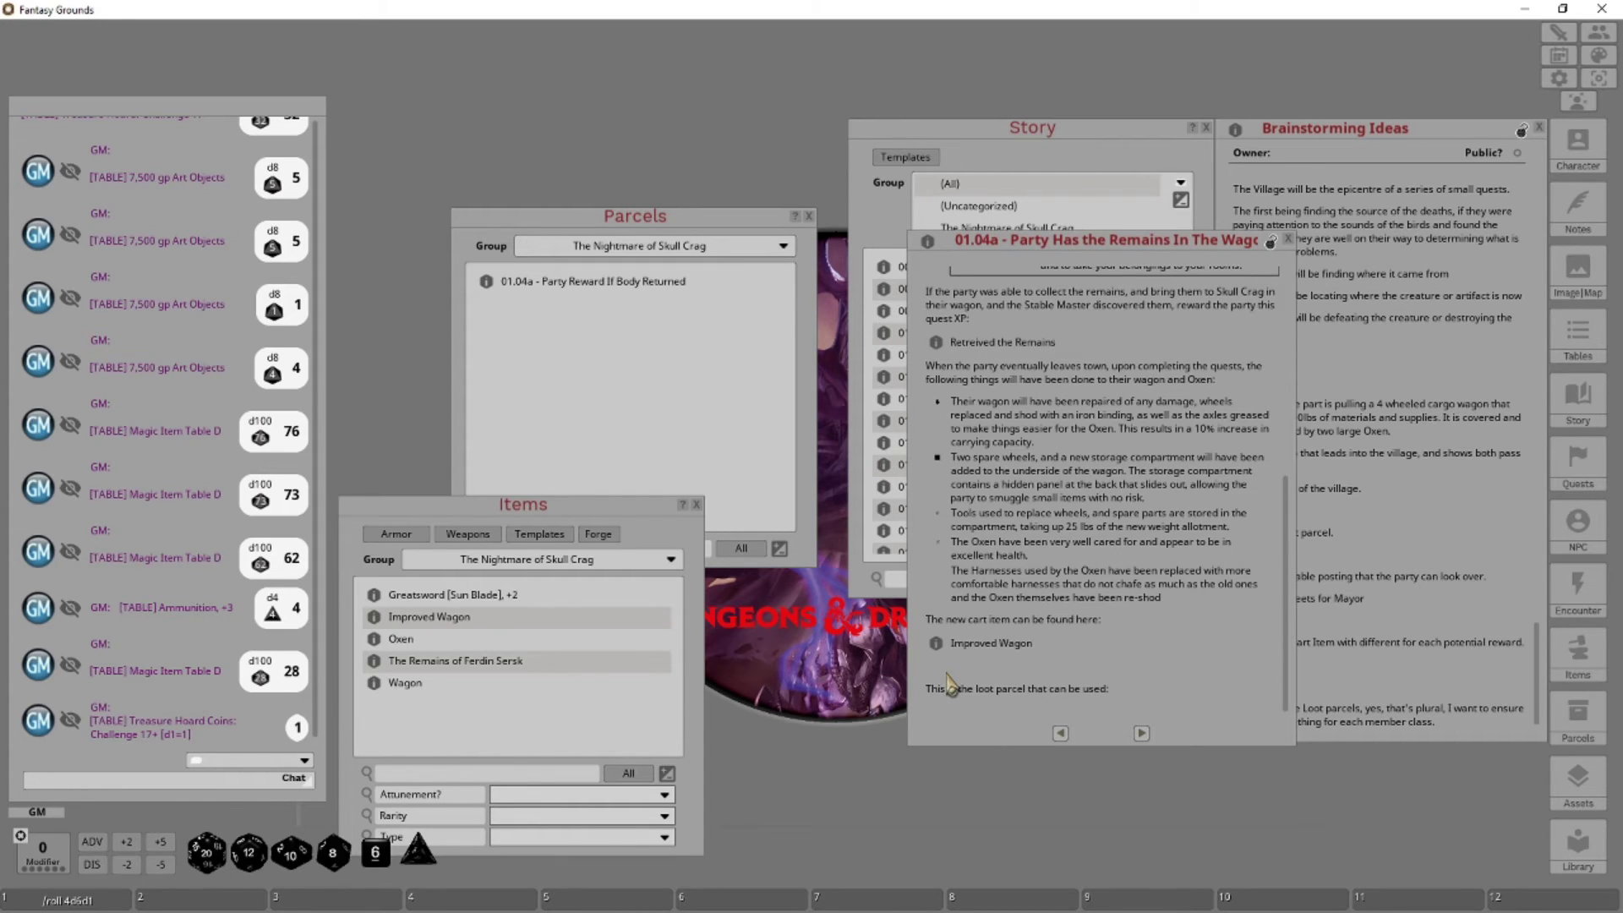
key(BackSpace)
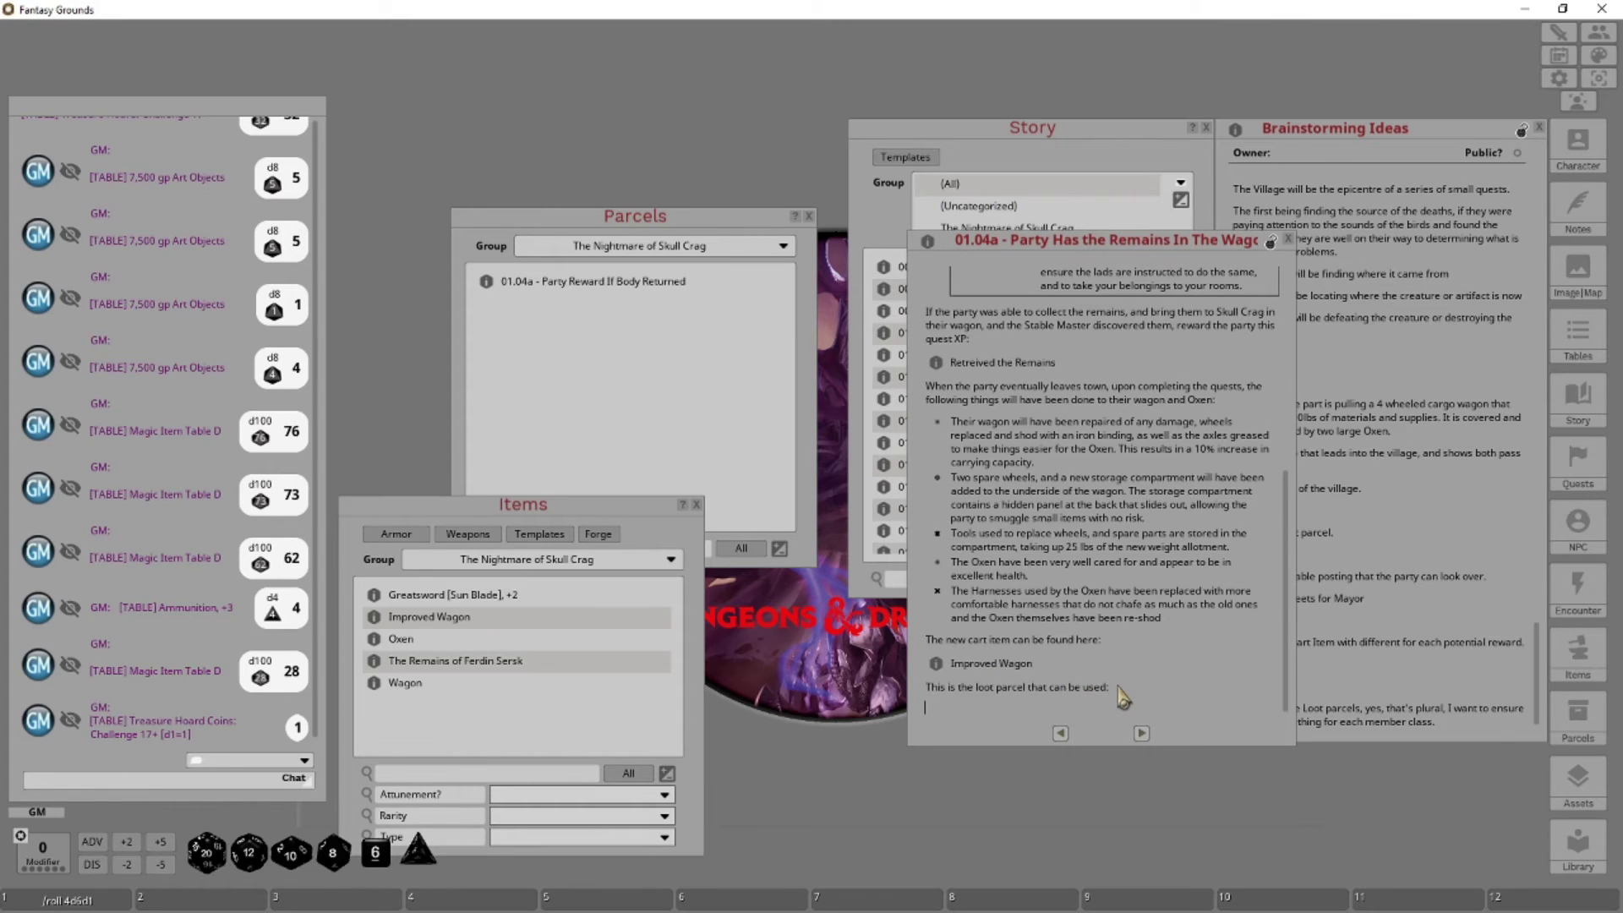
drag(487, 286, 948, 715)
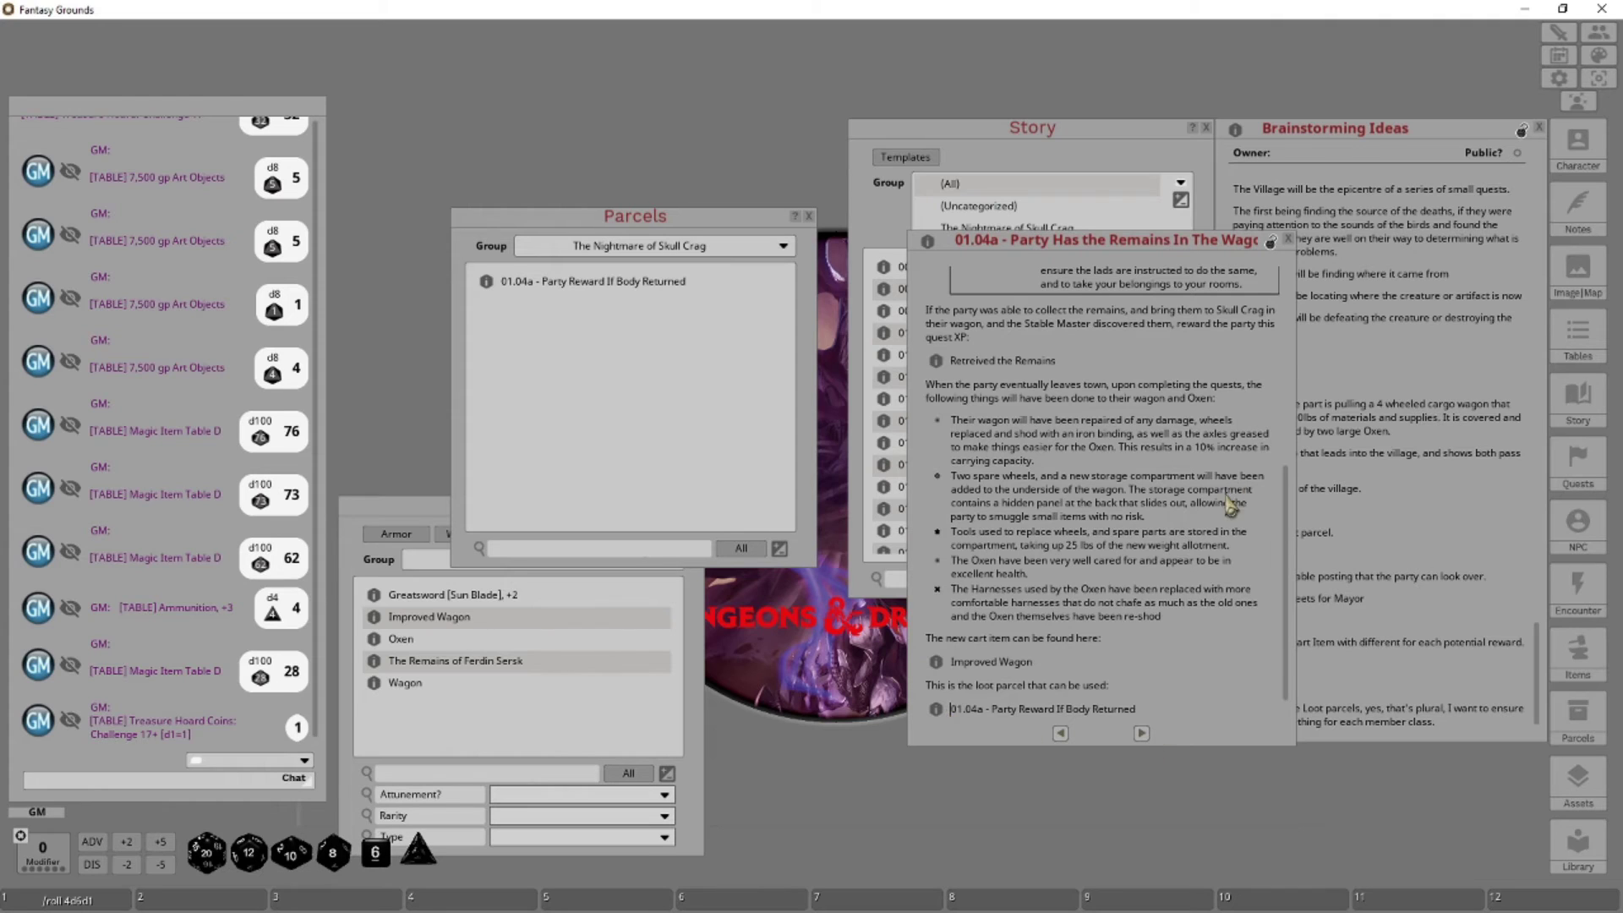
scroll(1230, 505, down, 1)
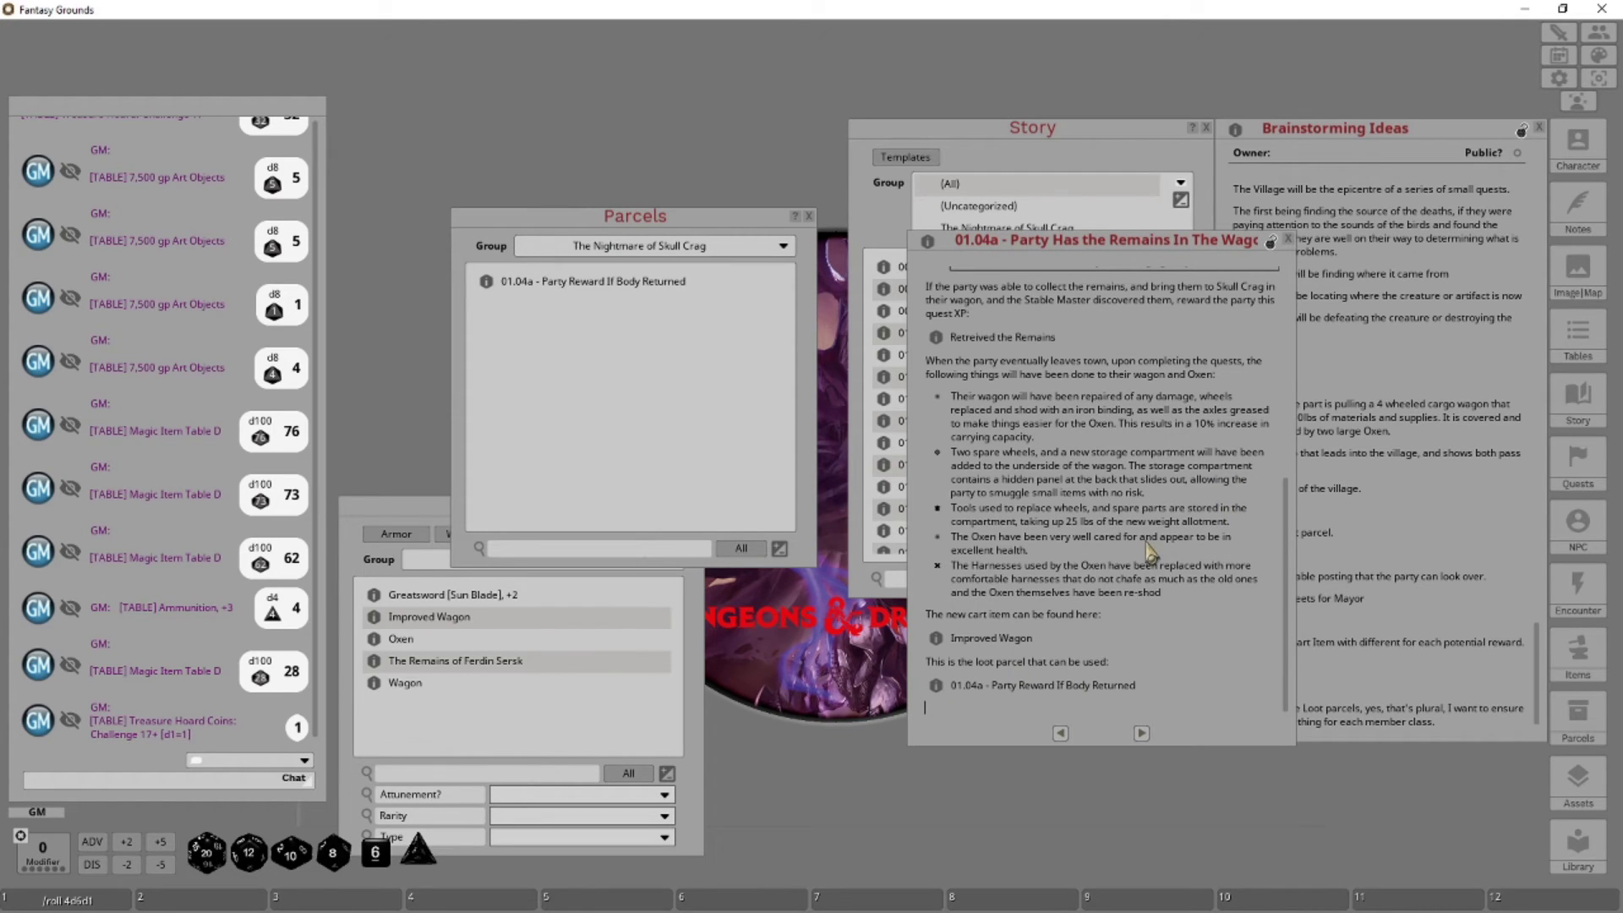
click(1269, 243)
click(1288, 240)
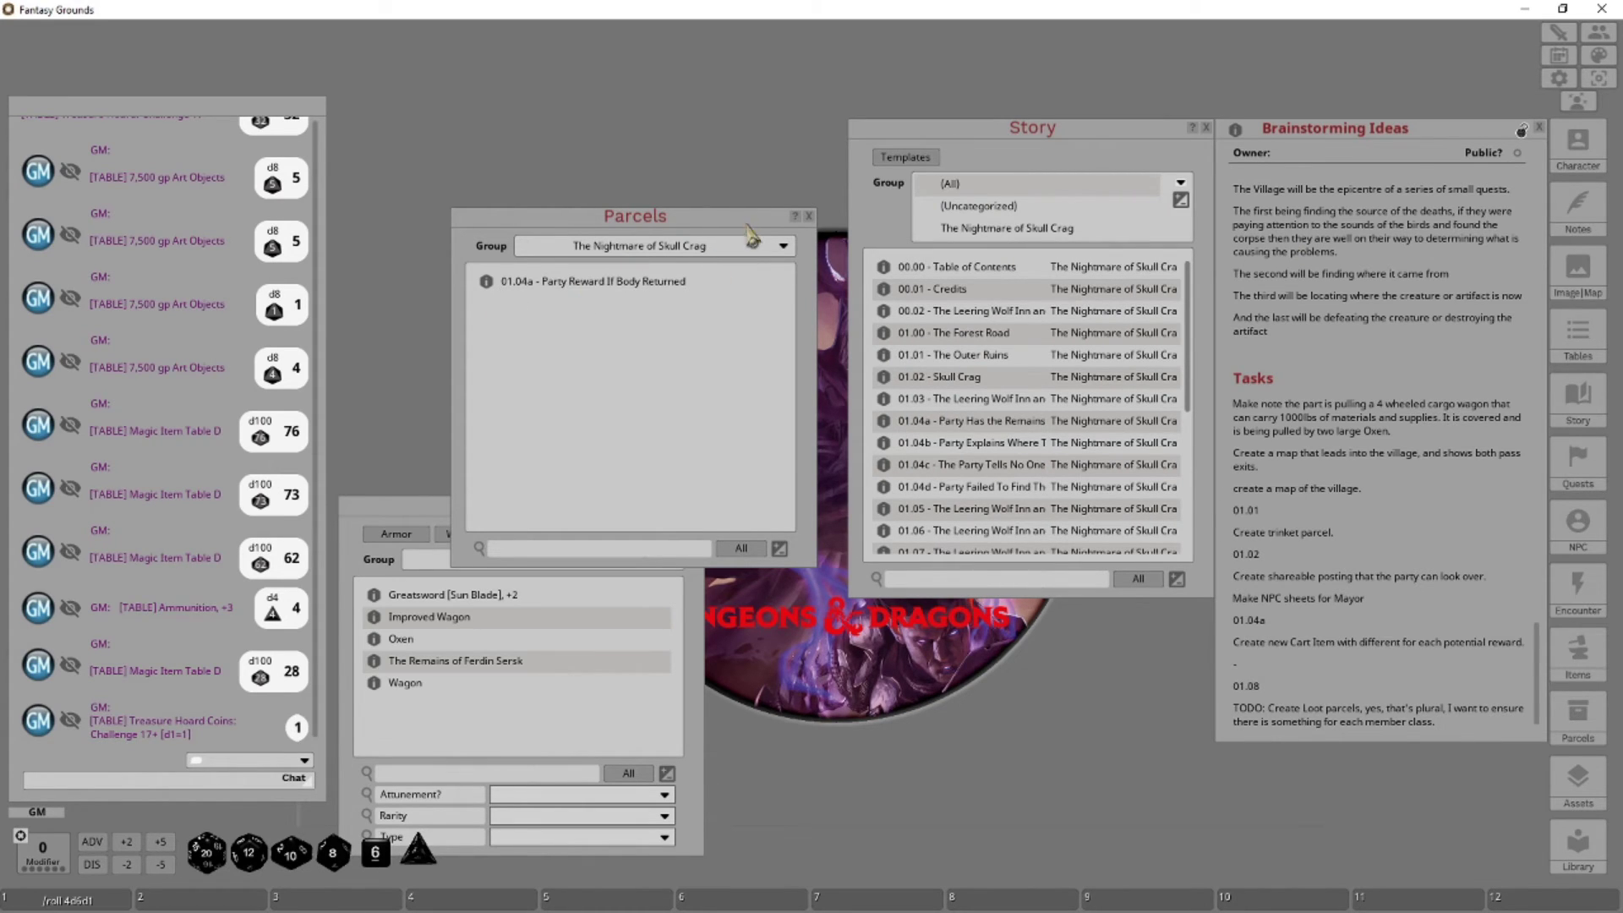
Place the parcel list above the item list and filter the story list to the group The Nightmare of Skull Crag
drag(747, 216, 638, 110)
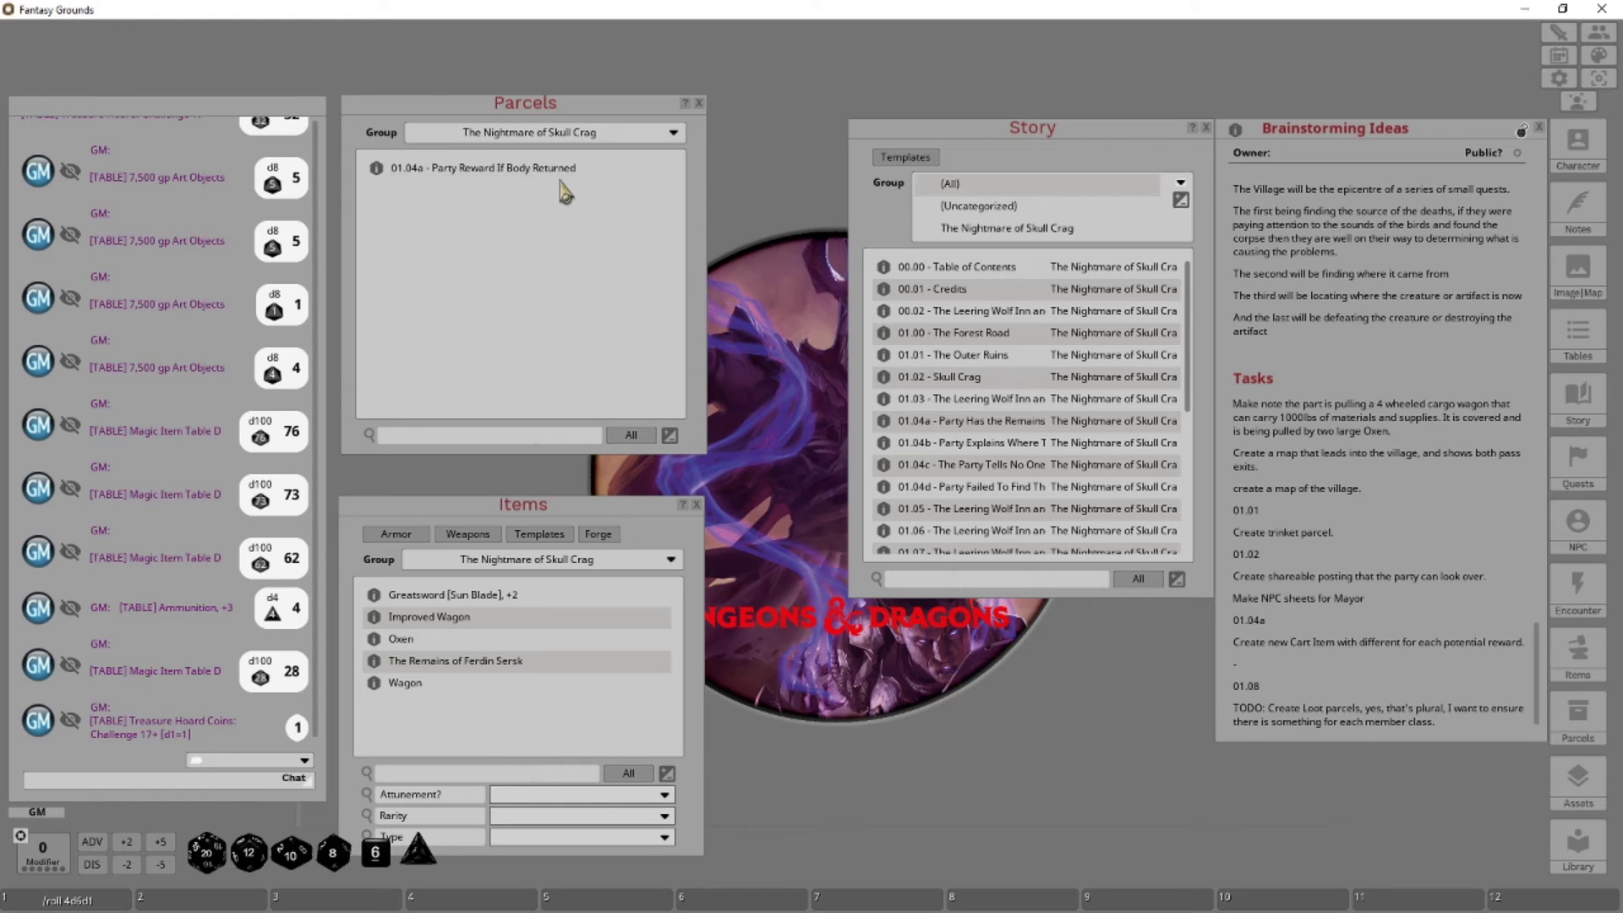
click(1183, 191)
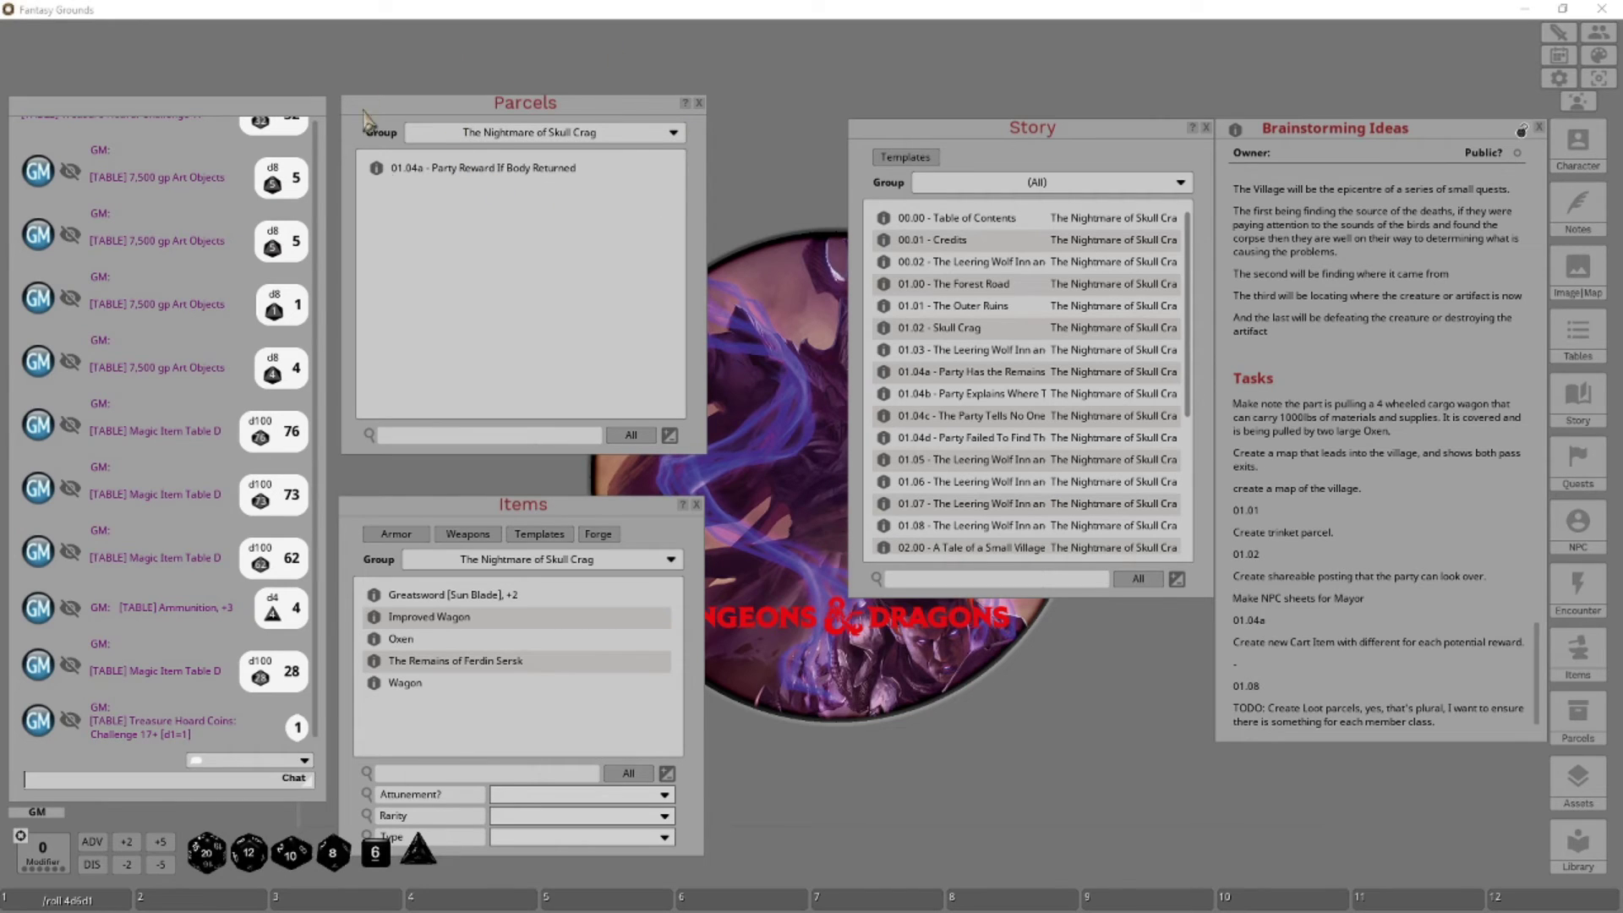
click(1180, 184)
click(1057, 235)
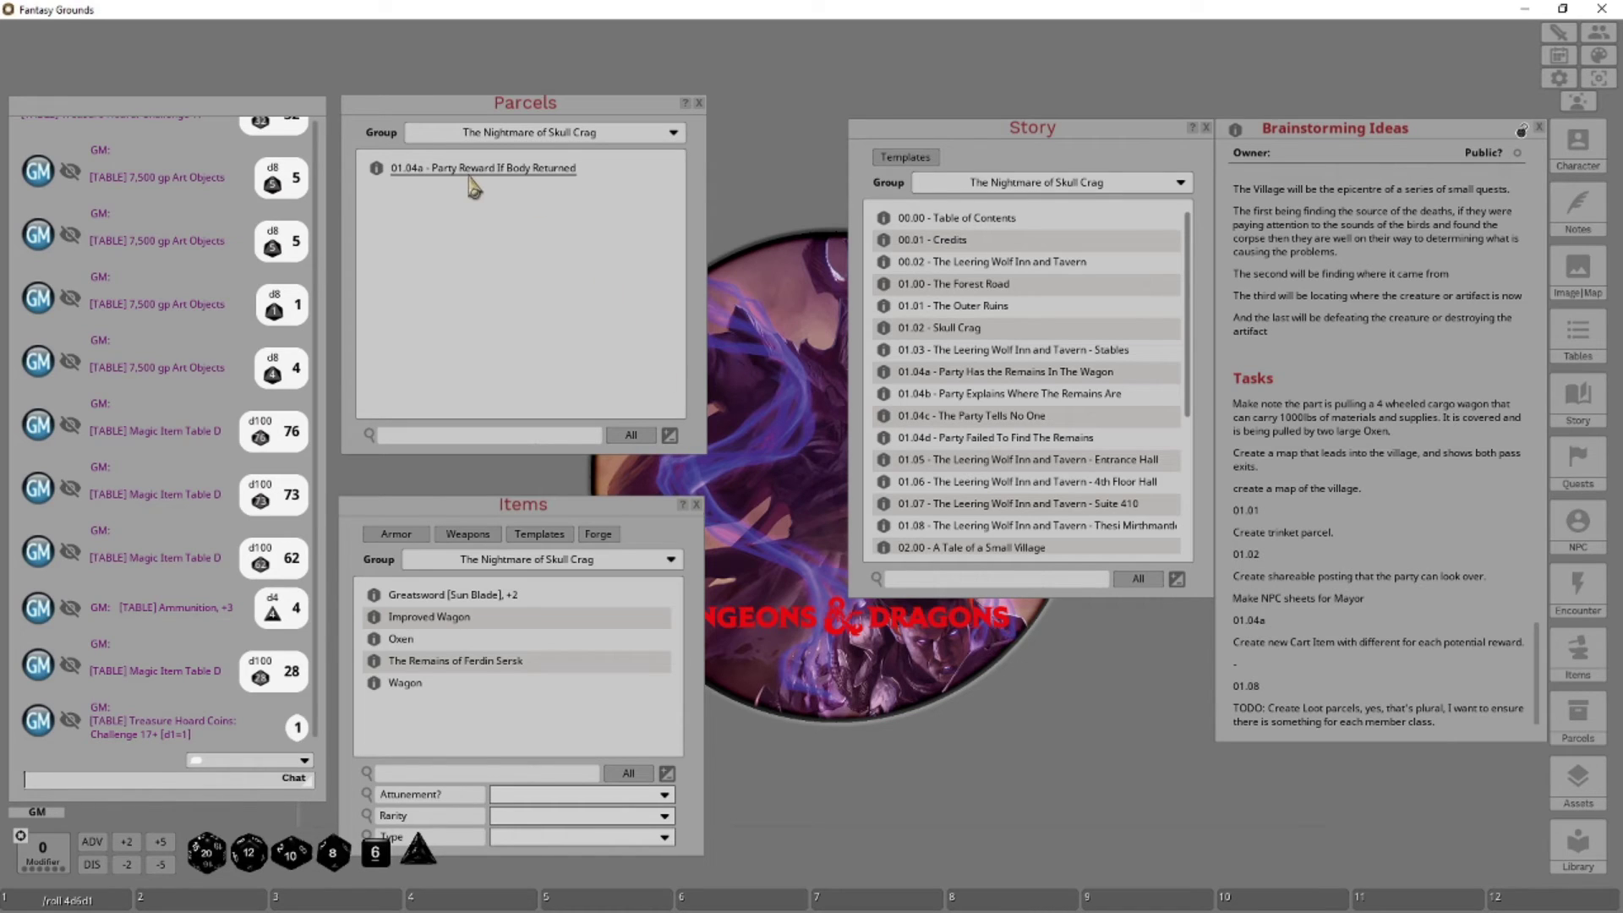
Create two new blank characters, keeping the first character sheet open and clear of the character list
click(1598, 36)
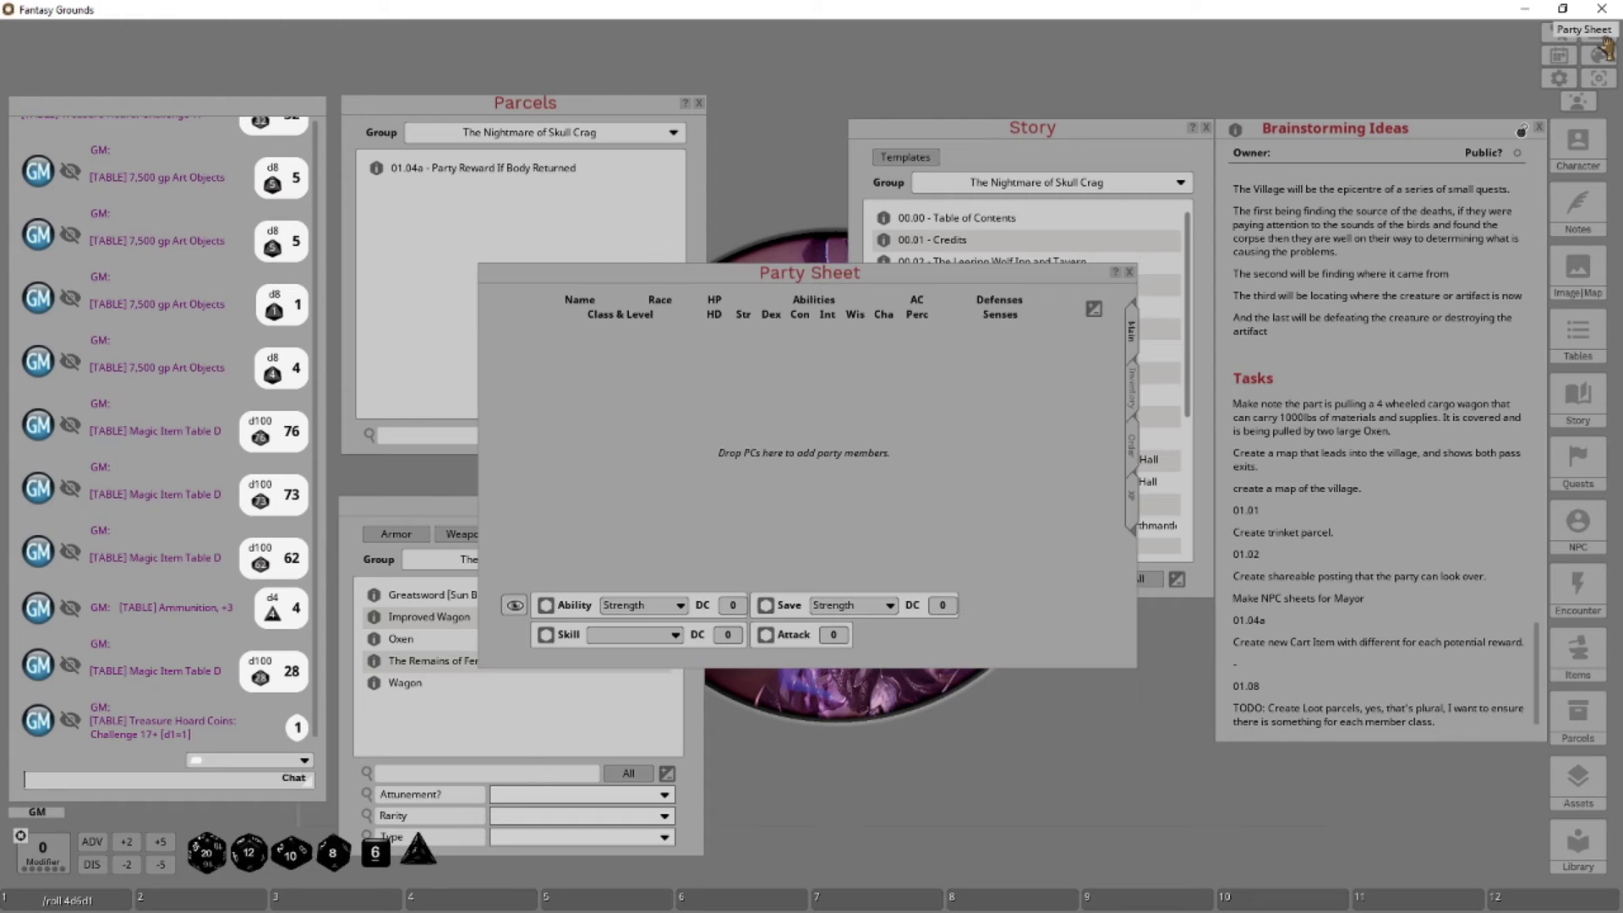
click(1129, 272)
click(1577, 145)
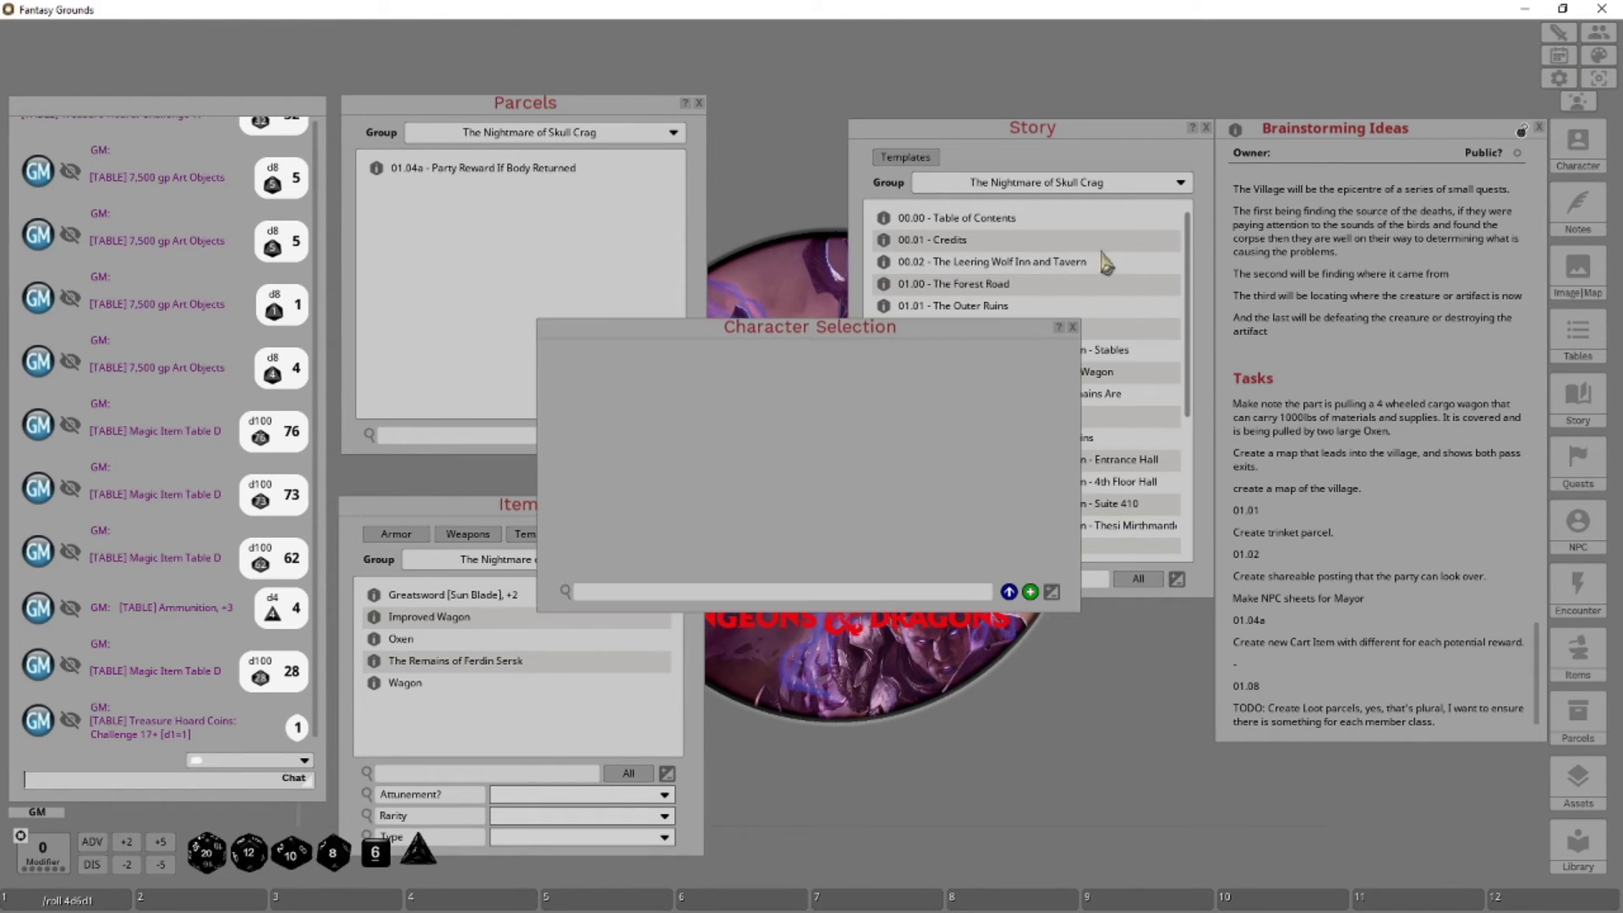
click(1029, 592)
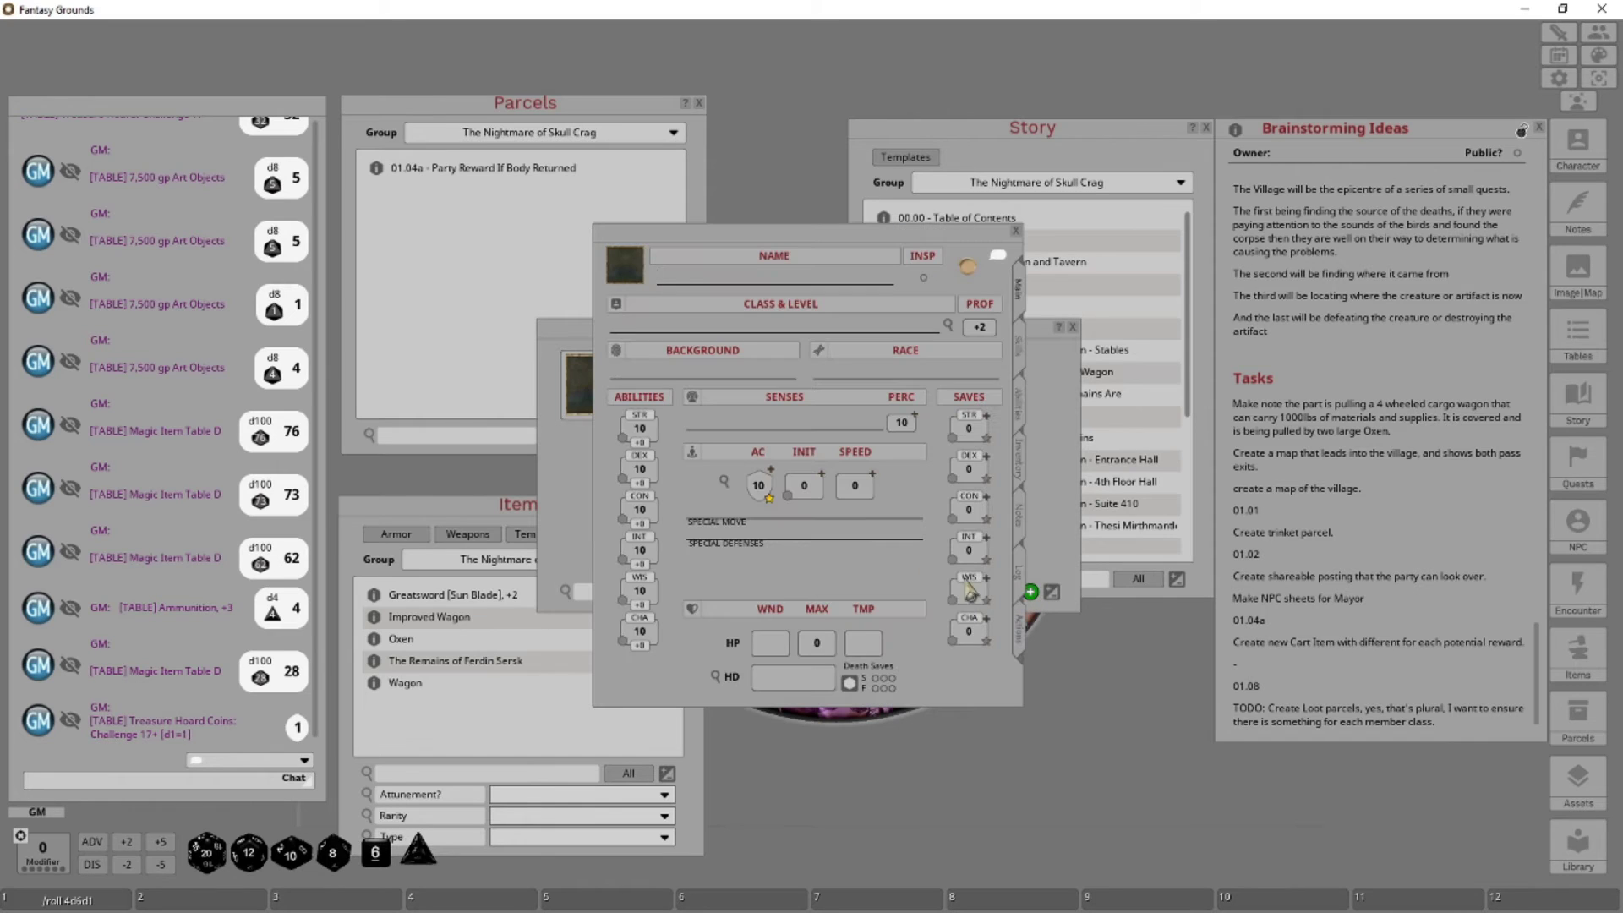
drag(956, 240, 1473, 77)
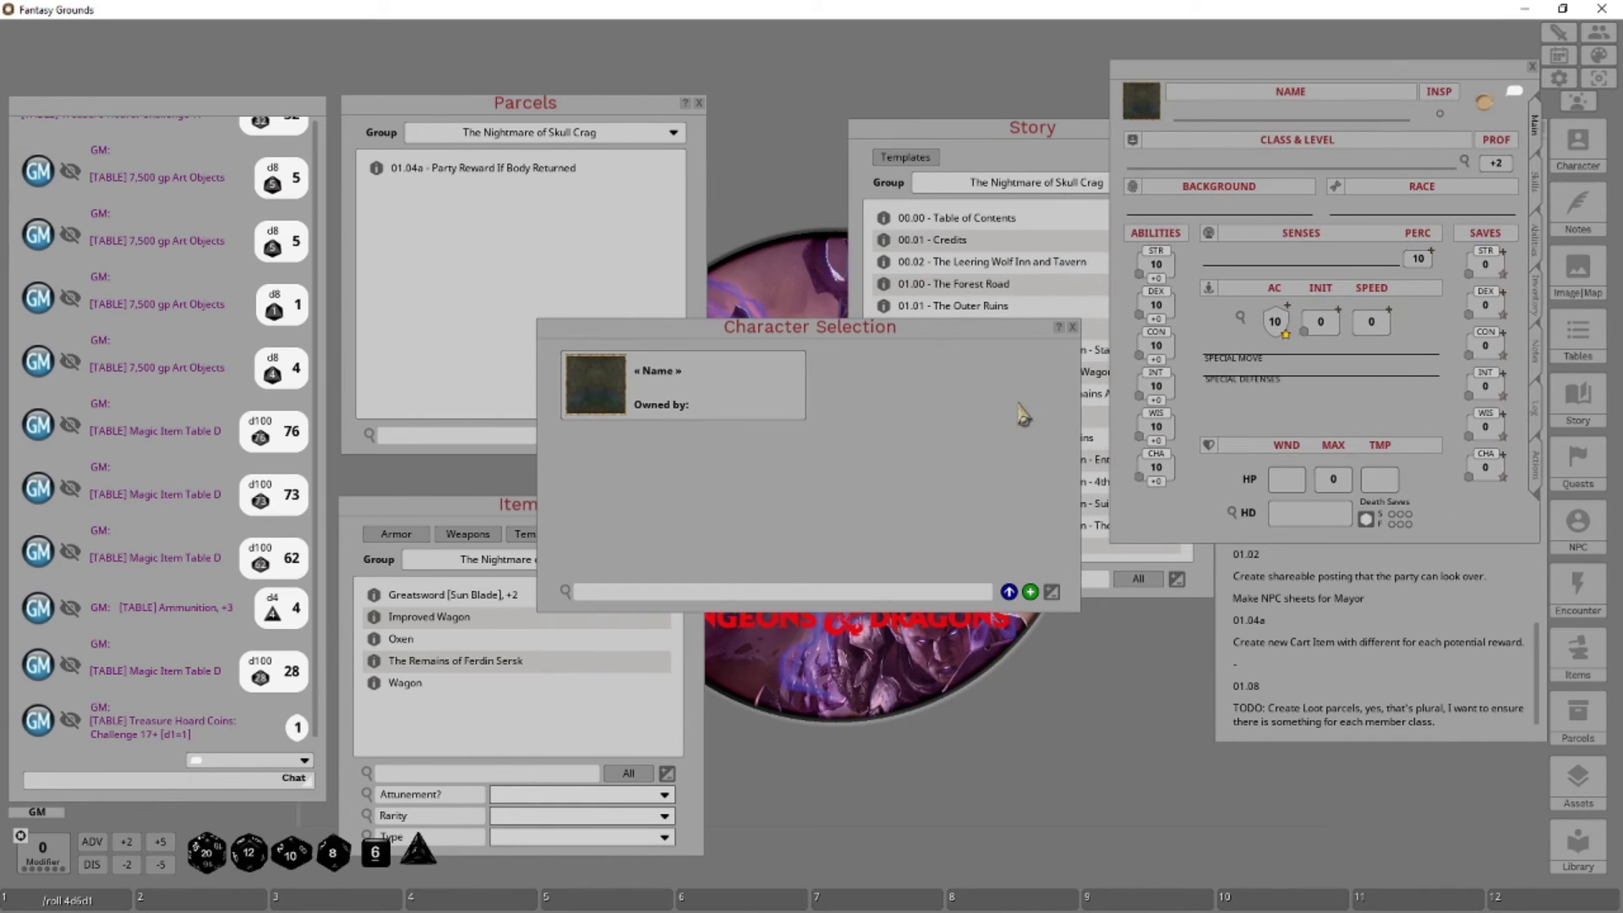
click(1029, 592)
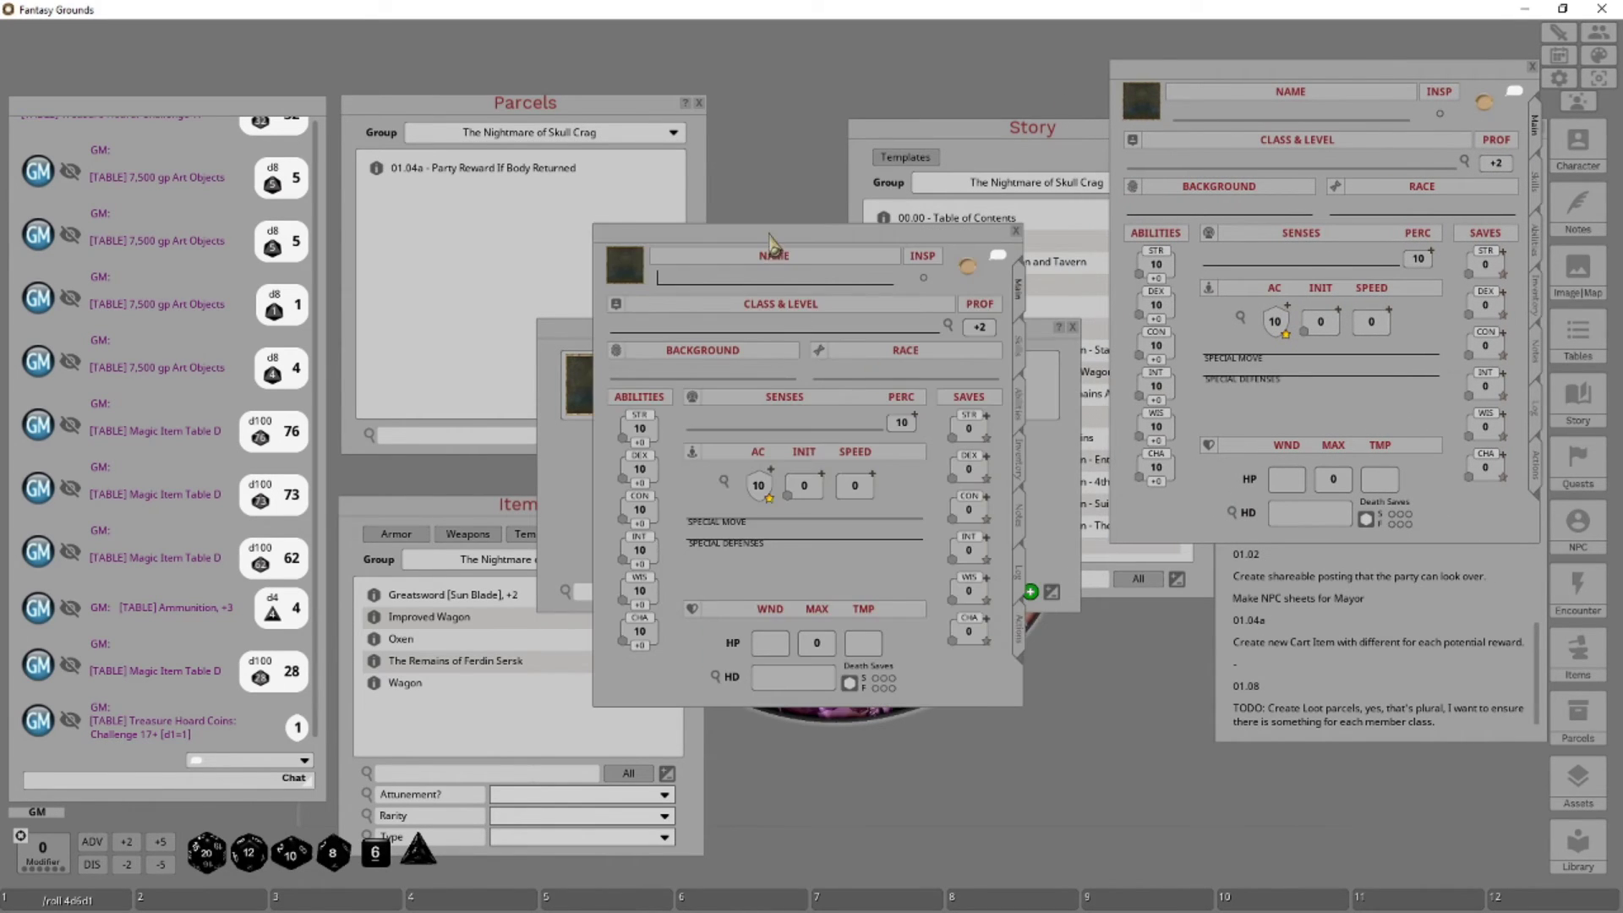
Name the newest character "Player 1" and the other one "Player 2", and close the character list
drag(776, 246, 879, 110)
click(879, 113)
text(Player 1)
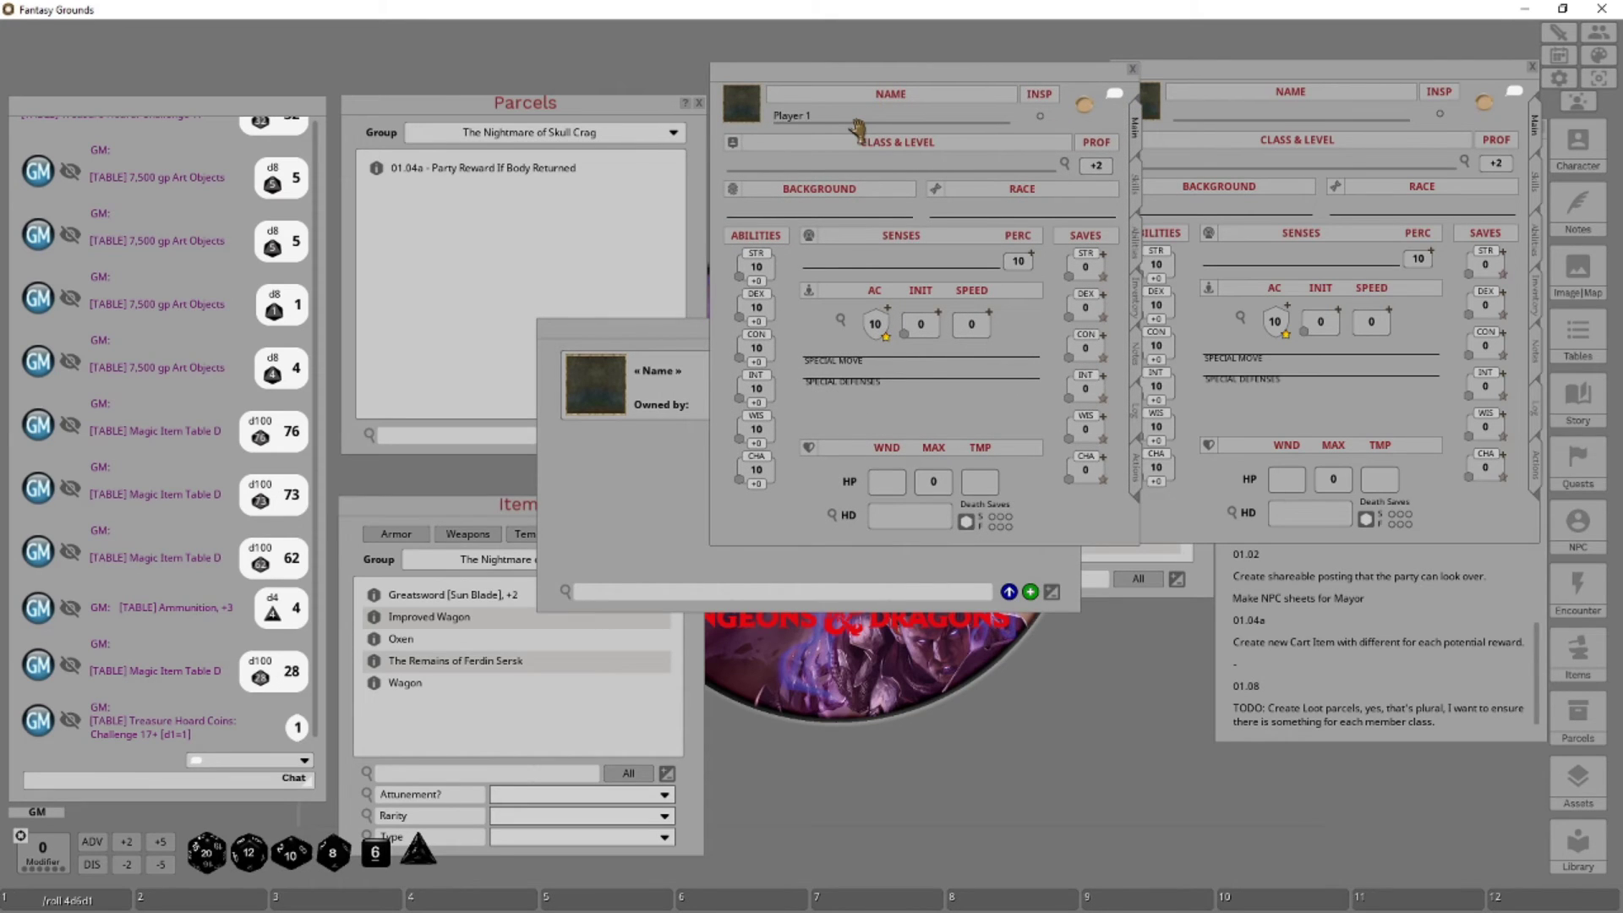
click(1186, 115)
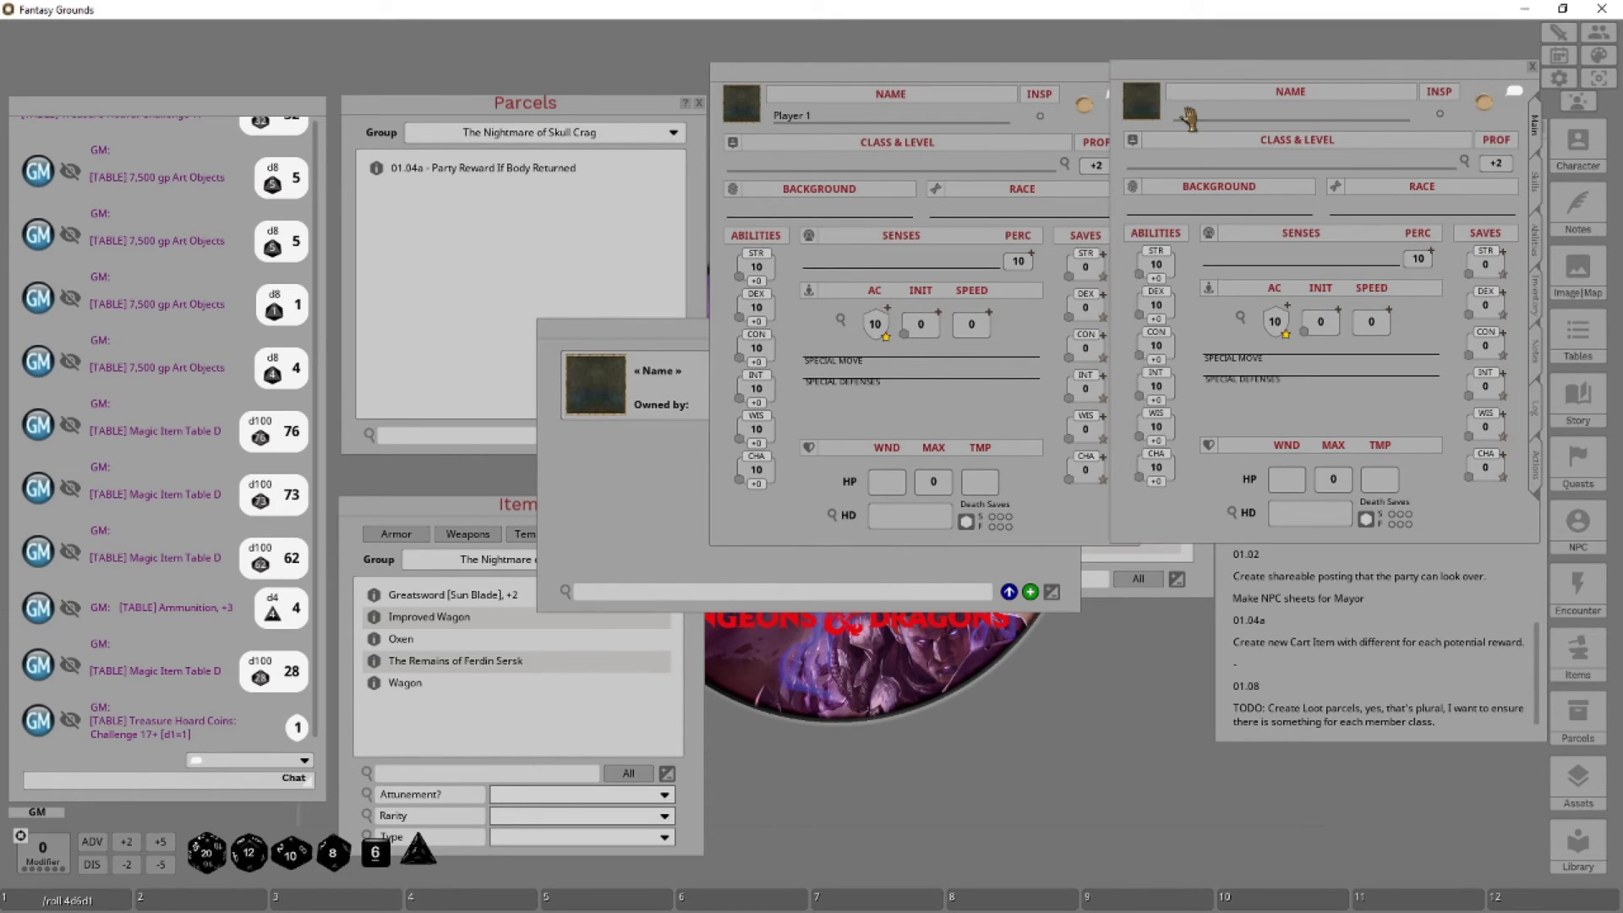
text(Player 2)
click(597, 439)
click(1071, 326)
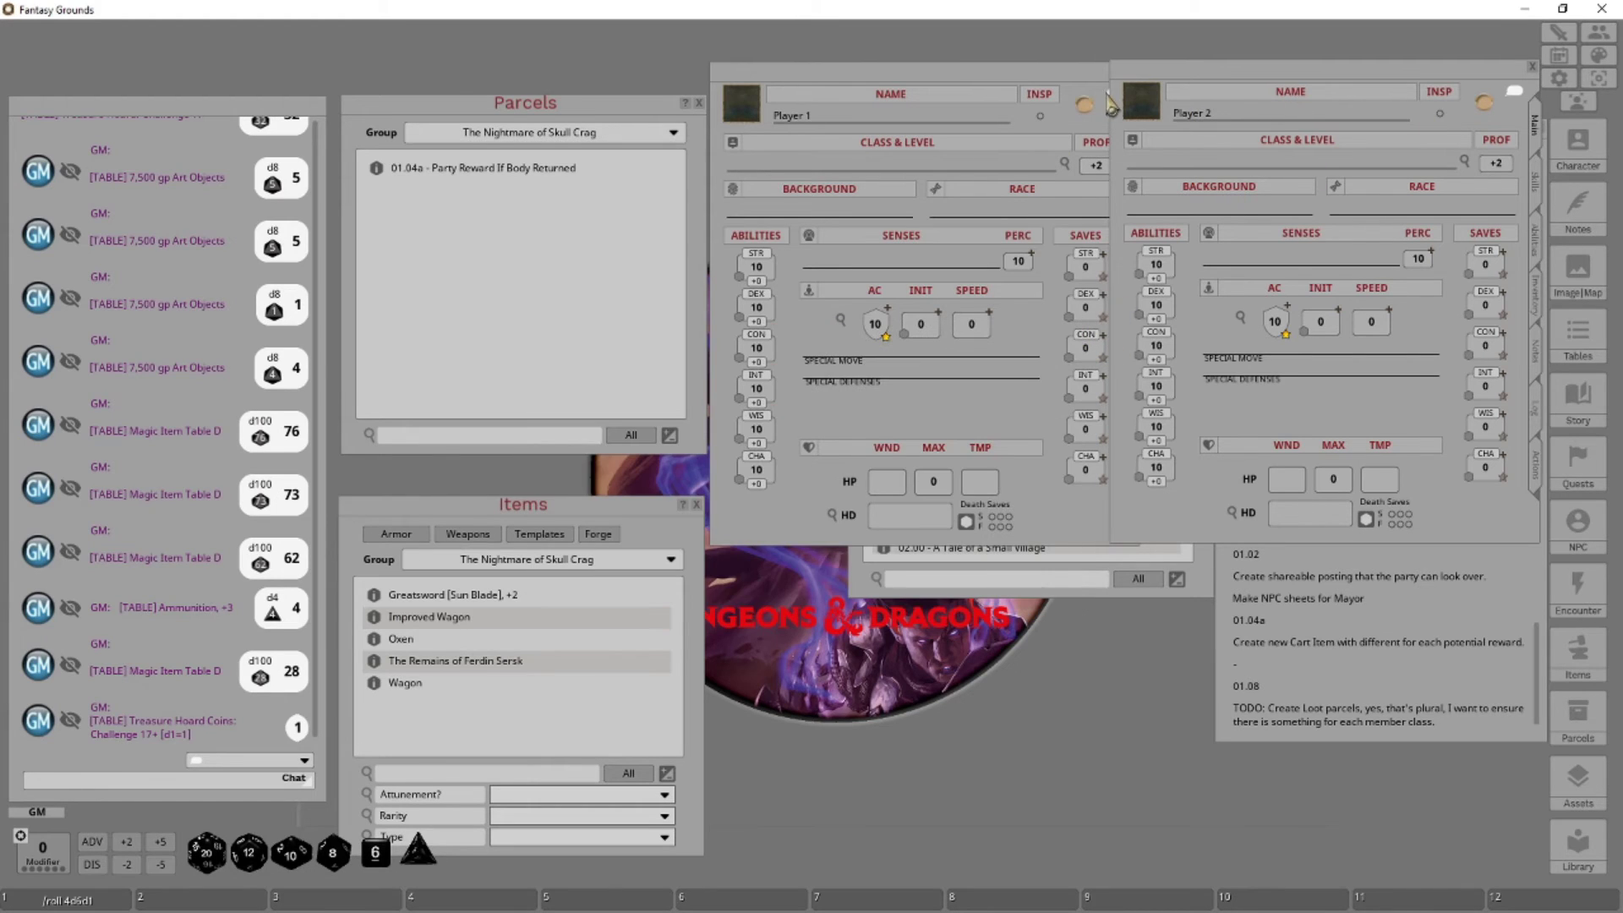
Add the characters Player 1 and Player 2 to the party sheet
click(1598, 34)
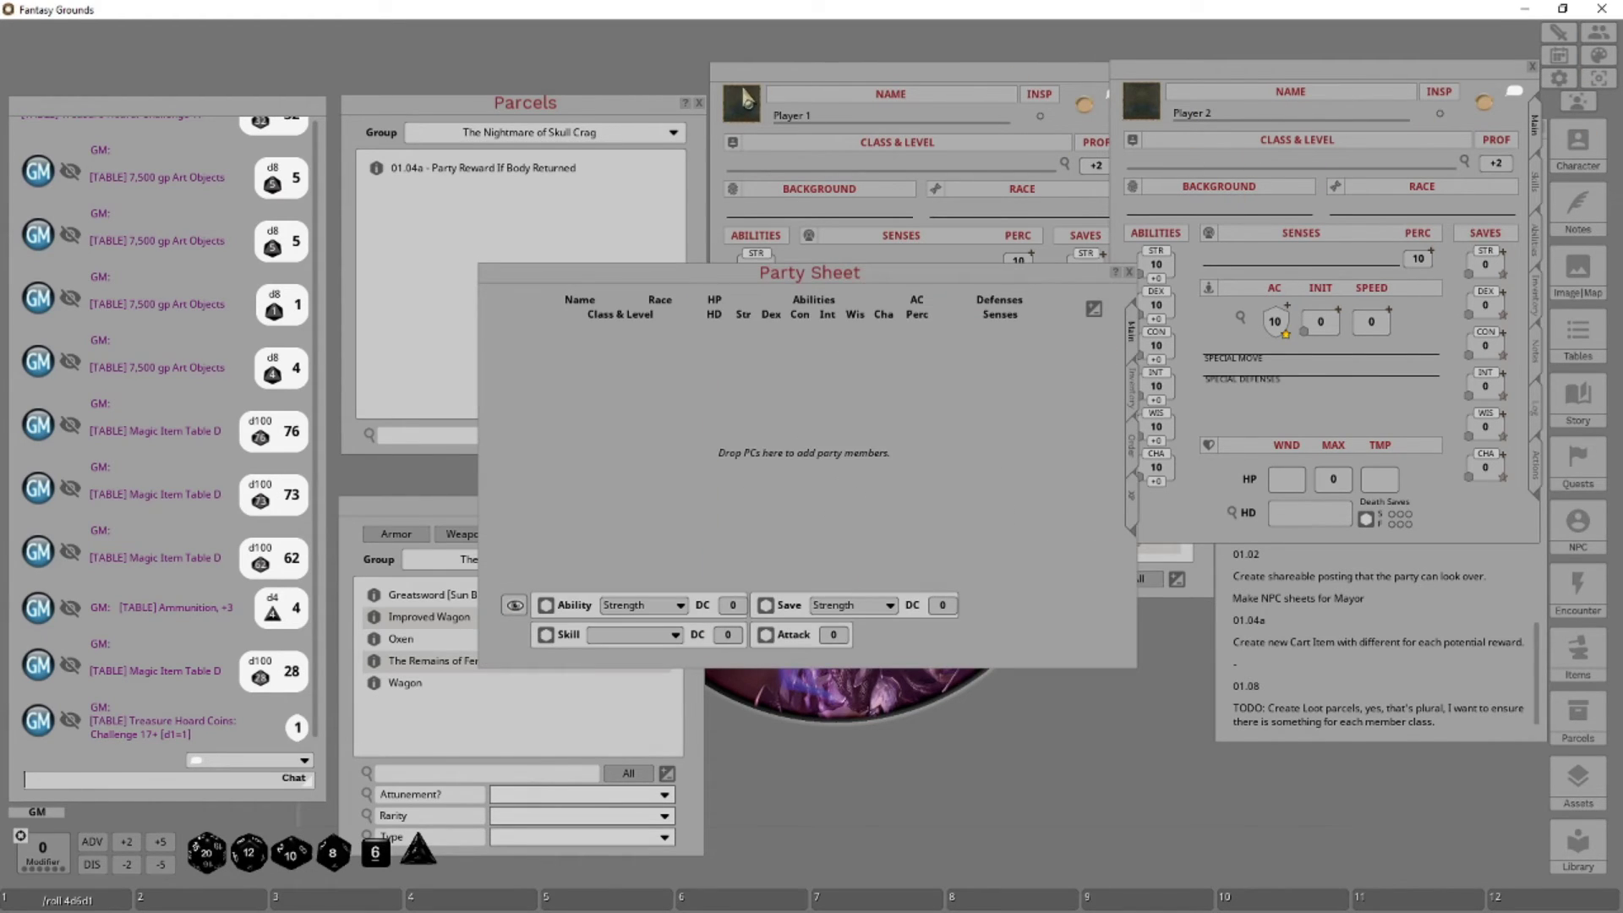
click(748, 99)
drag(585, 438, 668, 423)
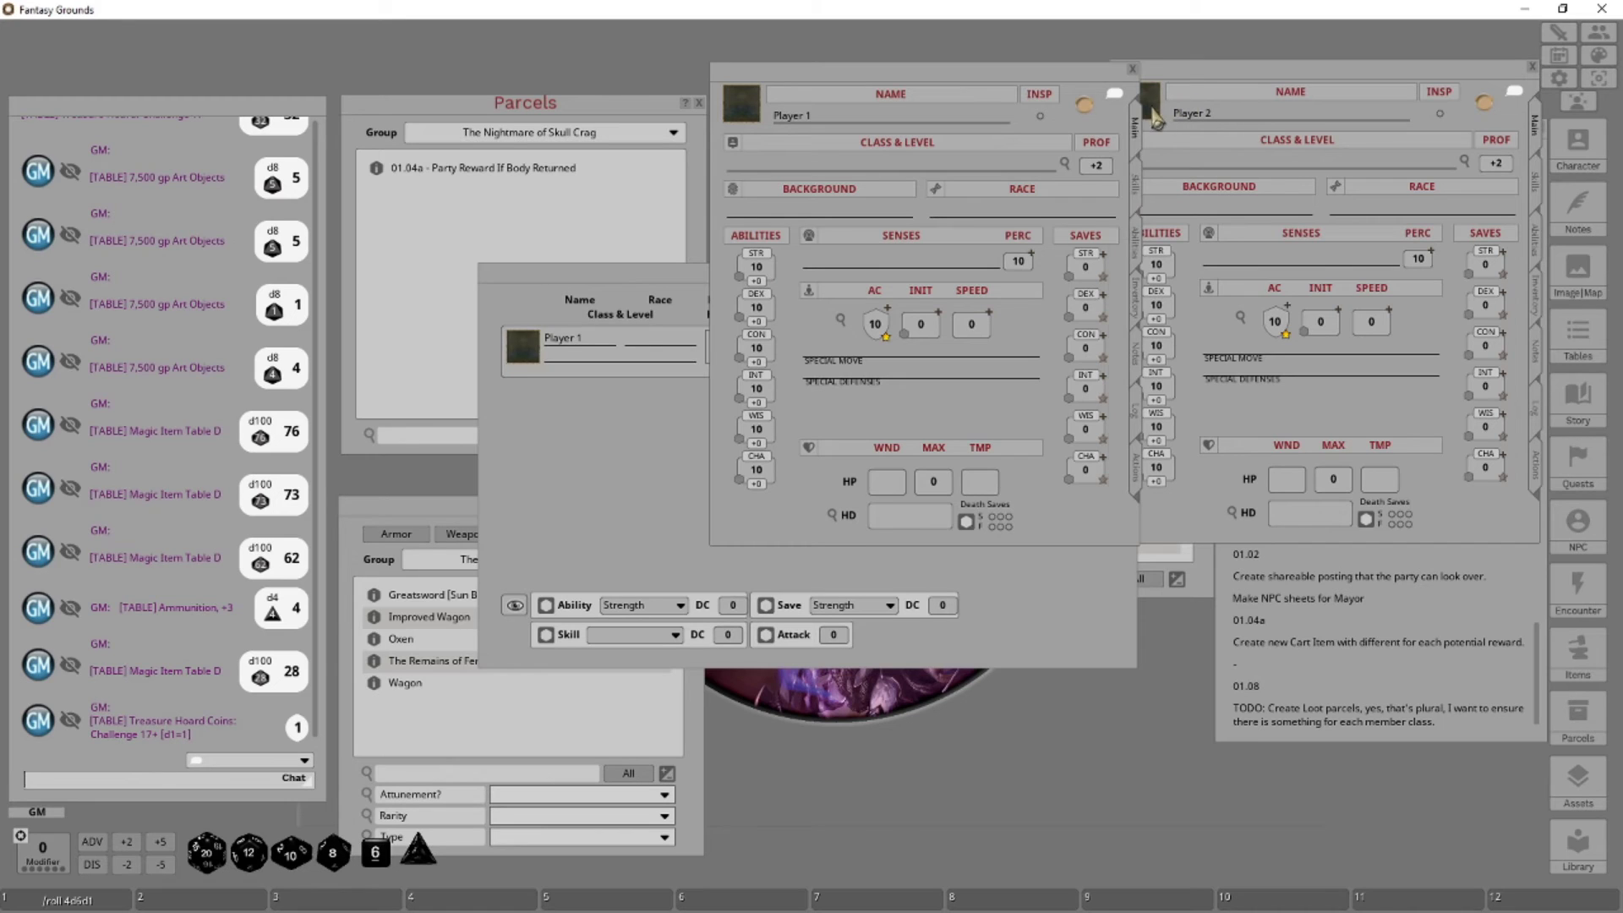
drag(1151, 106, 634, 473)
click(676, 291)
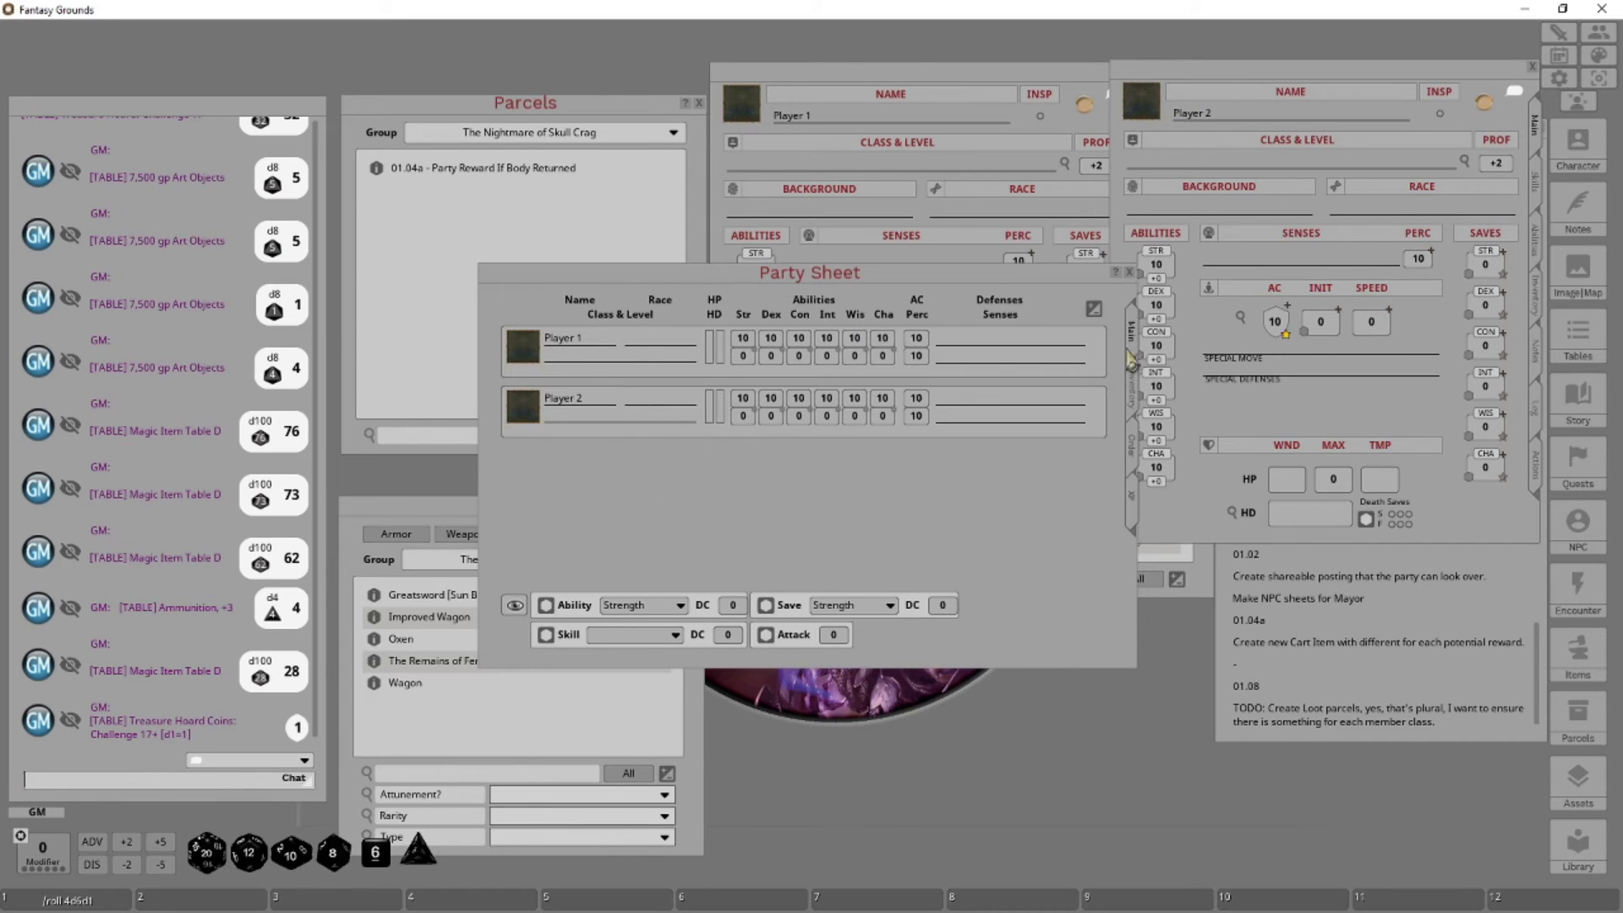
Show the inventories of the party sheet and Player 1, and add the 01.04a parcel to the party sheet's parcel items
click(1134, 396)
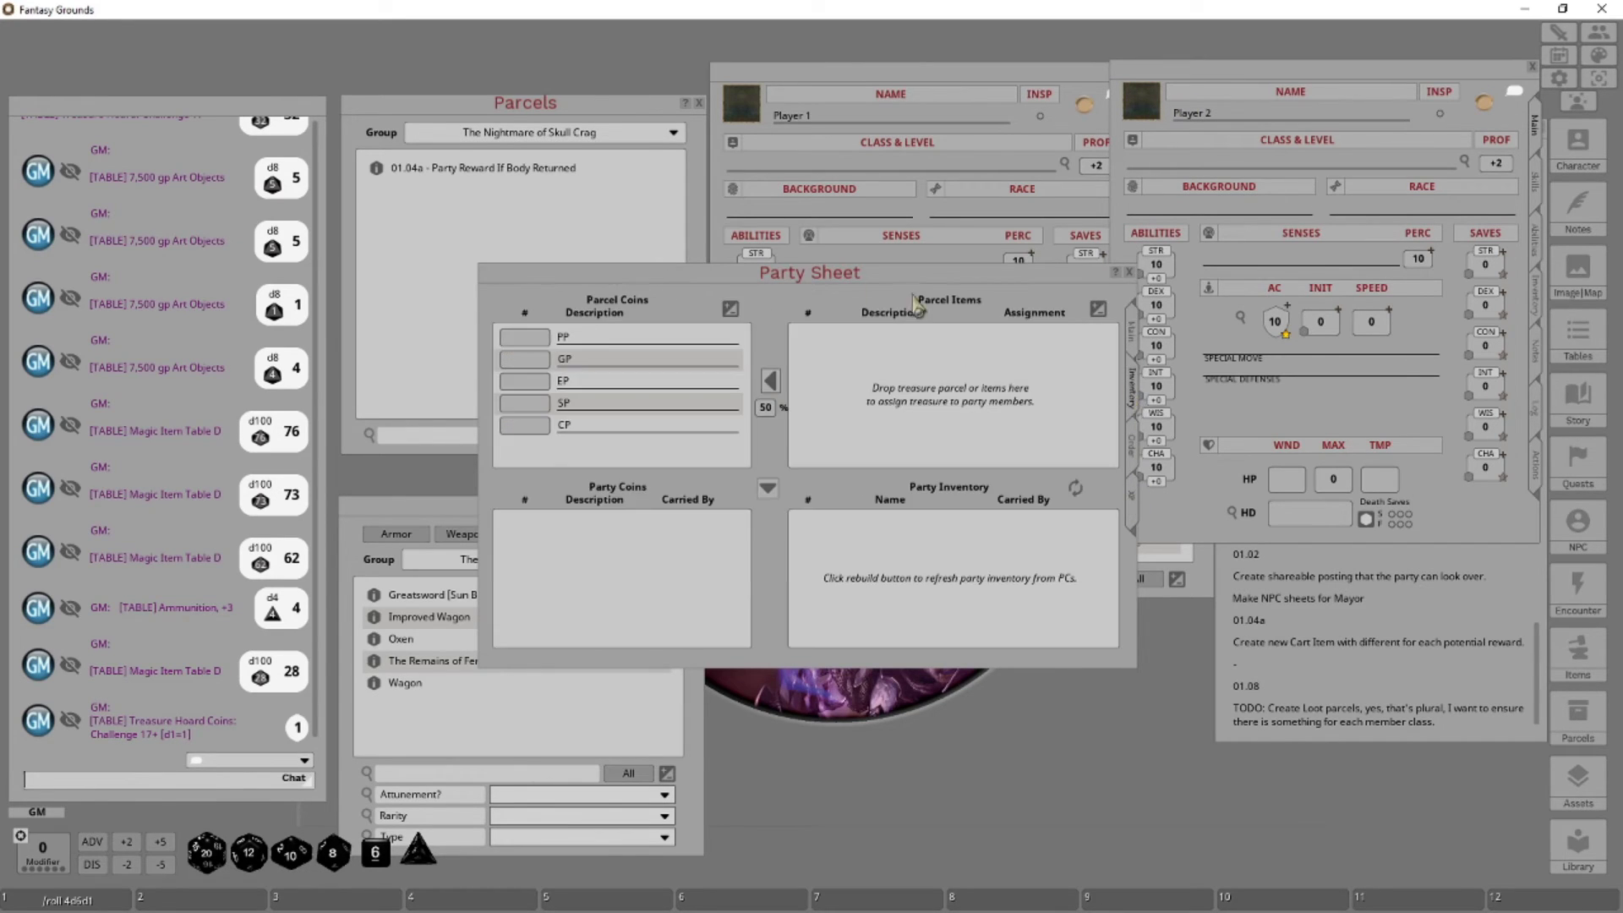
drag(835, 281, 698, 478)
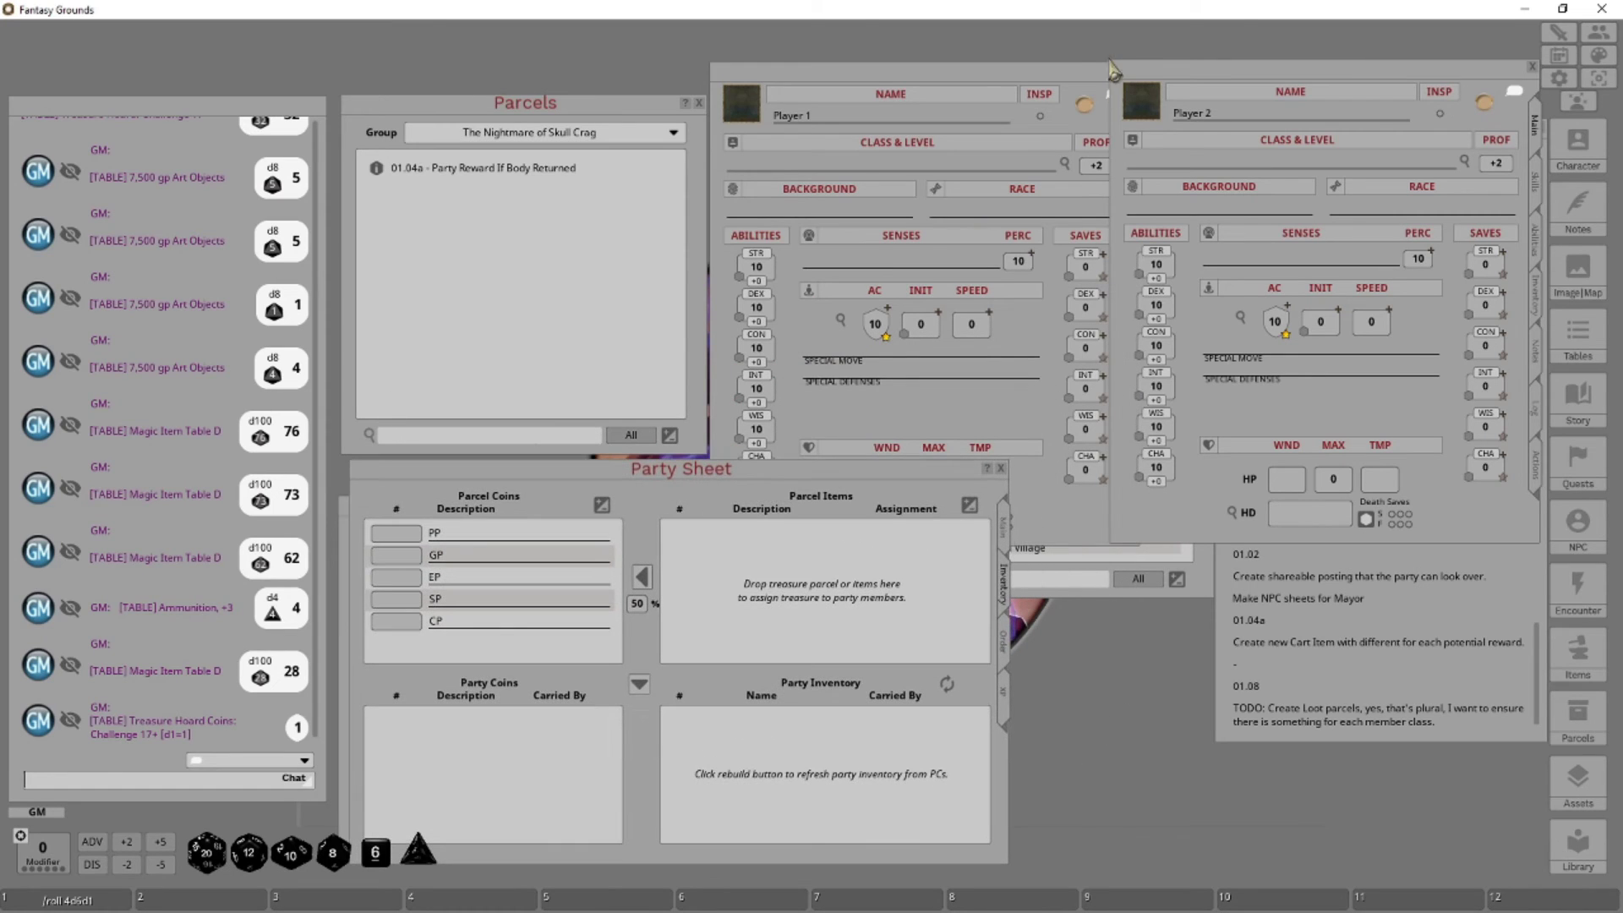
click(1060, 80)
click(1138, 306)
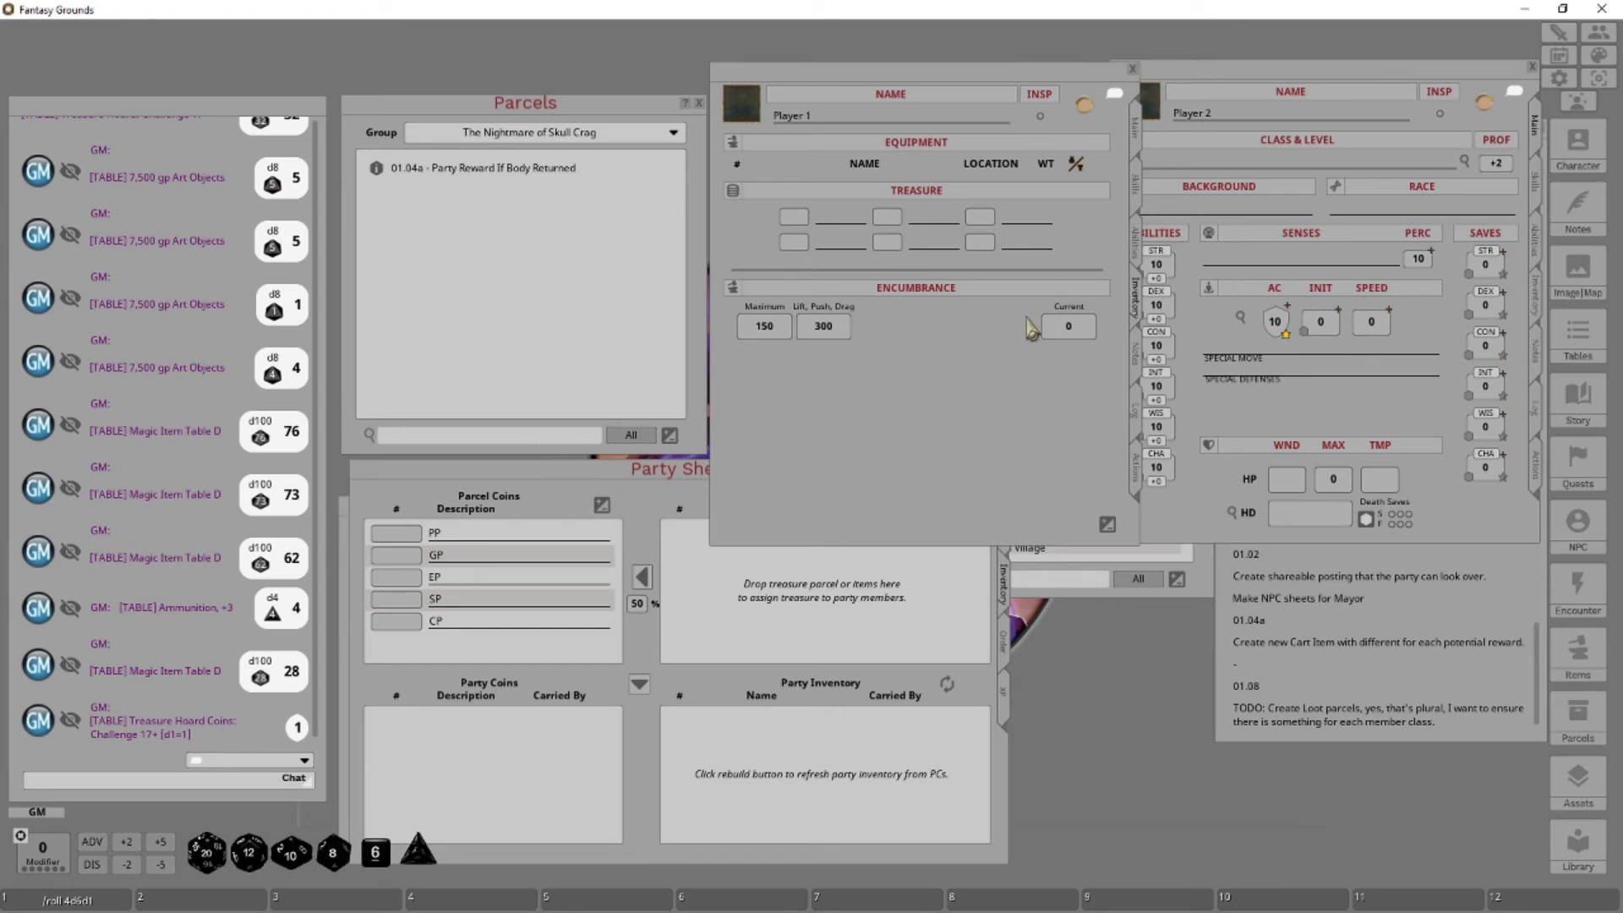
click(685, 608)
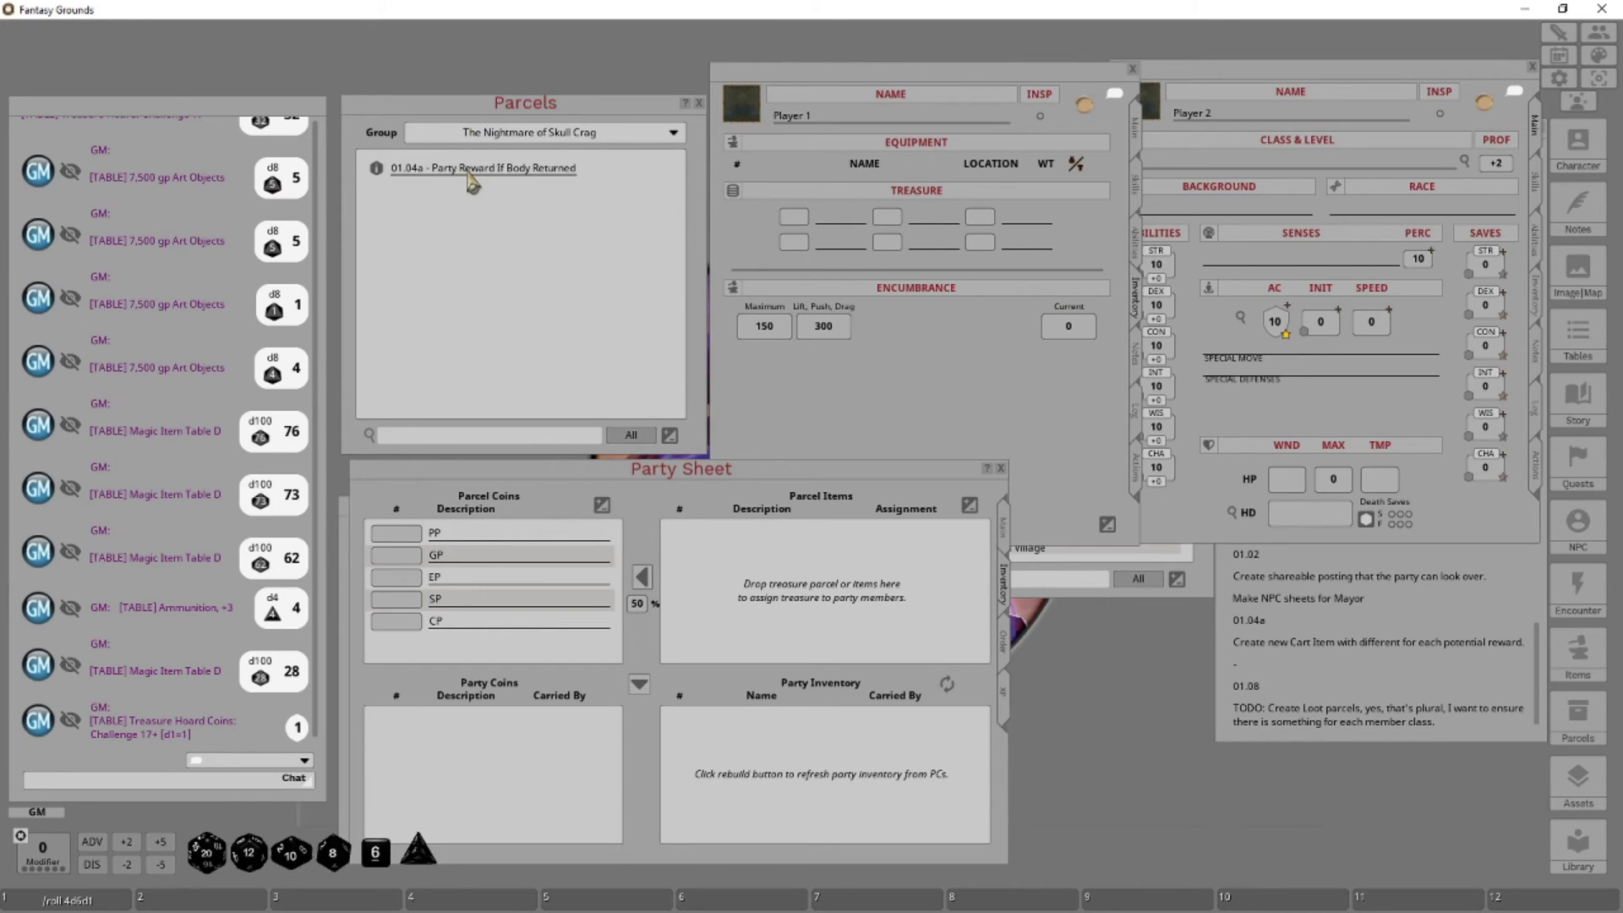
drag(380, 177, 756, 568)
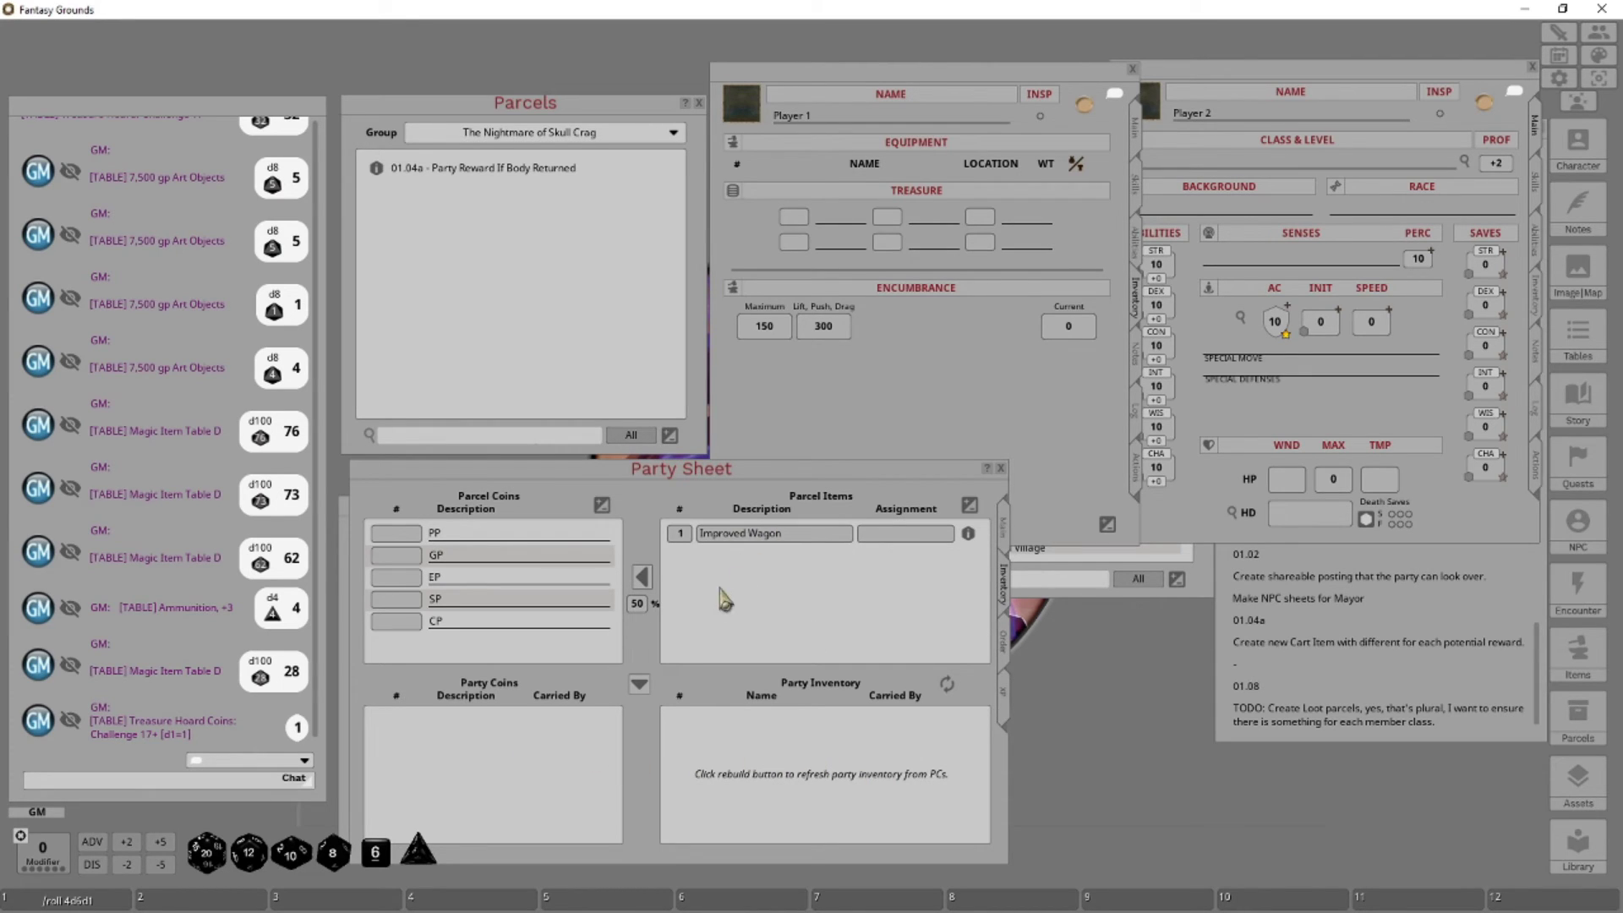
Try to distribute the unassigned Improved Wagon to the party, and open its assignment for editing
click(638, 684)
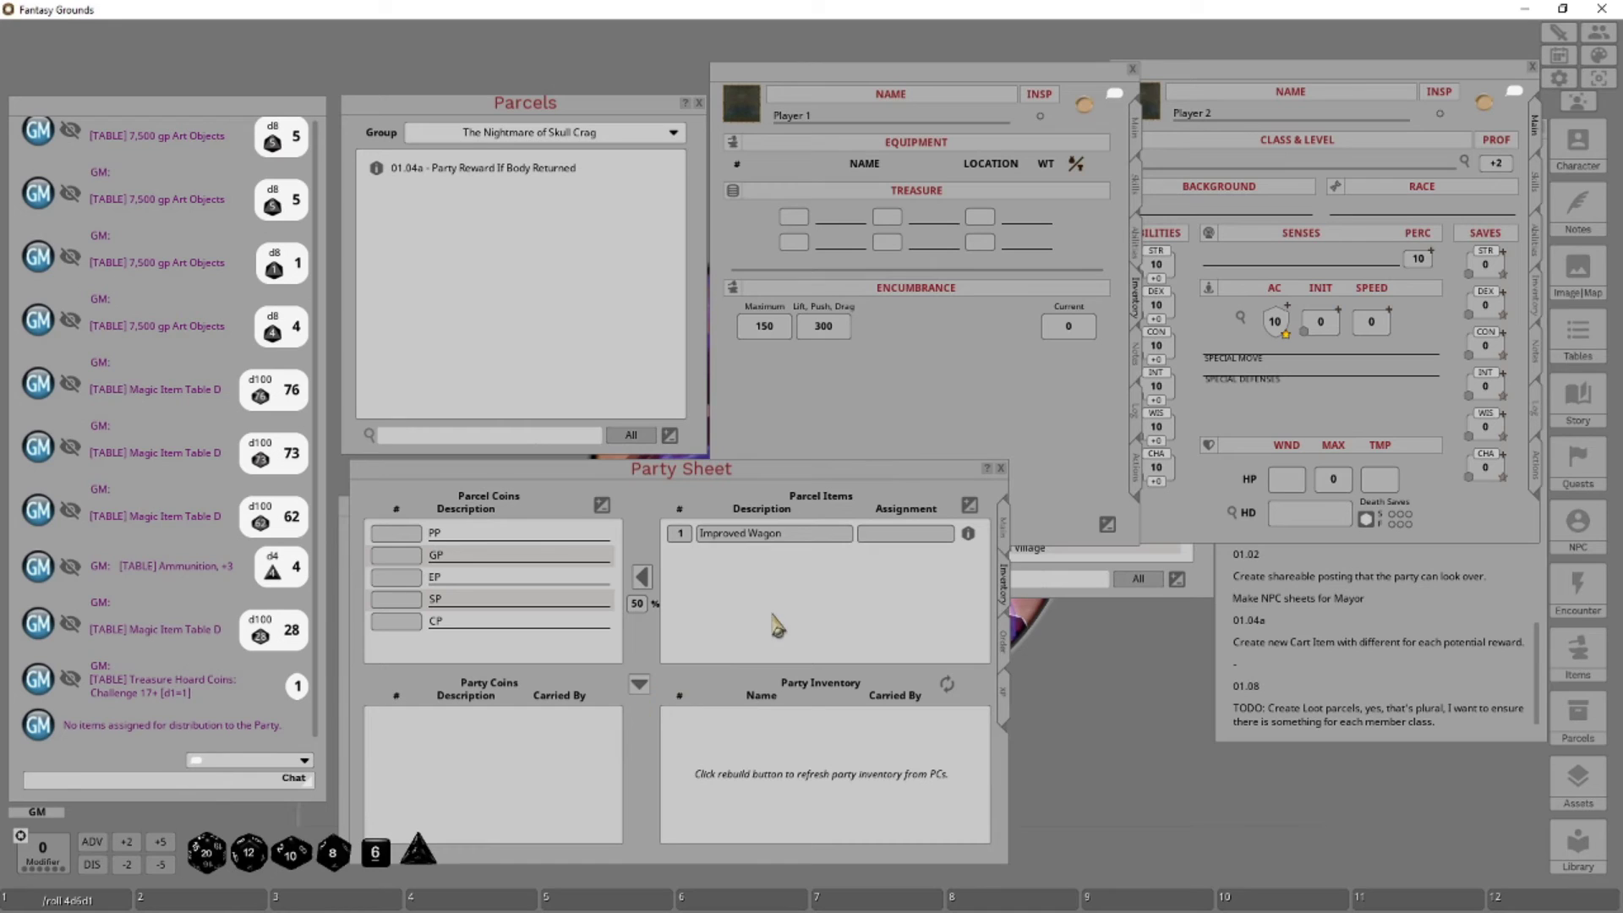
click(642, 688)
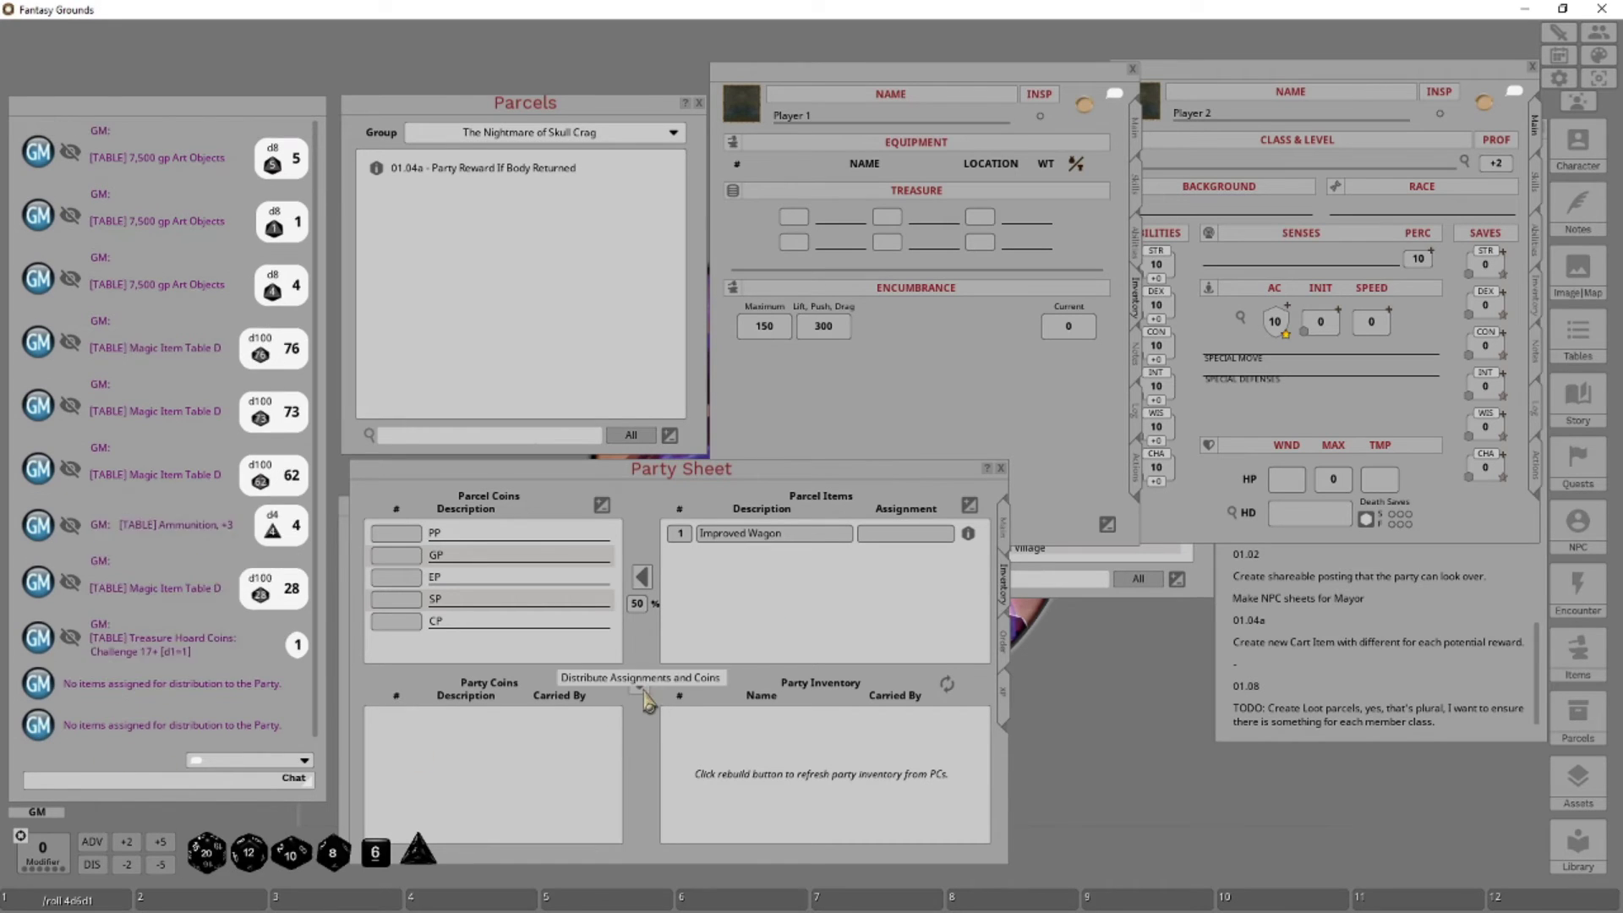
click(642, 688)
click(642, 688)
click(643, 687)
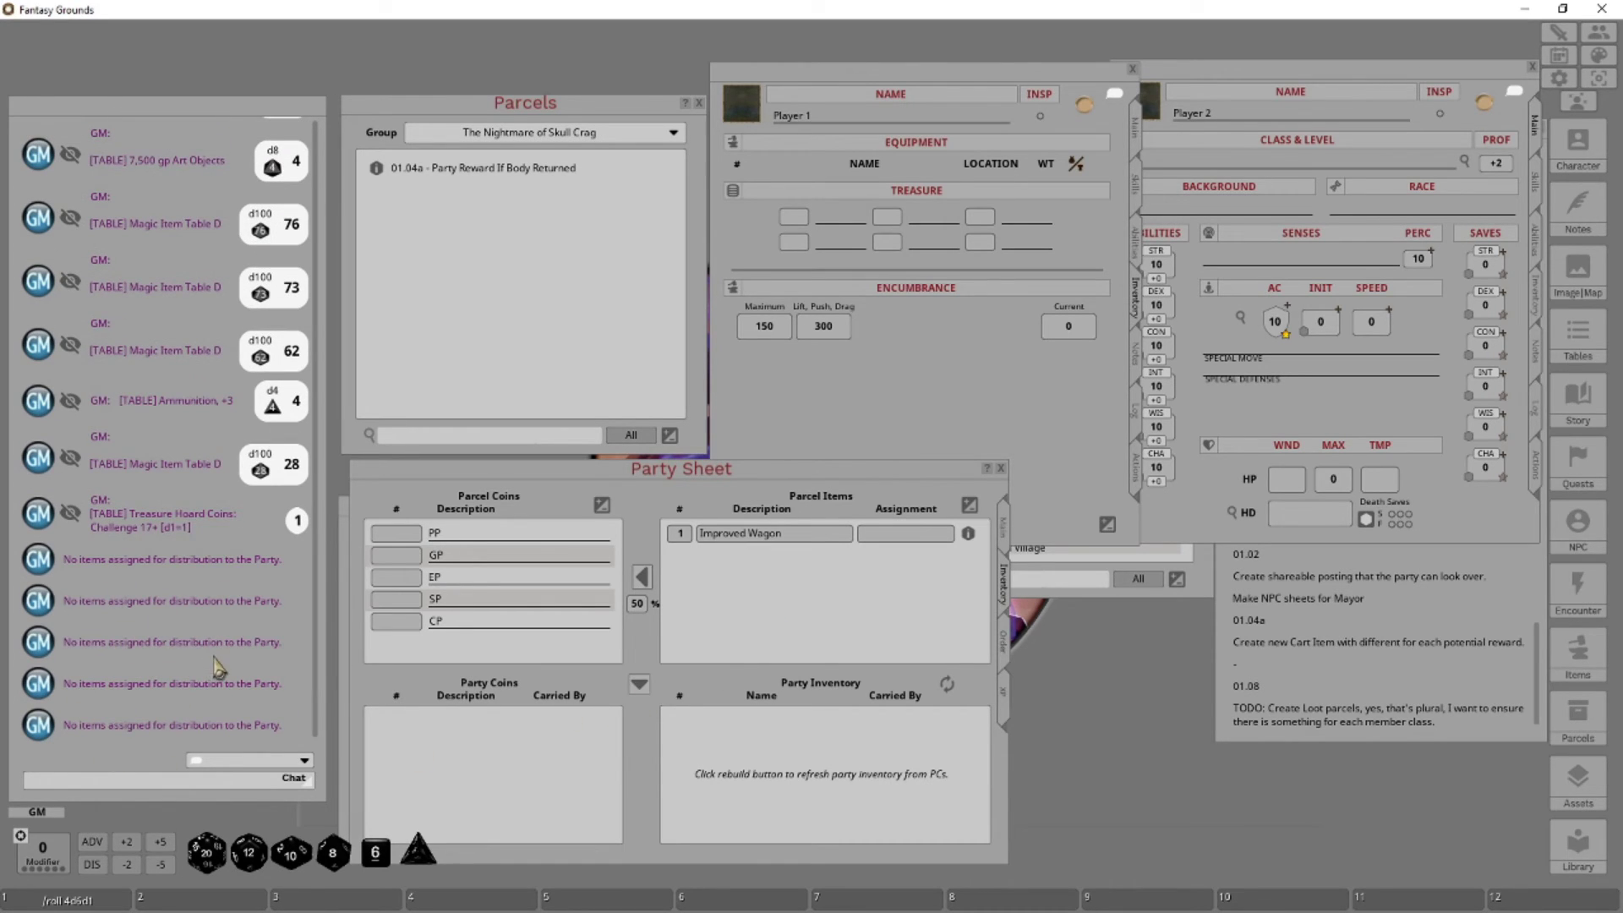
click(921, 541)
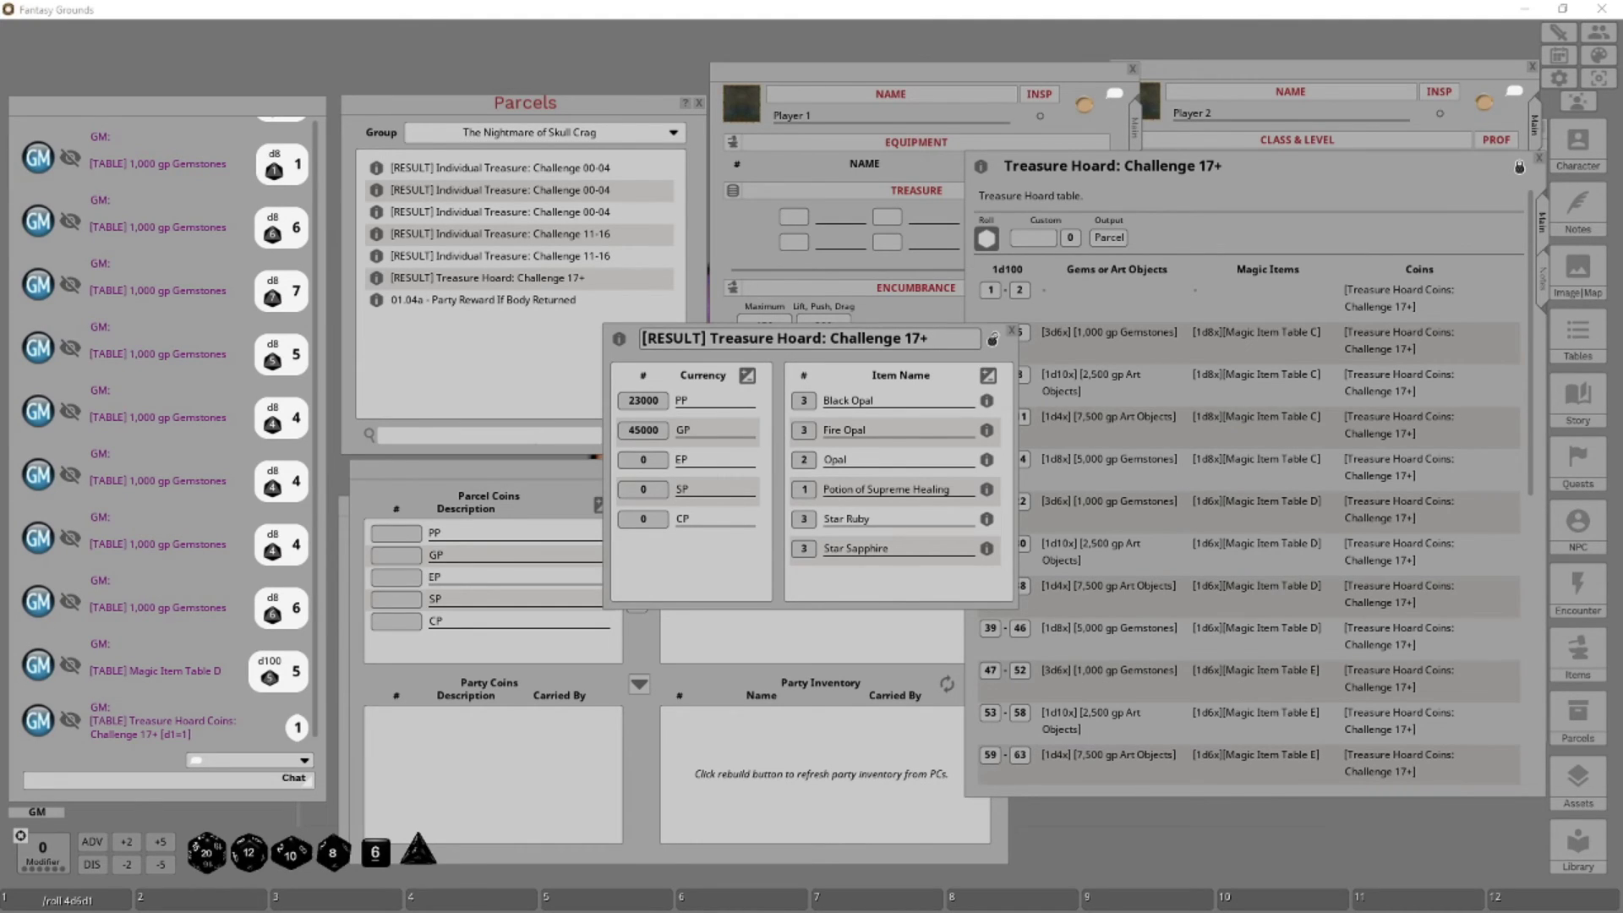
Review the treasure hoard rolls in the chat log, and close the Treasure Hoard: Challenge 17+ result parcel and its table
scroll(321, 604, up, 15)
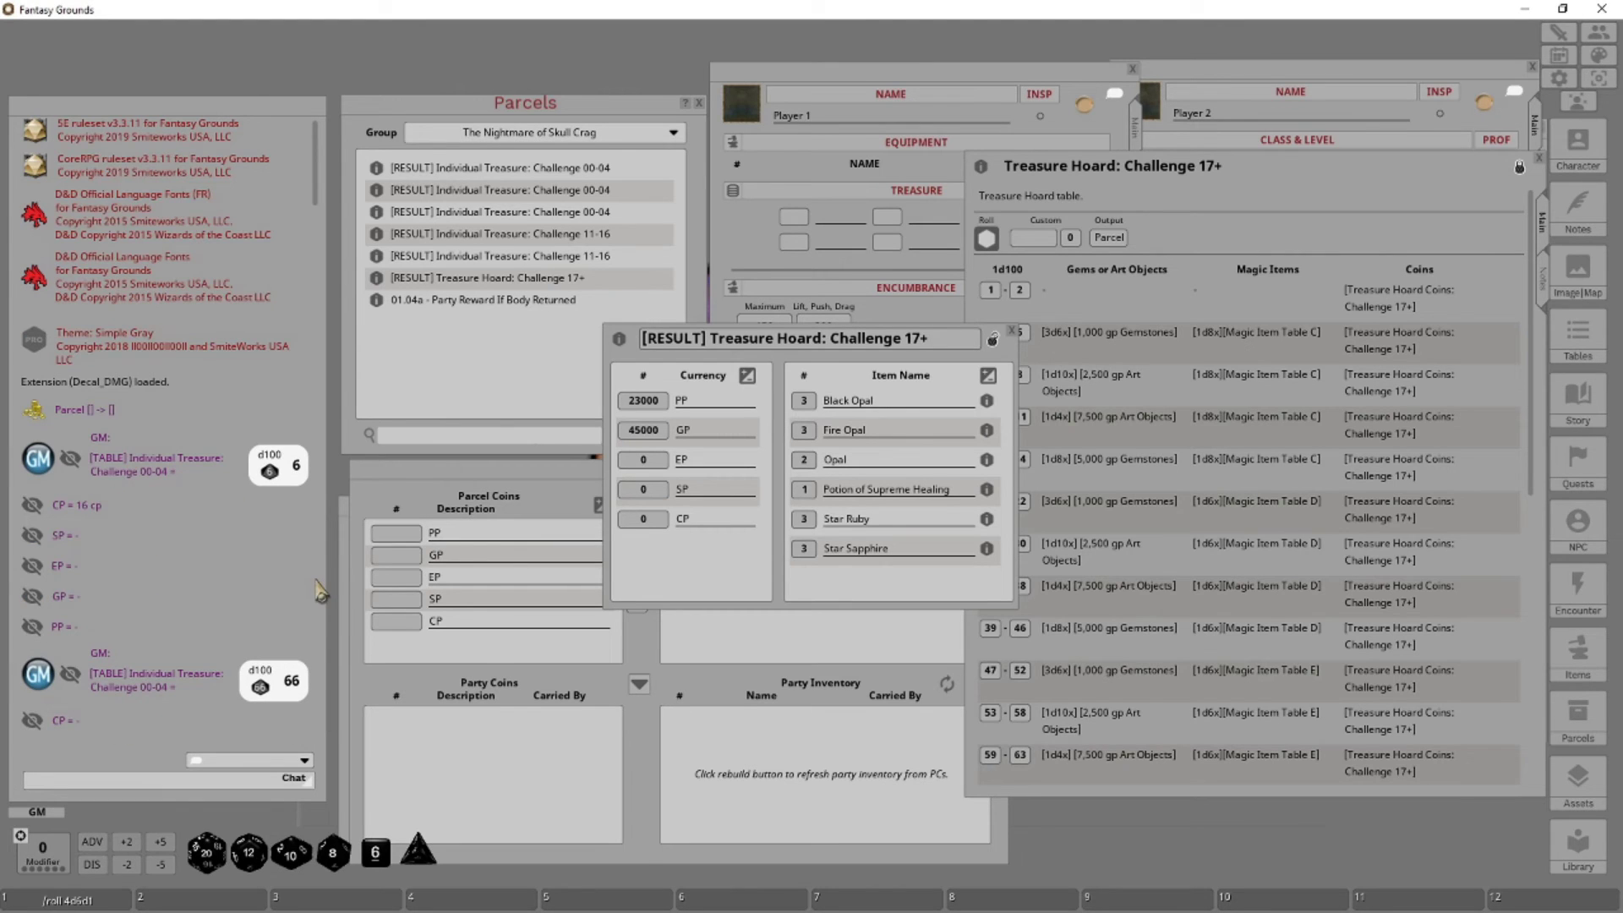
drag(323, 157, 327, 646)
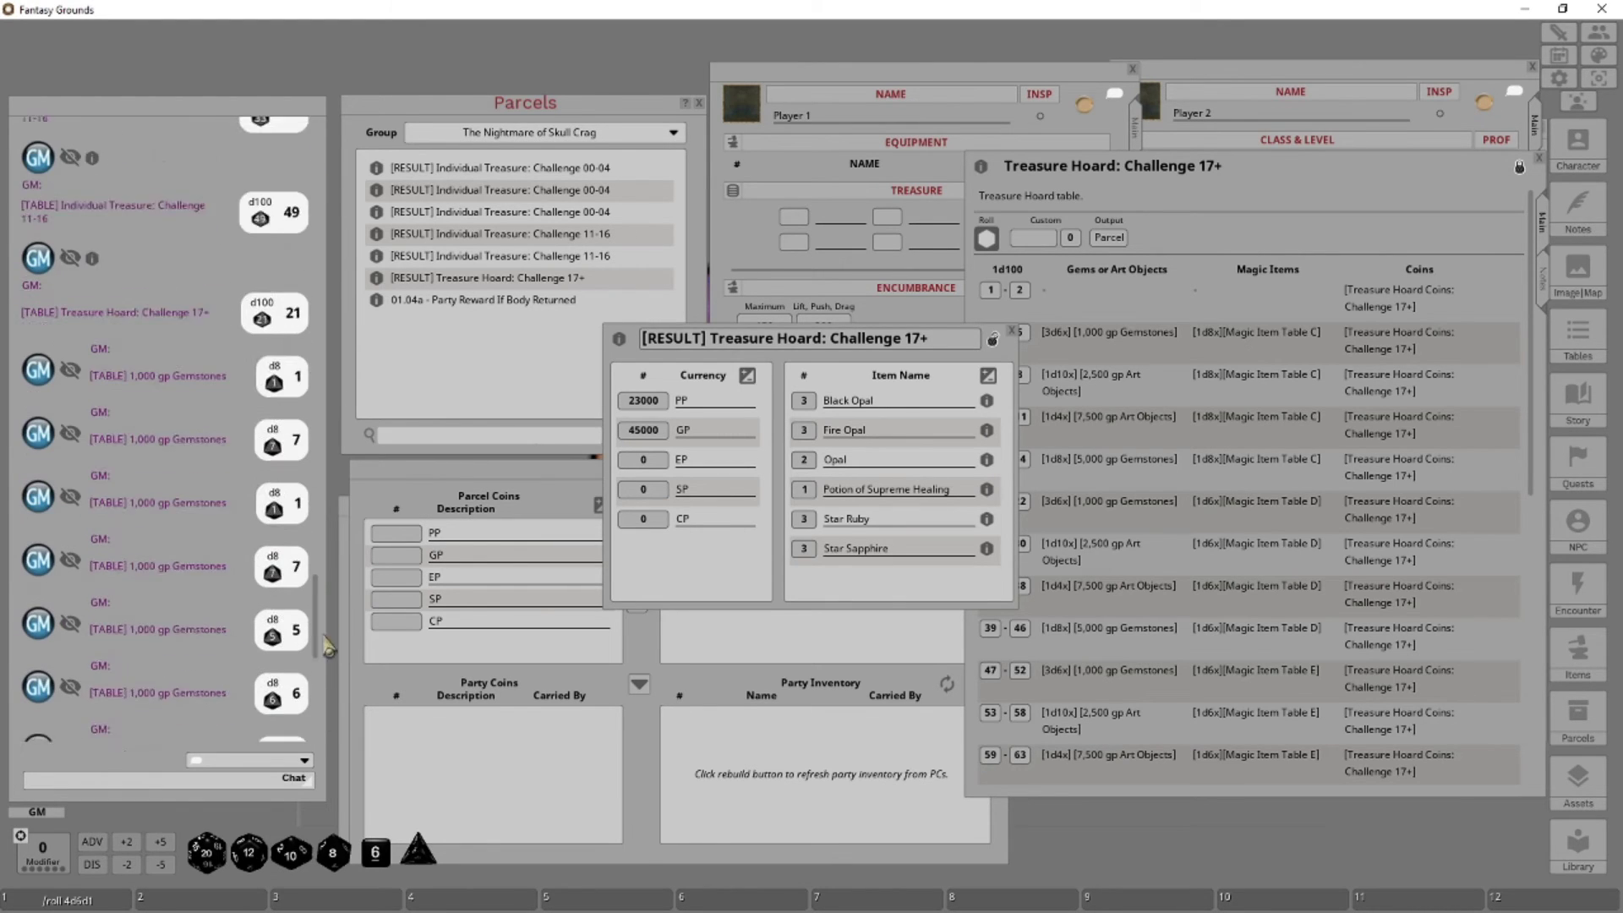
scroll(327, 643, down, 4)
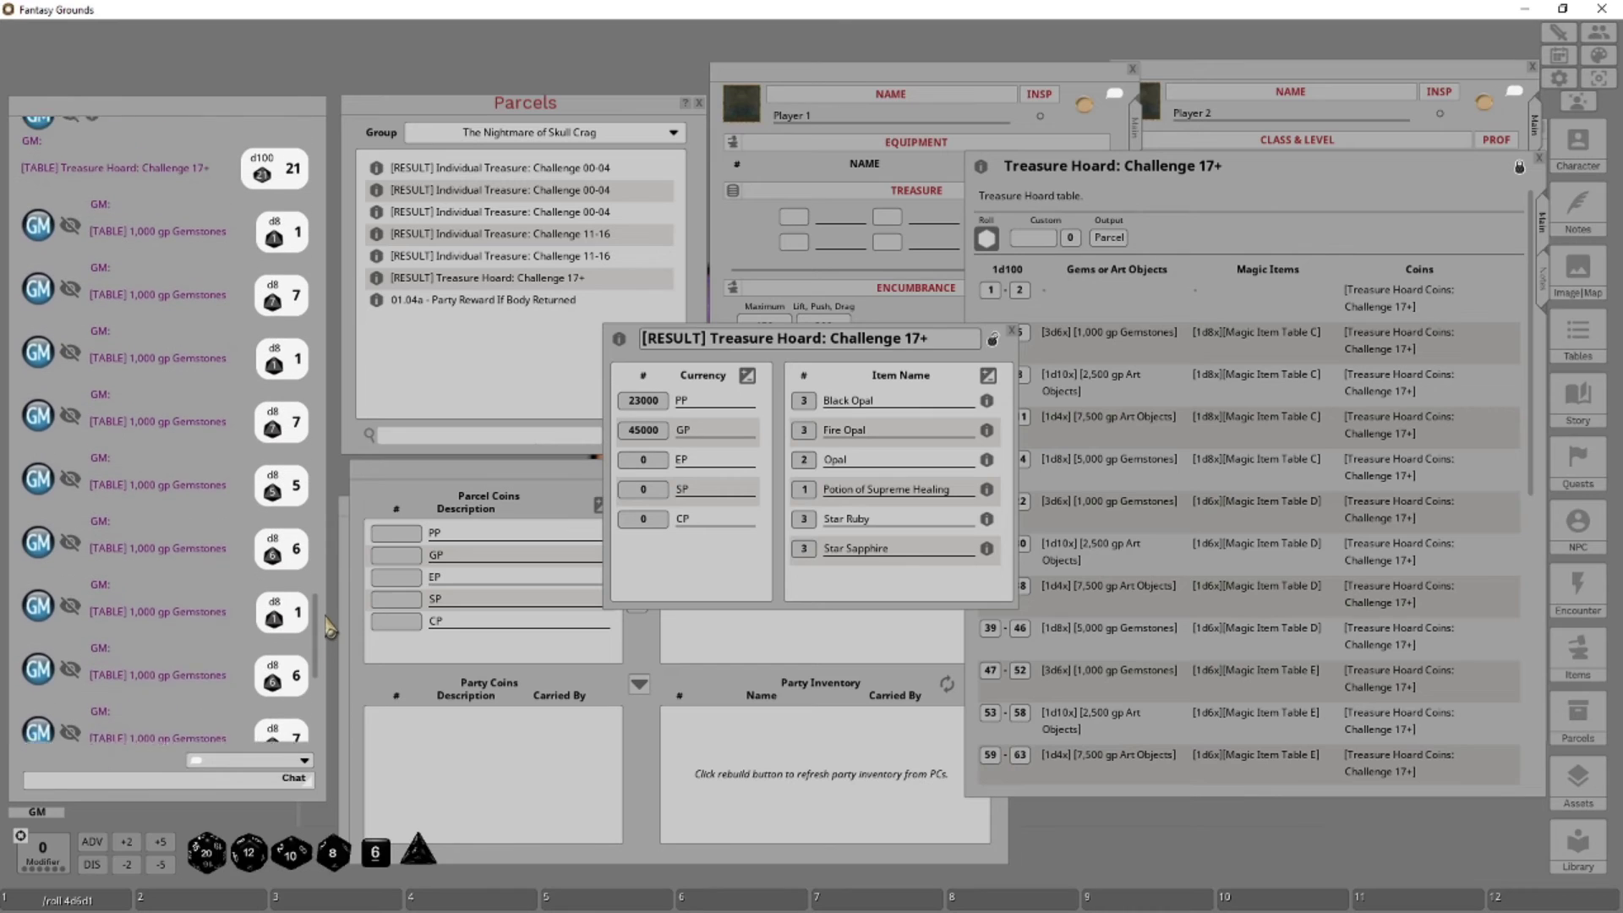
scroll(327, 627, down, 1)
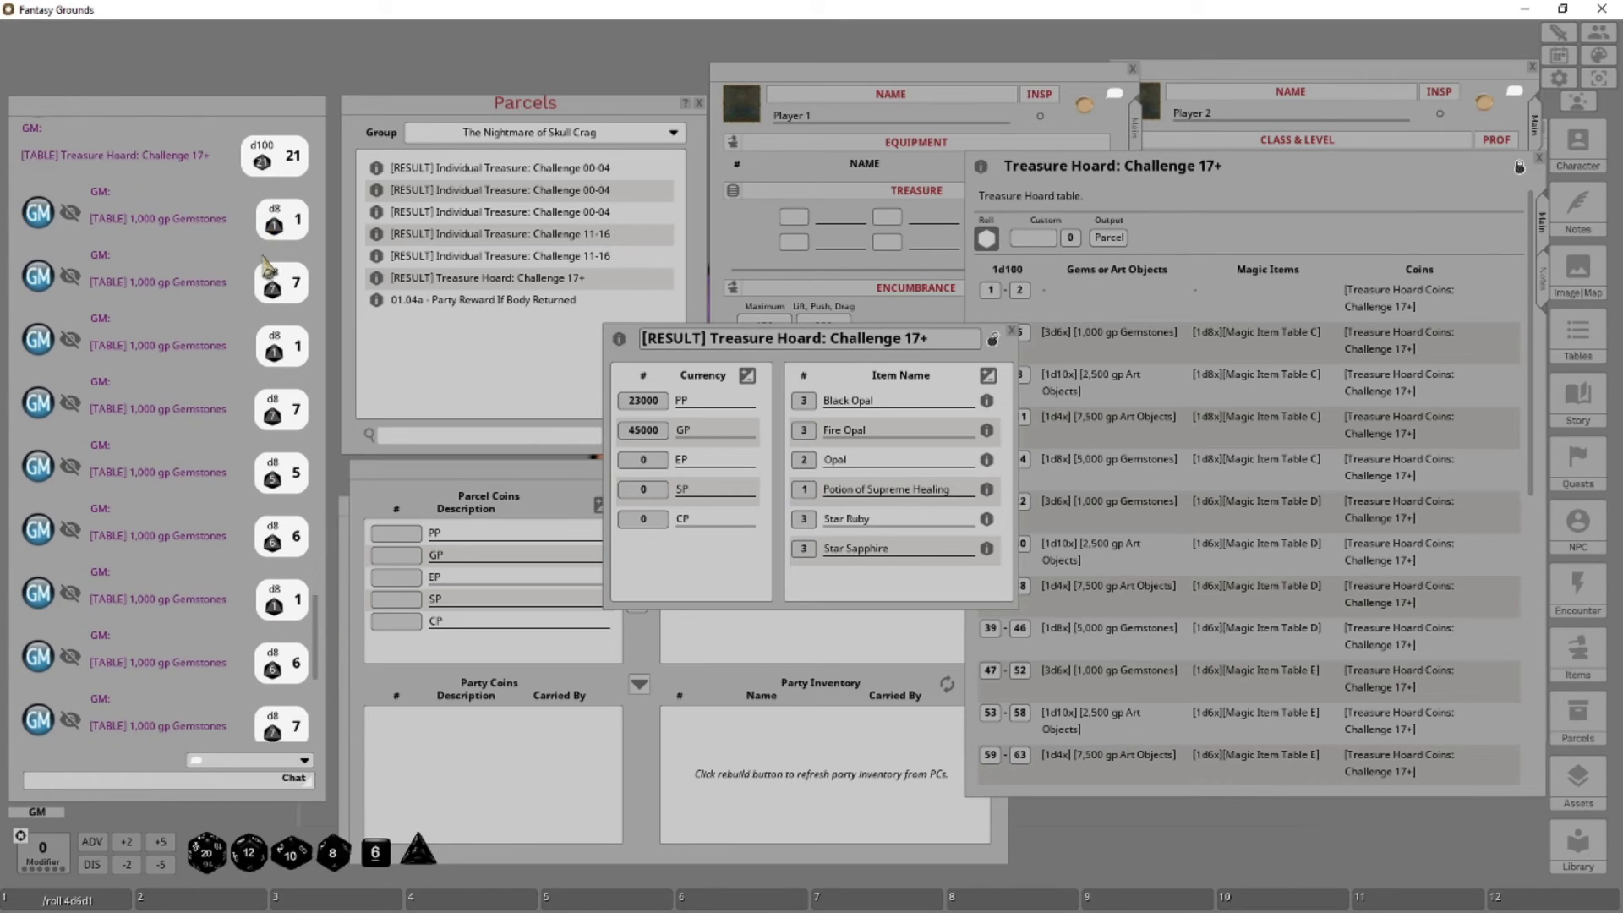
scroll(266, 266, down, 6)
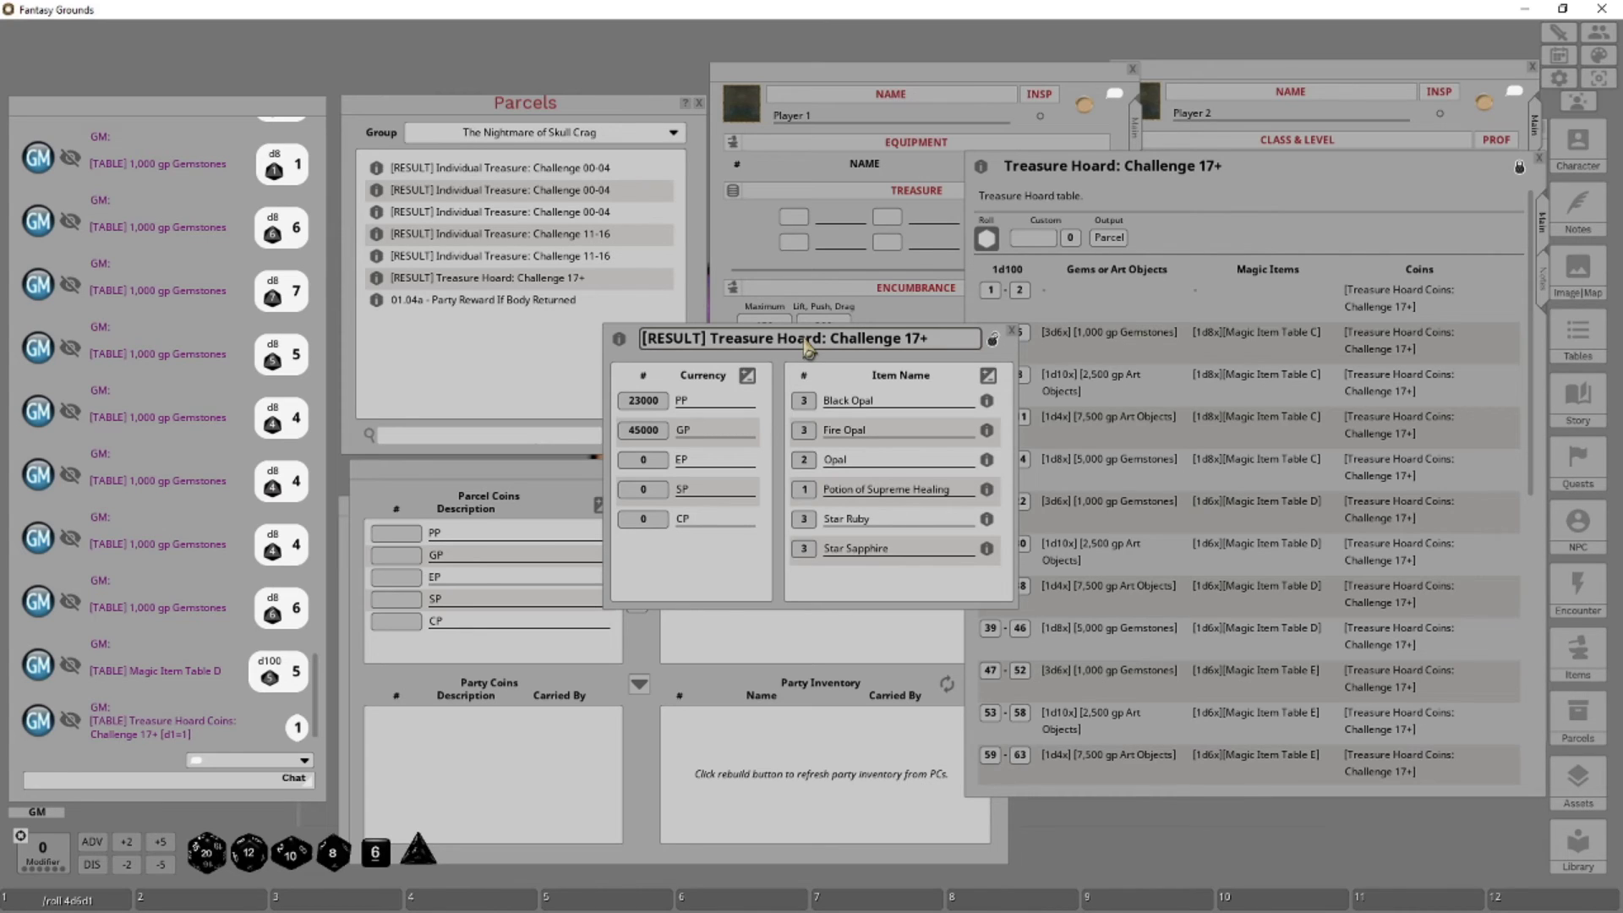
key(Escape)
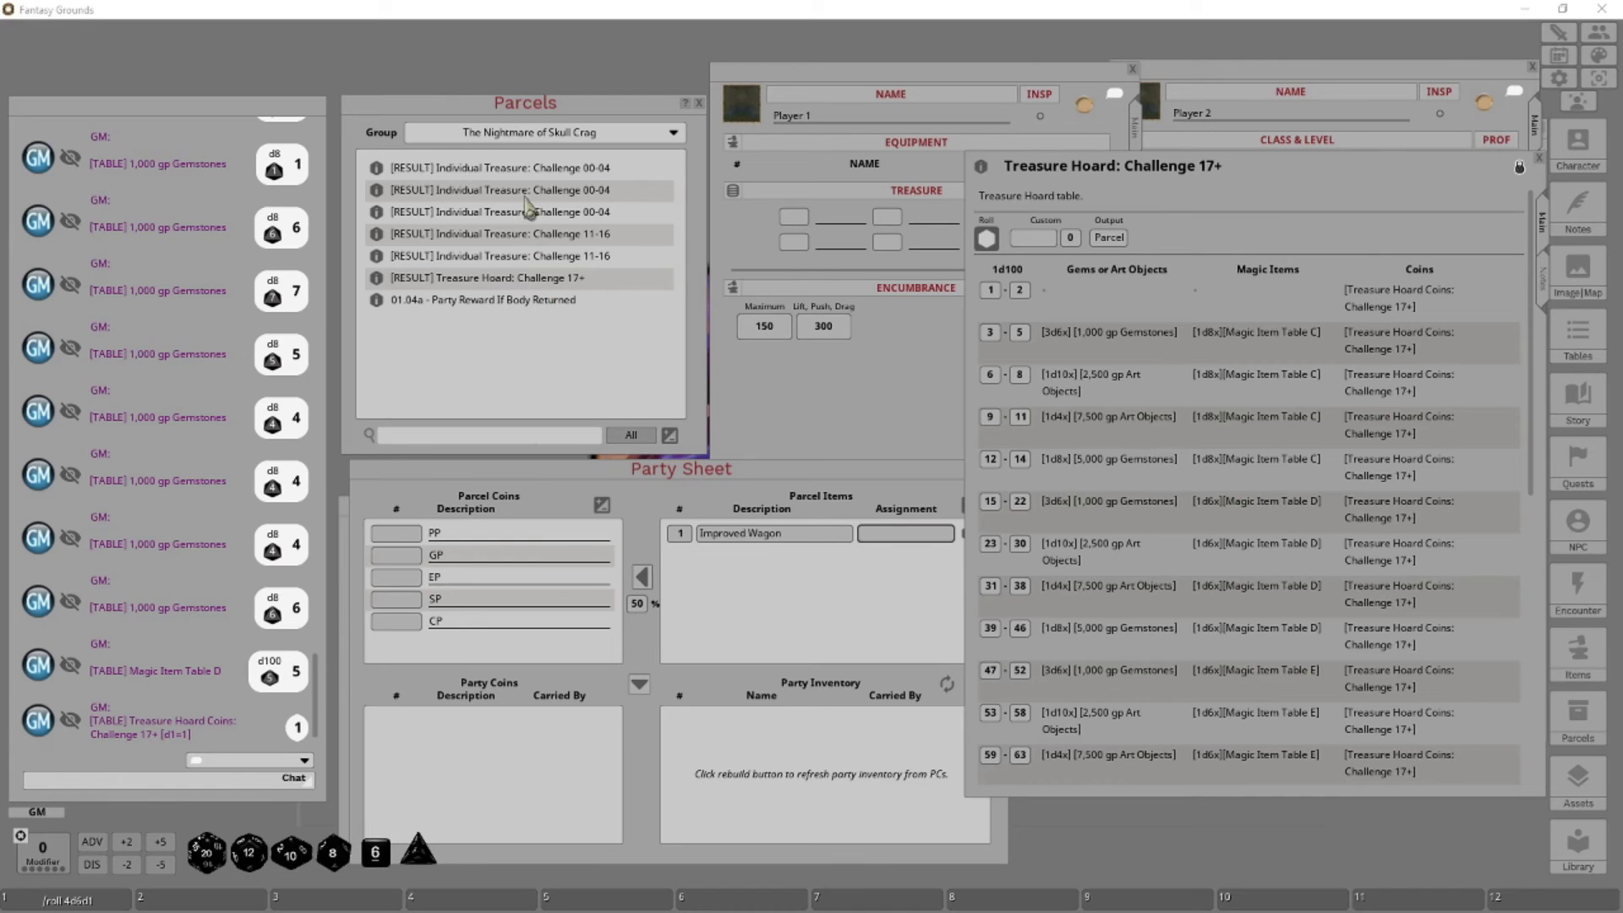
click(1539, 165)
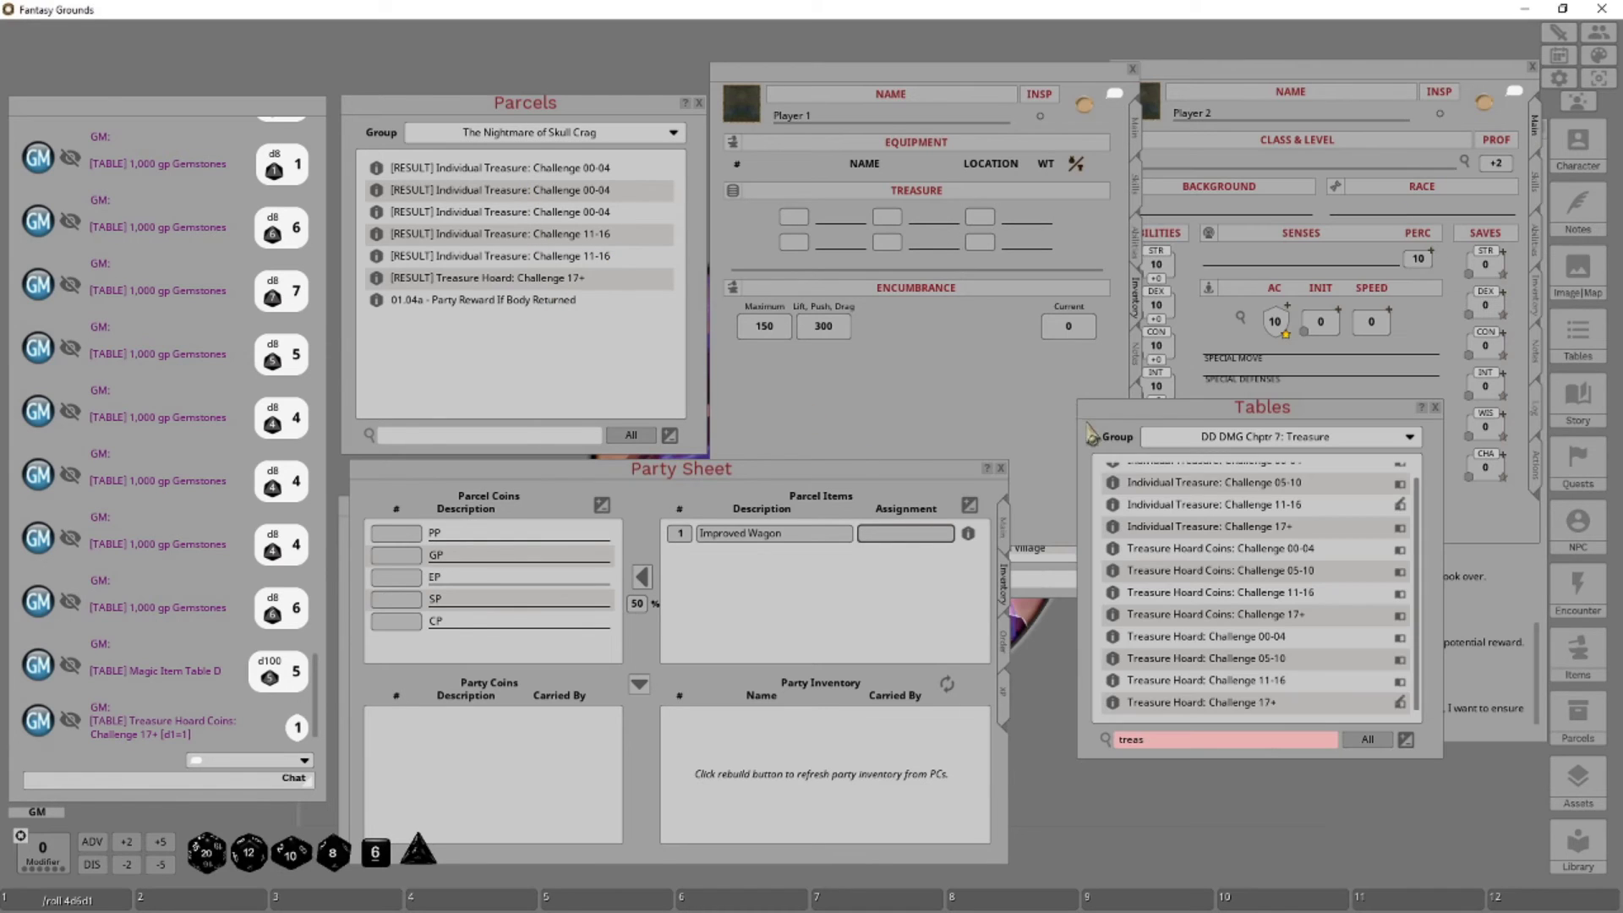
Close the list of treasure tables and show Player 2's inventory alongside Player 1's
click(1437, 404)
click(997, 368)
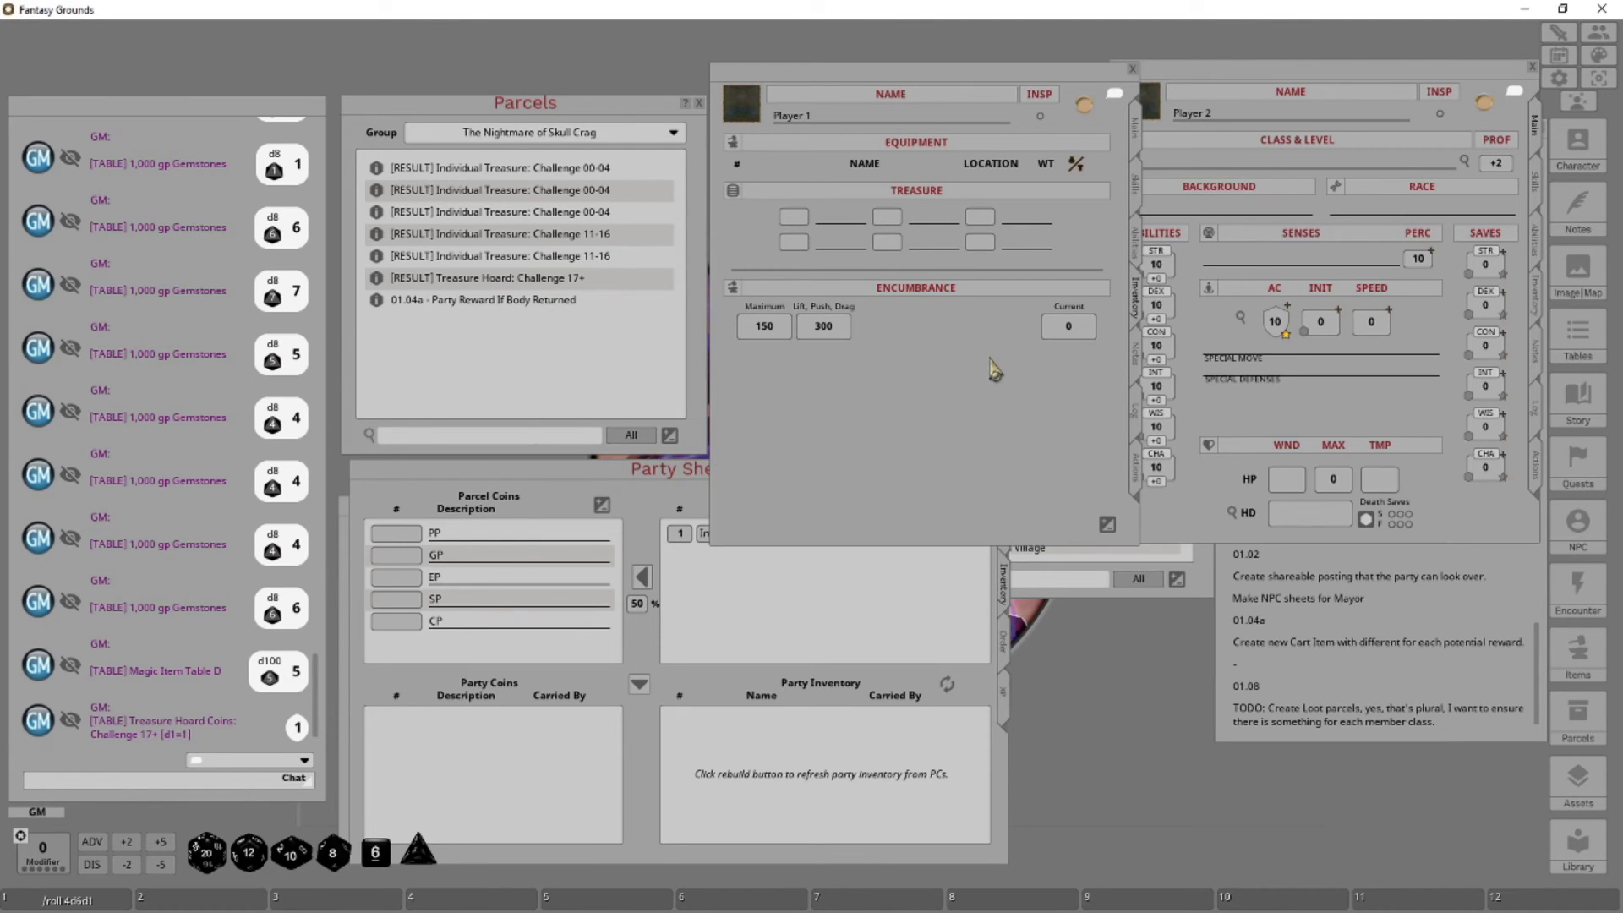
click(1540, 314)
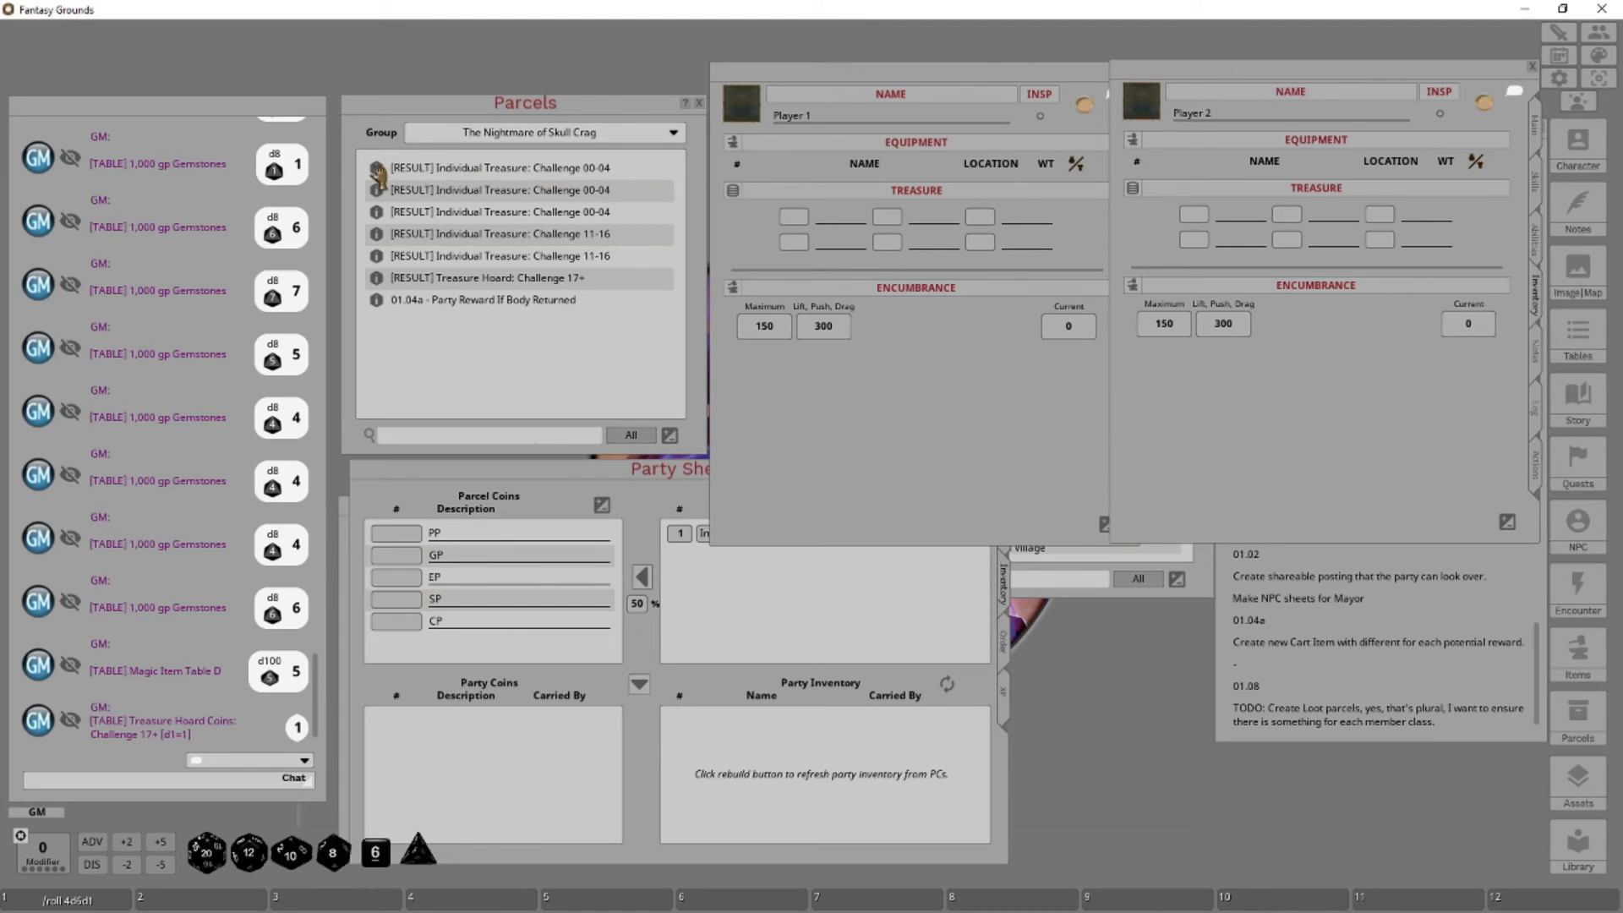
Give the Individual Treasure: Challenge 00-04 result parcels directly to the characters, two to Player 1 and two to Player 2
drag(377, 173, 900, 378)
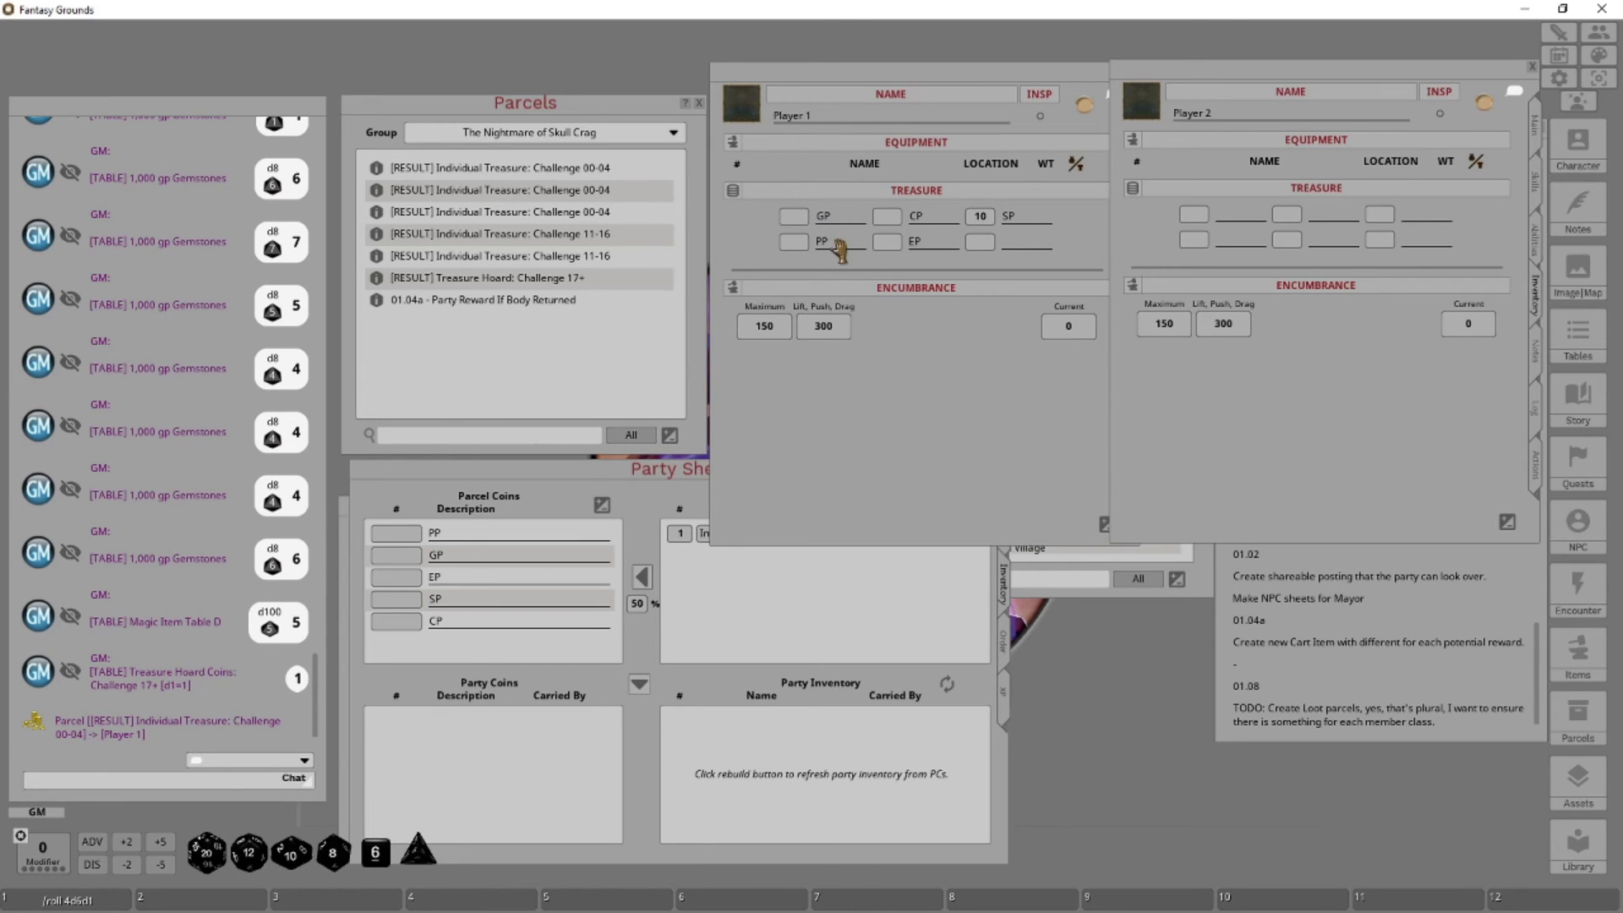
drag(382, 209, 1254, 368)
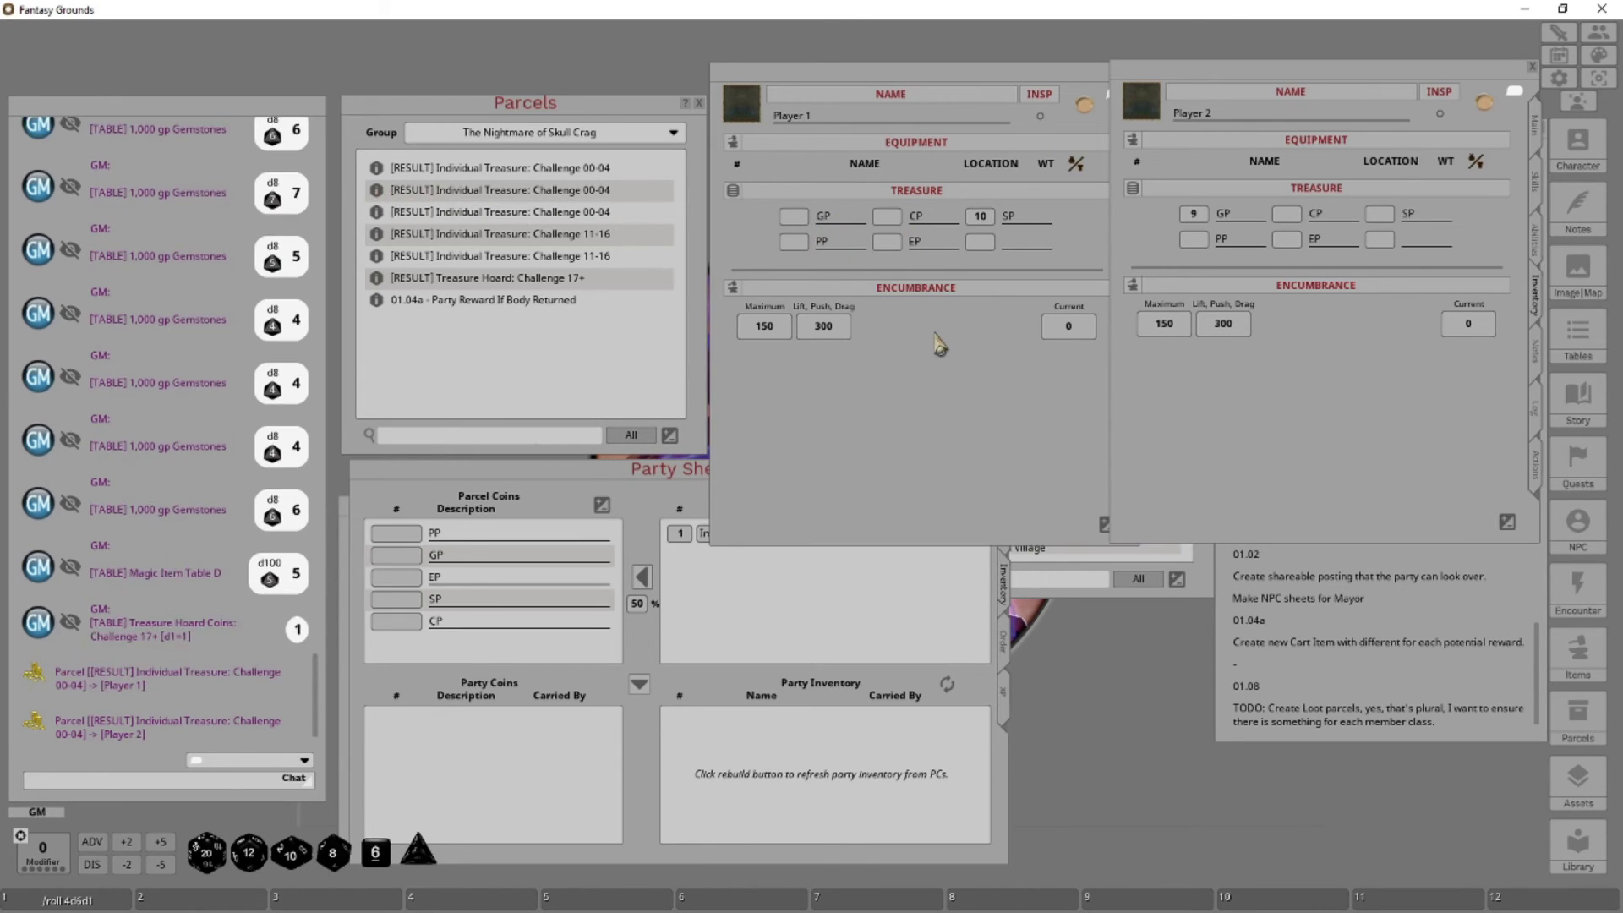
drag(378, 211, 841, 406)
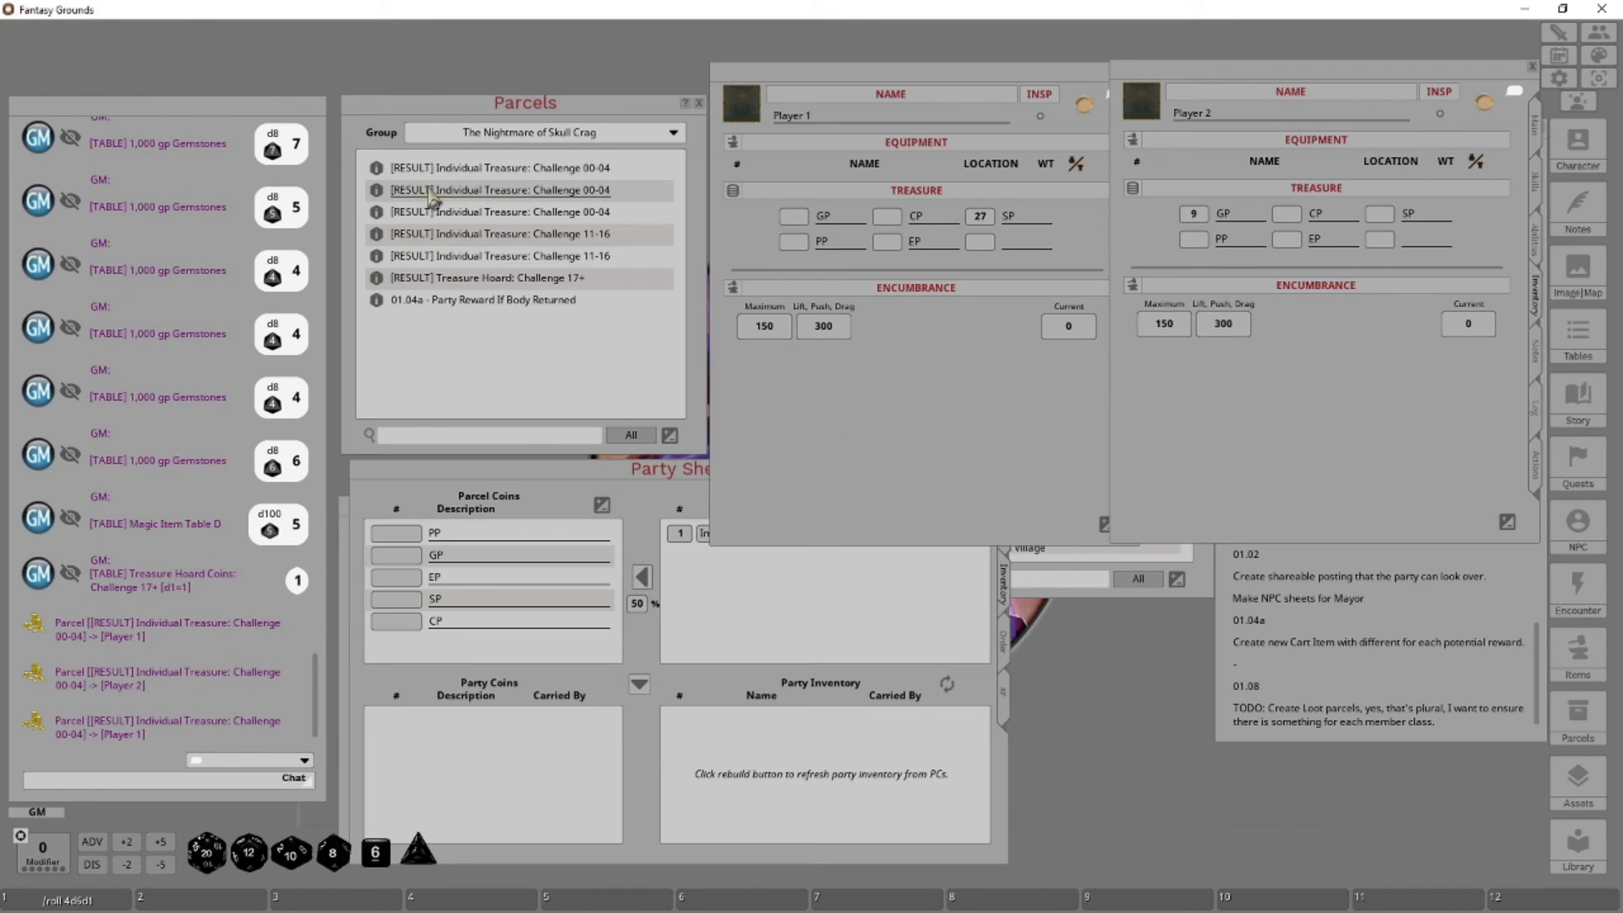
drag(384, 213, 1306, 434)
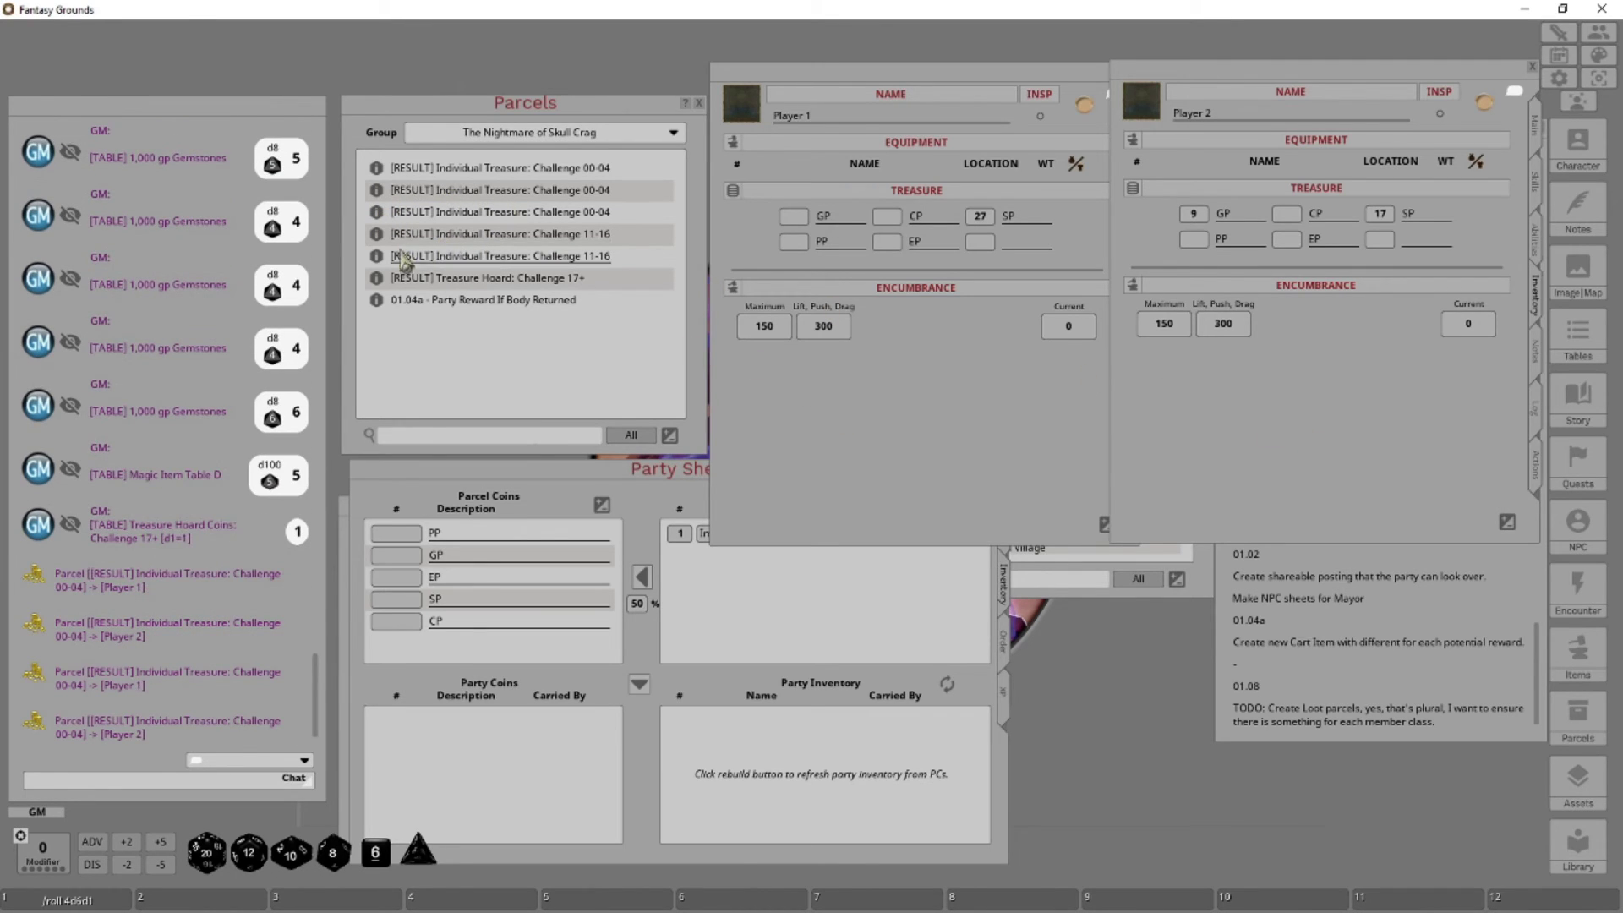
Give the Individual Treasure: Challenge 11-16 result parcel to Player 1 three times and to Player 2 twice
drag(403, 257, 958, 429)
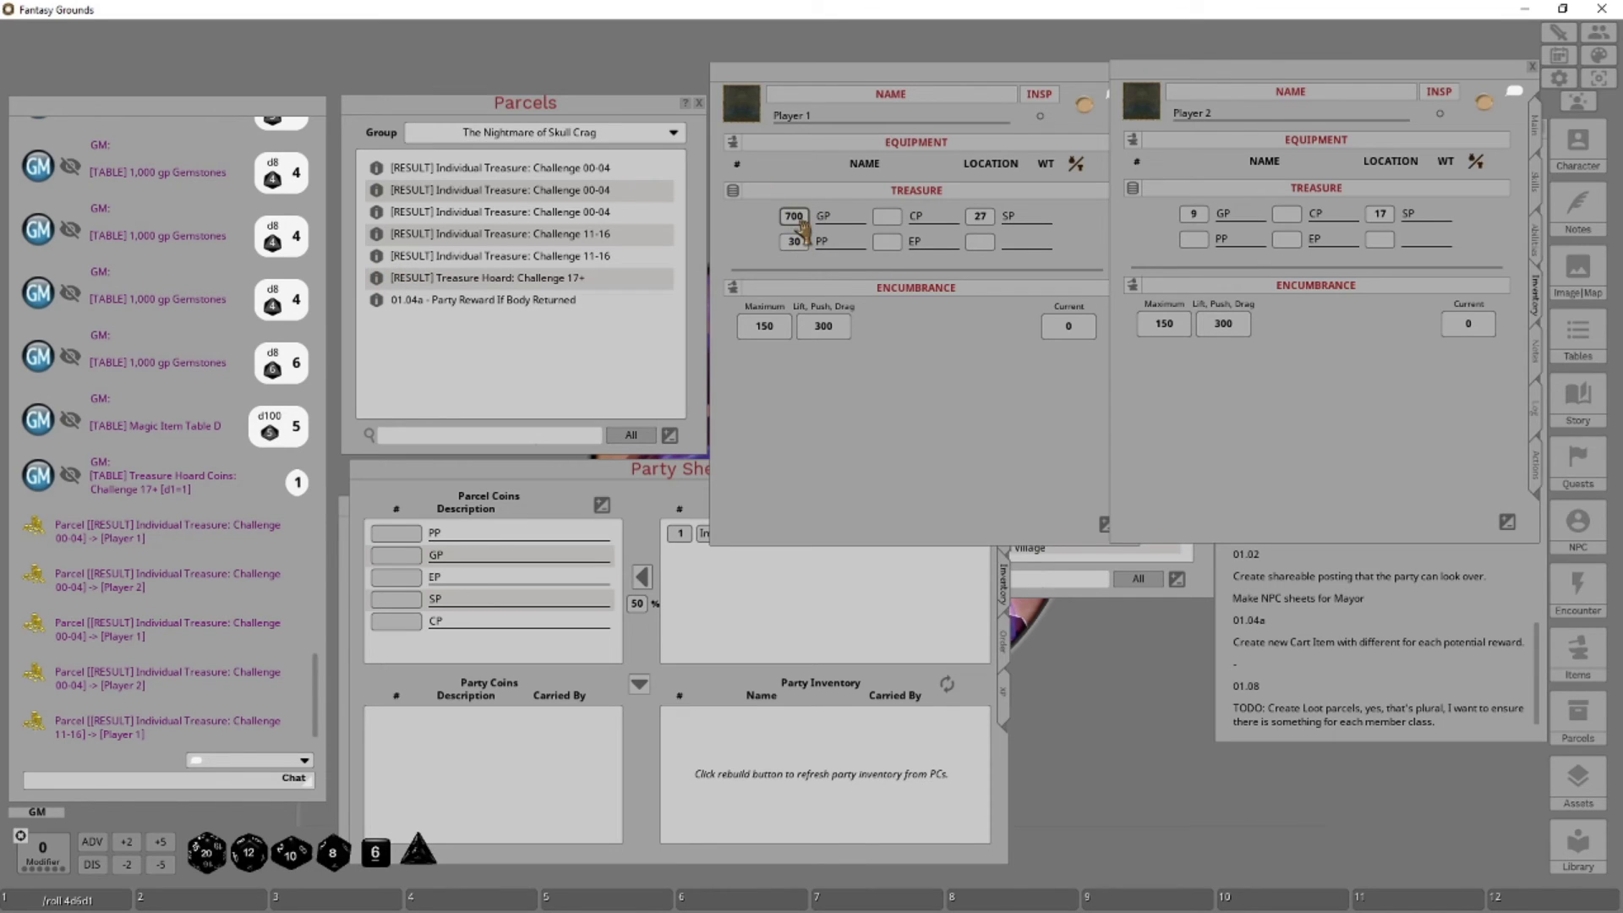
drag(376, 257, 844, 410)
drag(376, 257, 879, 401)
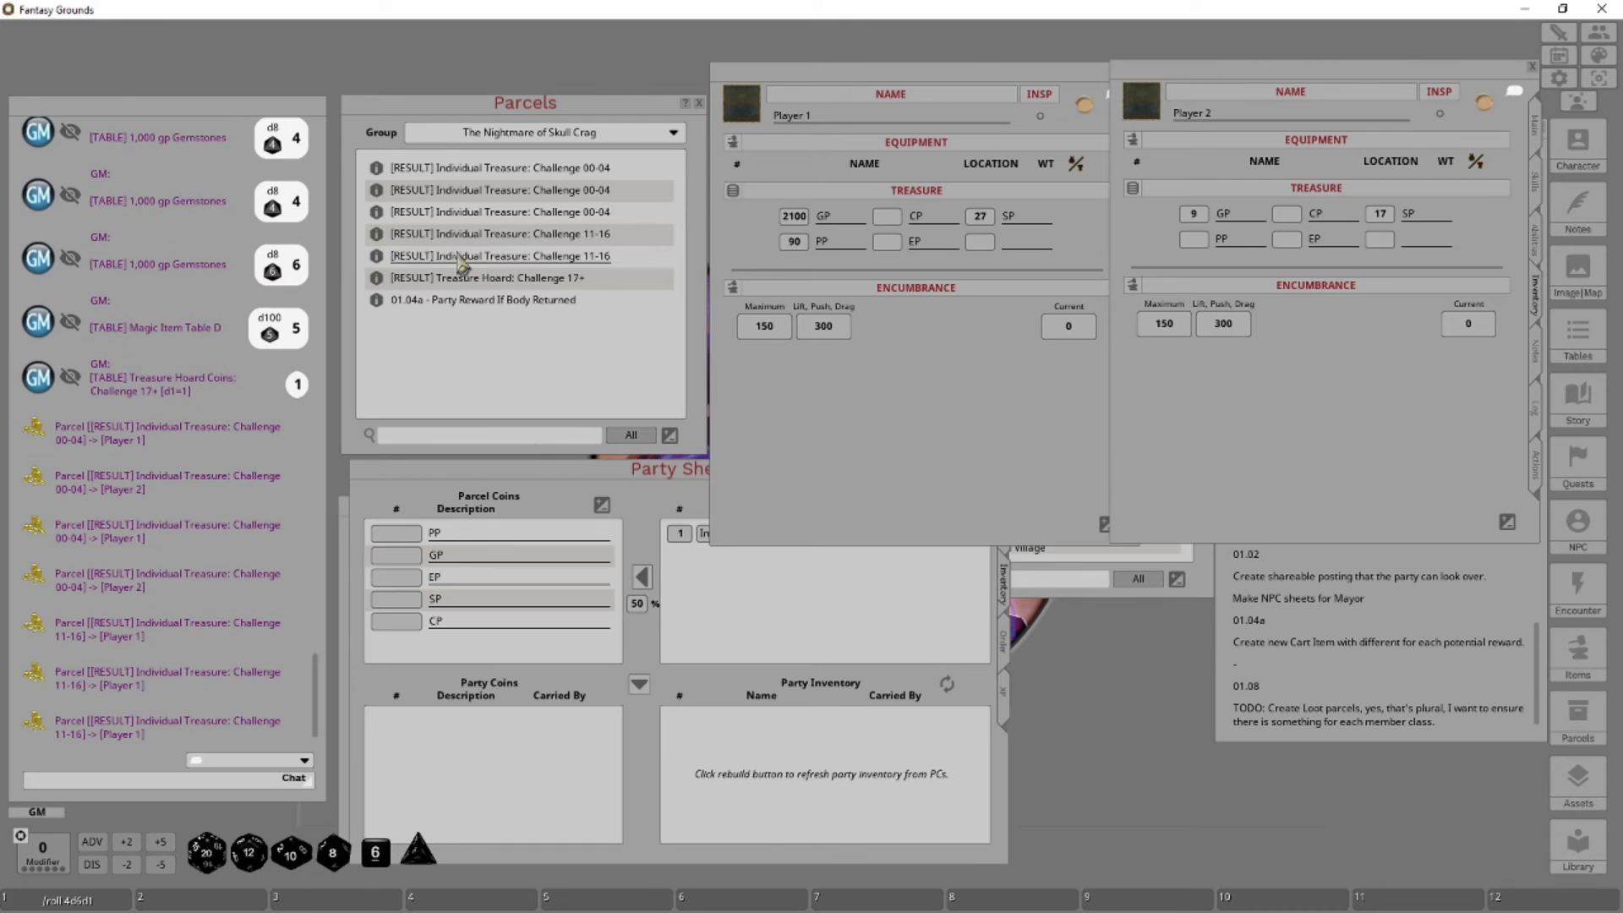
drag(378, 259, 1264, 390)
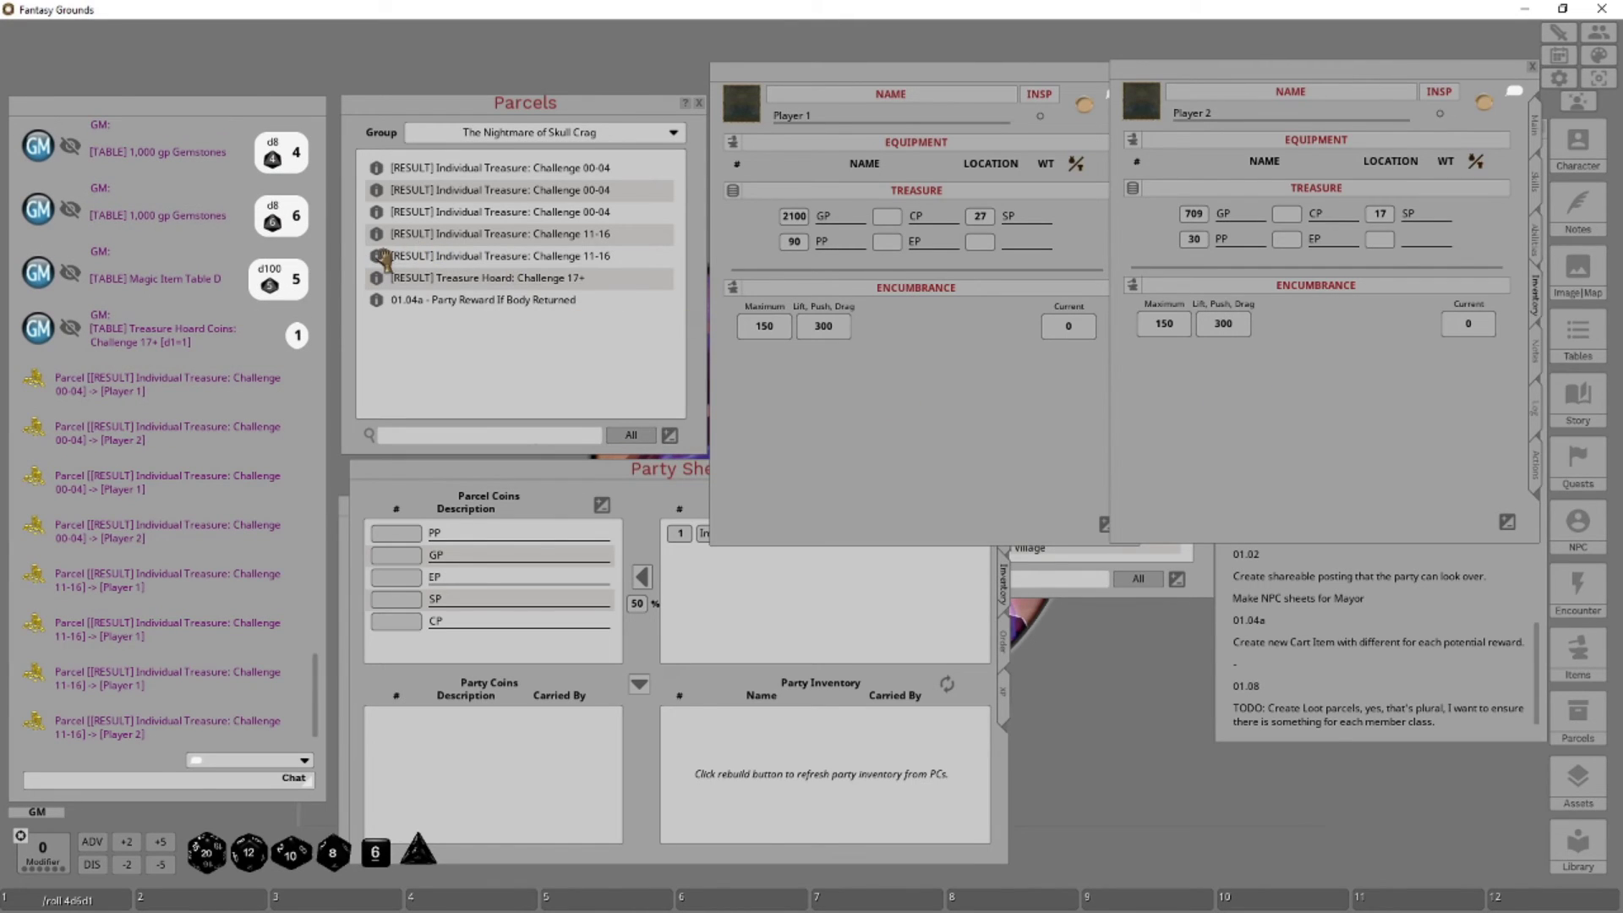
drag(385, 258, 1235, 404)
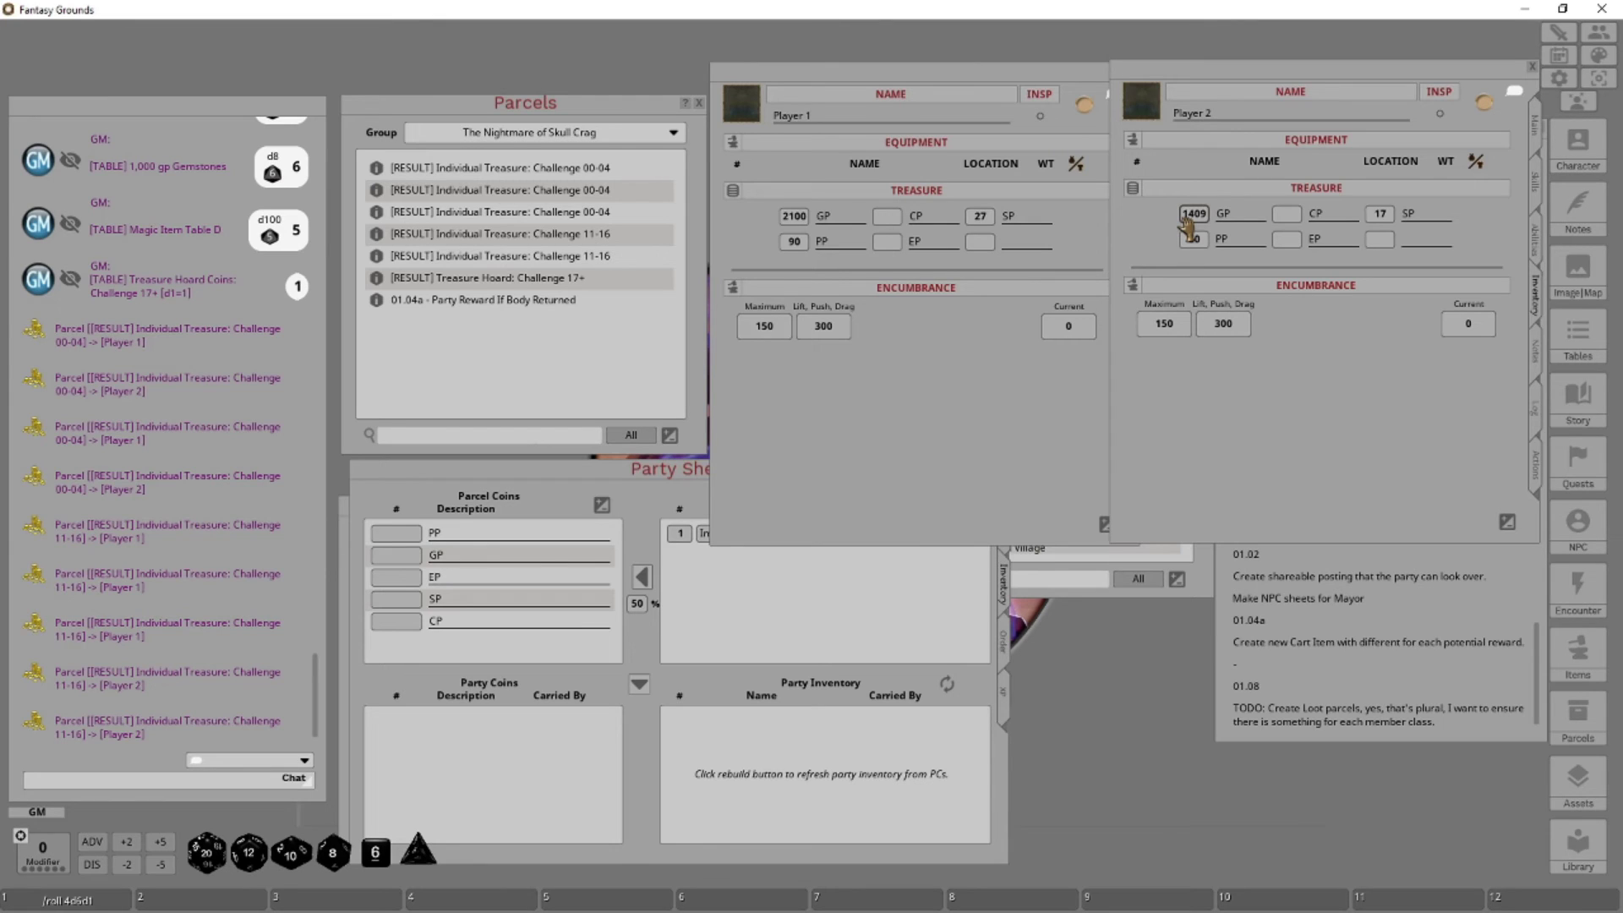
Check the contents of the Treasure Hoard: Challenge 17+ result parcel, and add it to the party sheet three times
click(505, 282)
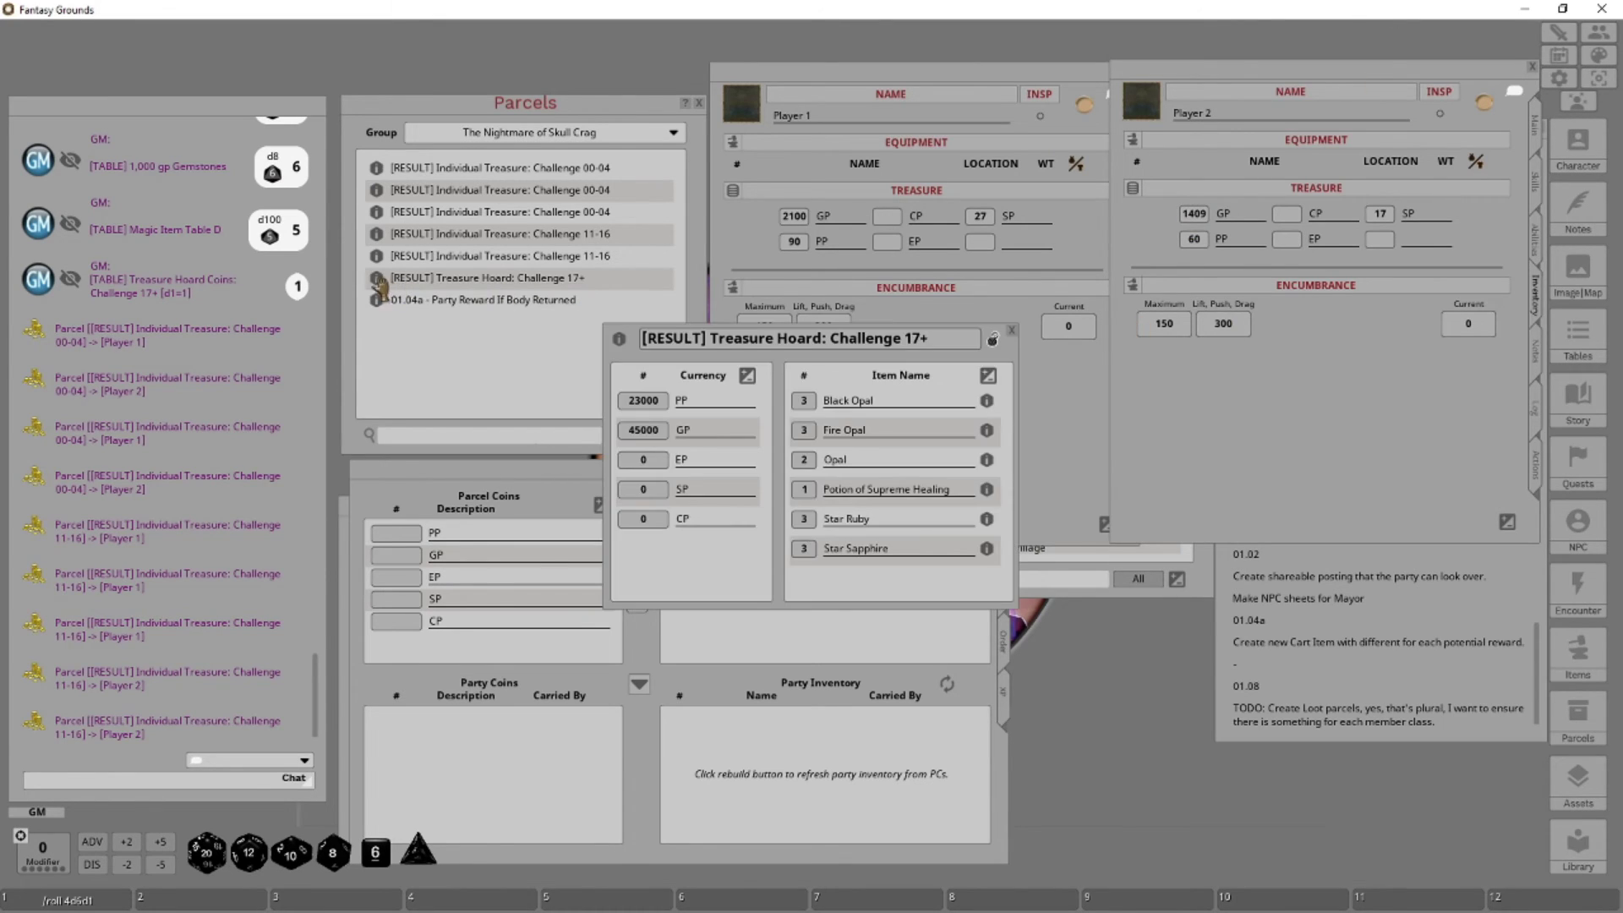
click(1010, 336)
click(655, 465)
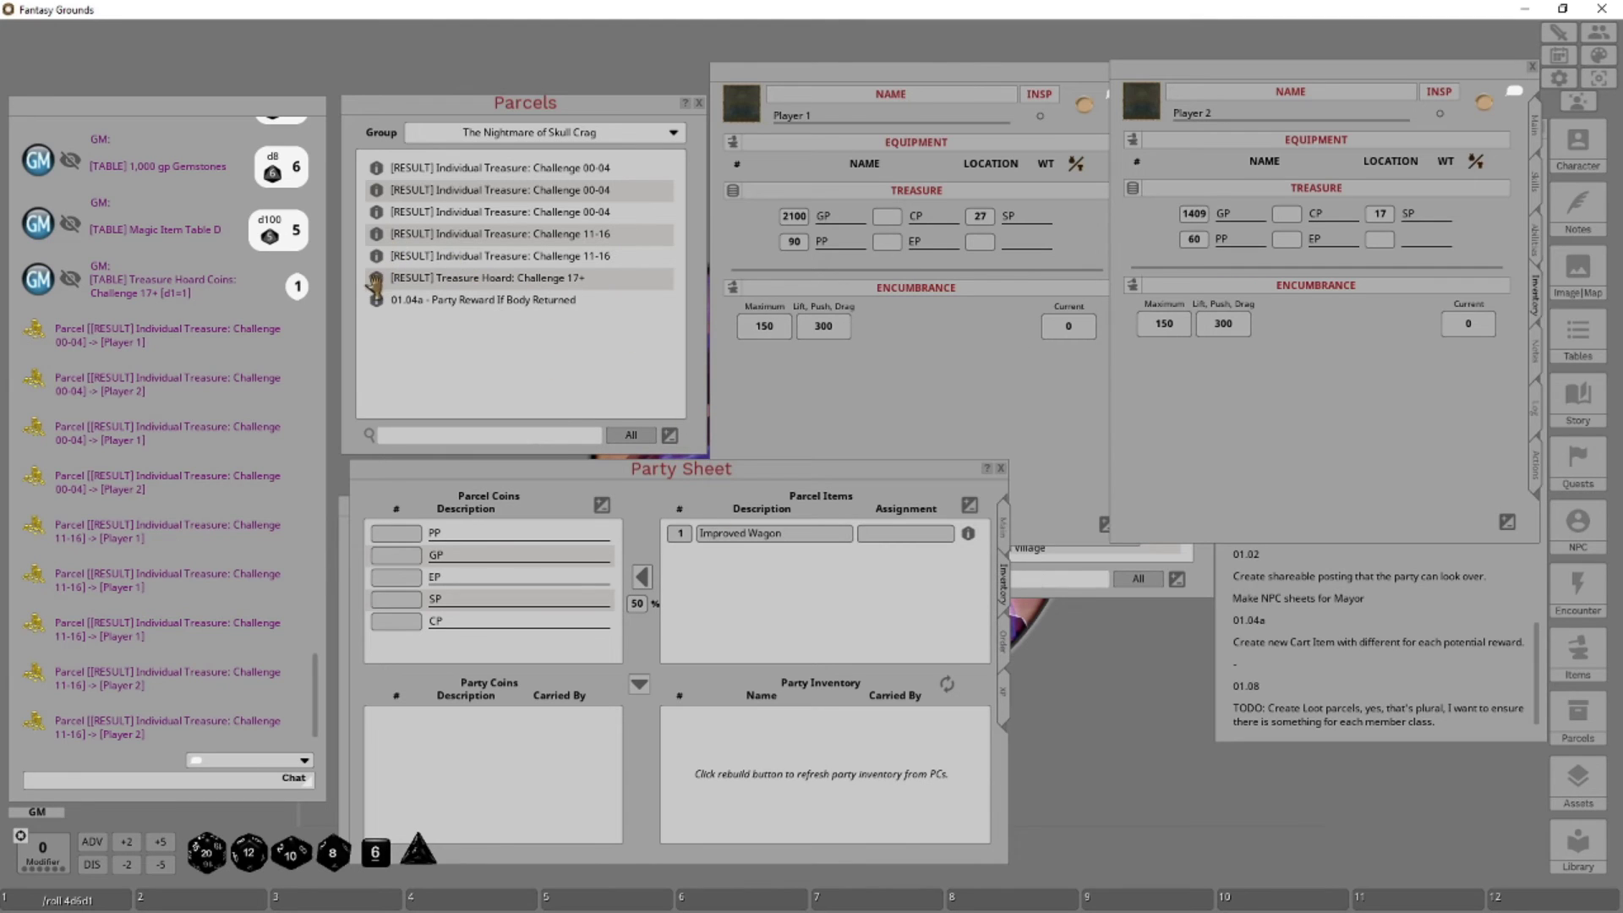
drag(407, 286, 743, 598)
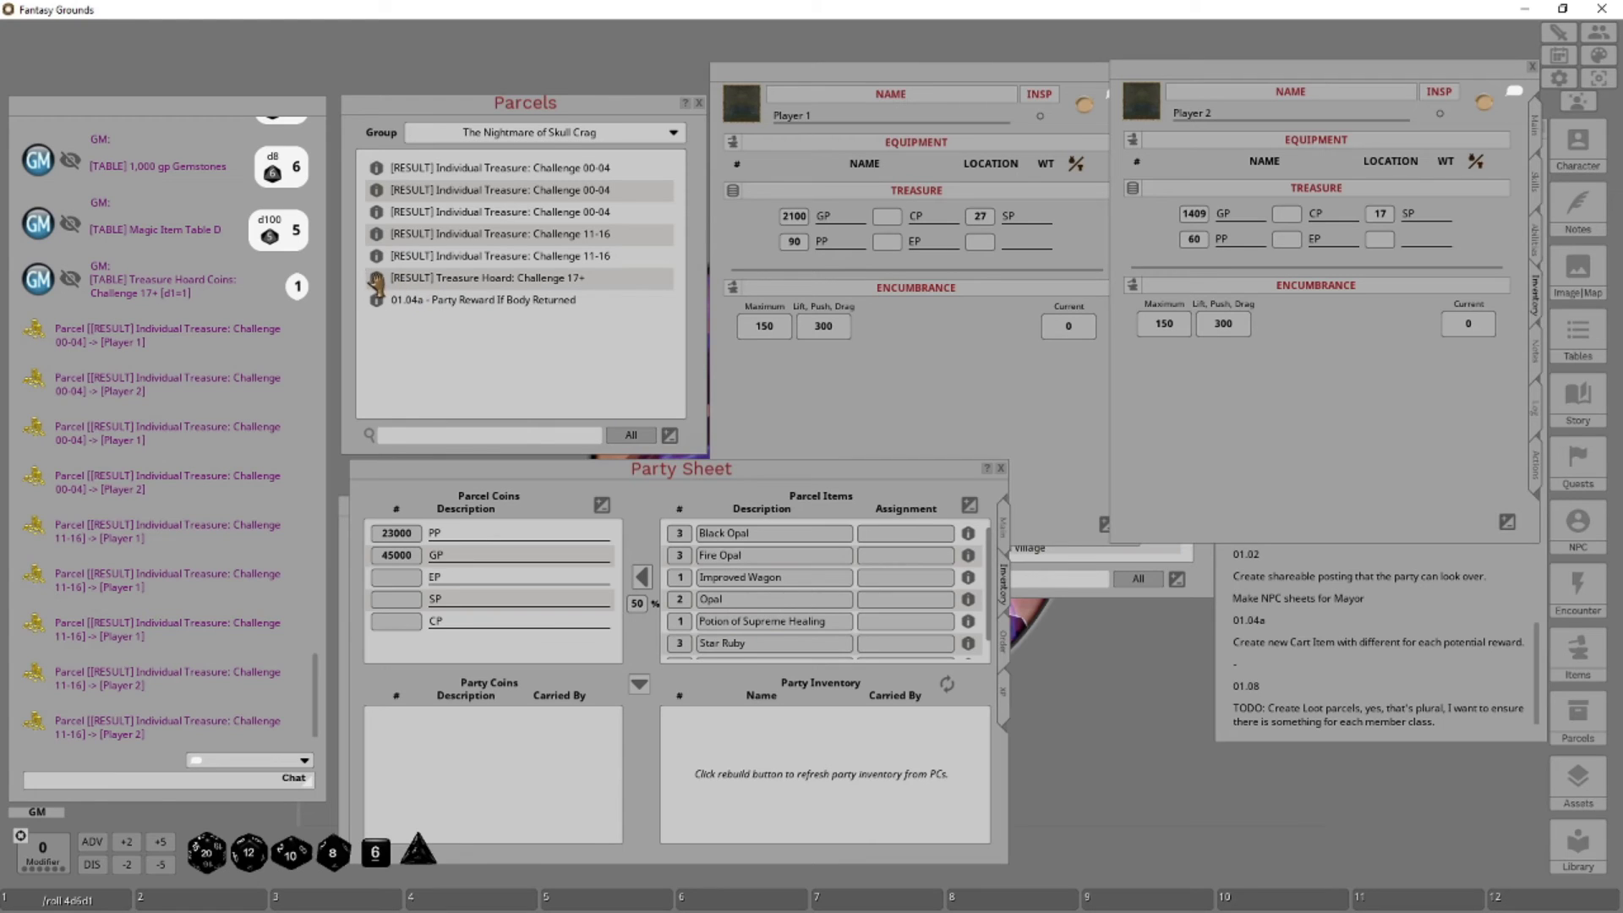
drag(376, 283, 689, 595)
drag(378, 287, 687, 545)
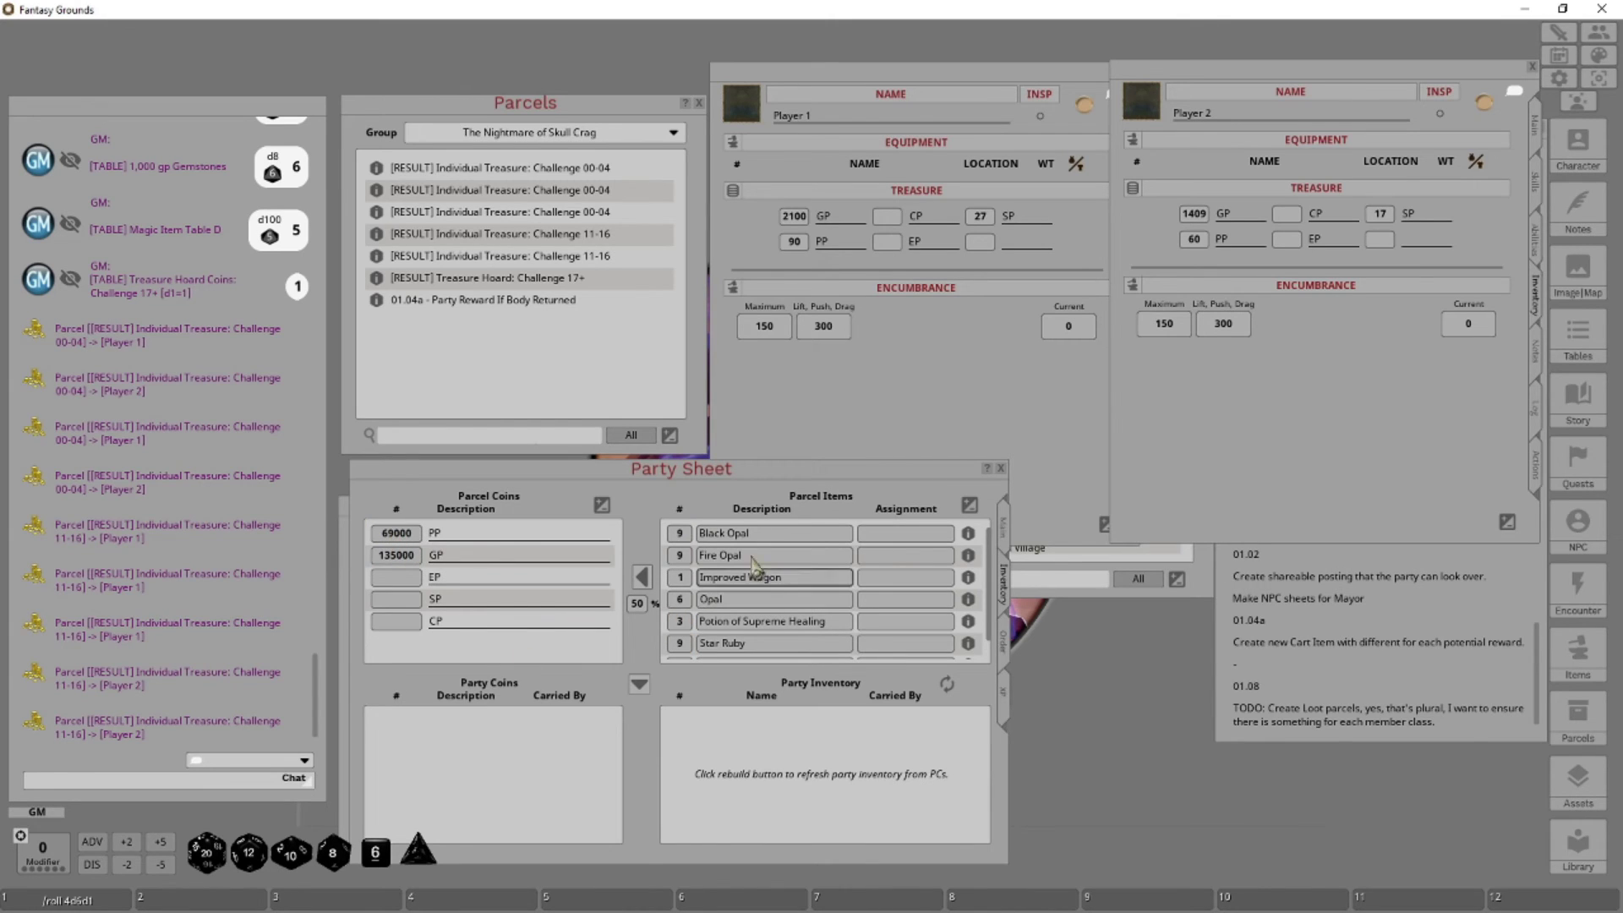
Assign the Potion of Supreme Healing to Player 1 and Player 2, and distribute the assigned items and coins to the party
drag(710, 484, 734, 425)
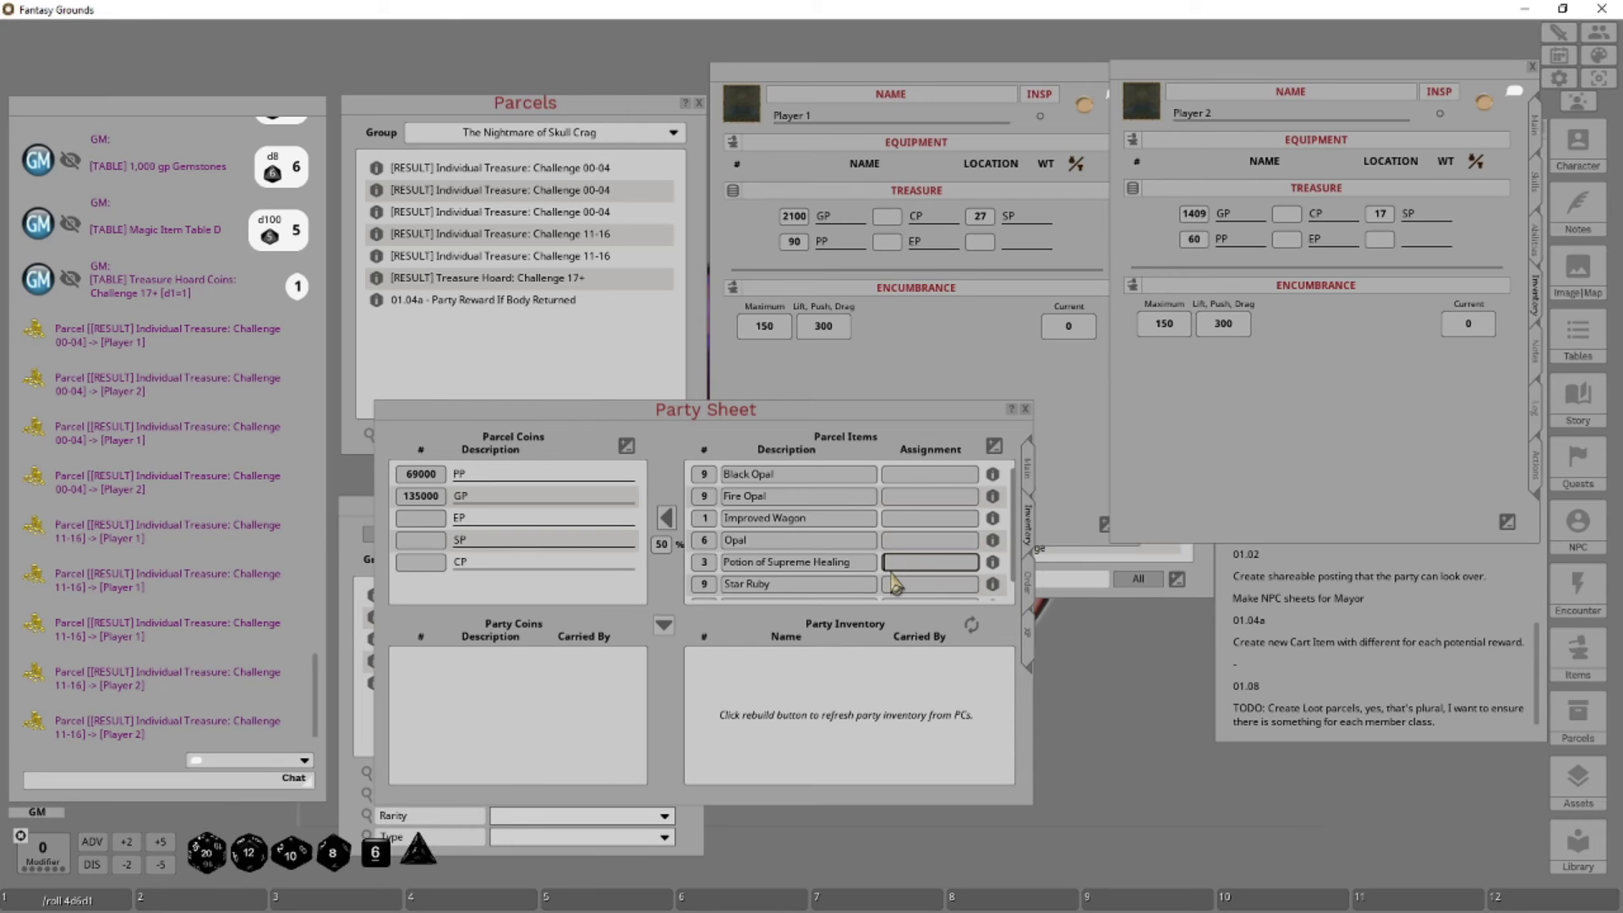
text(Player 1,)
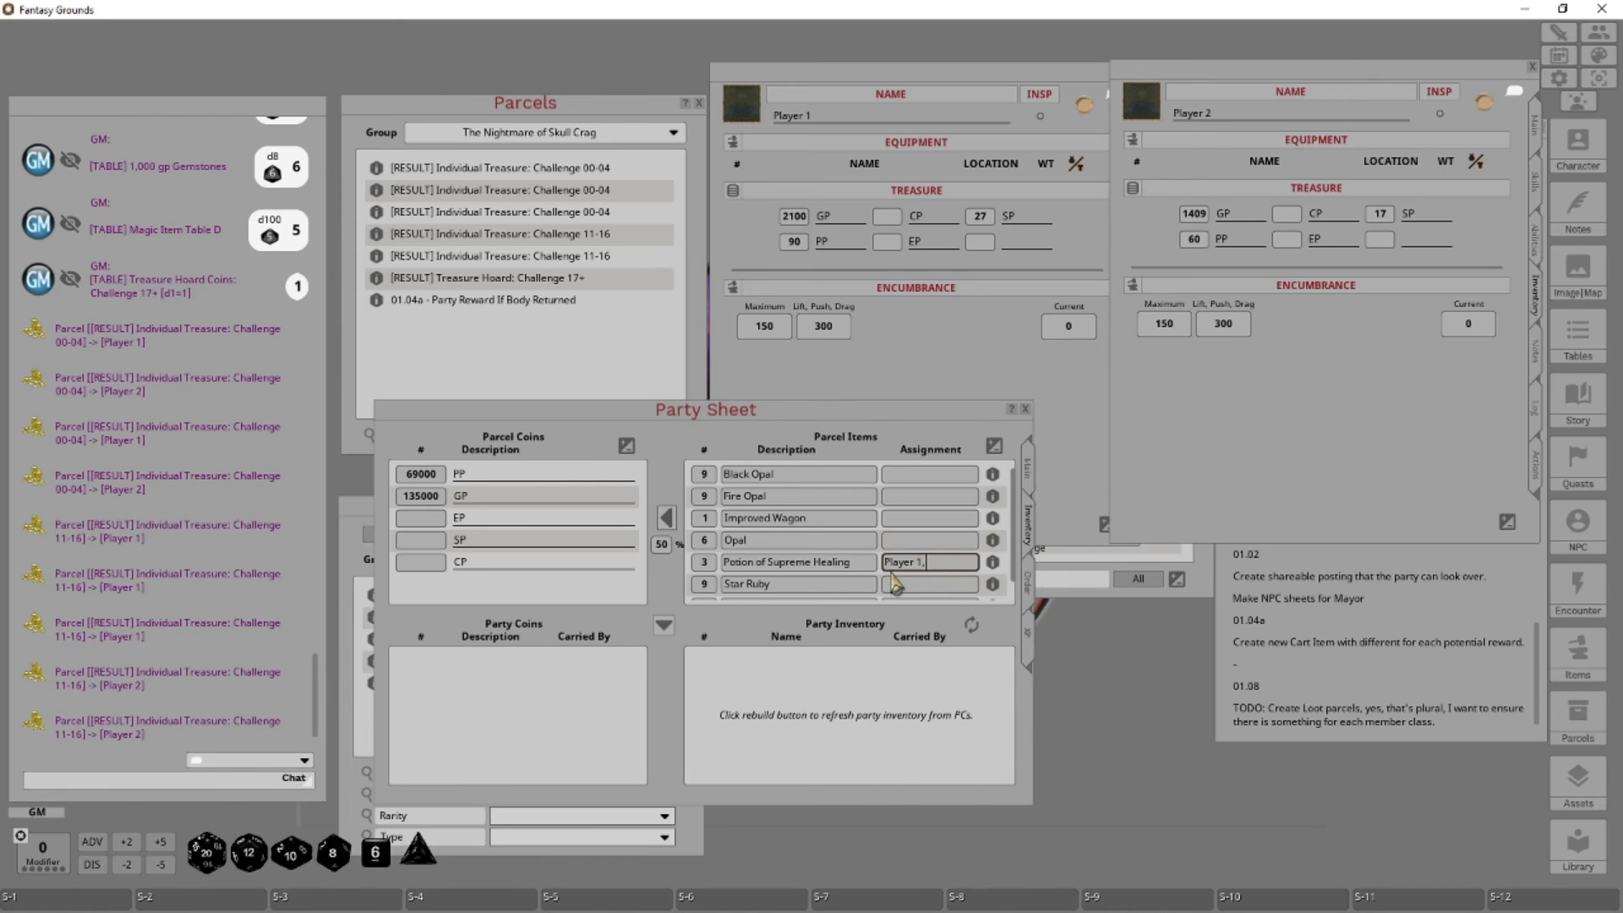
text(Player 2)
key(Tab)
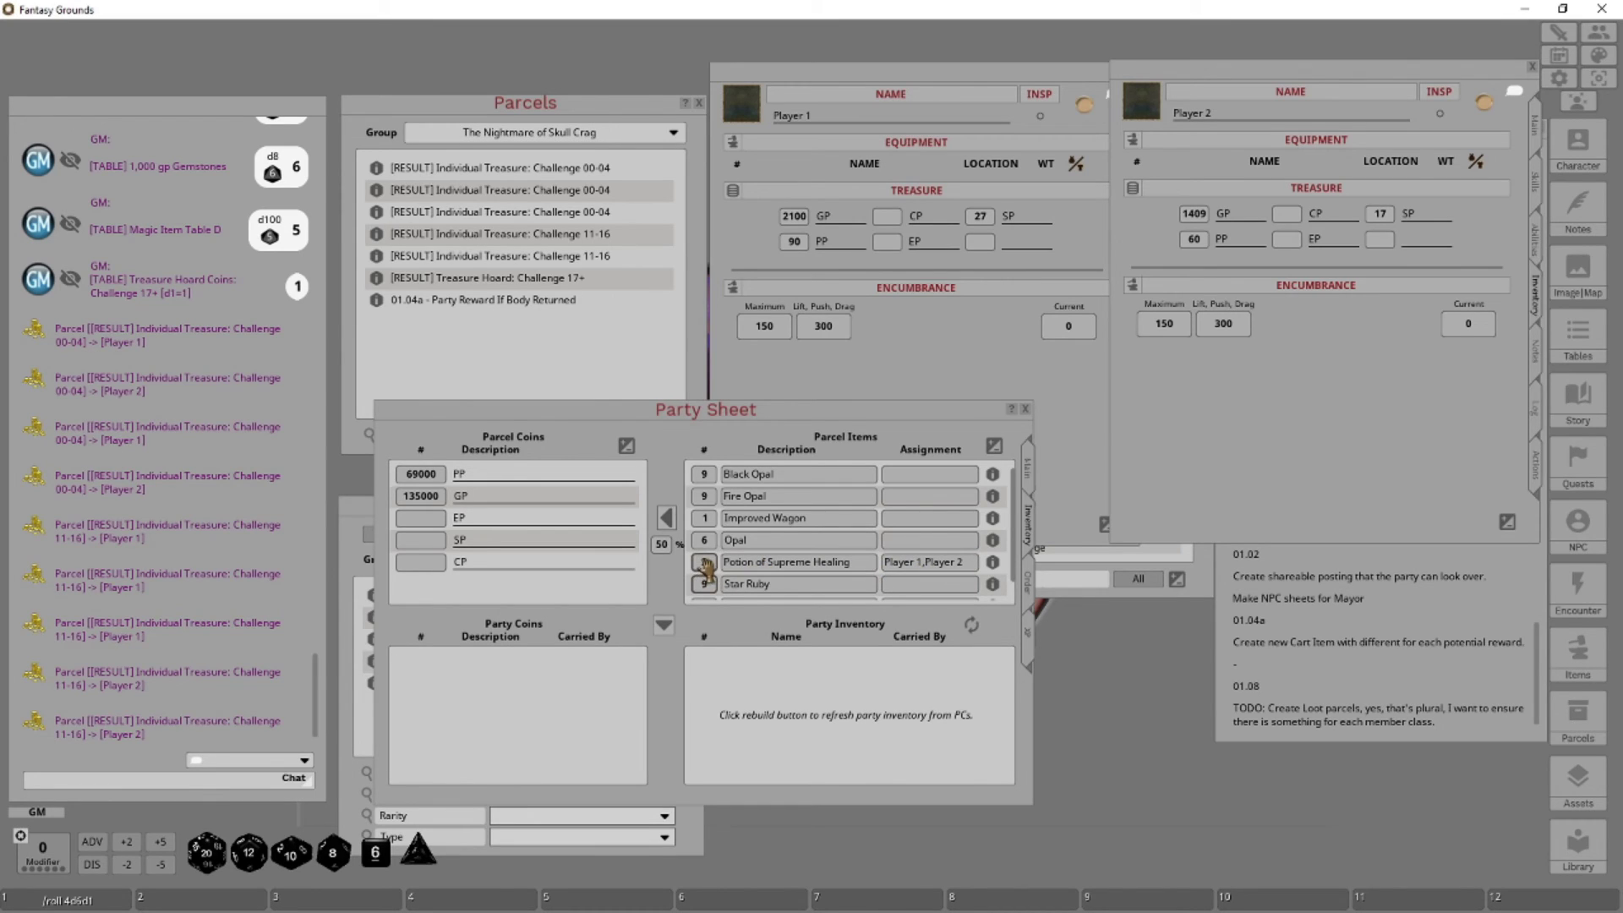
click(665, 630)
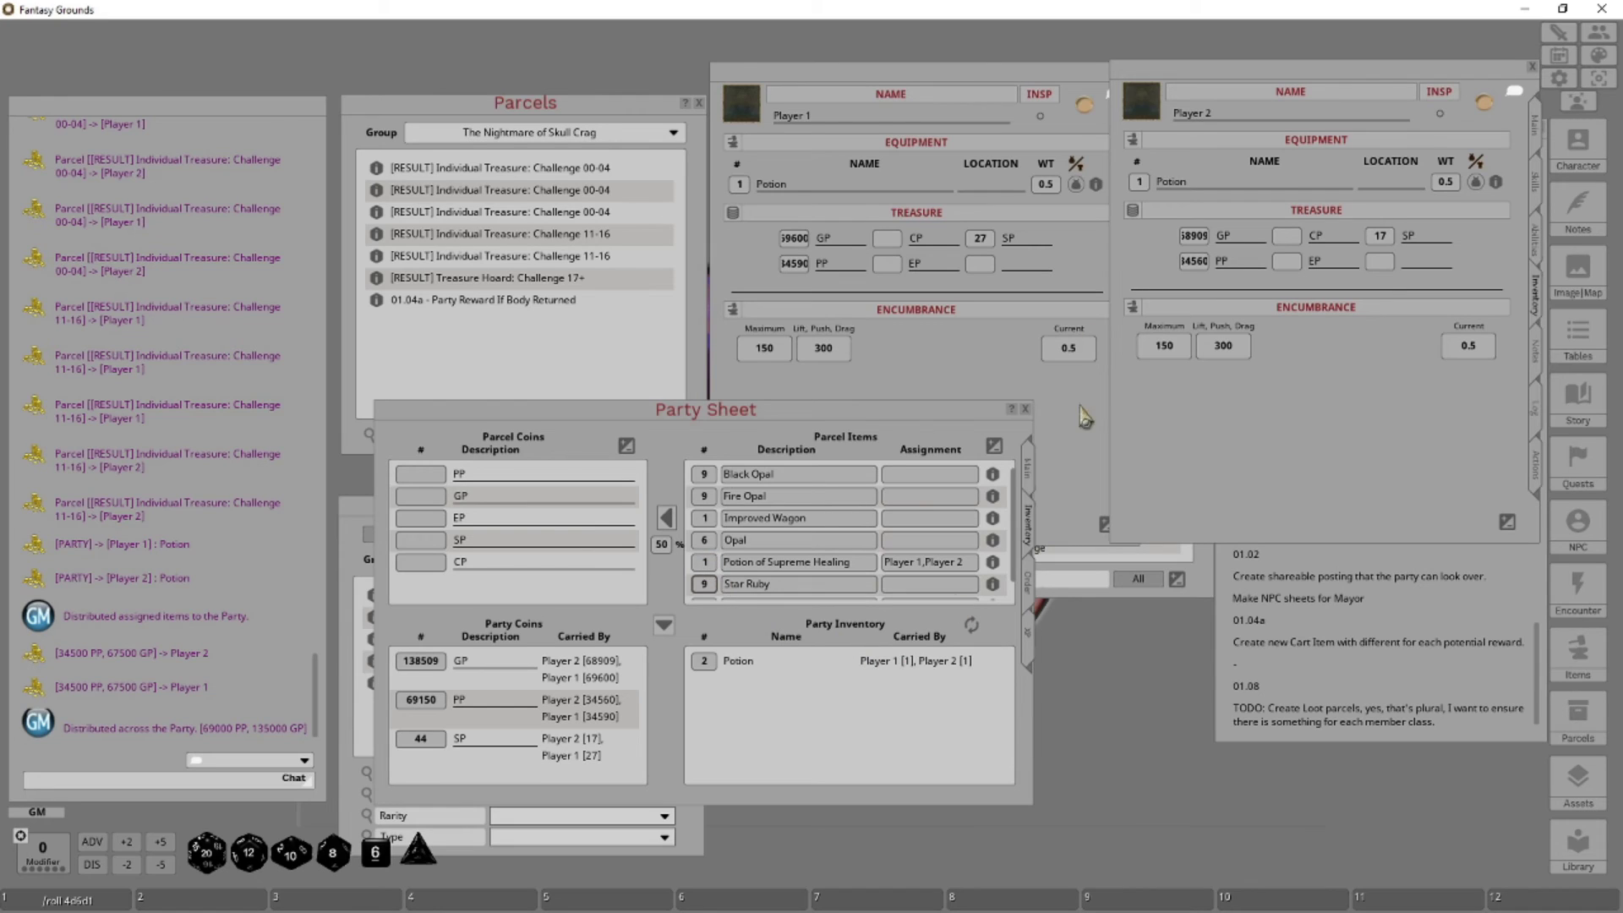
Compare the potions and coins in both characters' inventories with the party coins and inventory in the party sheet
click(866, 178)
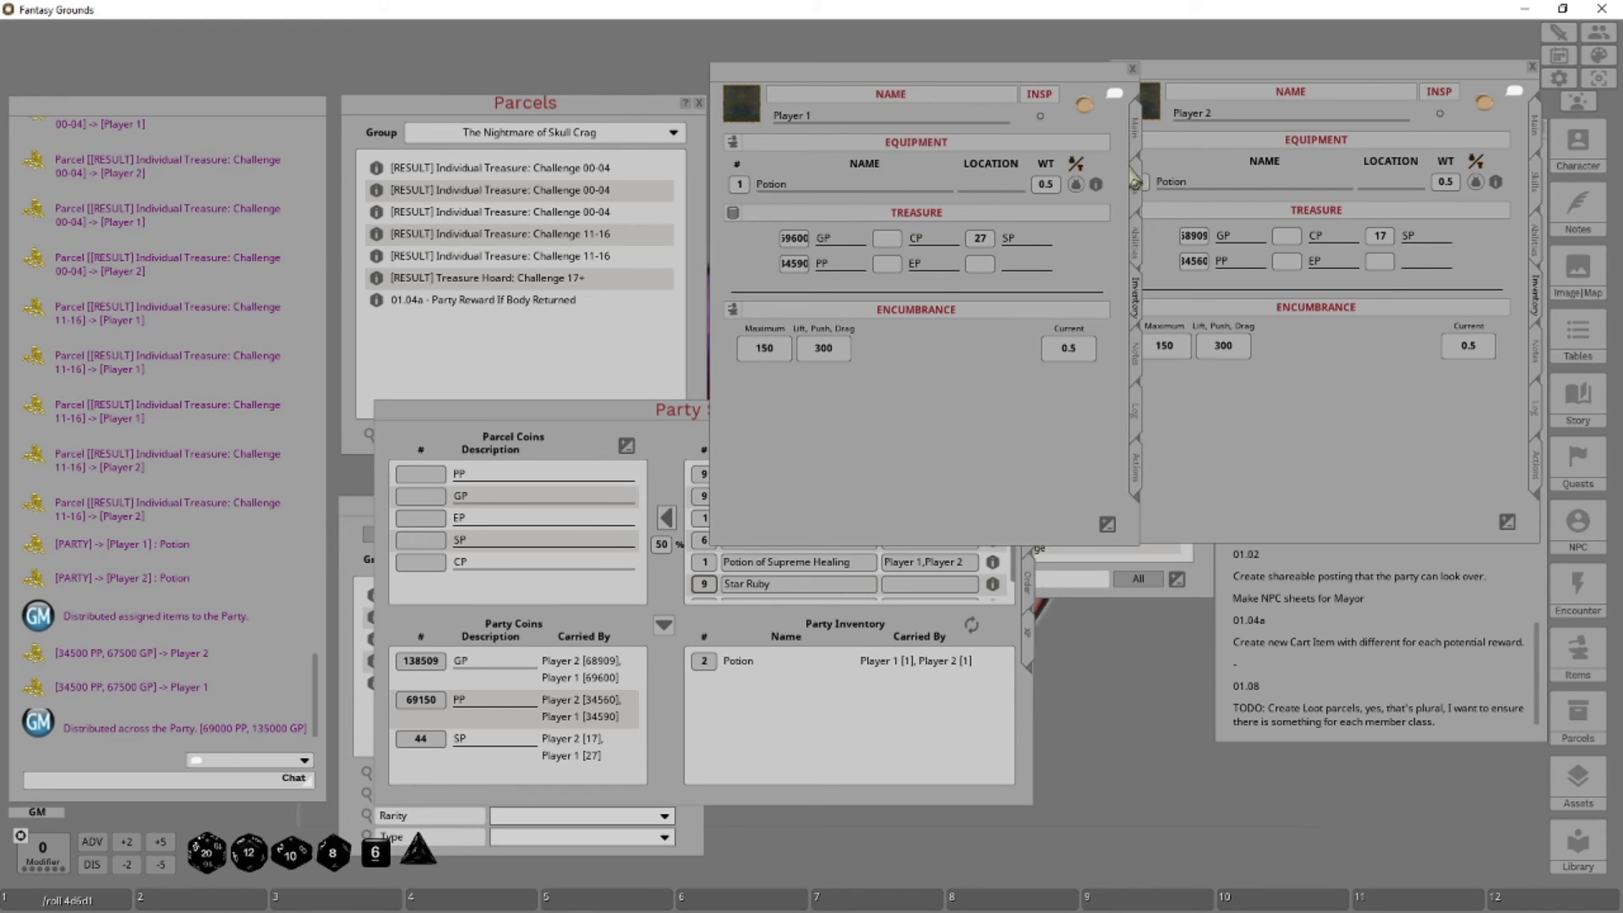
click(1255, 181)
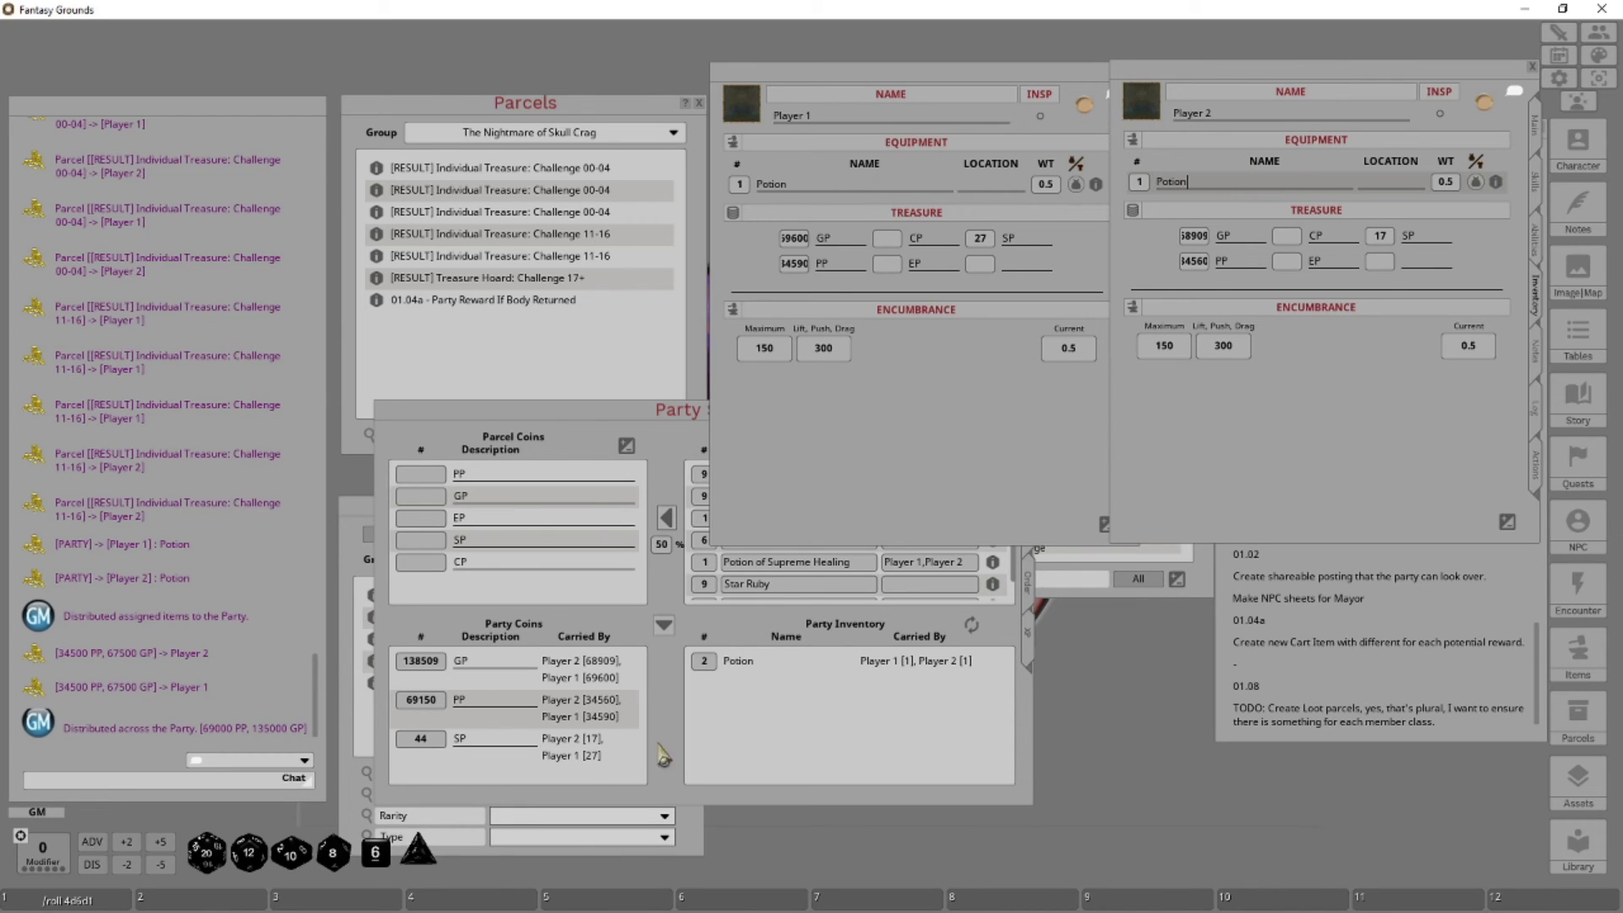
click(567, 799)
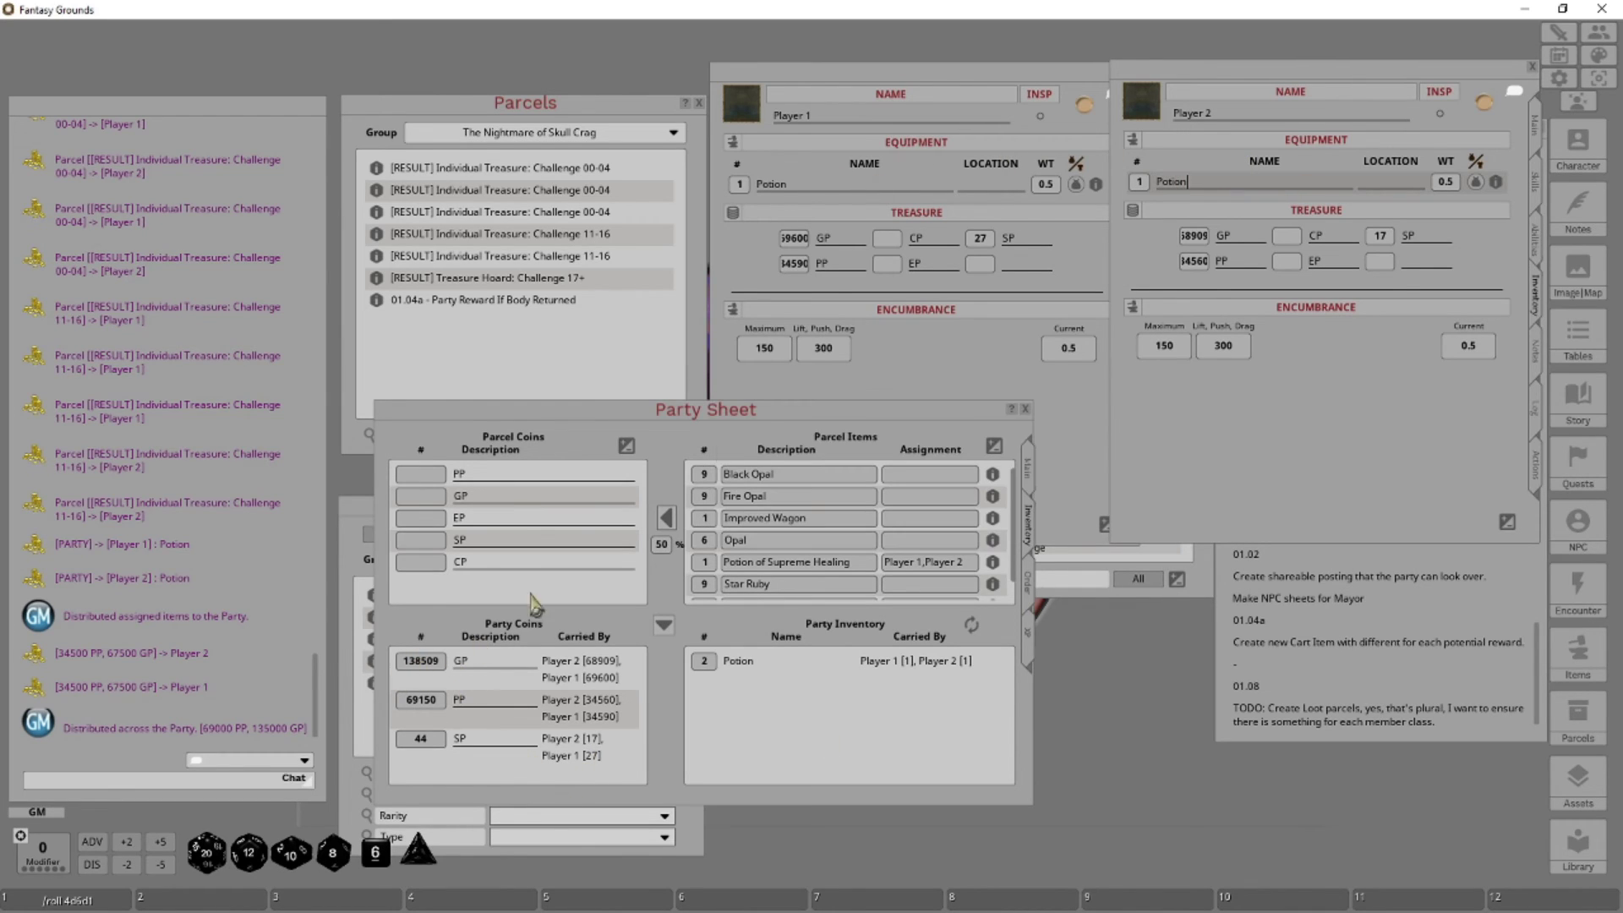
click(813, 394)
click(792, 240)
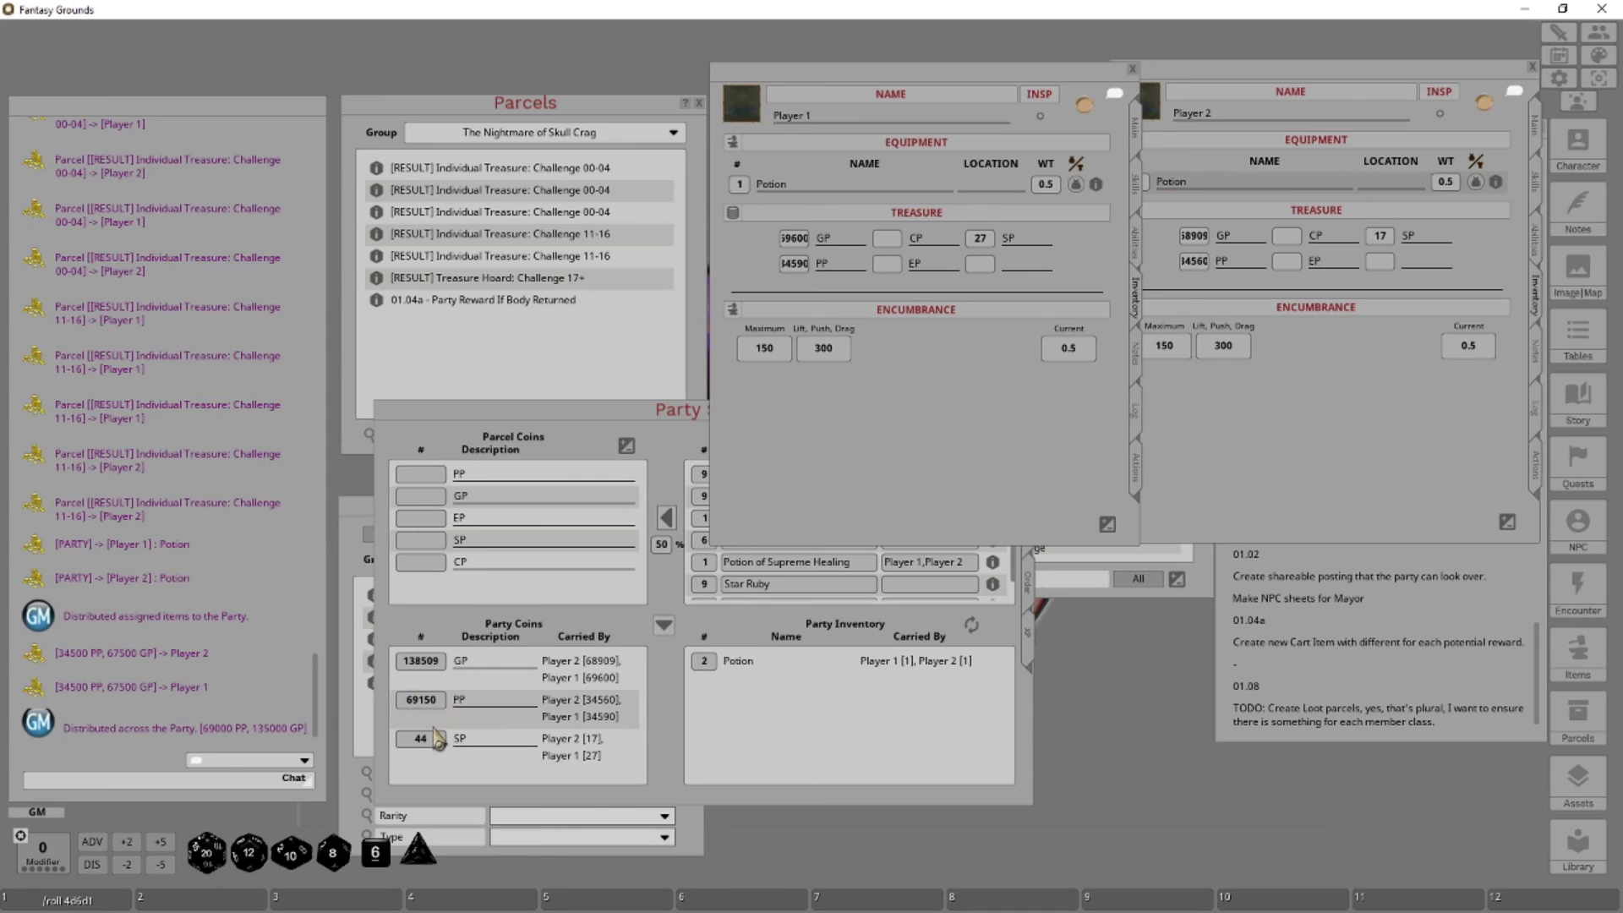
Sell the unassigned parcel items in the party sheet, and distribute the proceeds across the party
click(833, 734)
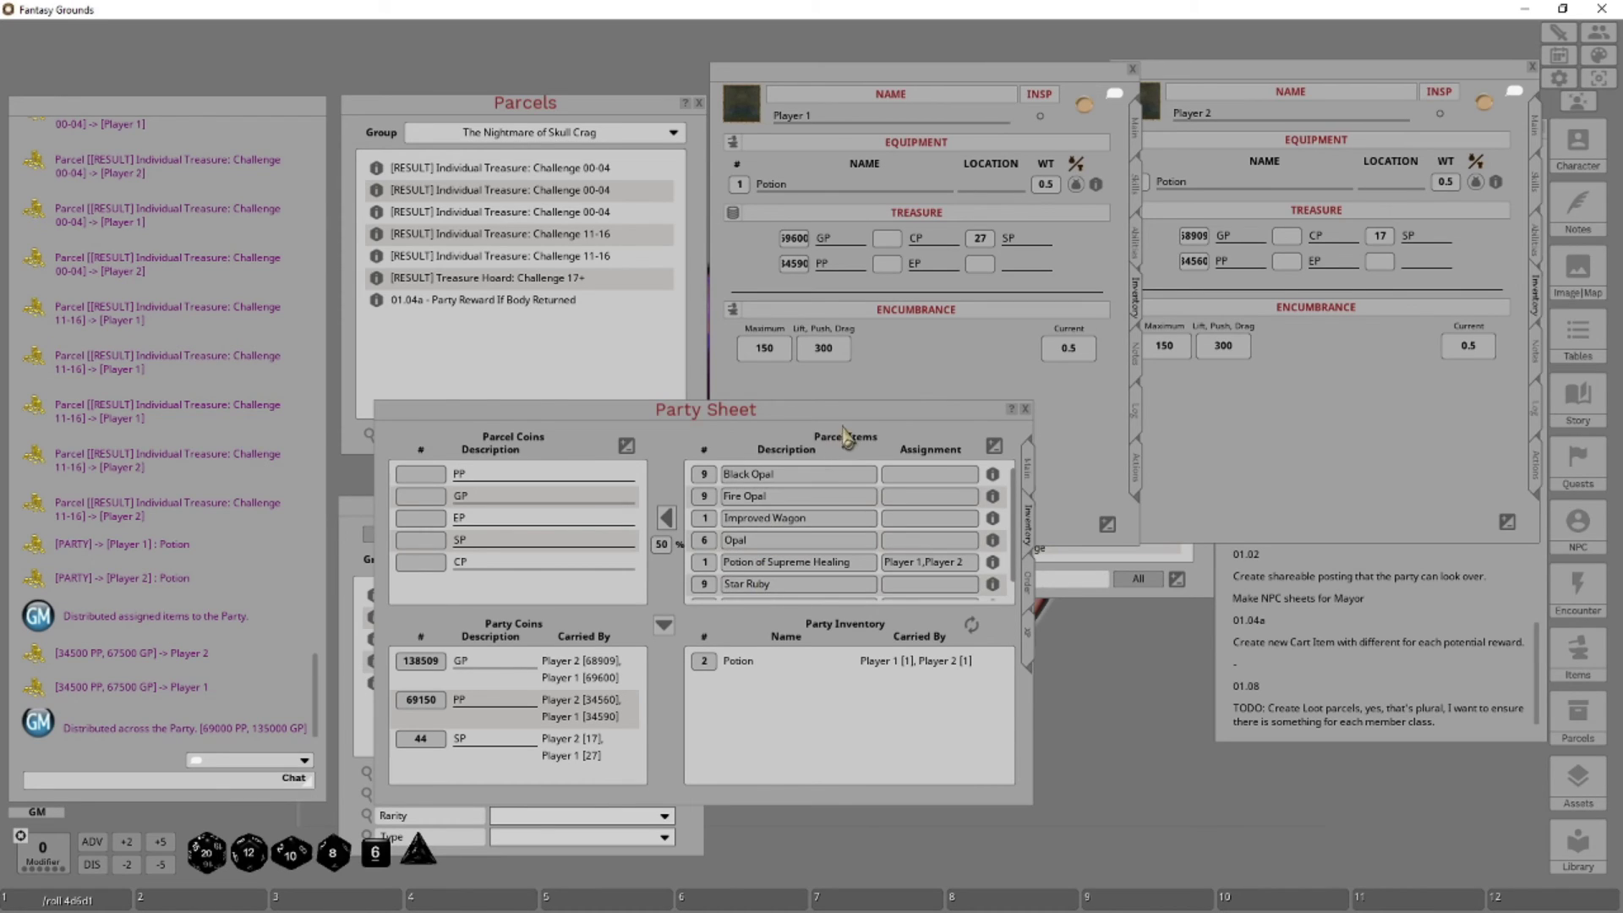
click(665, 524)
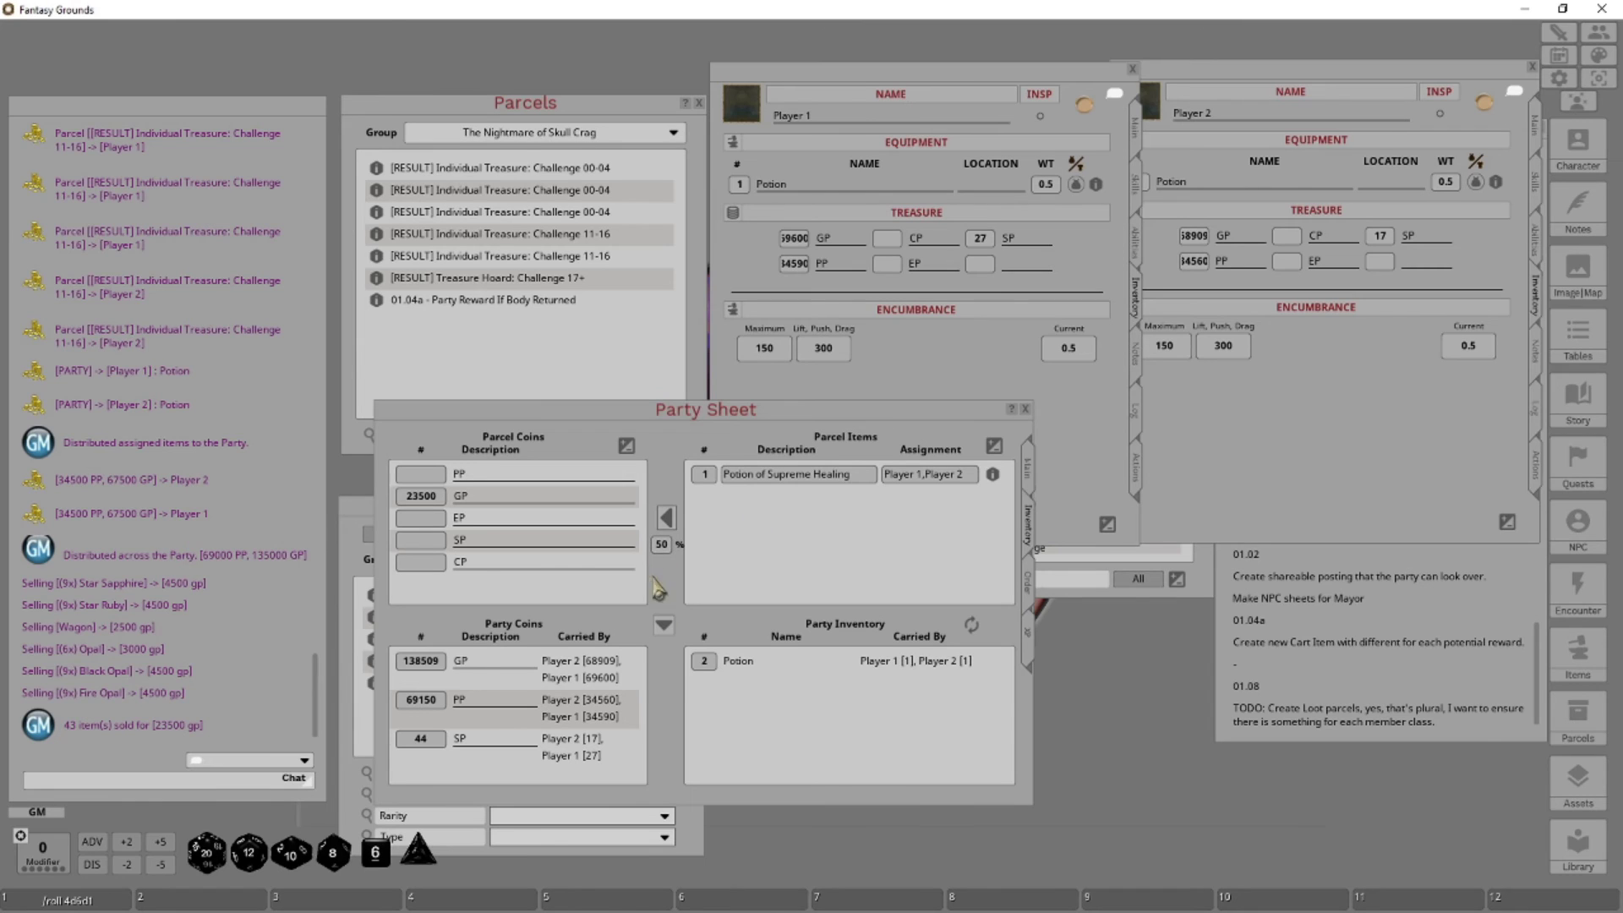
click(663, 625)
Add the 01.04a - Party Reward If Body Returned parcel to the party sheet, and assign the Improved Wagon to Oxen
click(437, 338)
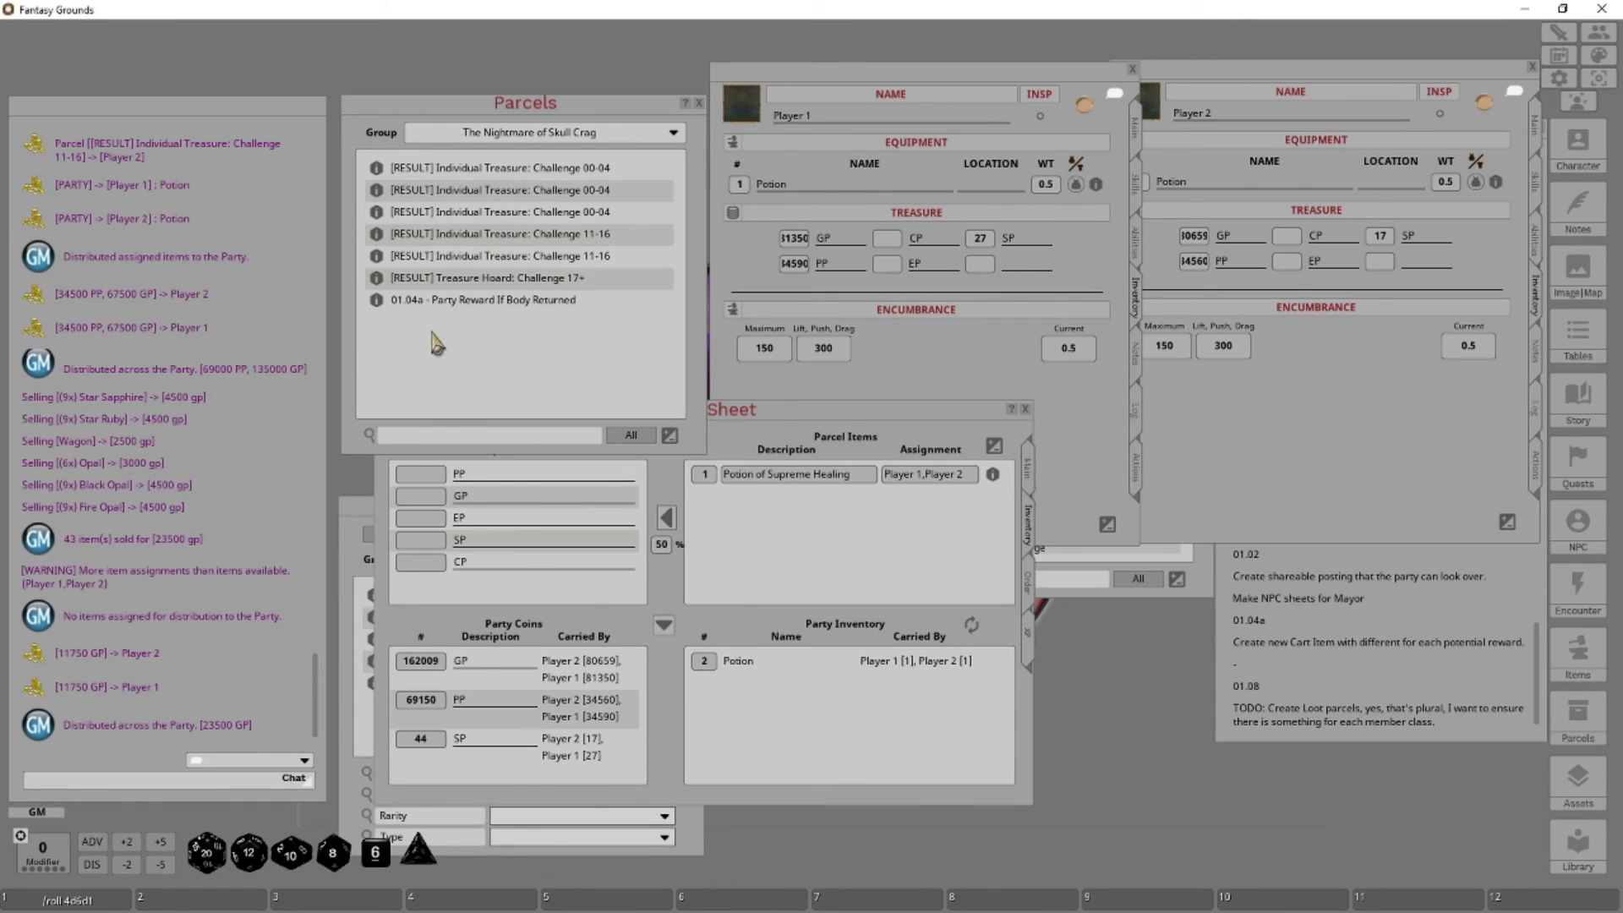
drag(378, 302, 824, 565)
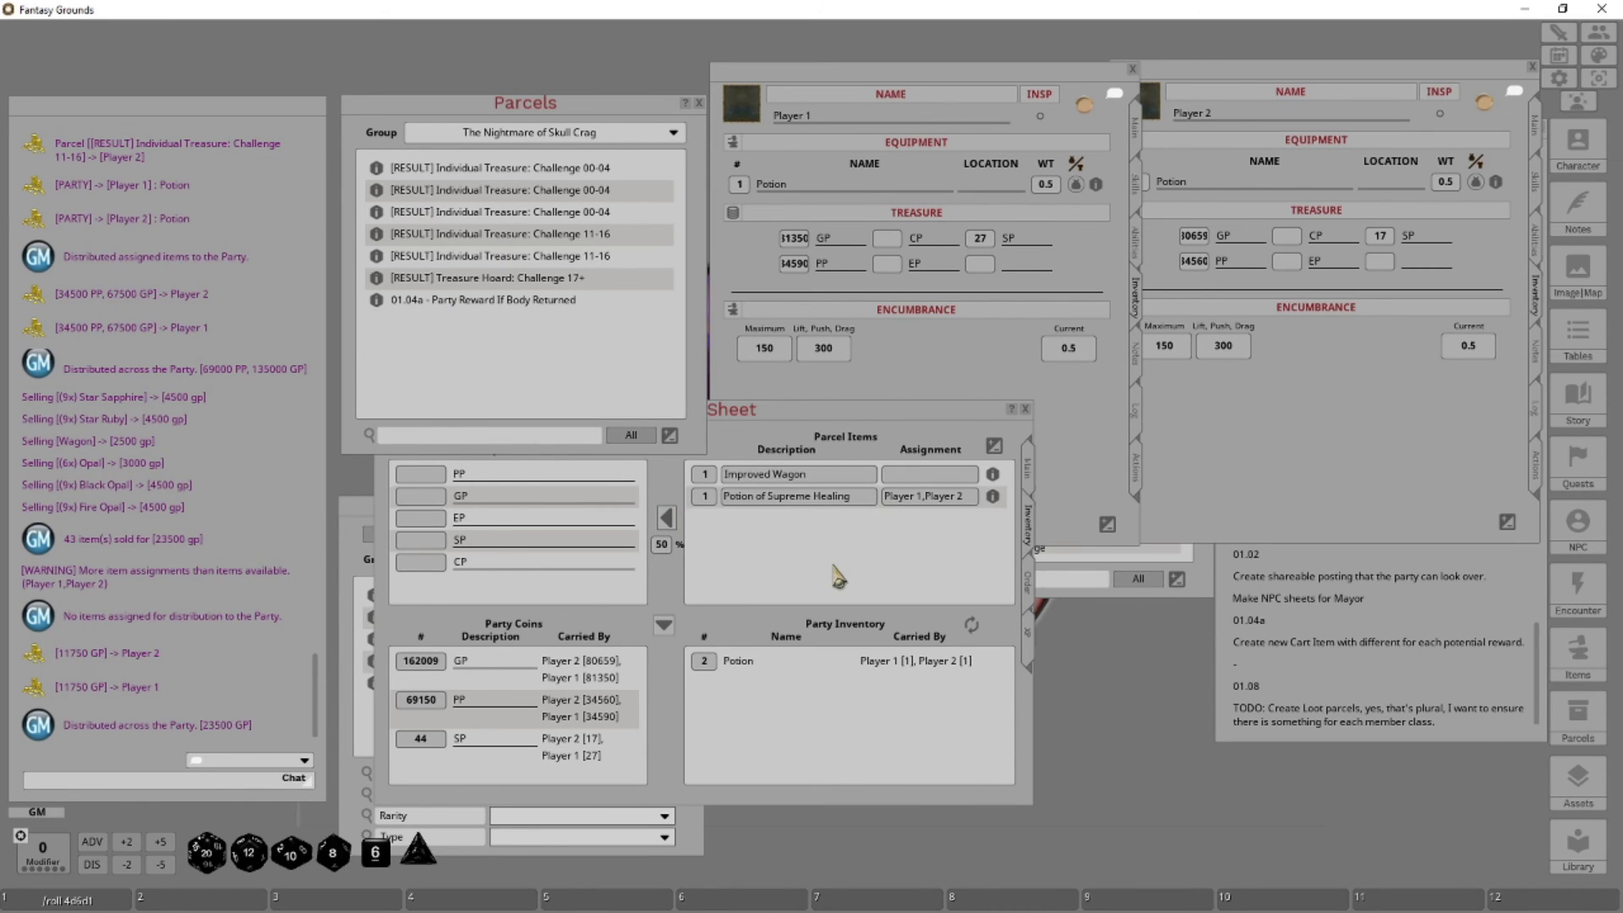
click(915, 475)
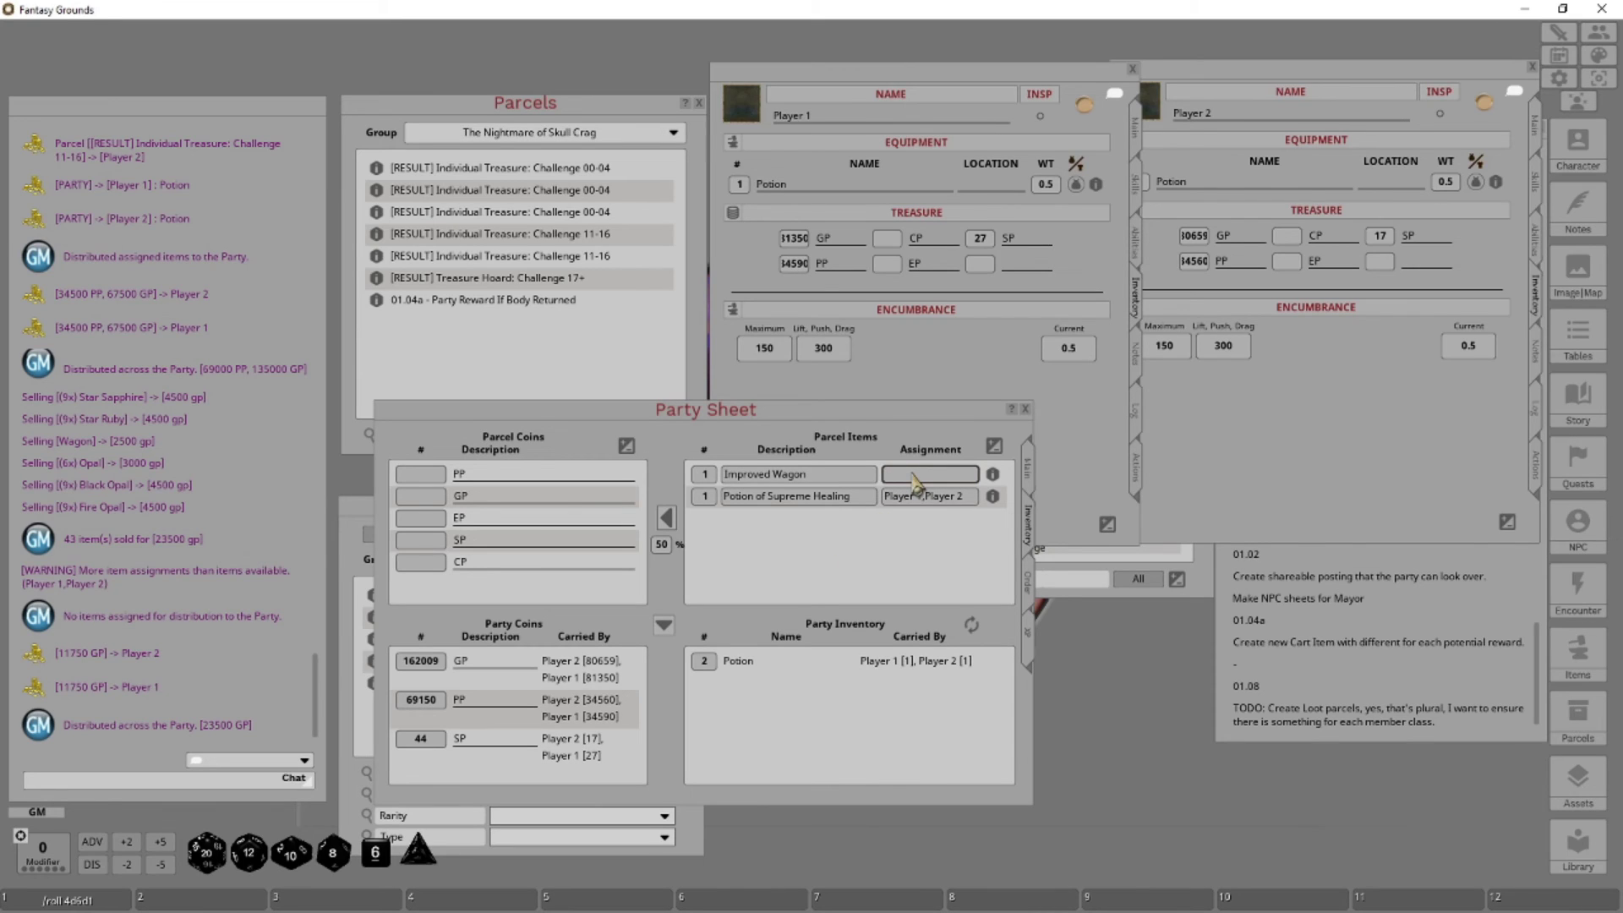
text(Ho)
key(BackSpace)
key(BackSpace)
text(O)
key(Tab)
Reduce the remaining Potion of Supreme Healing's assignment to Player 1 only, and distribute it
click(925, 499)
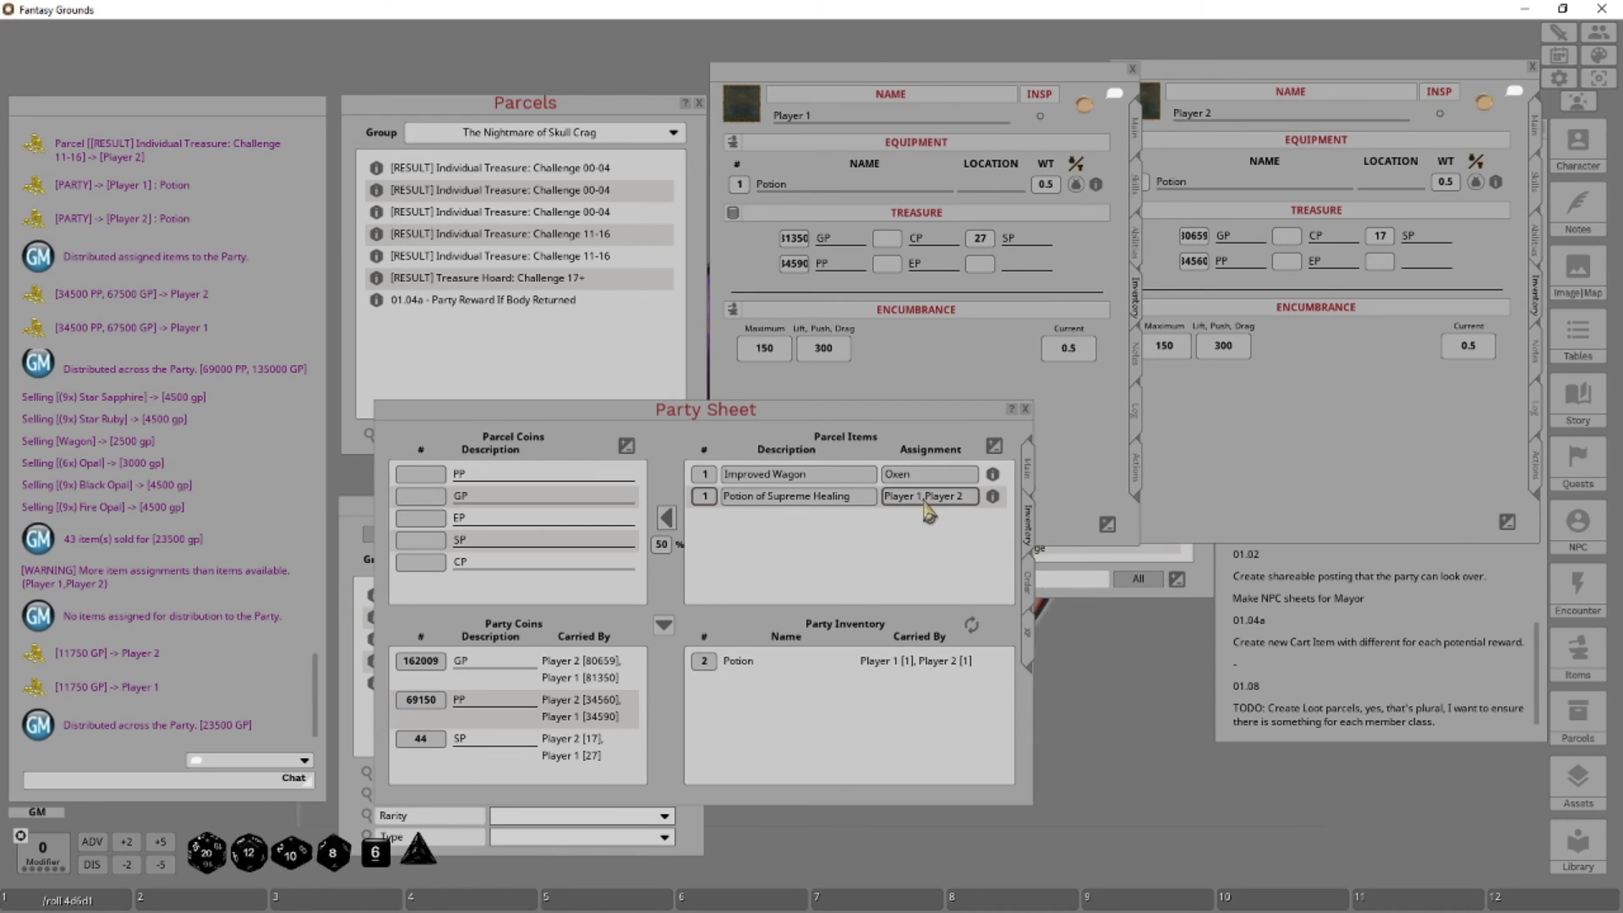
click(675, 528)
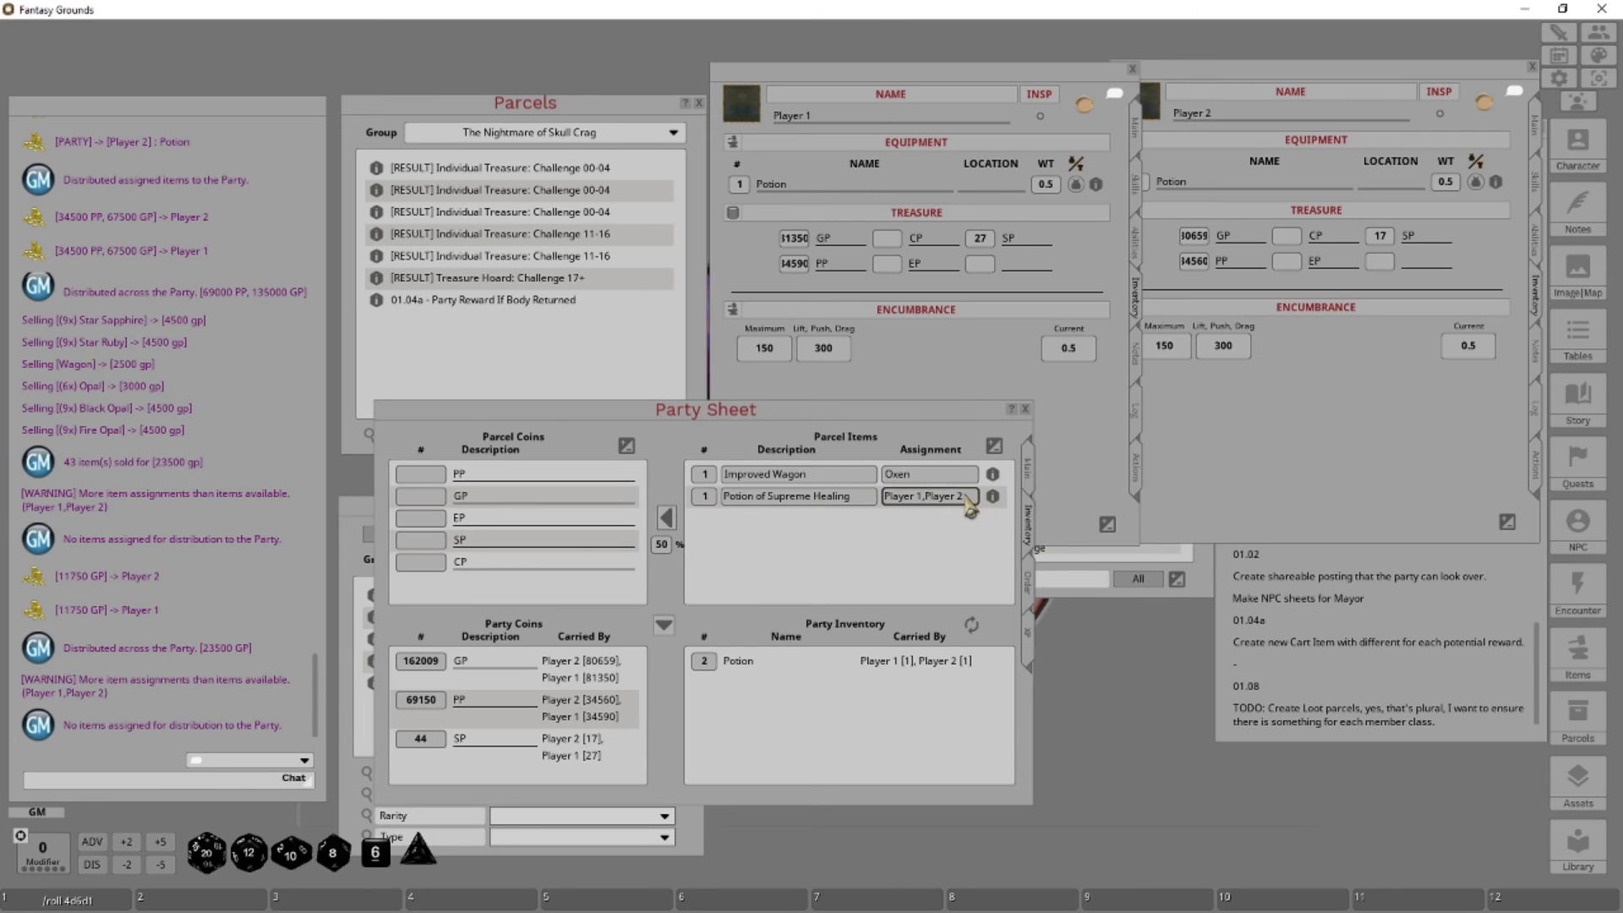
key(BackSpace)
key(BackSpace)
key(BackSpace)
key(BackSpace)
click(665, 627)
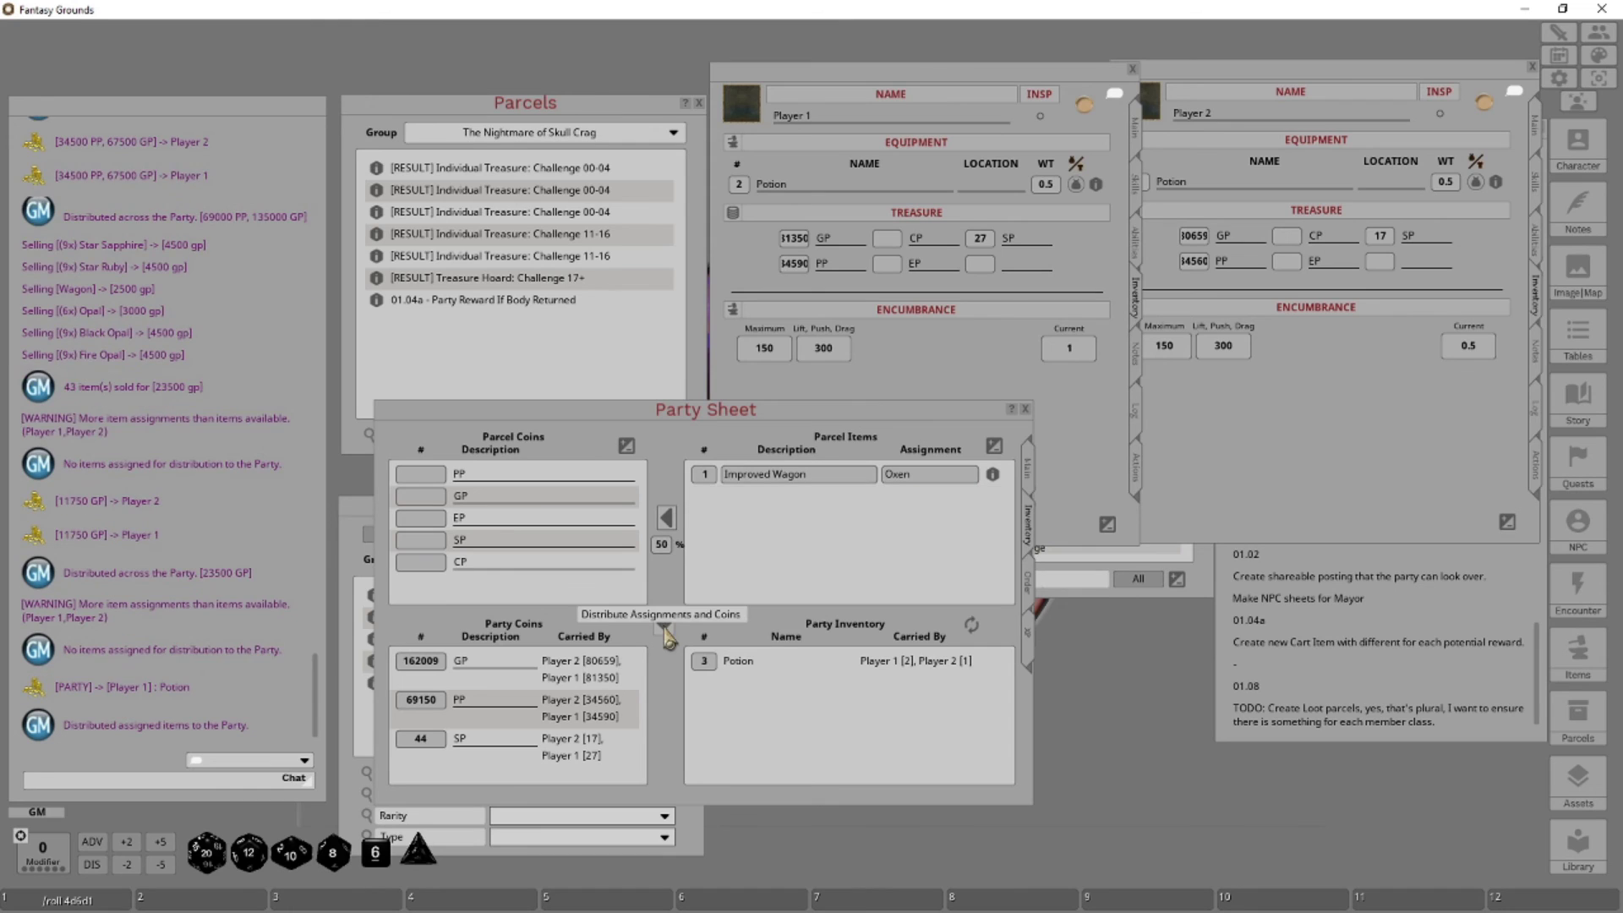
Try repeatedly to distribute the Improved Wagon assigned to Oxen
click(665, 629)
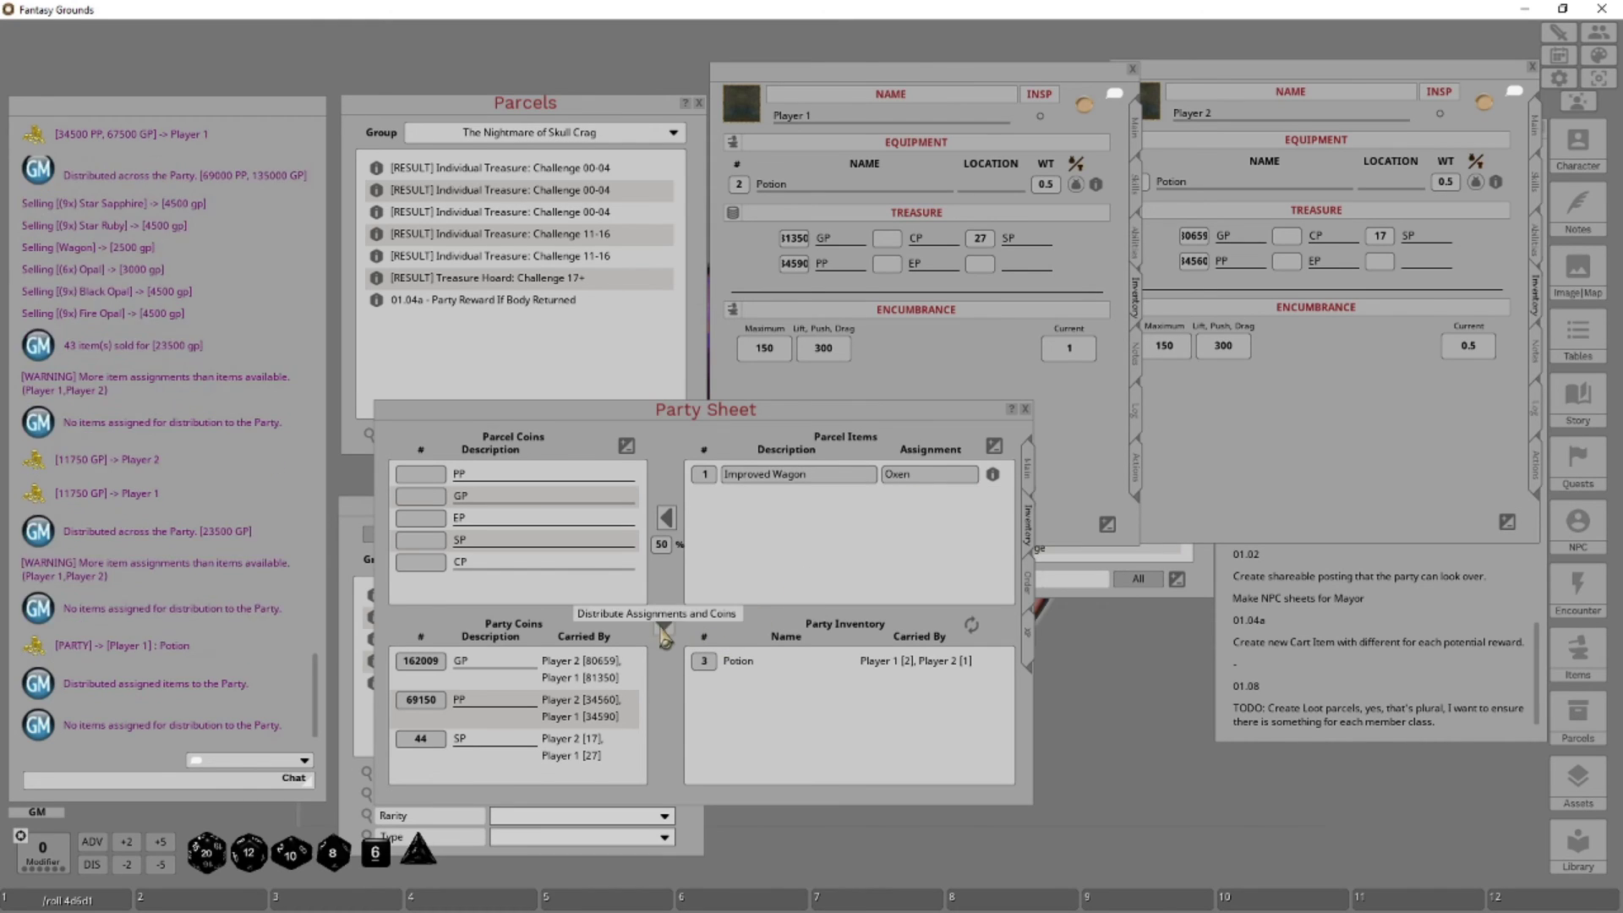
click(660, 629)
click(660, 629)
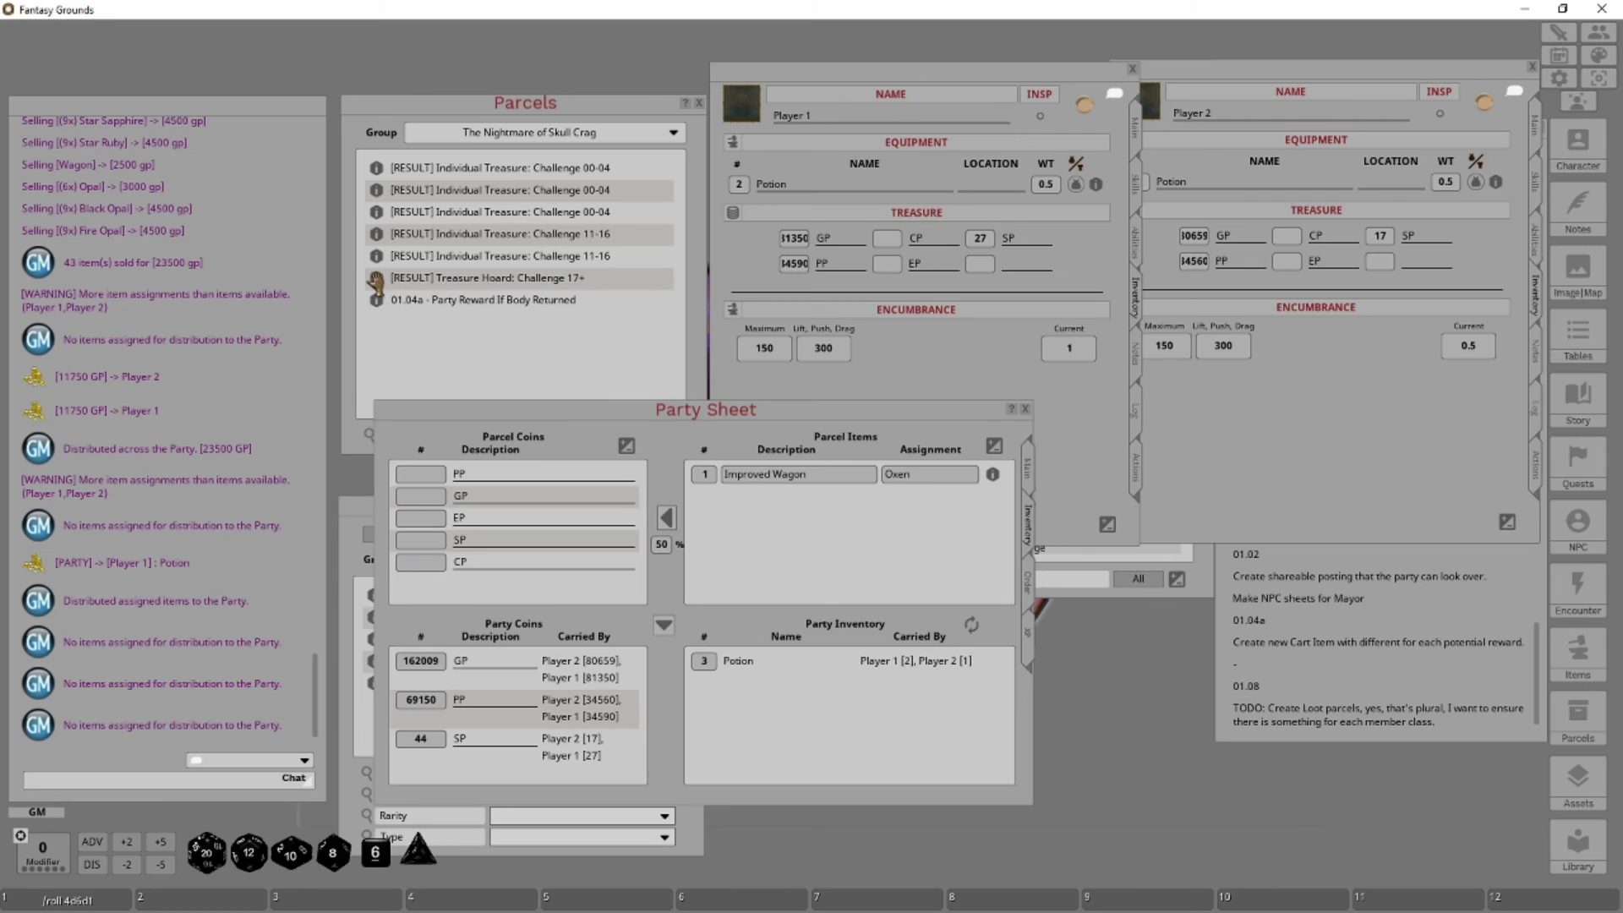
Add the Treasure Hoard: Challenge 17+ parcel again, assign its Potion of Supreme Healing to Improved Wagon, and sell the unassigned items
drag(448, 287, 755, 561)
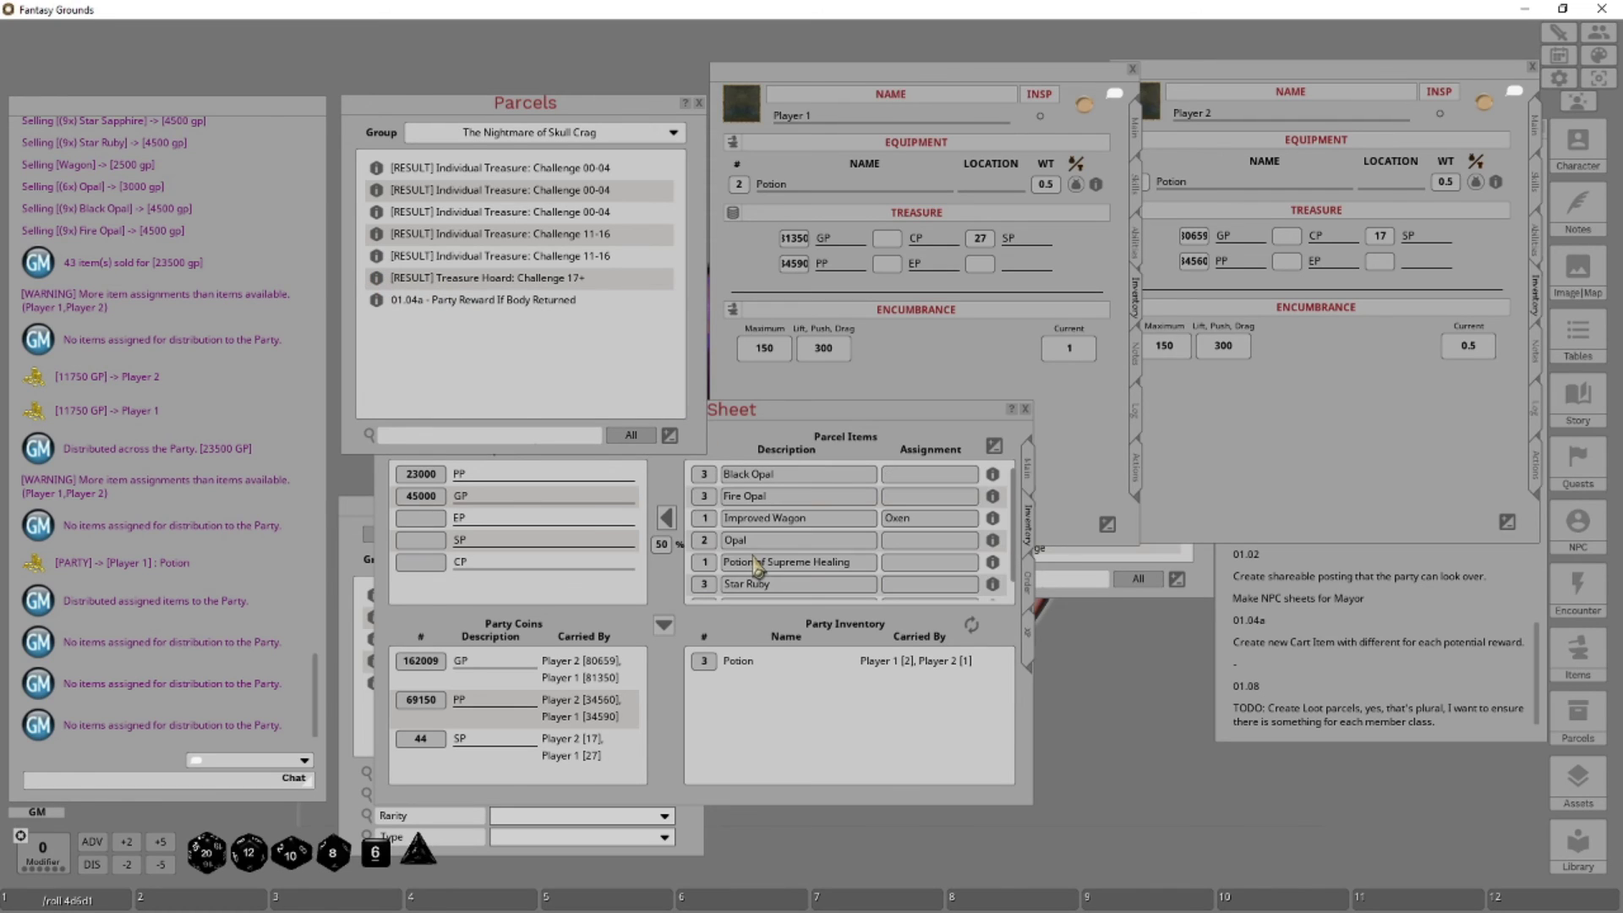
click(920, 572)
text(Imprid)
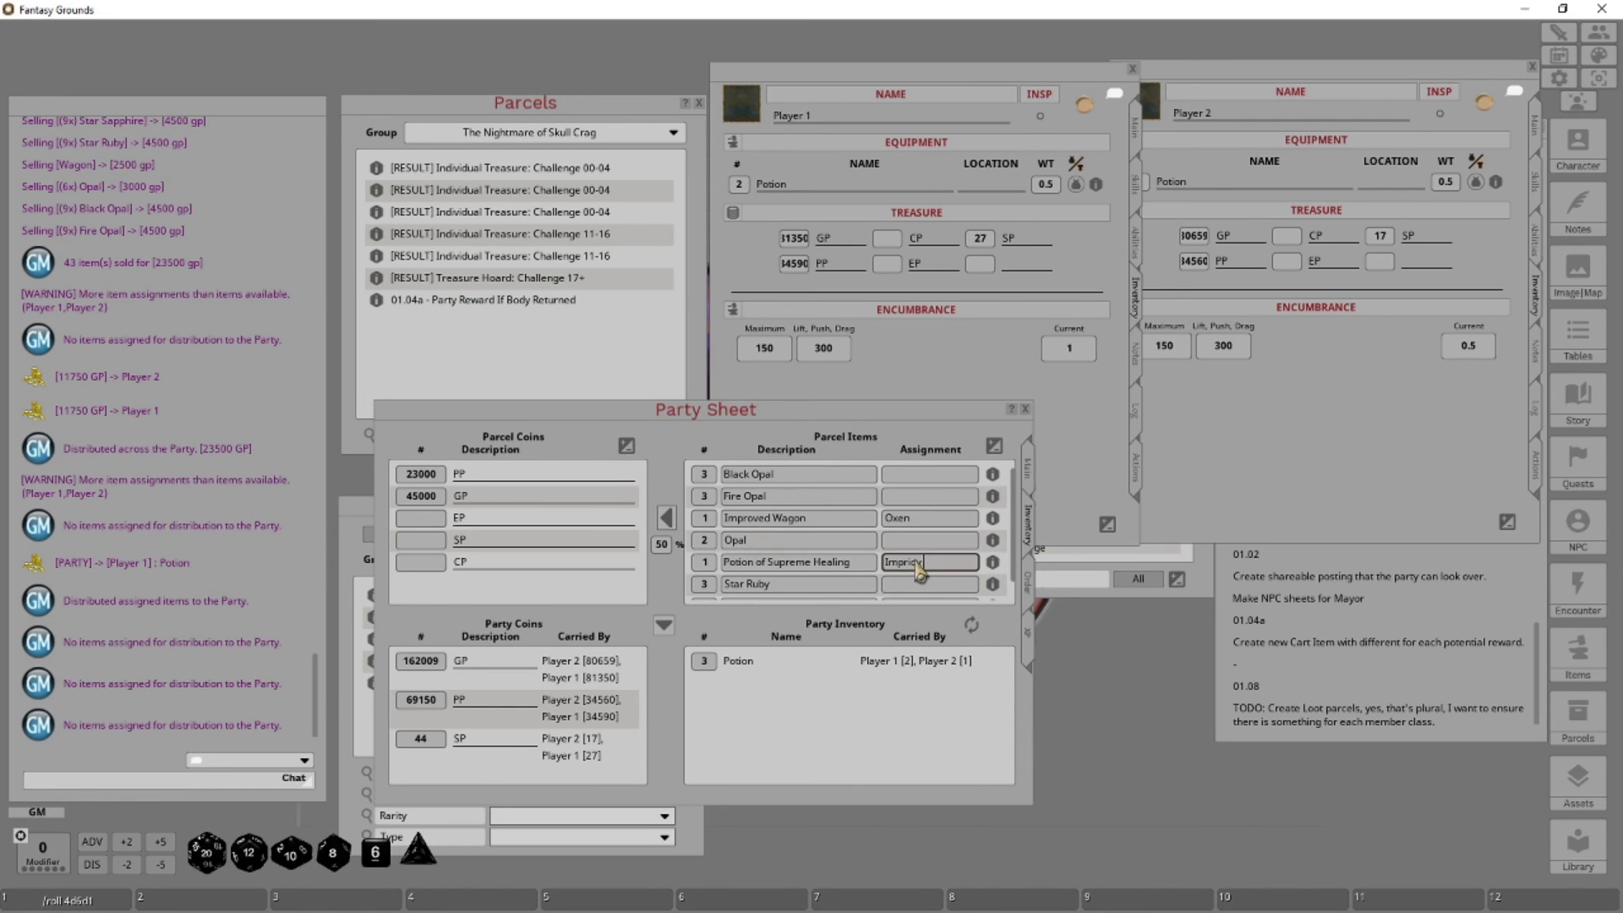
key(BackSpace)
key(BackSpace)
text(oved Wagon)
click(670, 521)
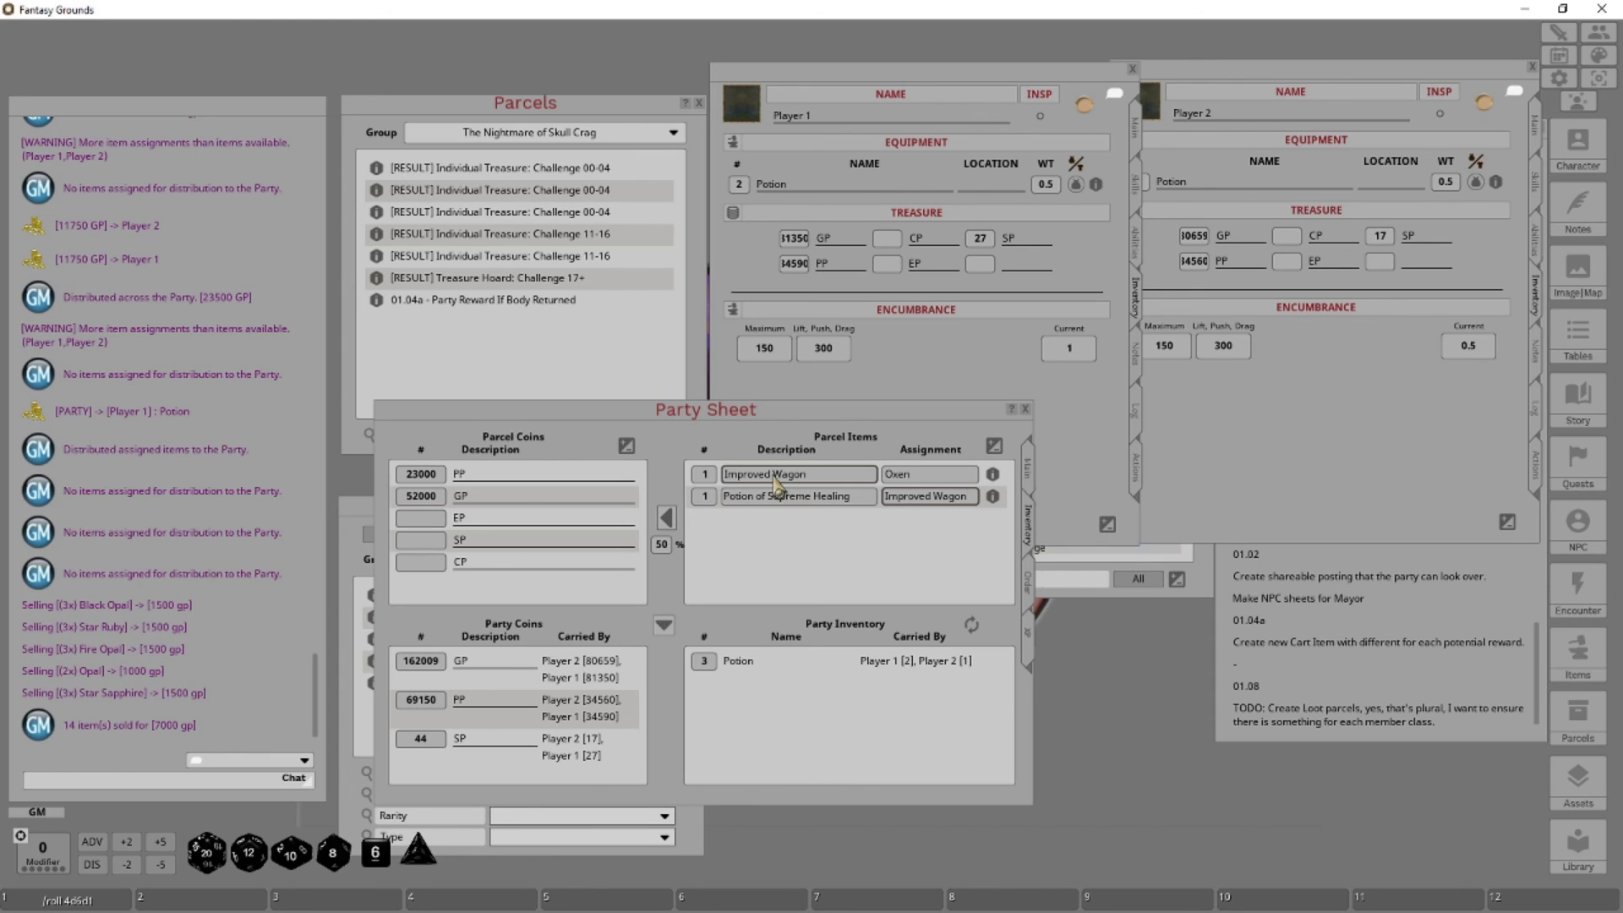
Distribute the parcel coins across the party, and delete the Potion of Supreme Healing and Improved Wagon from the parcel items
click(663, 624)
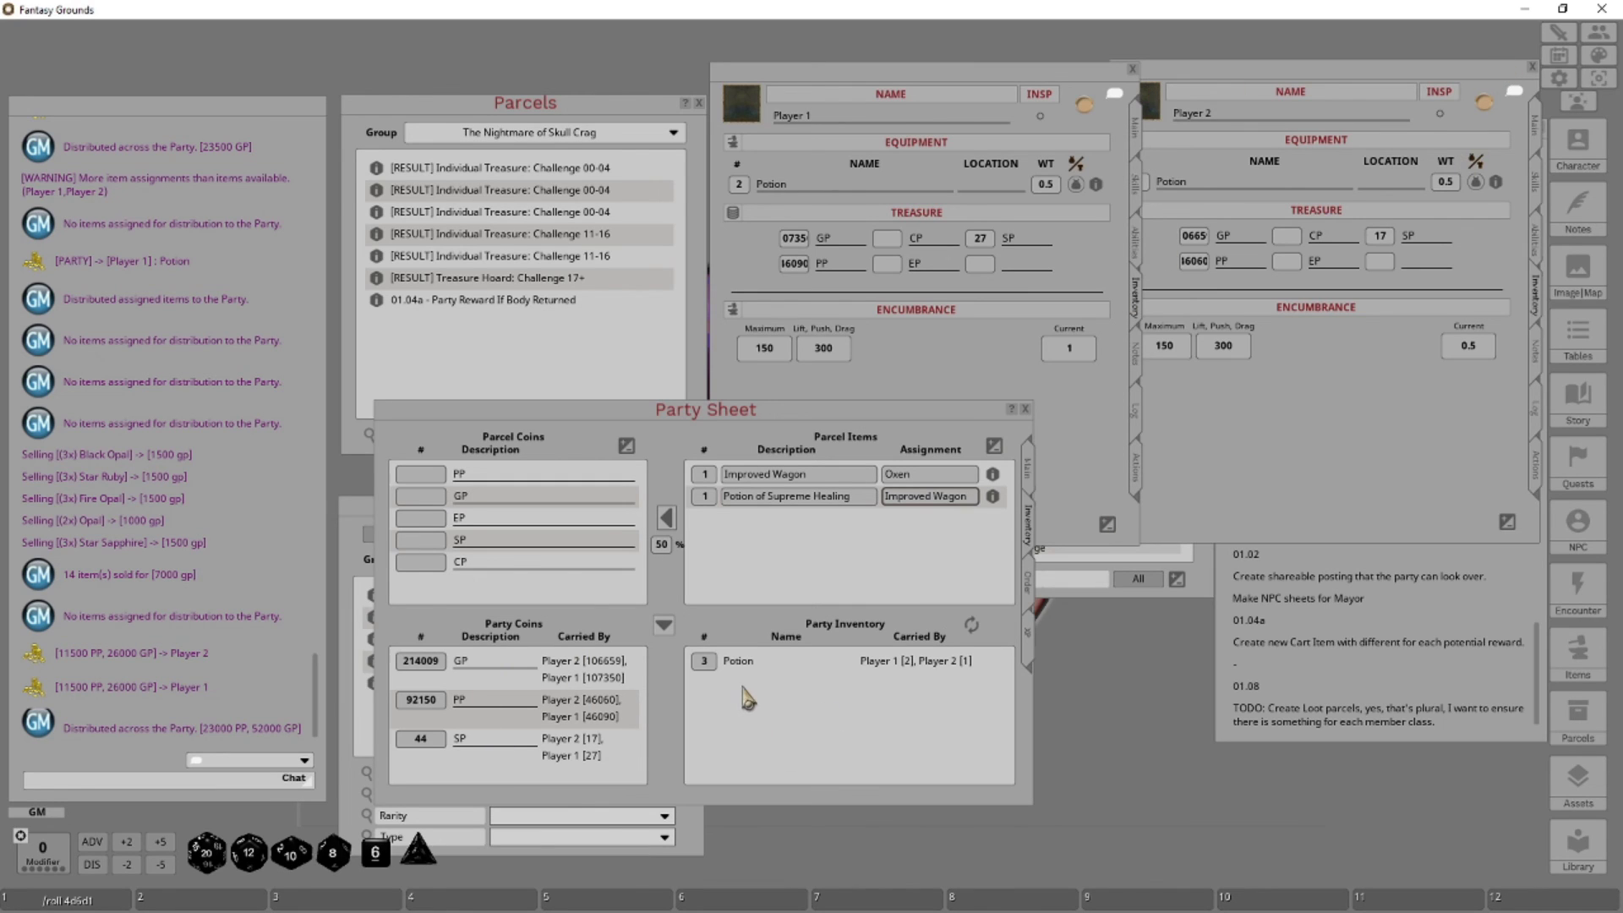
right_click(716, 496)
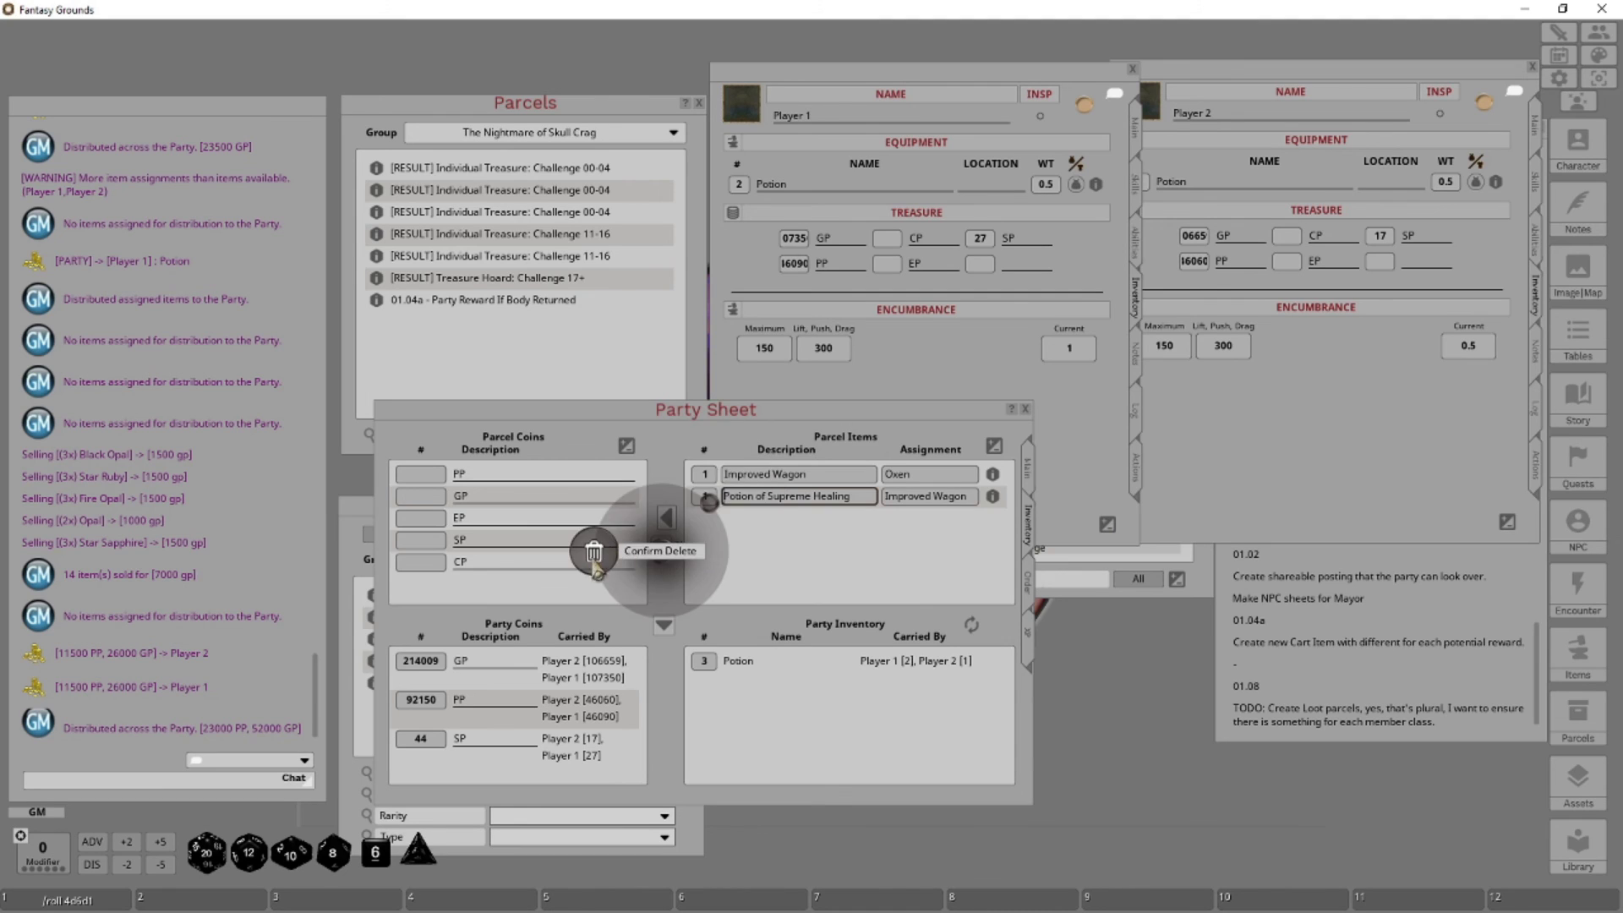
click(669, 543)
right_click(774, 476)
click(725, 527)
click(666, 538)
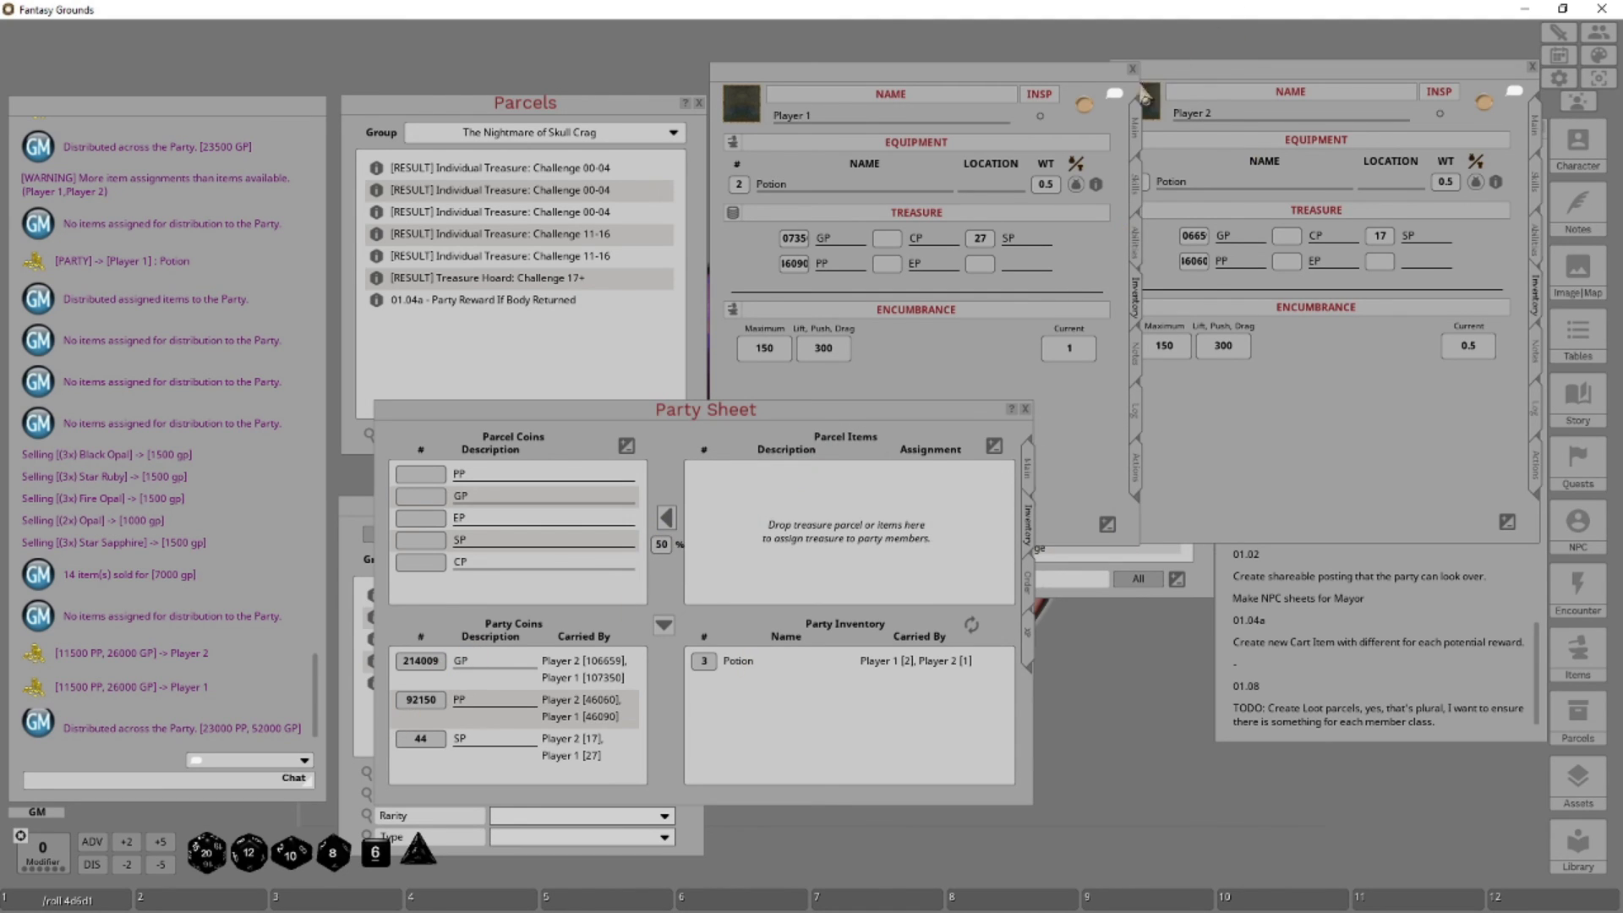
Close both open character sheets, and remove Player 1 and Player 2 from the party sheet
click(1133, 68)
click(1532, 66)
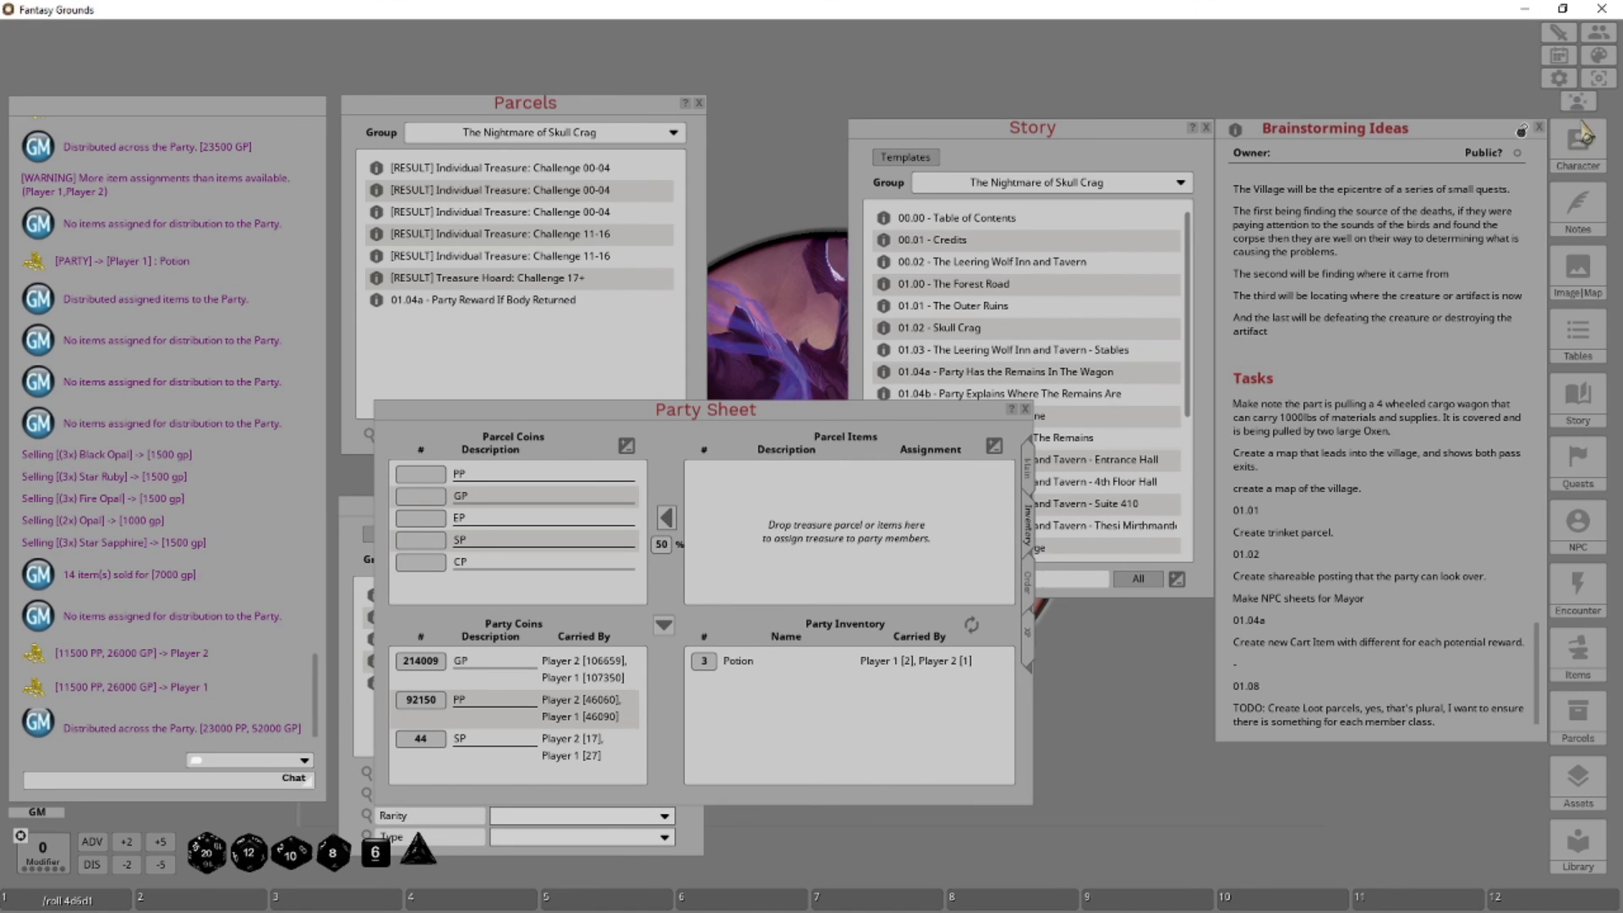
click(1028, 467)
right_click(495, 490)
click(441, 538)
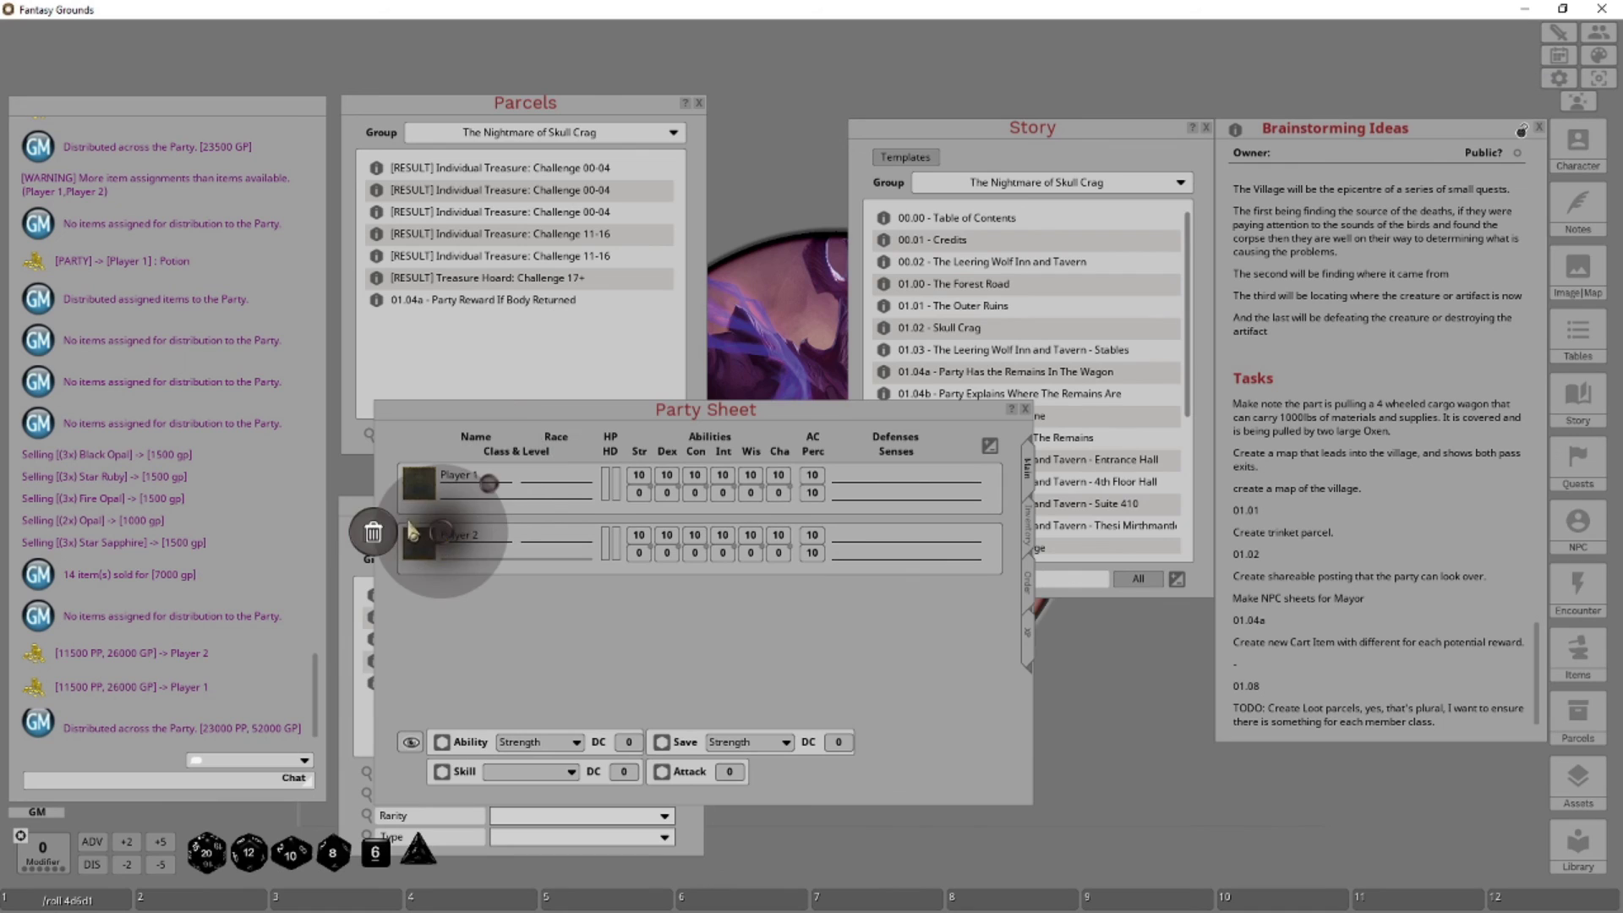
click(440, 537)
right_click(463, 490)
click(416, 537)
click(342, 540)
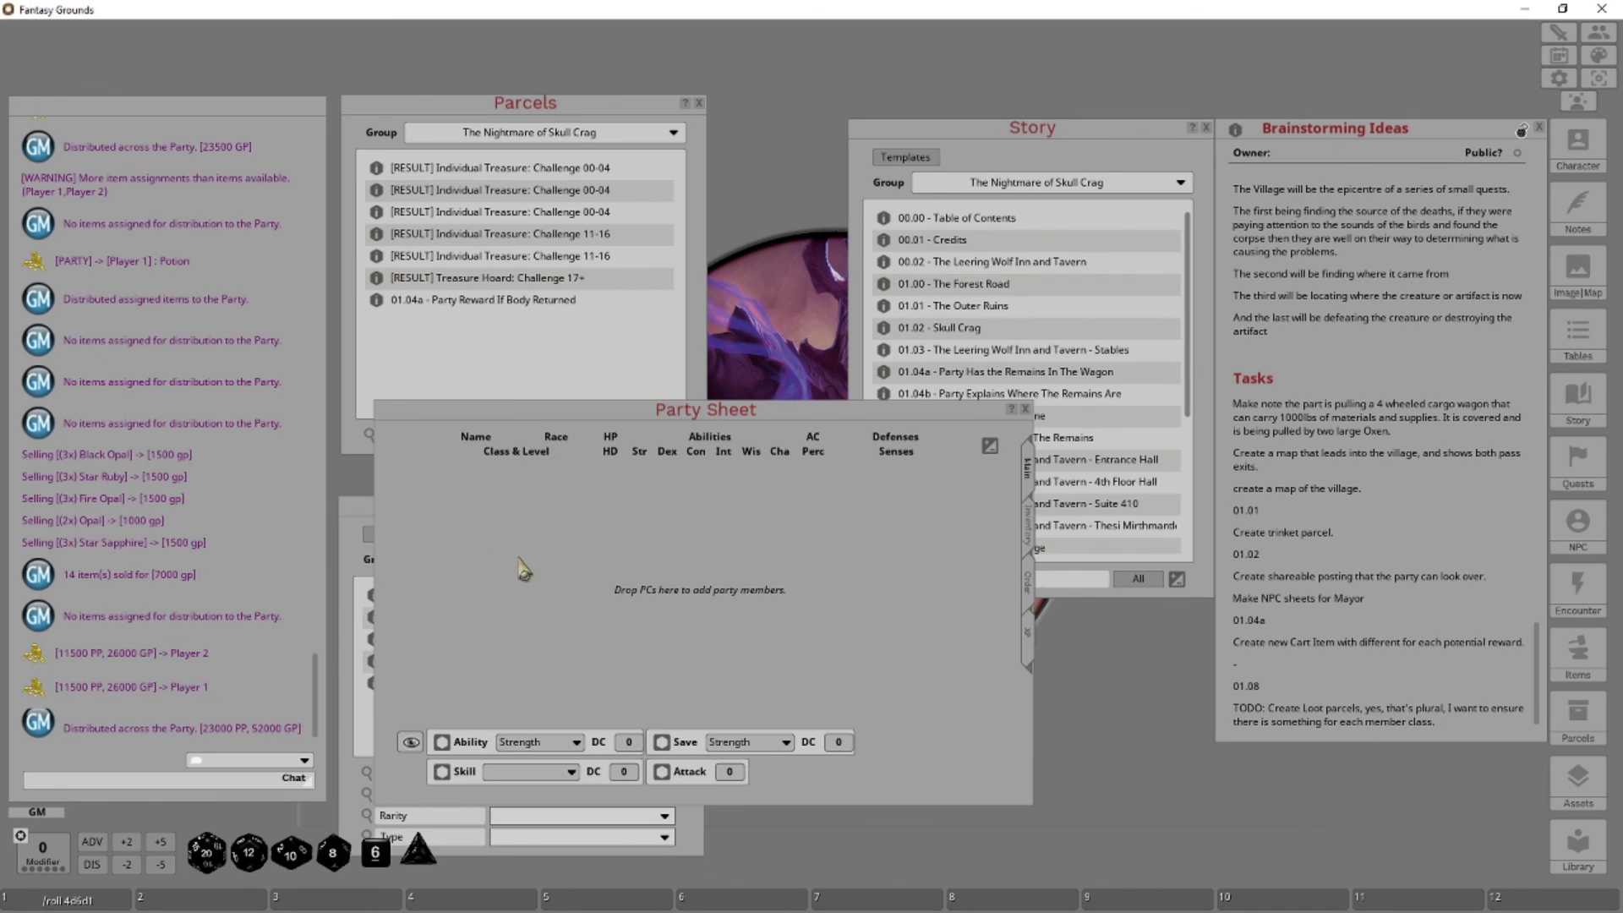
Check the party sheet's inventory page and close the party sheet
click(1030, 541)
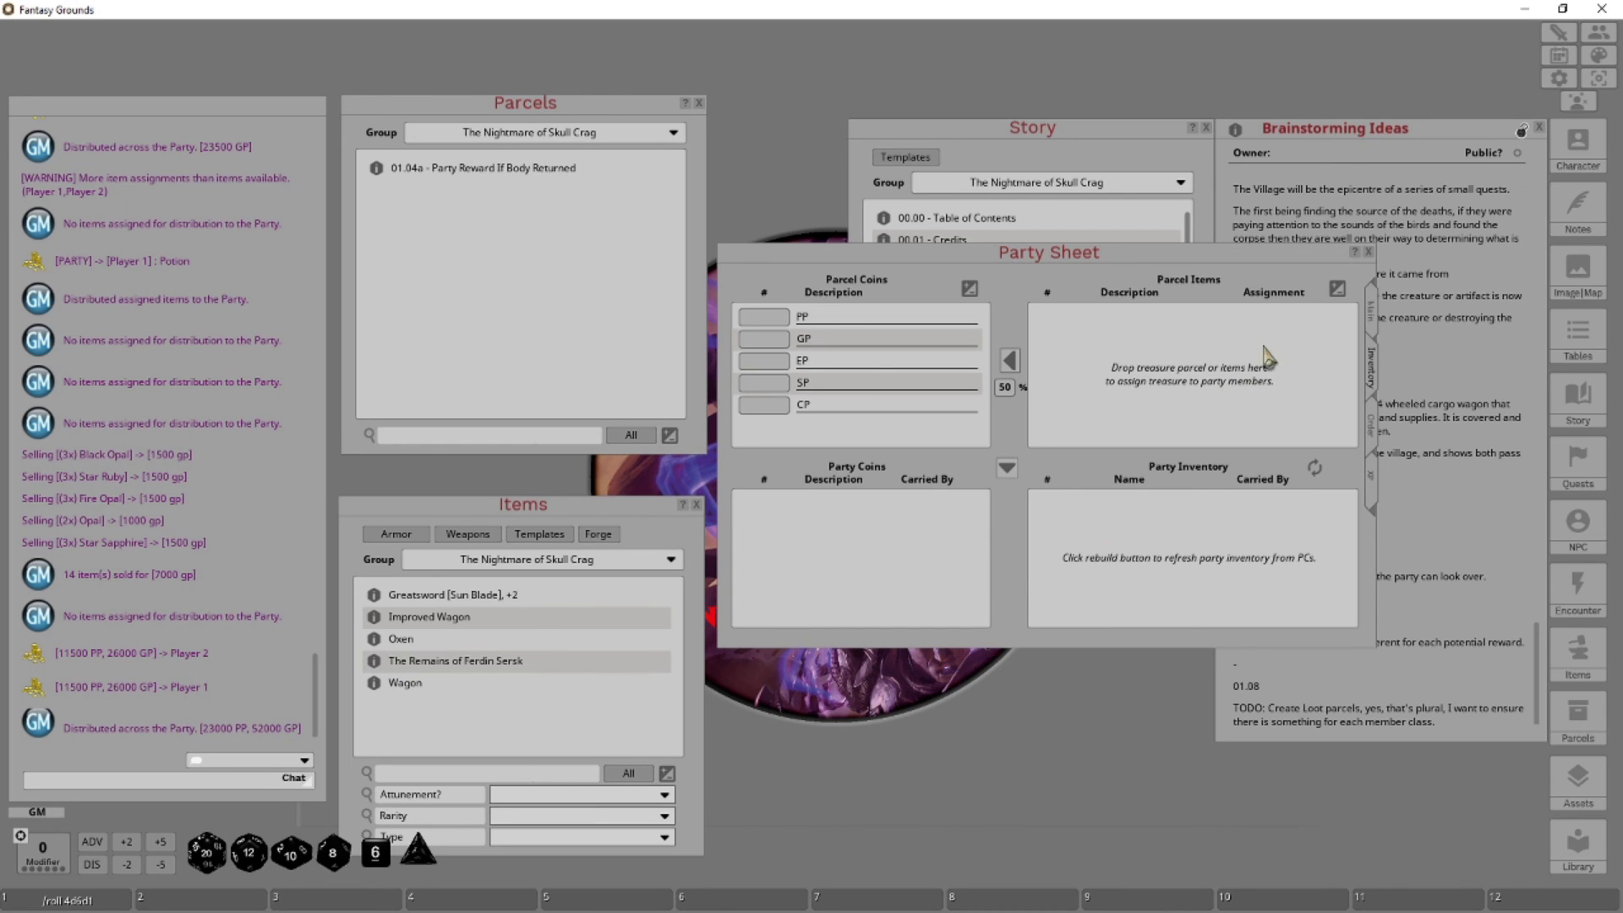
click(1367, 253)
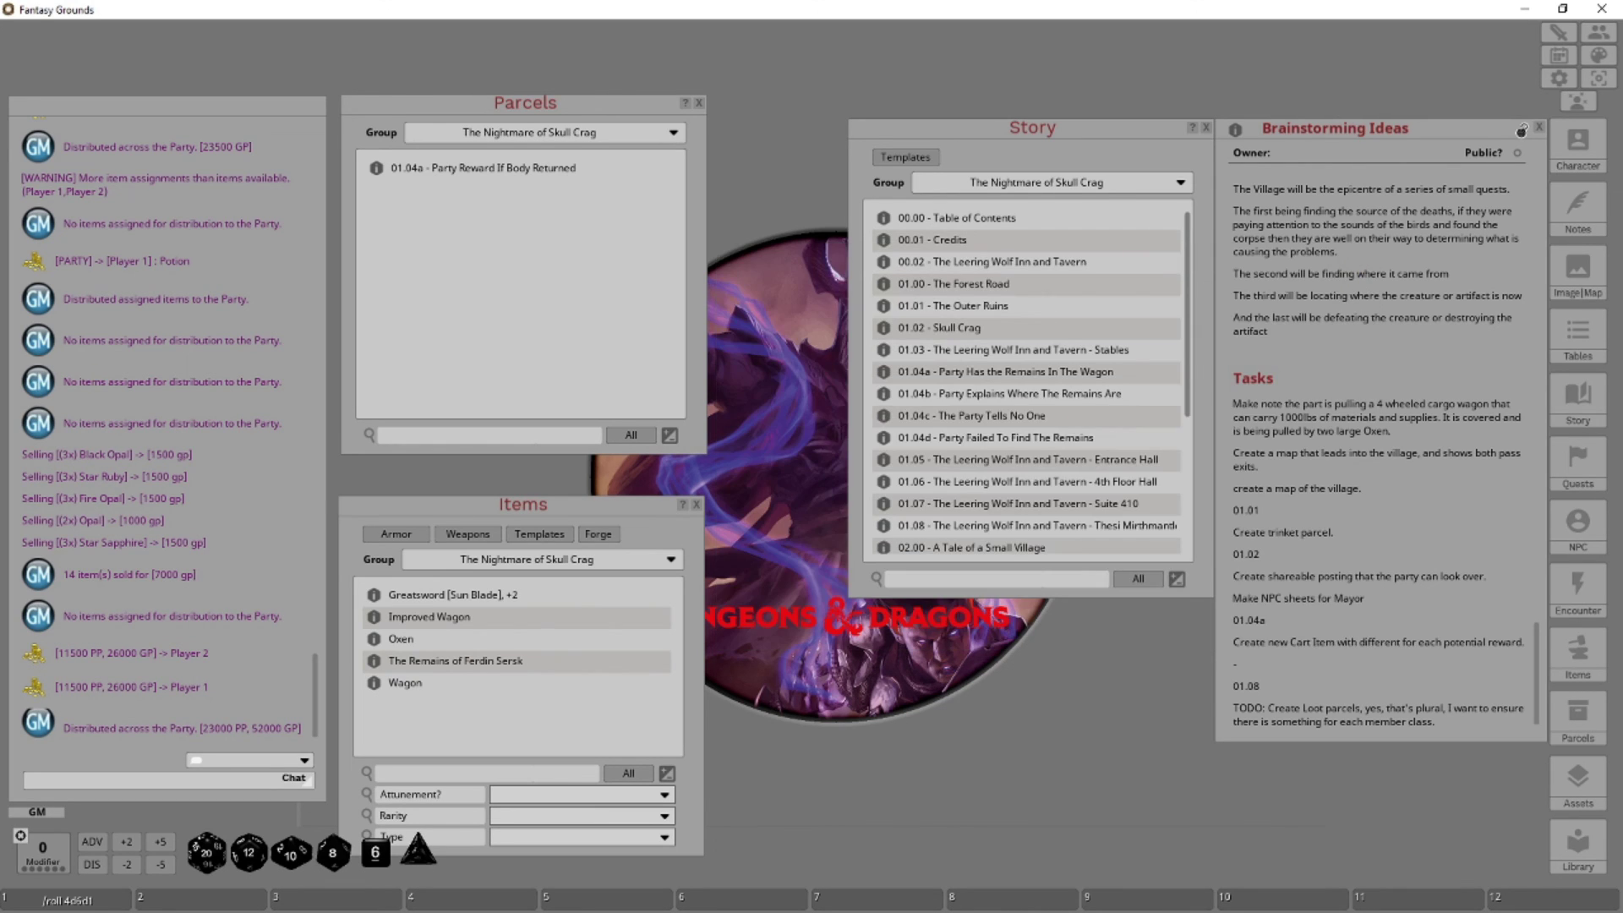